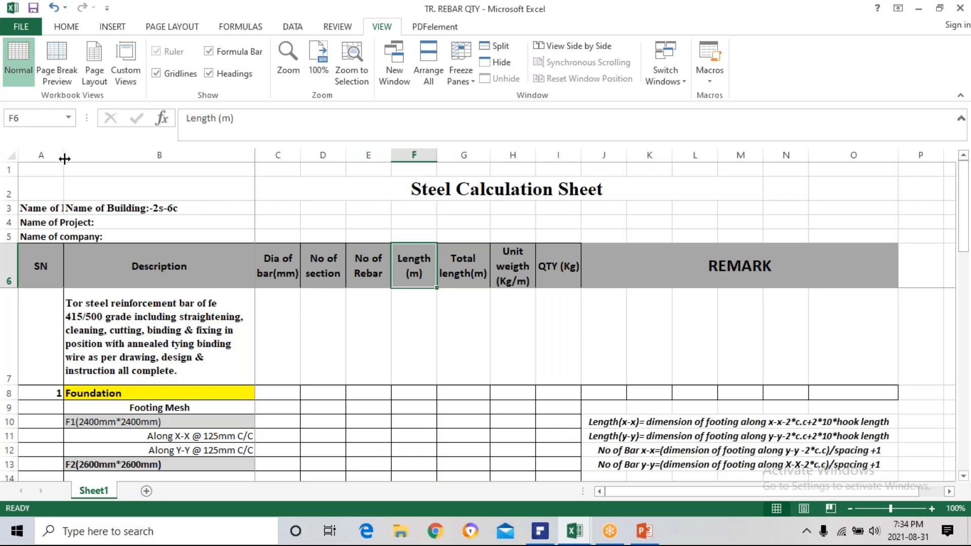
Narrow column A slightly and clear the duplicate building name from cell A3.
left_click_drag(64, 159, 58, 158)
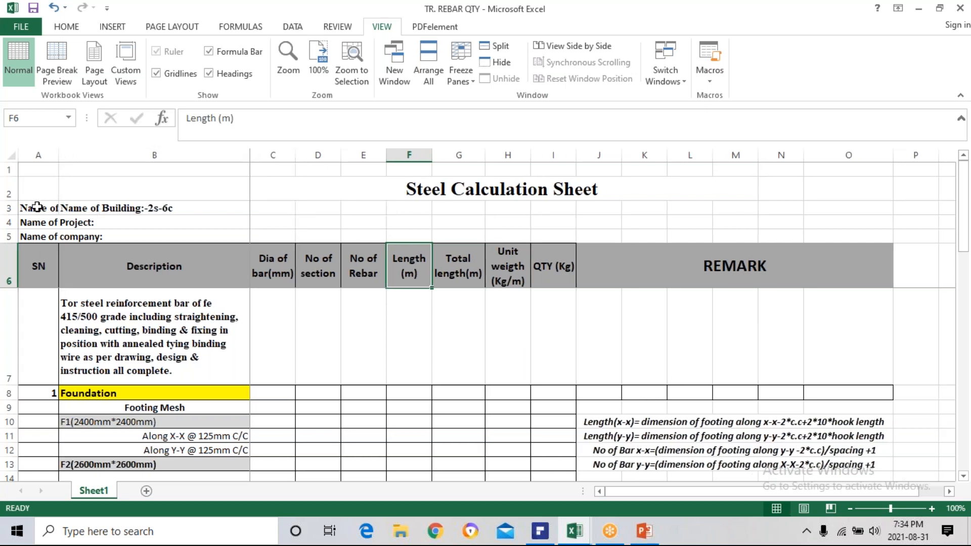
left_click(53, 208)
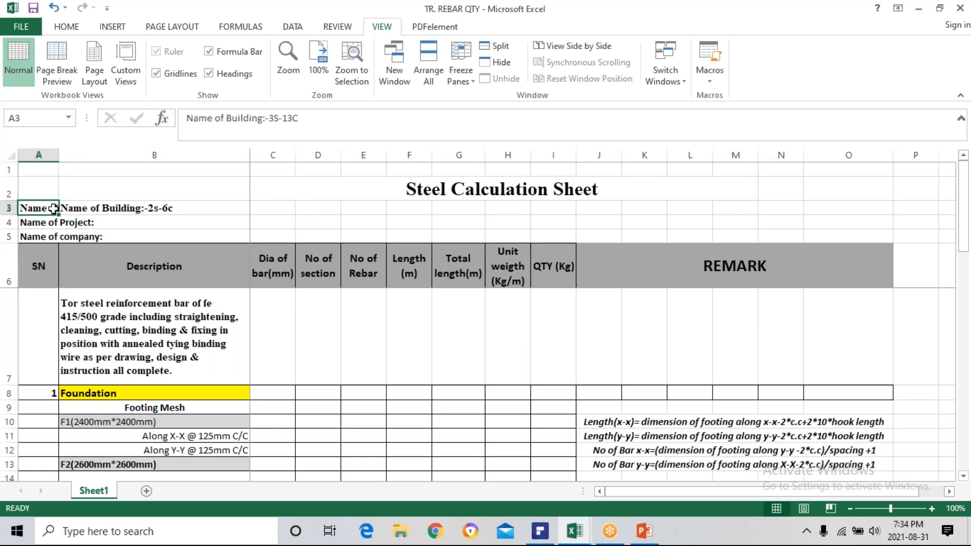
key("Delete")
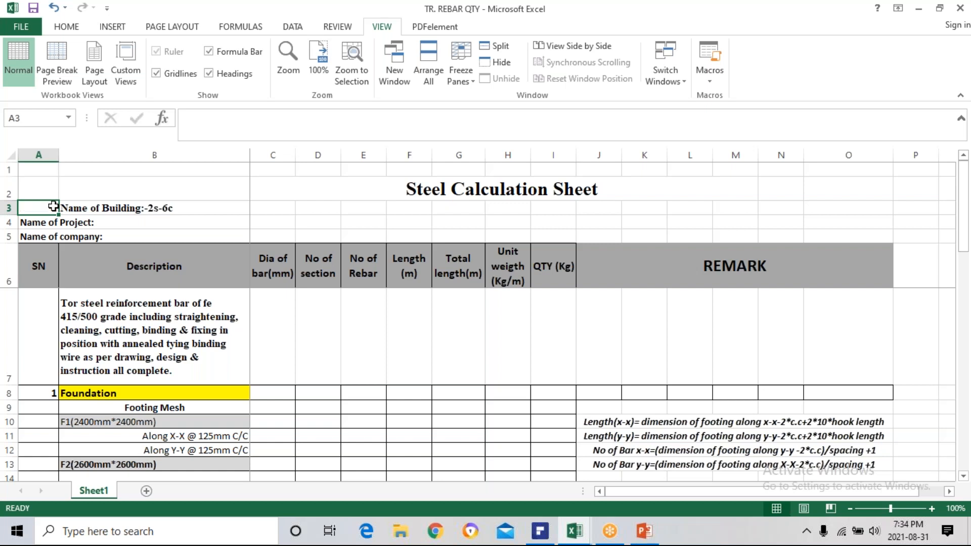
Dismiss the audio device prompt and review the project details and the description, bar diameter, section and rebar count headers.
left_click(76, 209)
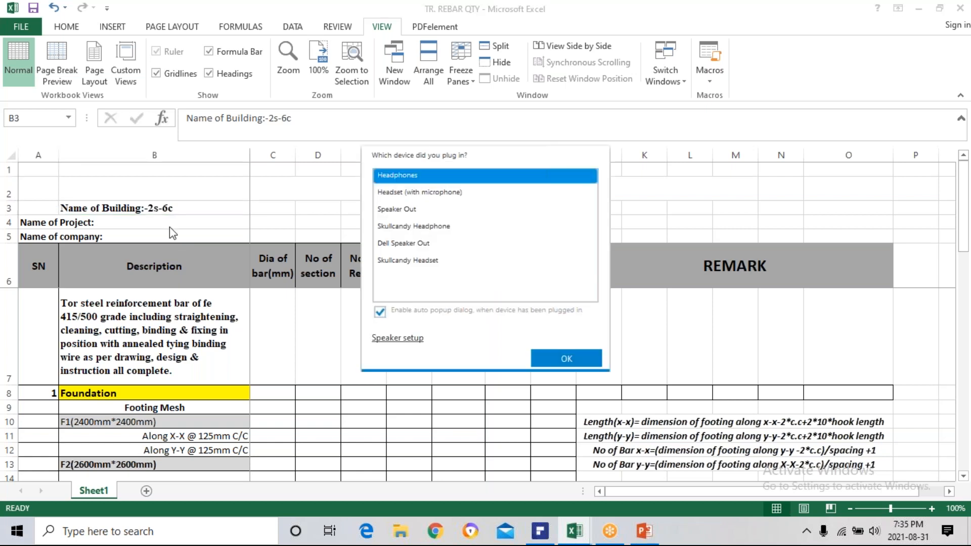
left_click(555, 359)
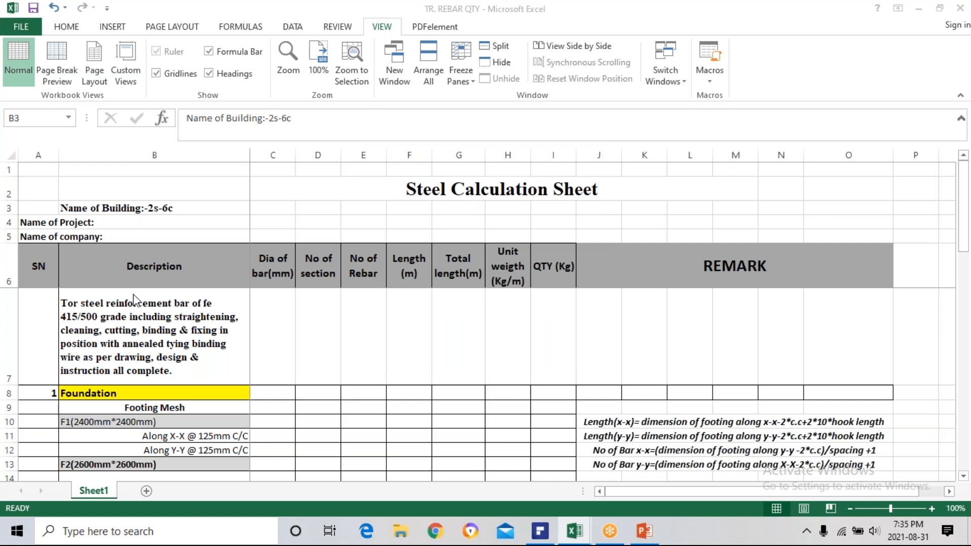
left_click(108, 223)
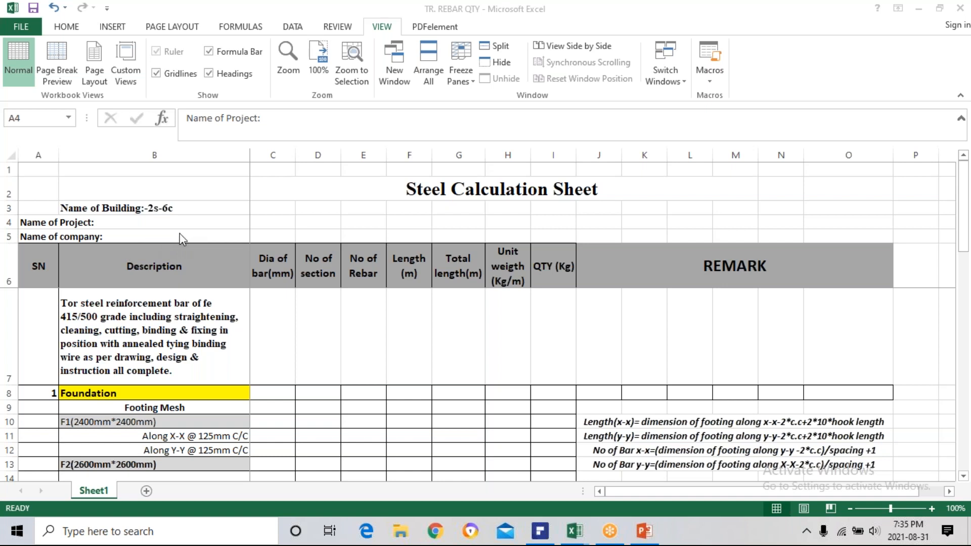
left_click(163, 273)
left_click(157, 268)
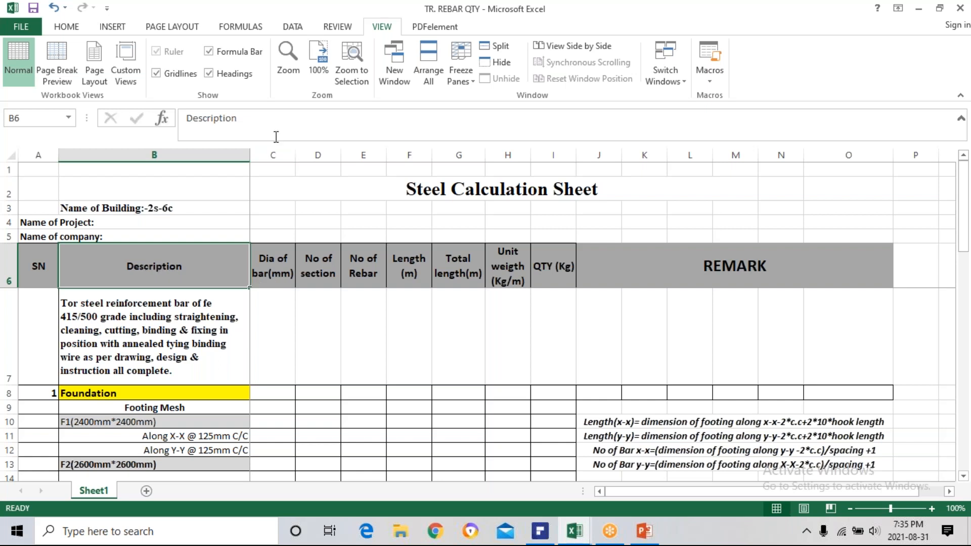
left_click(275, 264)
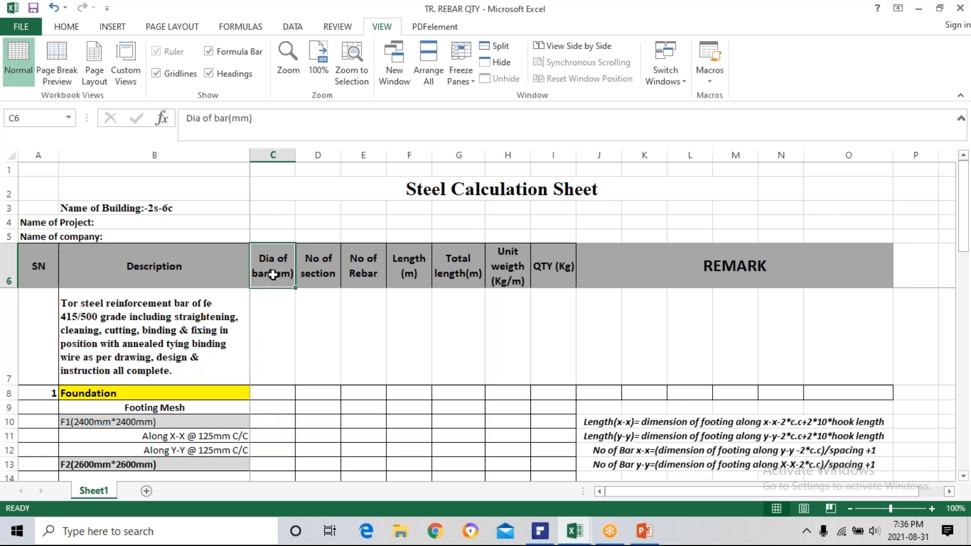
left_click(314, 273)
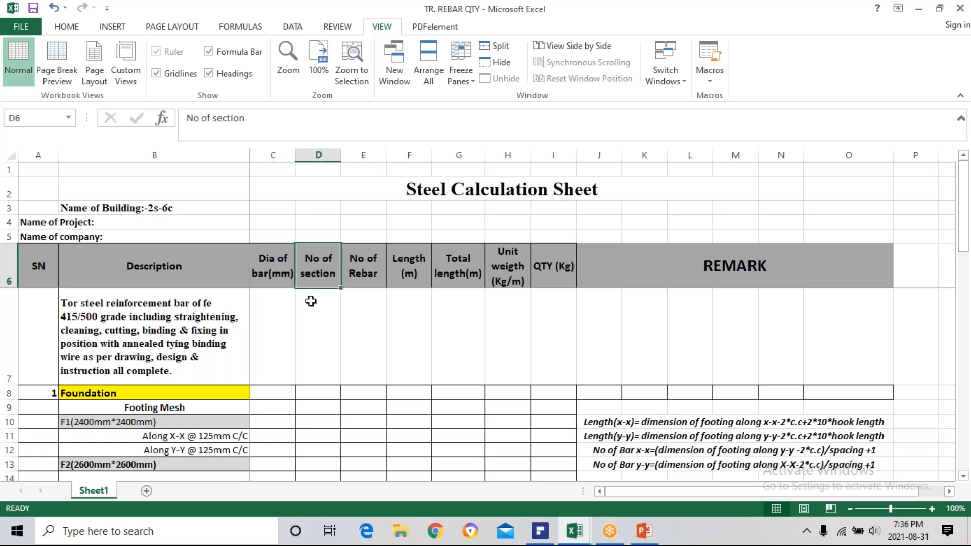
left_click(202, 428)
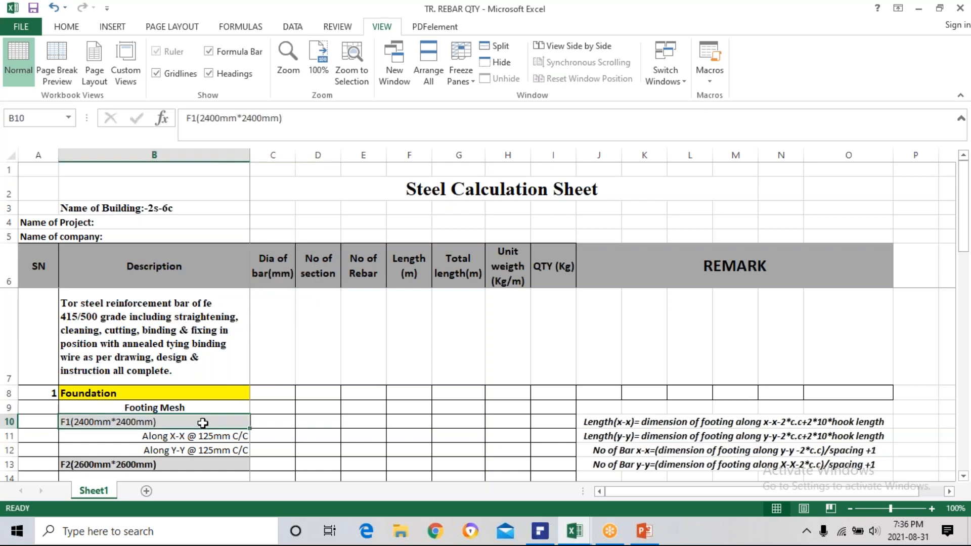
left_click(323, 274)
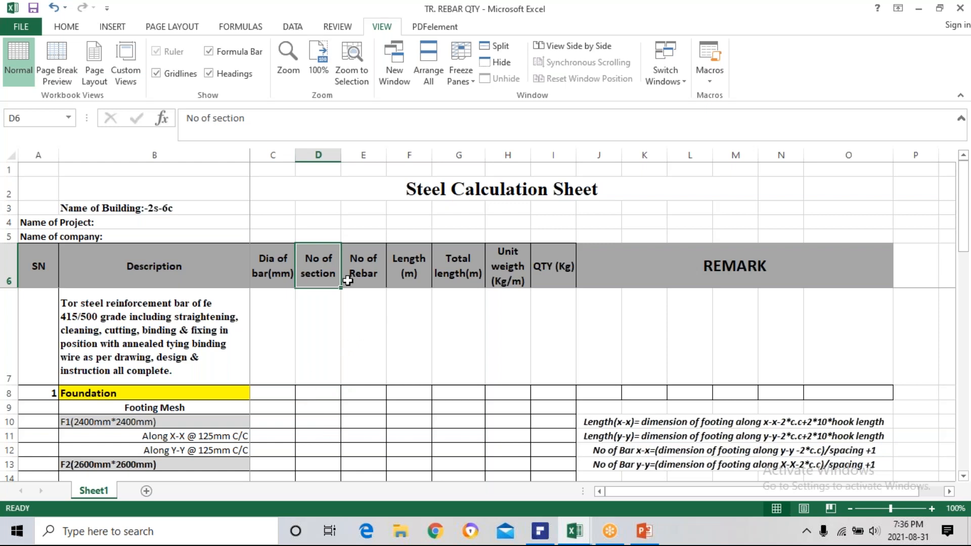
left_click(362, 267)
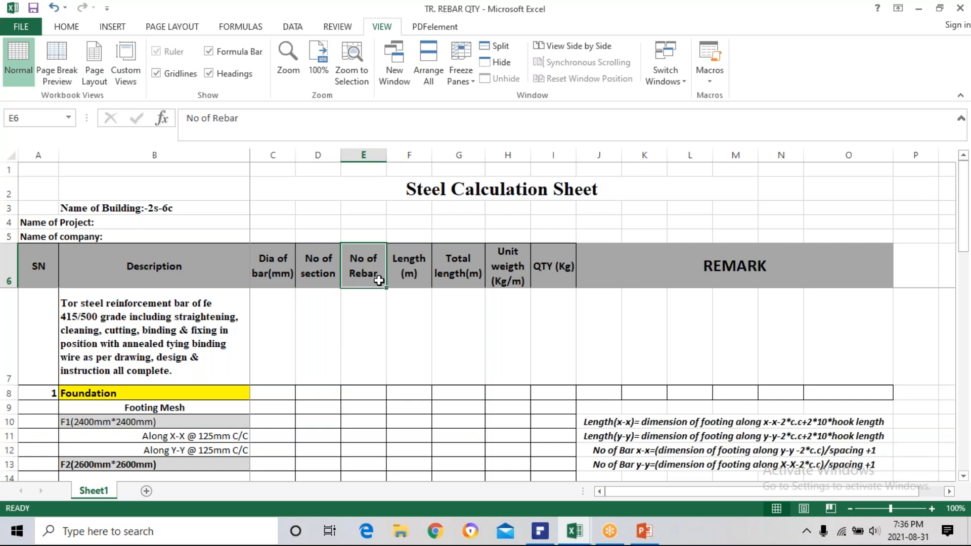
left_click(370, 409)
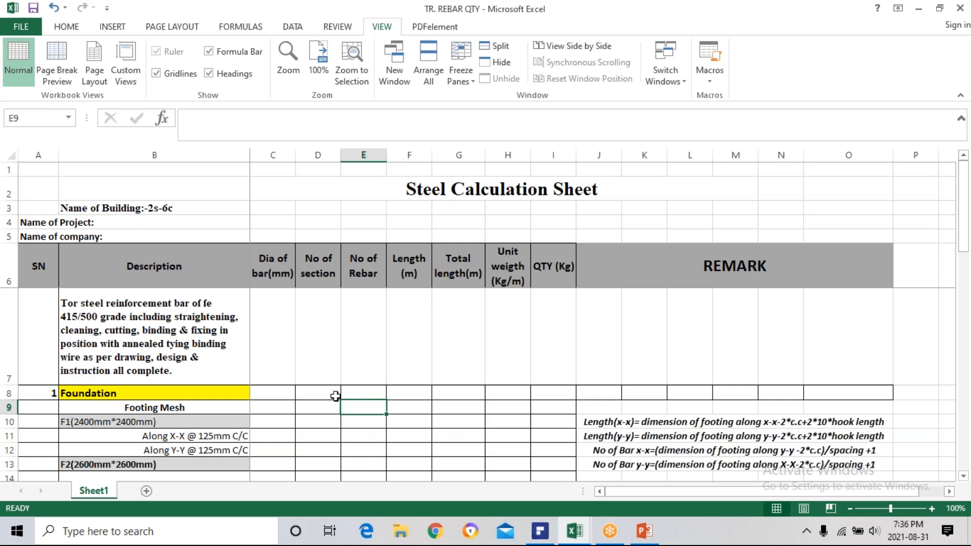
Review the length, total length, unit weight and quantity headers and the columns each calculation draws on.
left_click(402, 283)
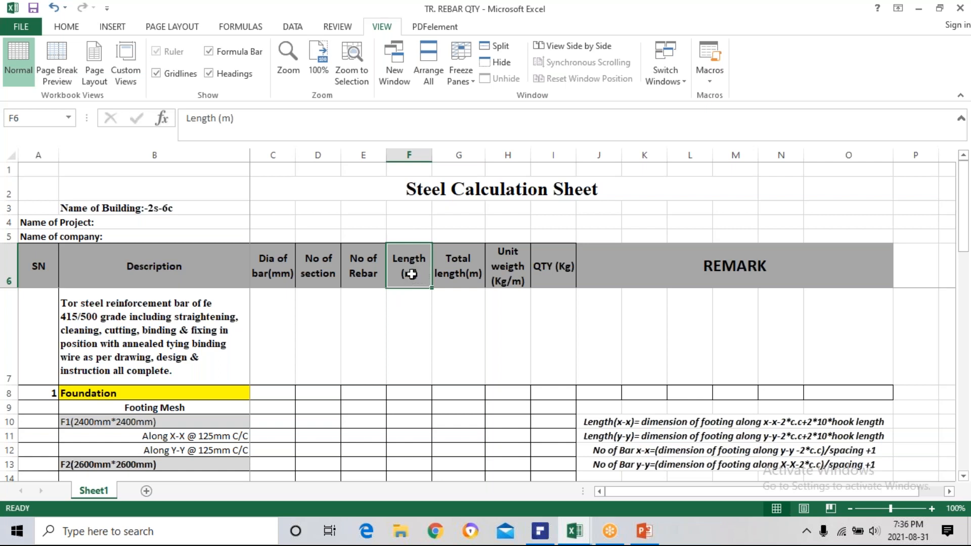
left_click(471, 273)
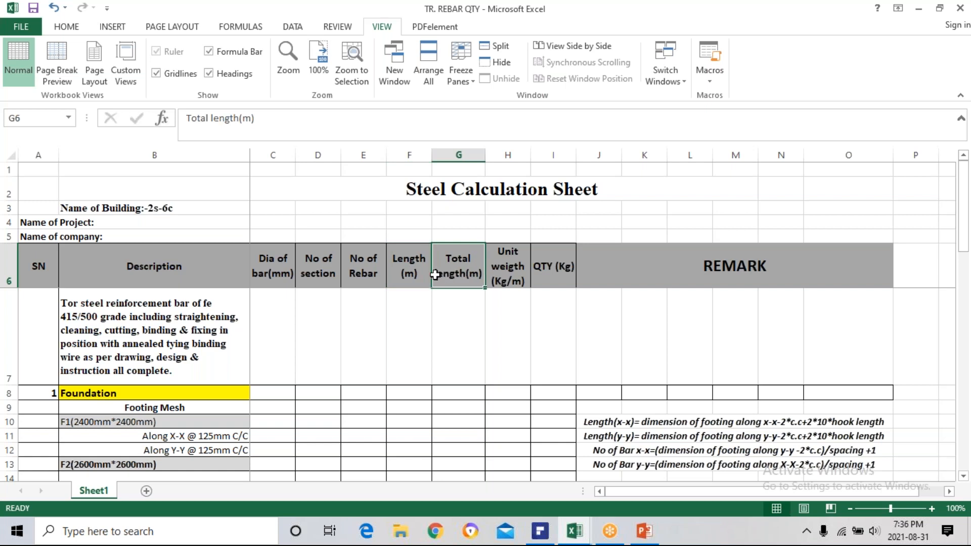
left_click(407, 275)
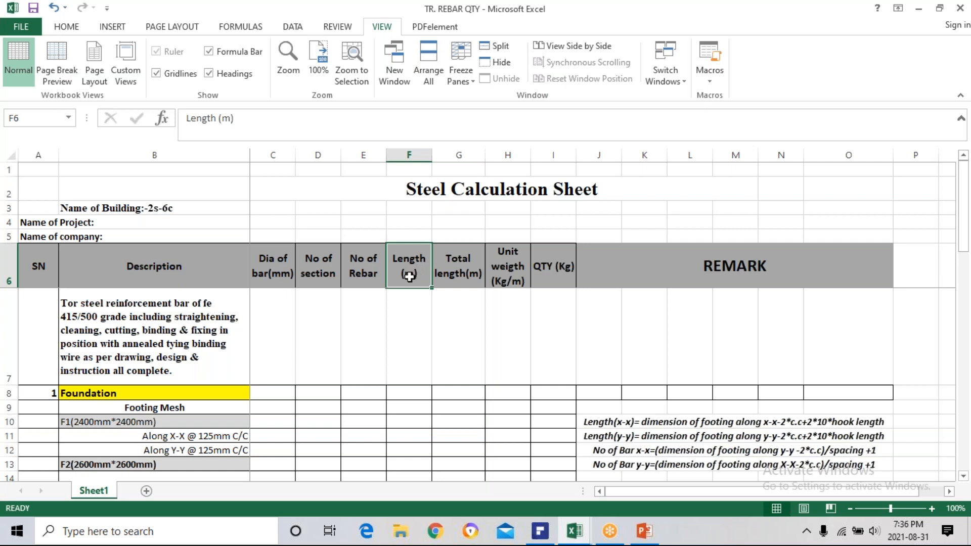
left_click(371, 276)
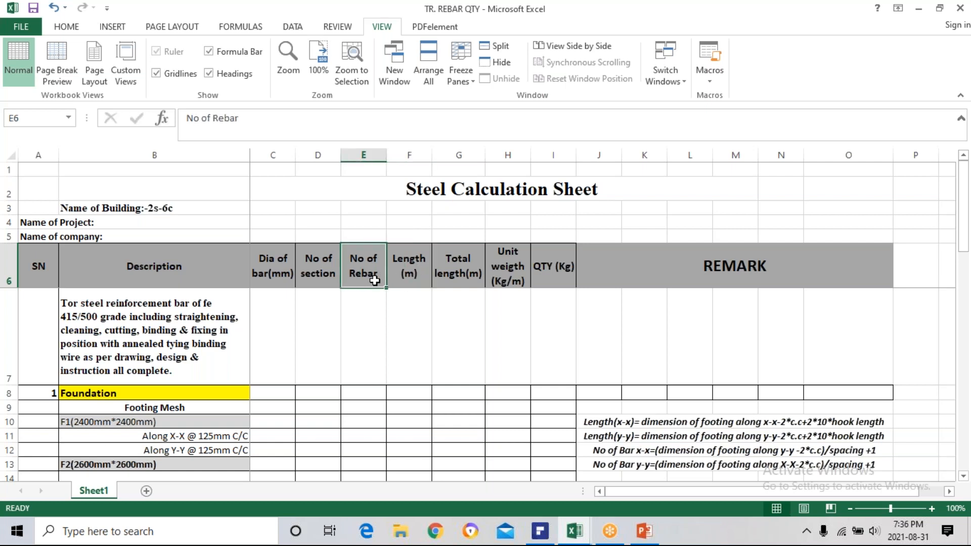
left_click(314, 277)
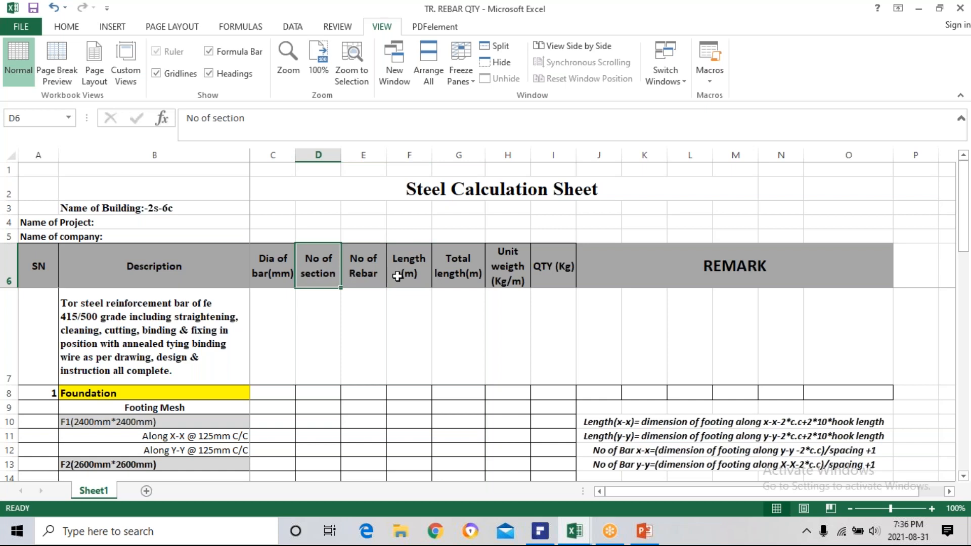
left_click(457, 273)
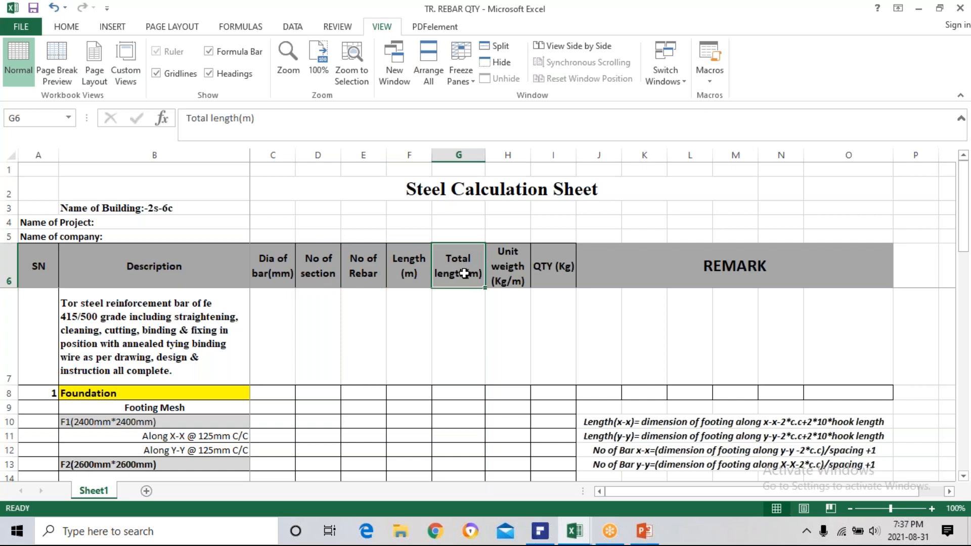
left_click(510, 274)
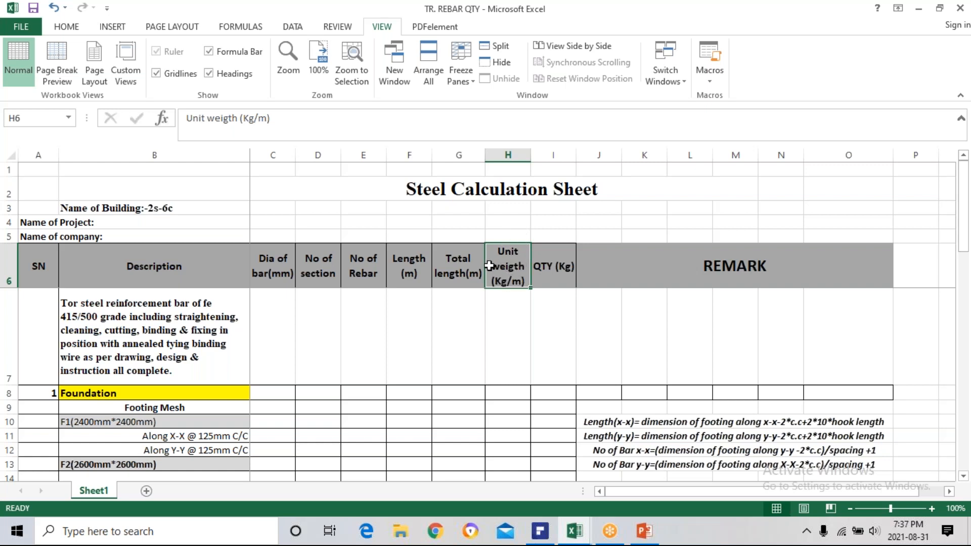
left_click(458, 271)
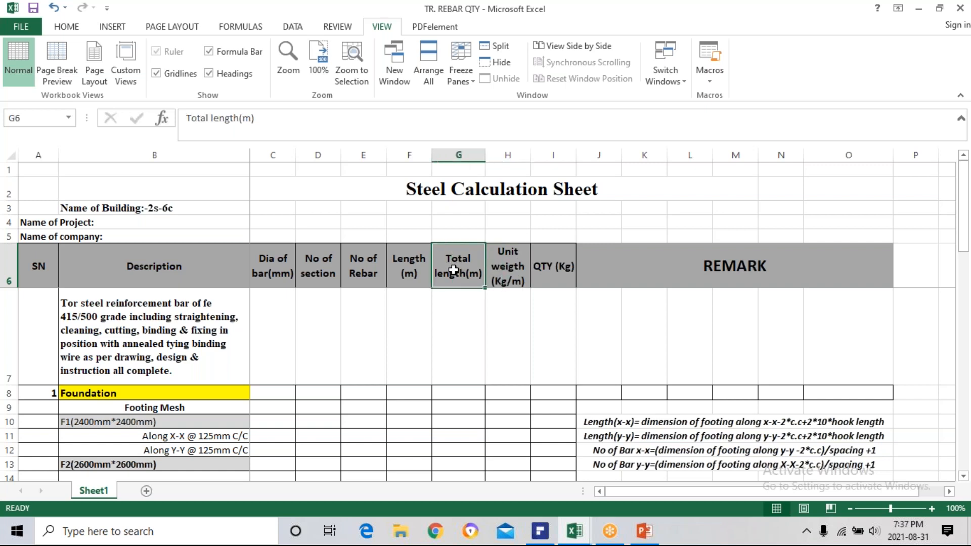
left_click(556, 269)
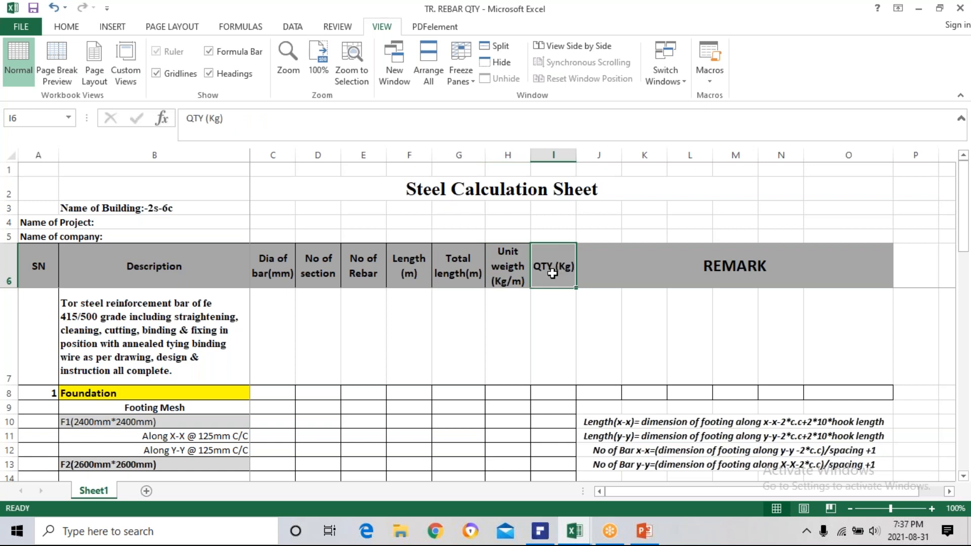
left_click(465, 273)
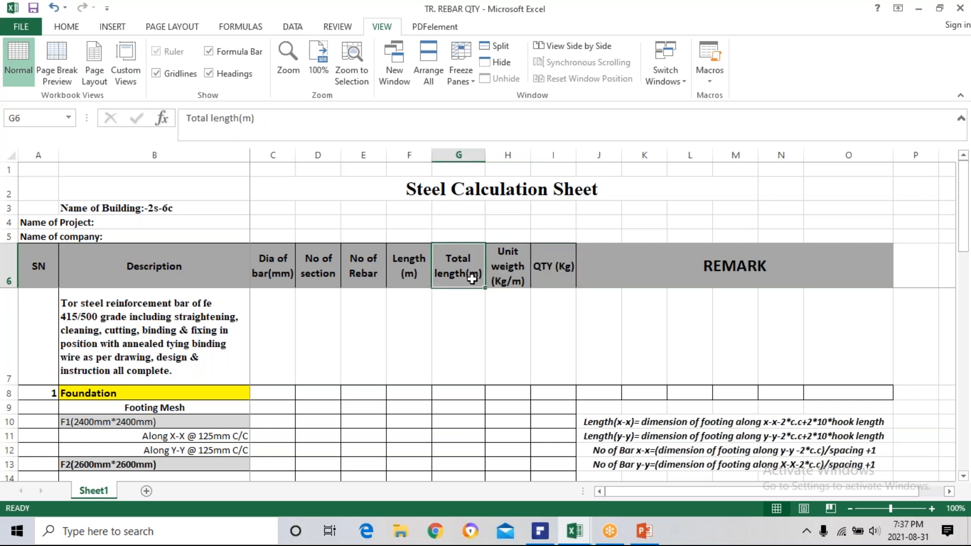
left_click(503, 272)
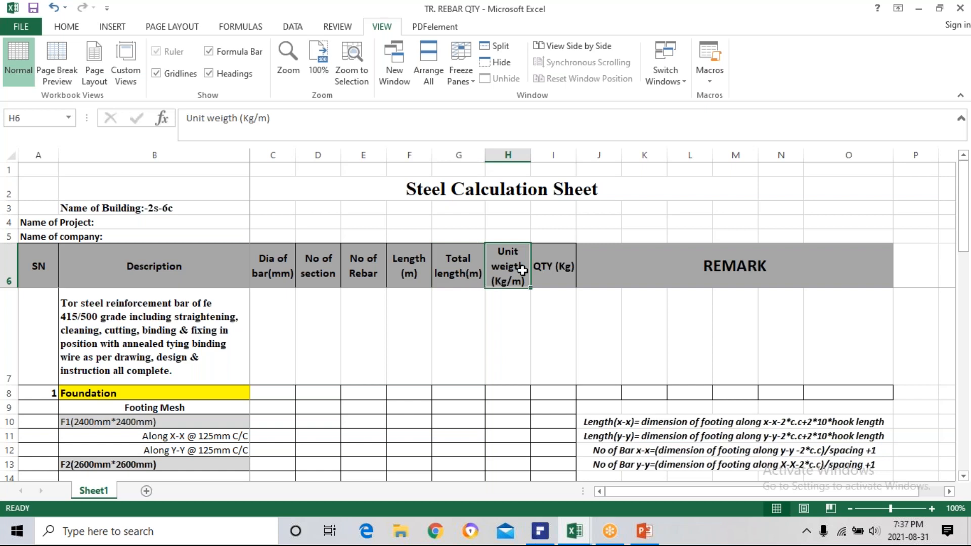
left_click(555, 270)
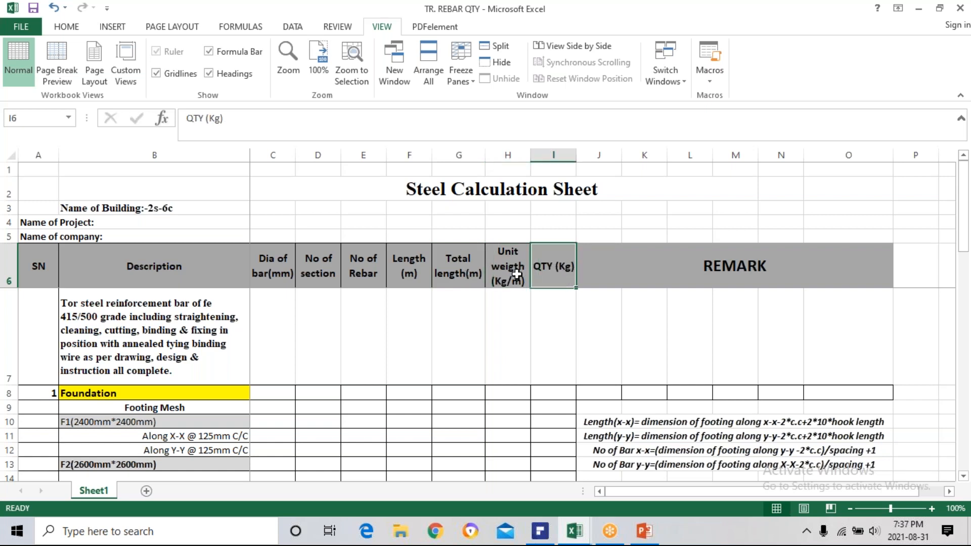
Review the reinforcement work description in B7 and the Foundation and Footing Mesh headings beneath it.
left_click(212, 343)
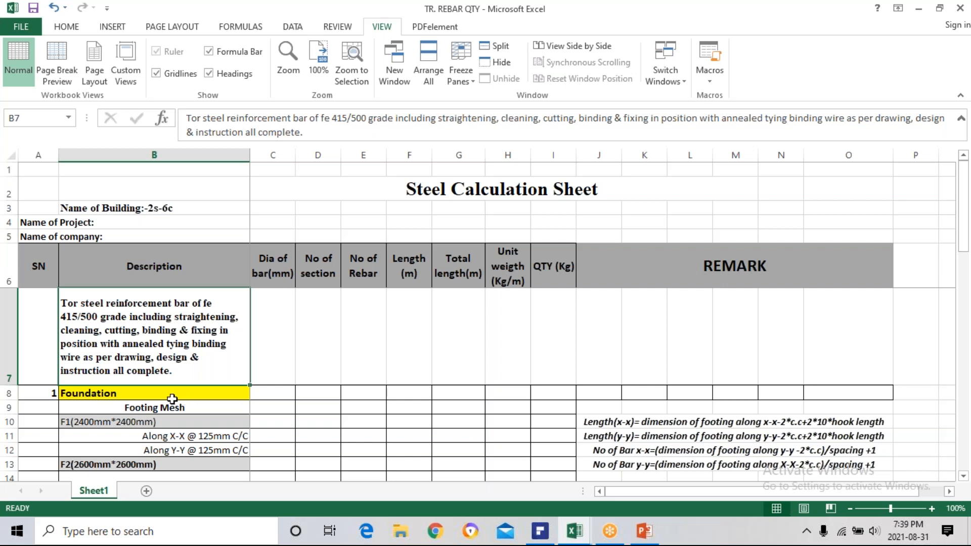
left_click(174, 391)
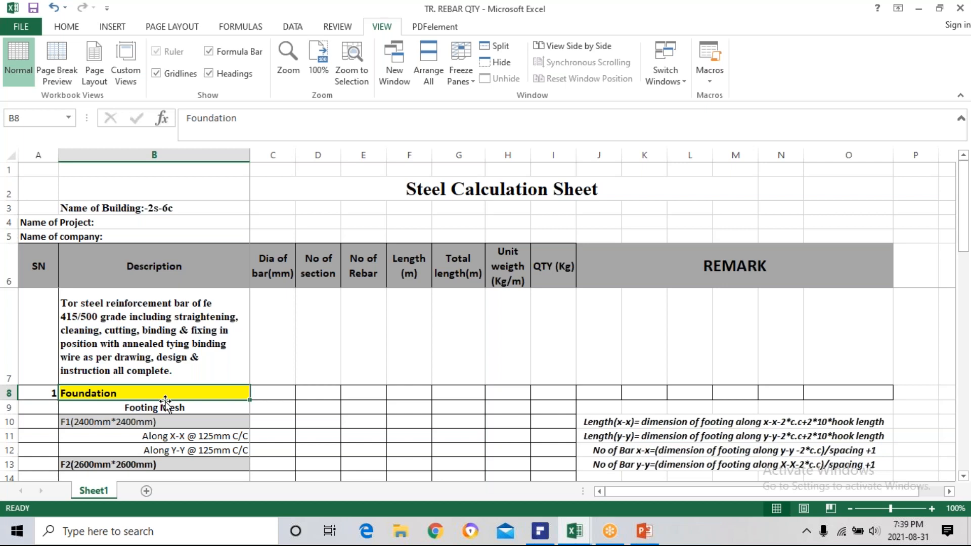
left_click(132, 409)
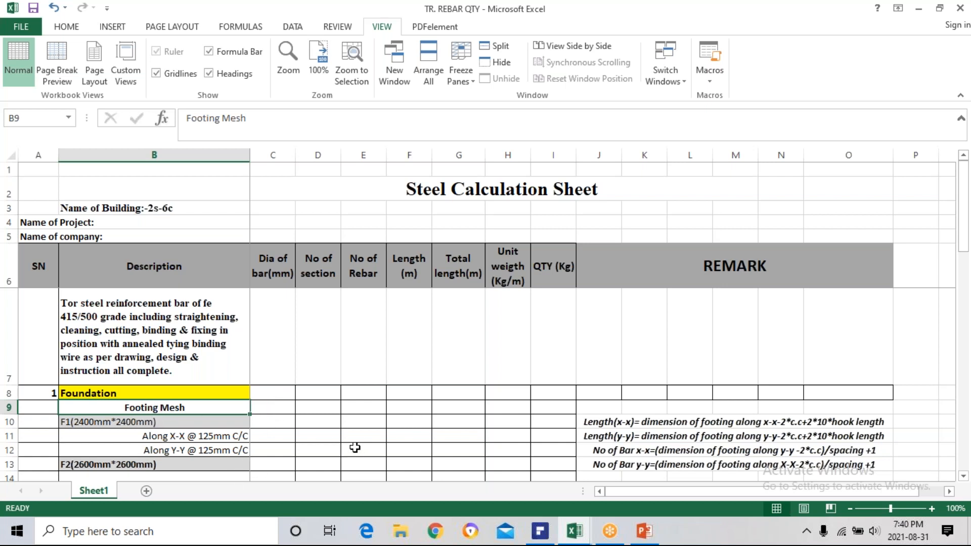
Shrink the workbook window, bring up the SCHOOL NO. 11 drawing in PDFelement, and place the workbook beside it.
mouse_move(557, 532)
left_click(941, 8)
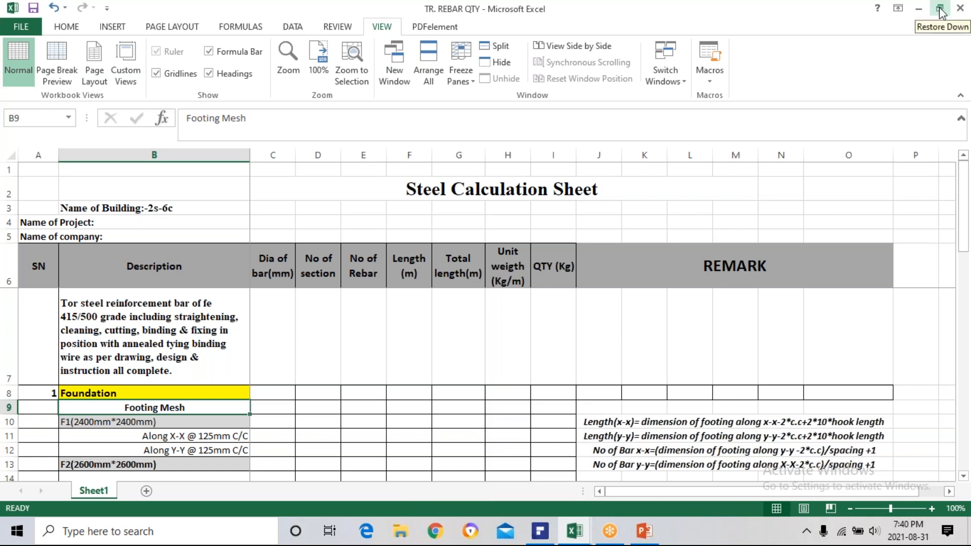
left_click(939, 10)
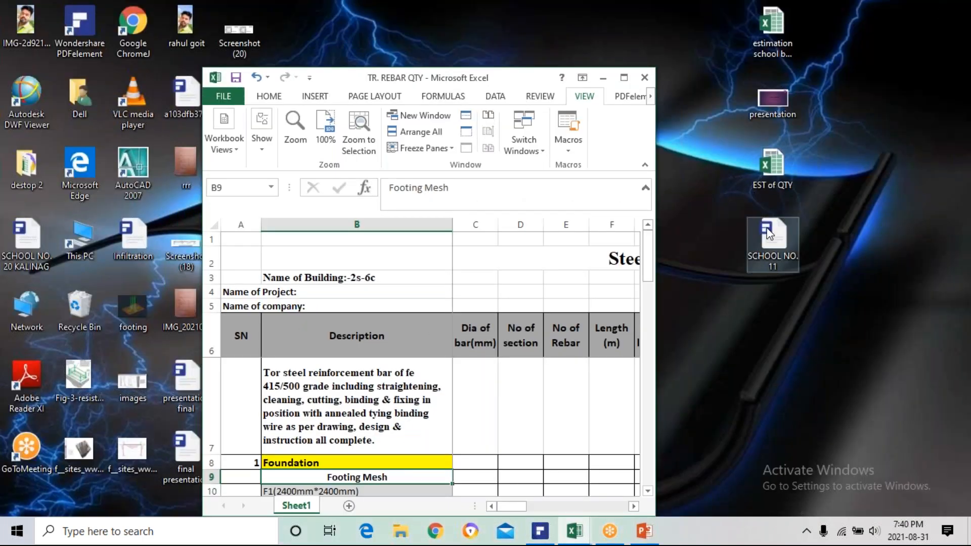
left_click(549, 539)
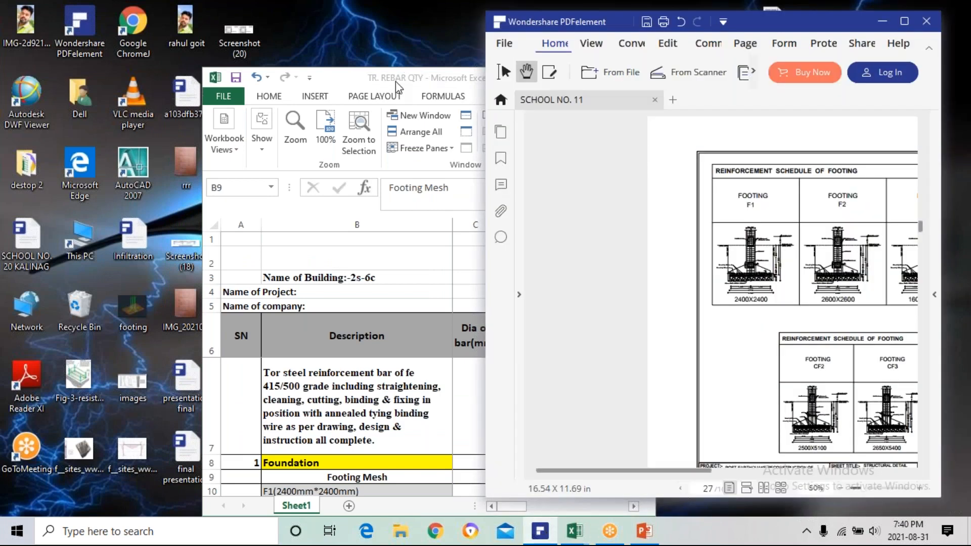
left_click(396, 80)
left_click_drag(408, 82, 254, 57)
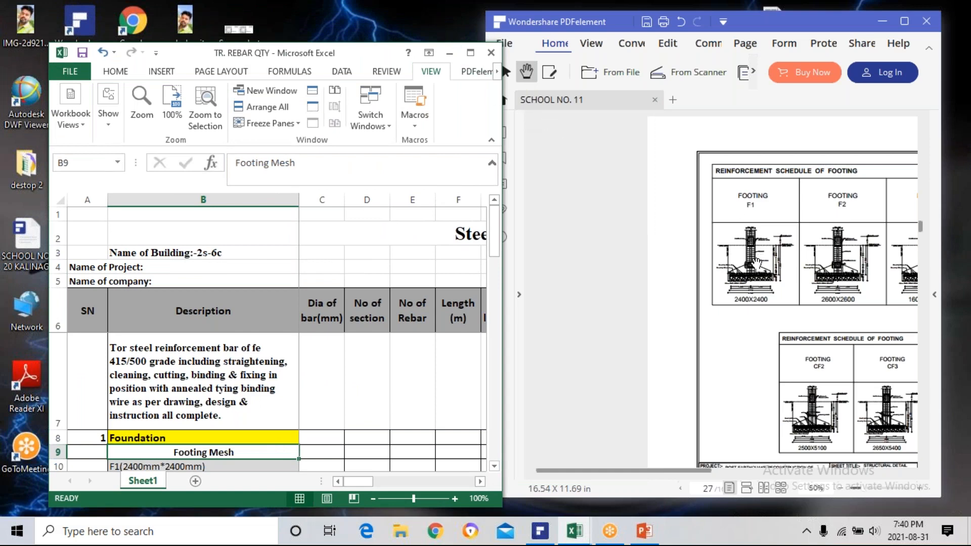
Find Footing F1 in the Reinforcement Schedule of Footing on page 27 of the drawing.
scroll(751, 263, "up", 1)
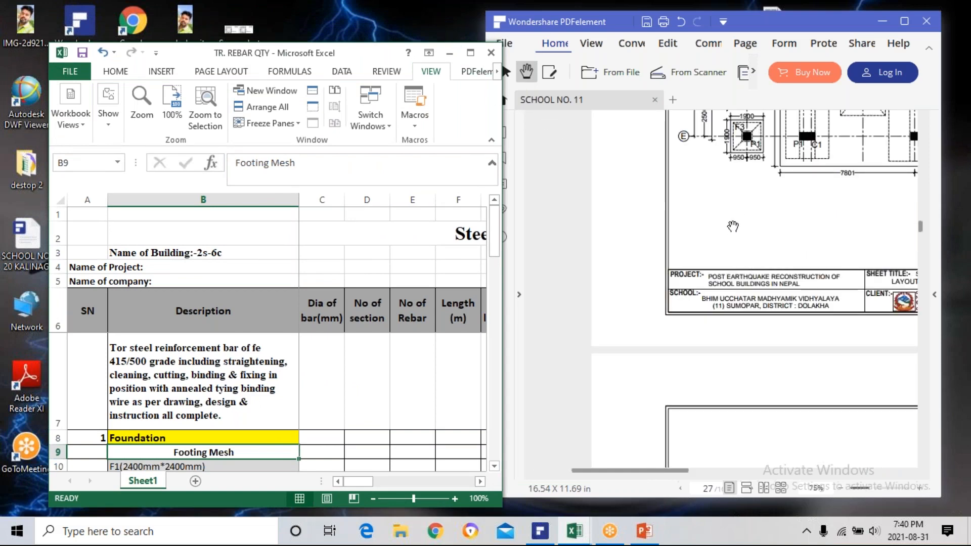
scroll(749, 308, "down", 2)
scroll(742, 290, "up", 1)
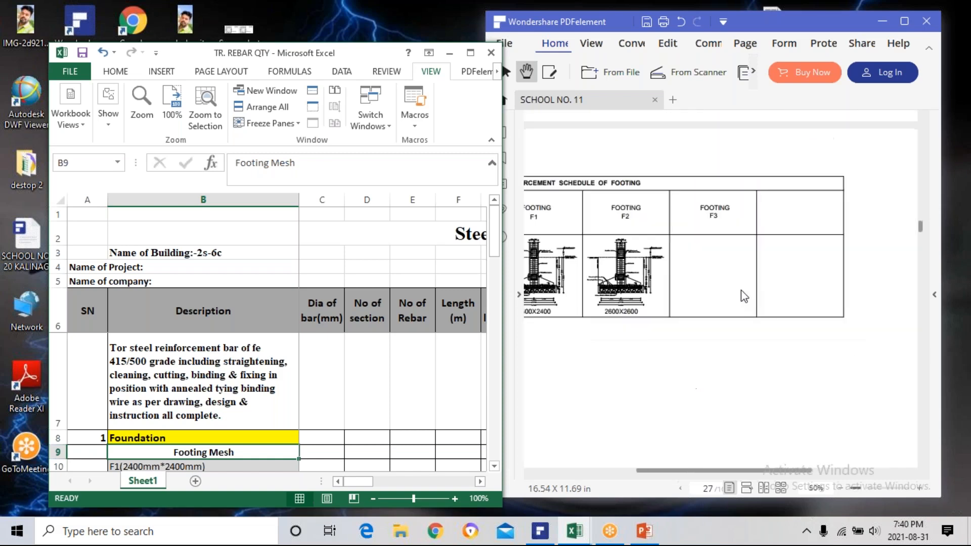
left_click(690, 293)
scroll(690, 294, "up", 1)
scroll(682, 276, "down", 3)
scroll(678, 278, "down", 5)
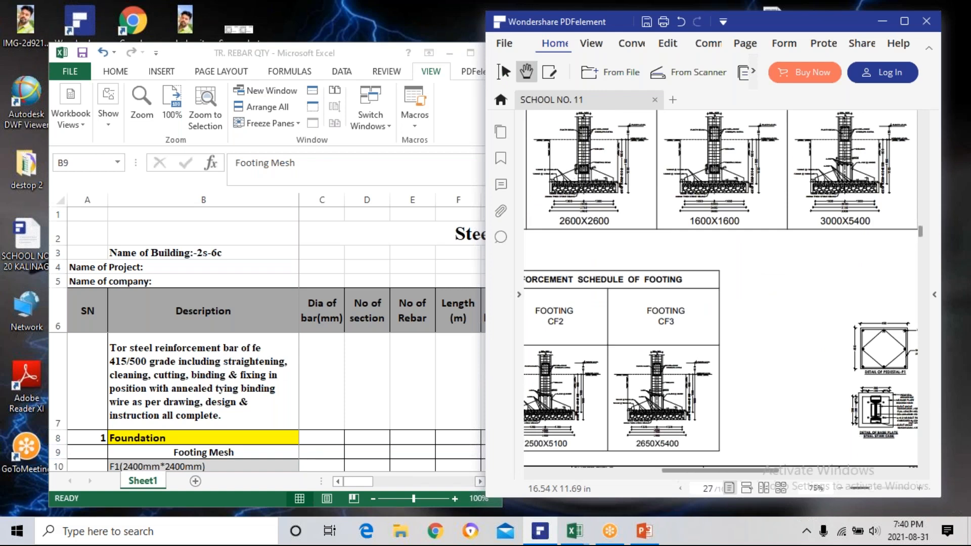
scroll(577, 175, "up", 1)
scroll(580, 175, "up", 1)
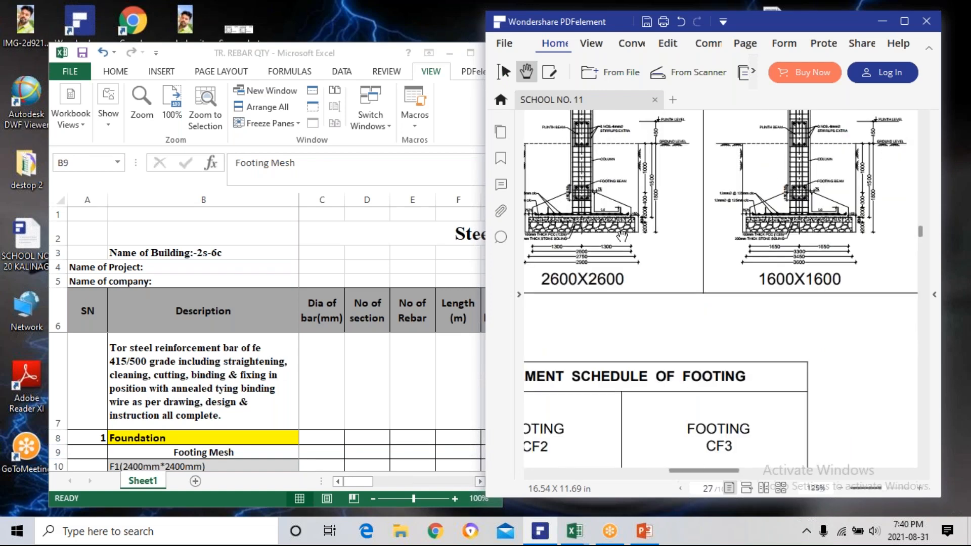
left_click_drag(626, 243, 756, 297)
left_click_drag(565, 269, 728, 293)
left_click_drag(633, 215, 601, 320)
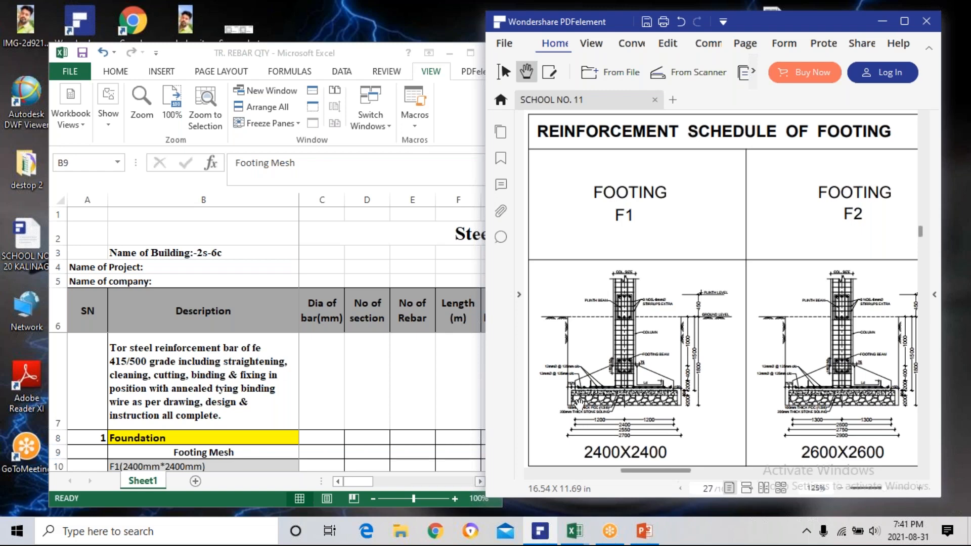
Examine the Footing F1 section for its mesh bar diameter and spacing, hooked bar ends, base dimensions and overall size.
scroll(578, 402, "up", 4)
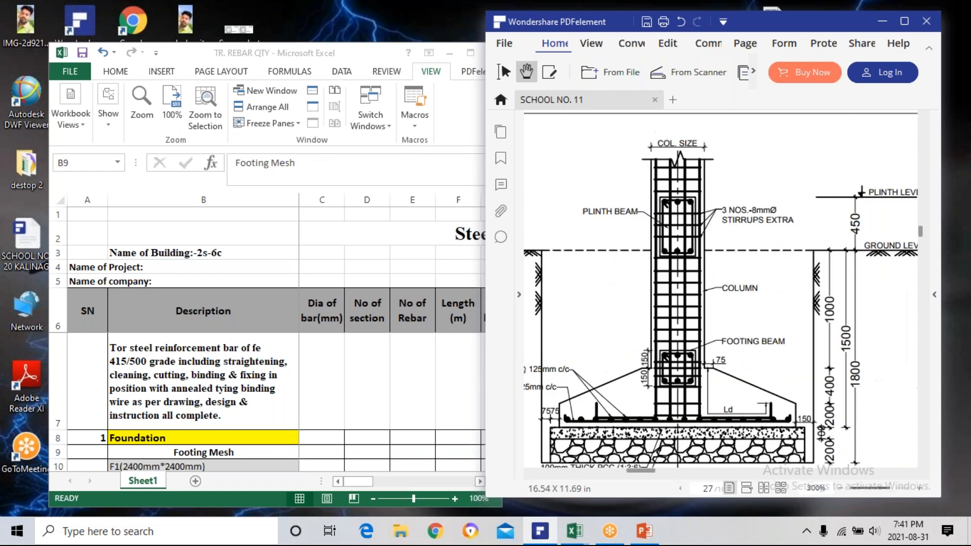
scroll(613, 366, "down", 3)
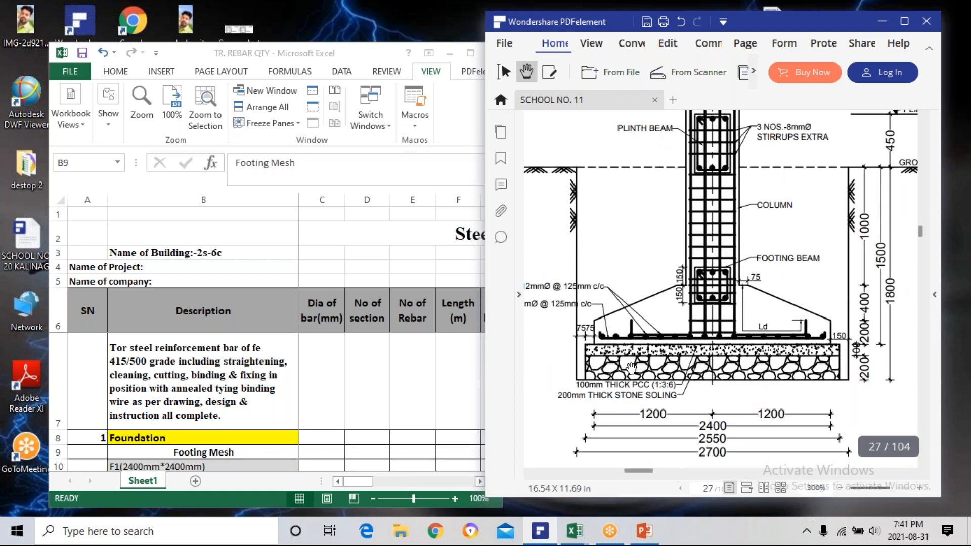
scroll(637, 363, "up", 1)
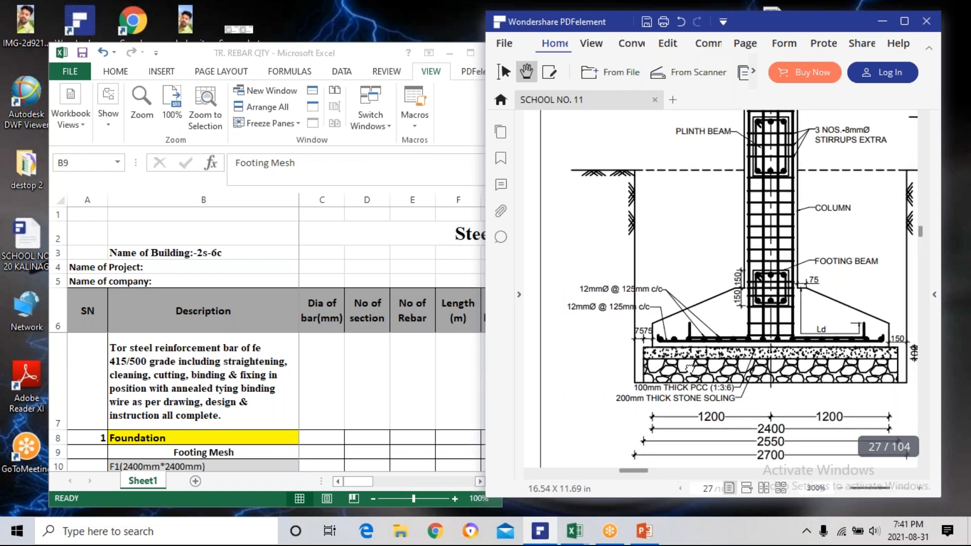
scroll(687, 345, "up", 1)
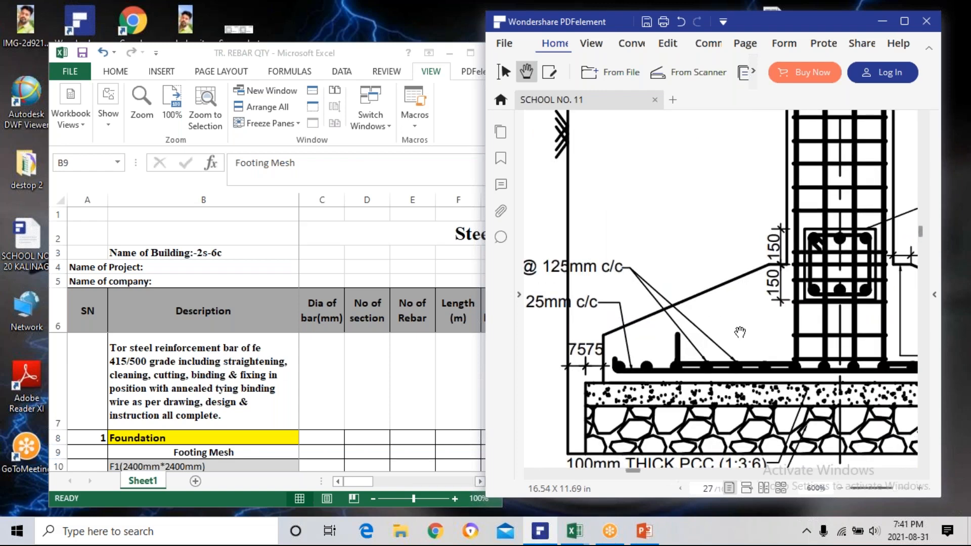
scroll(705, 316, "up", 1)
scroll(705, 316, "down", 2)
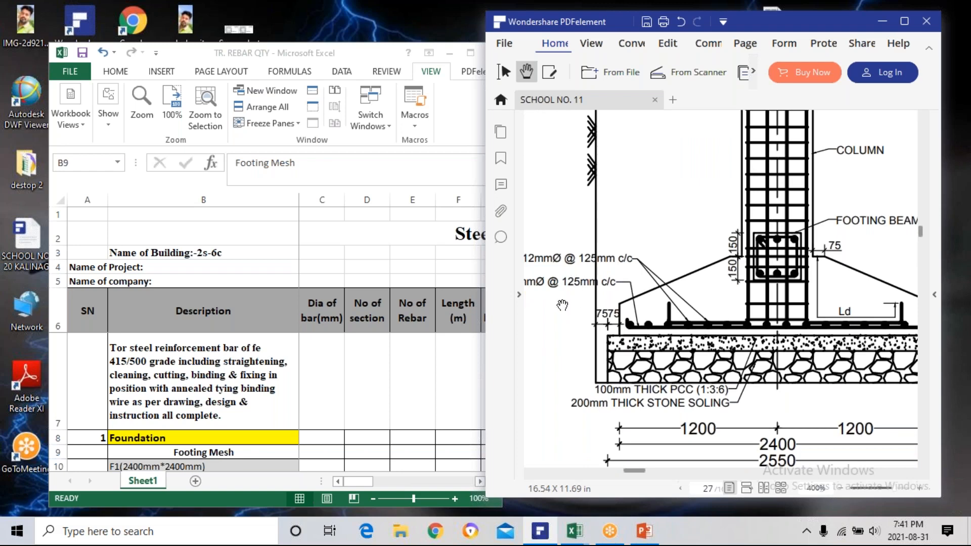
scroll(665, 346, "left", 2)
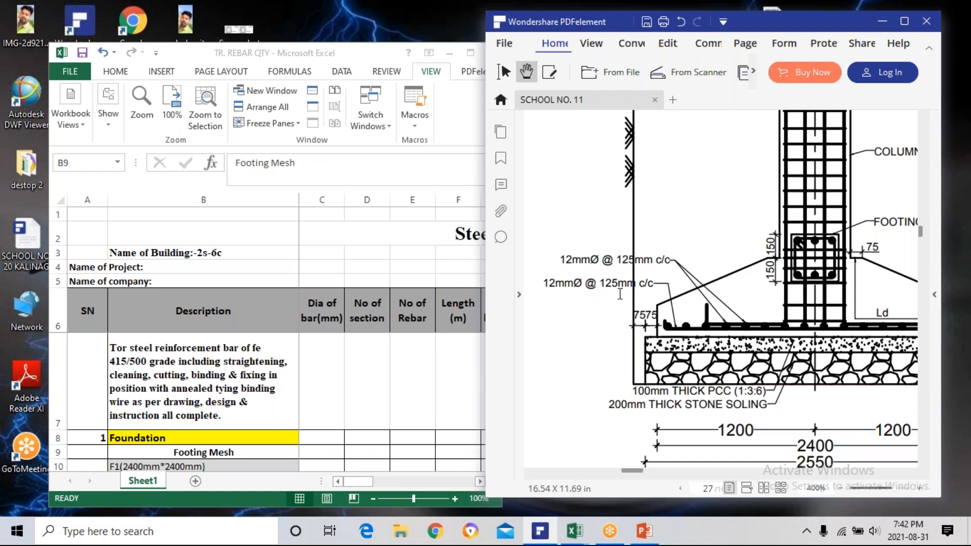
scroll(658, 272, "right", 3)
scroll(659, 272, "down", 1)
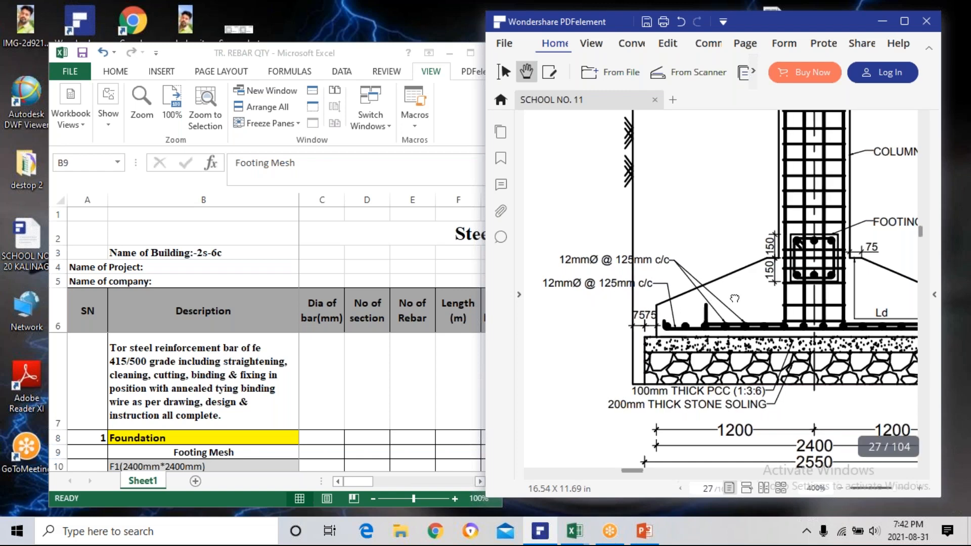
left_click_drag(658, 274, 658, 267)
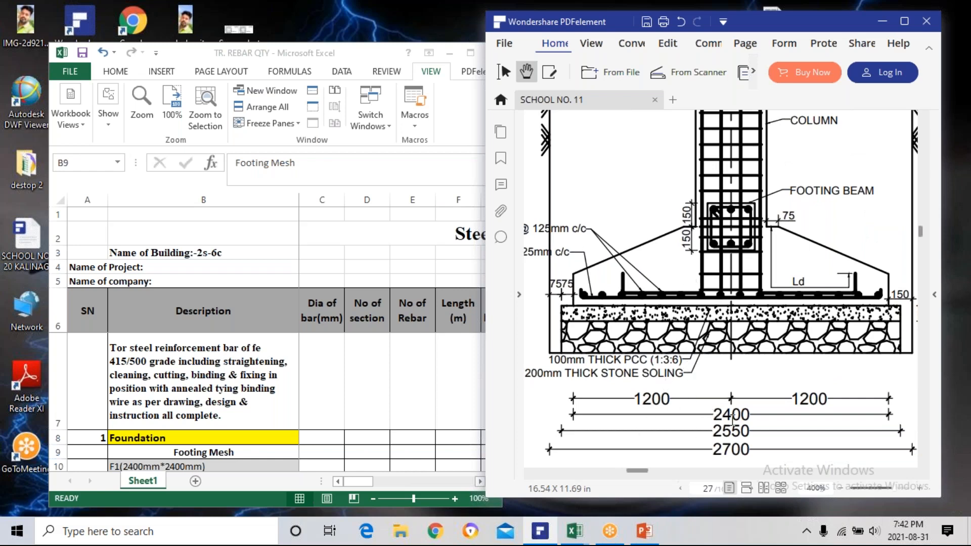
scroll(671, 358, "down", 2)
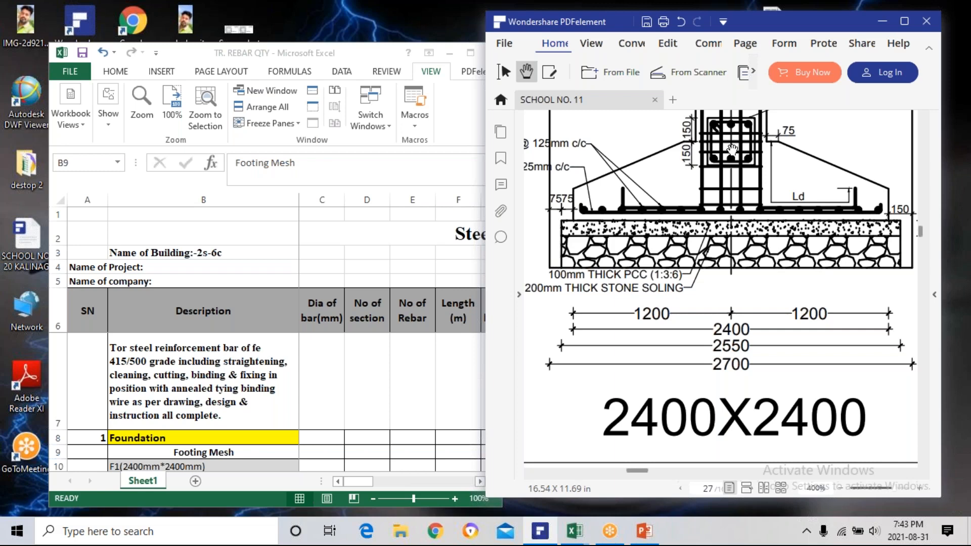
Minimize the drawing, maximize the Excel workbook, and enter 12 as the bar diameter for F1 Along X-X in C11.
left_click(884, 23)
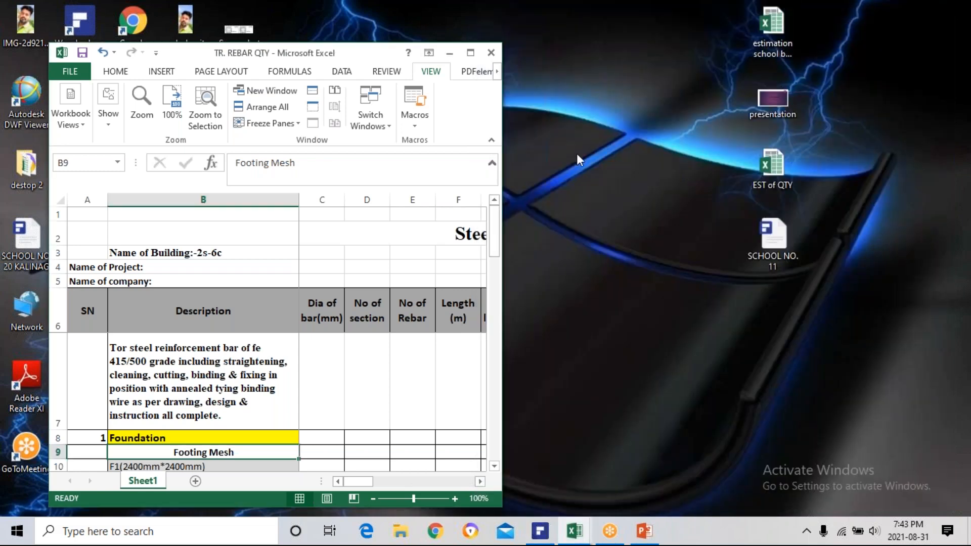
left_click(471, 53)
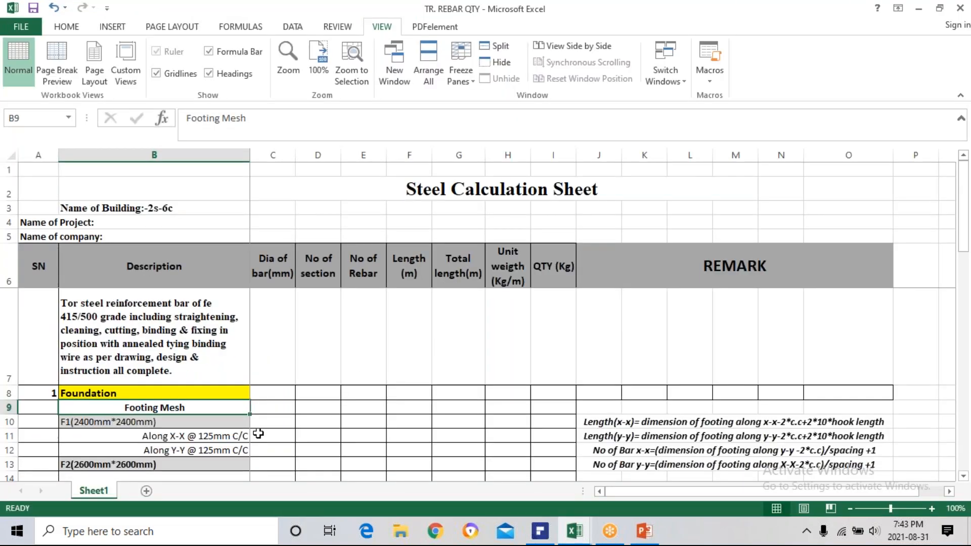
scroll(279, 421, "down", 1)
scroll(278, 421, "down", 1)
scroll(282, 410, "up", 2)
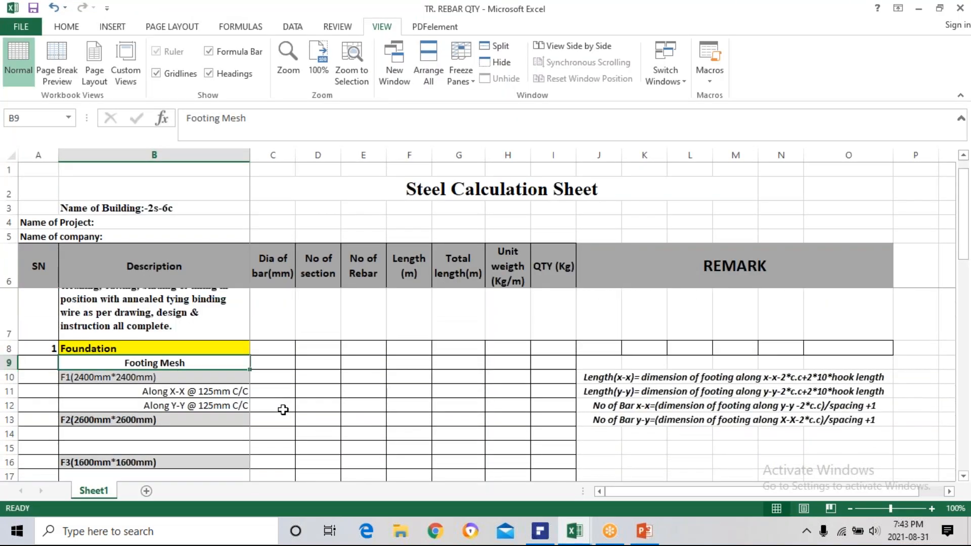
left_click(280, 437)
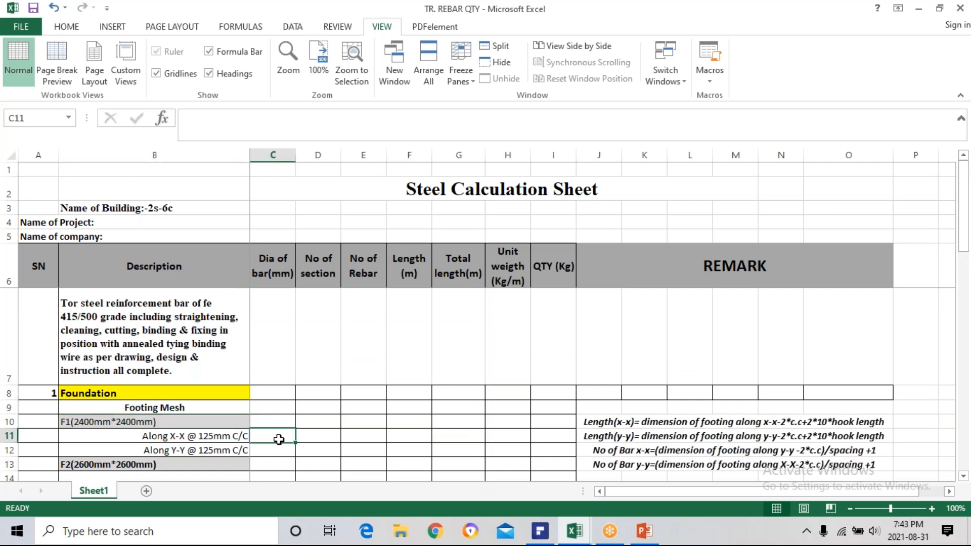
type("1")
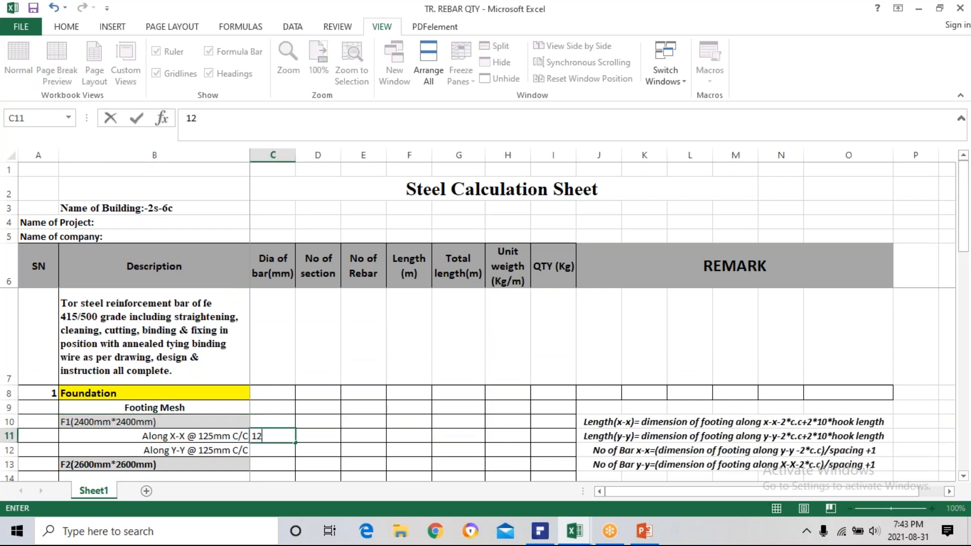
type("2")
key("Return")
Center the bar diameter in C11 horizontally.
left_click(279, 436)
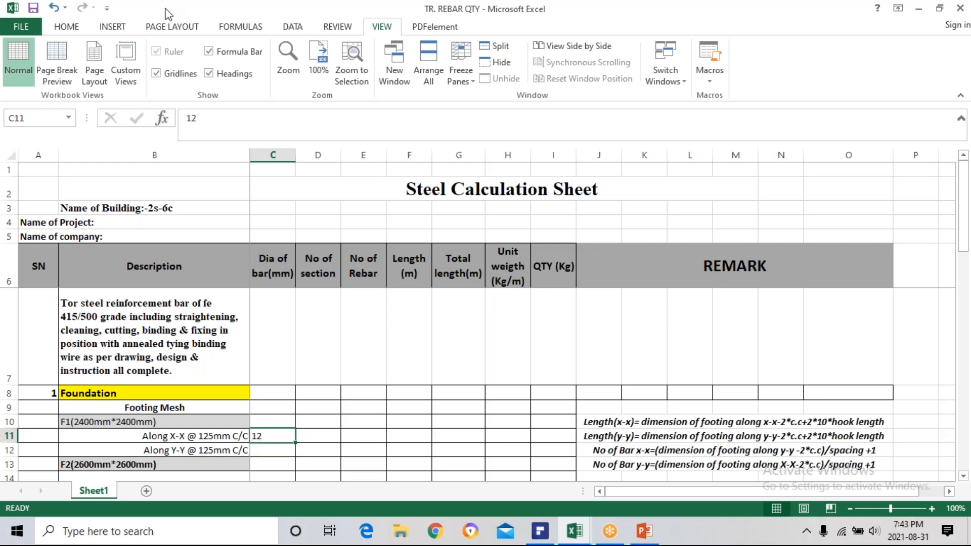
left_click(81, 28)
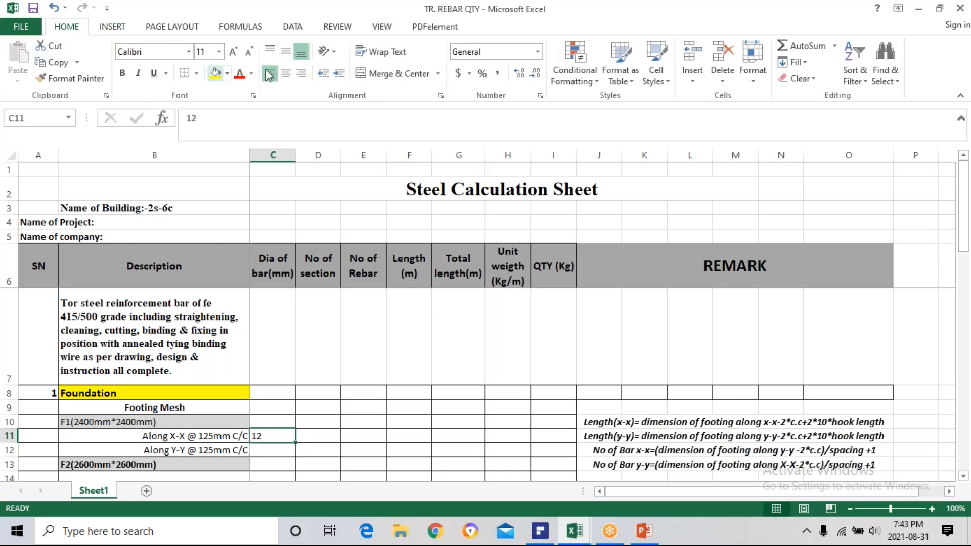
left_click(287, 71)
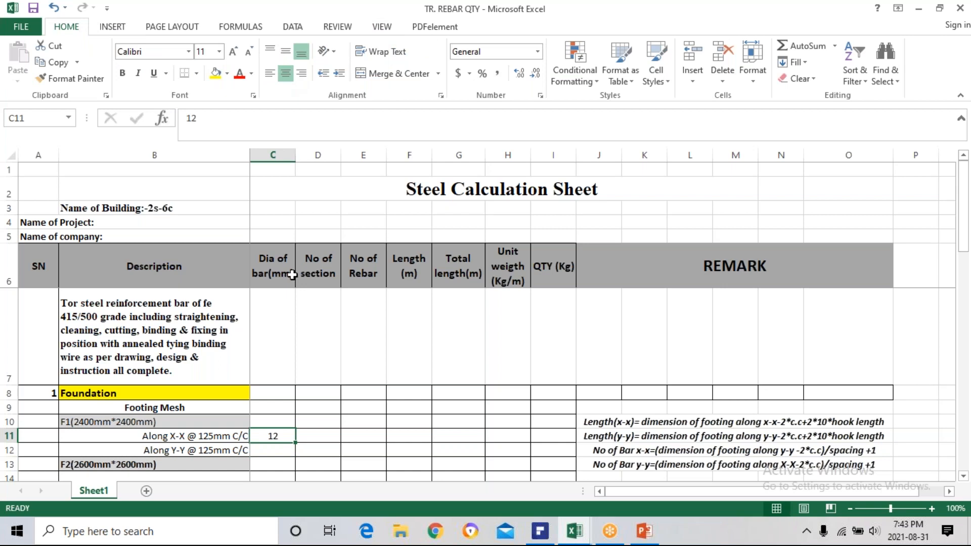
Select D11 for the F1 section count, switch to PDFelement maximized, and bring up the foundation layout on page 25.
left_click(320, 435)
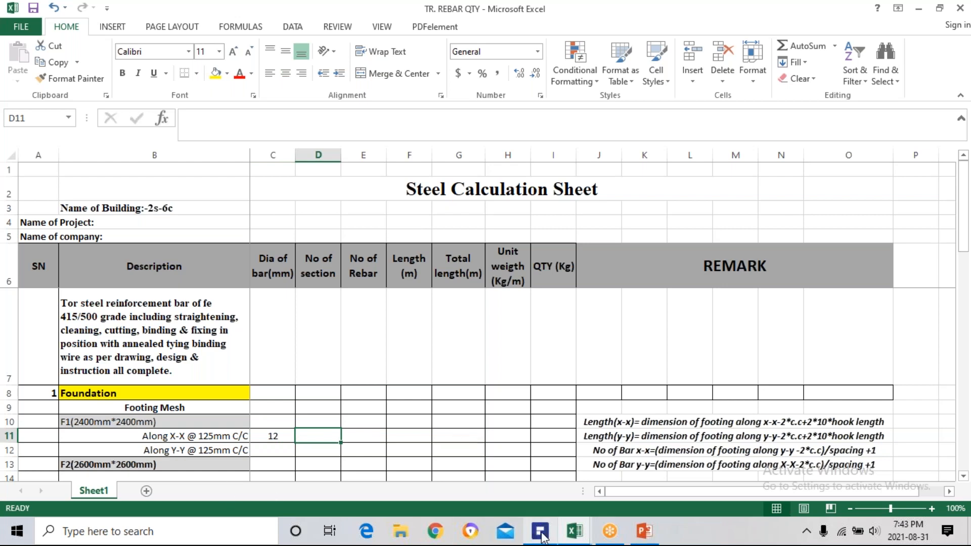
mouse_move(544, 538)
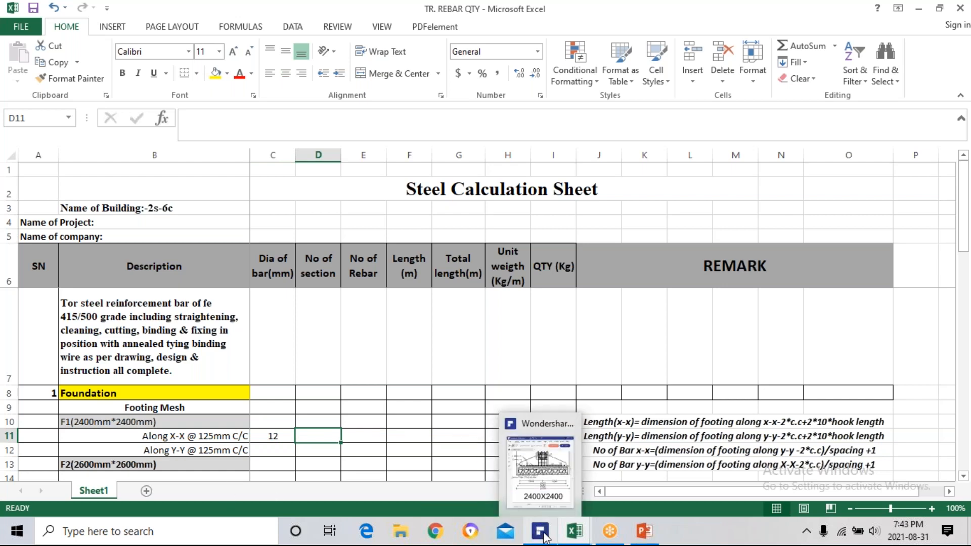
left_click(545, 537)
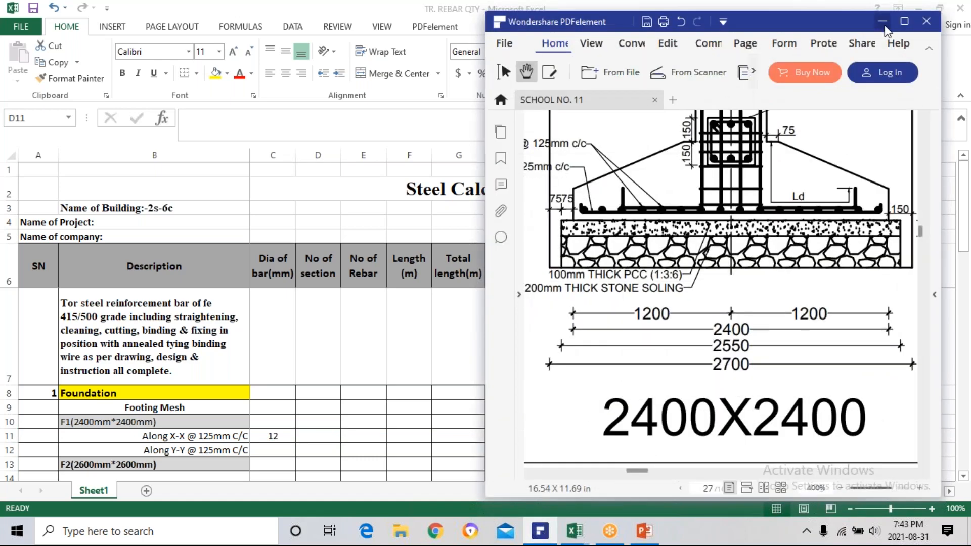
left_click(905, 21)
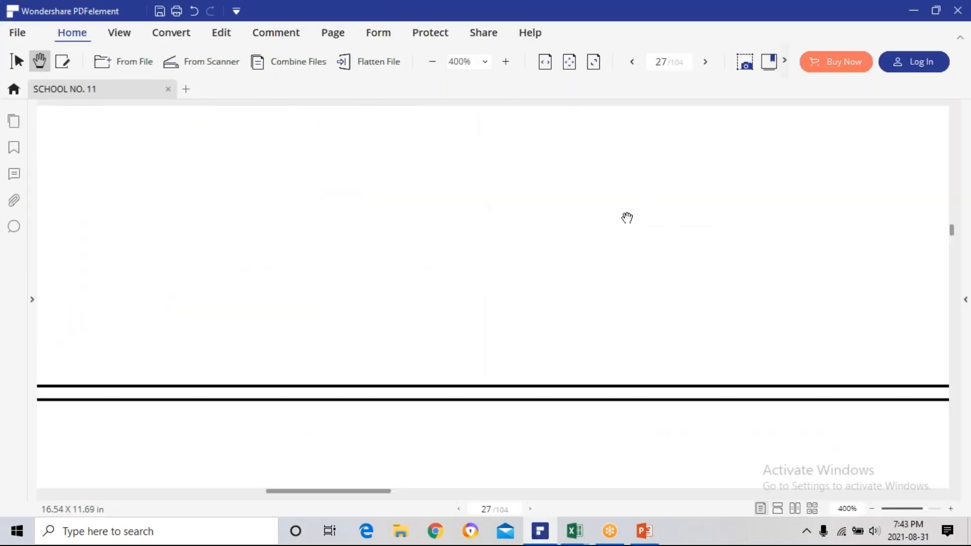
scroll(523, 288, "down", 2)
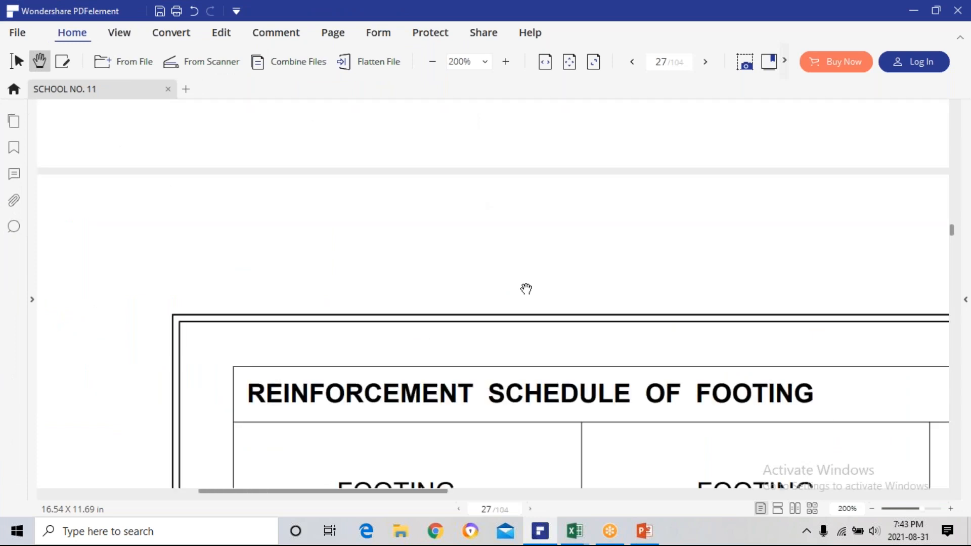
scroll(526, 289, "down", 4)
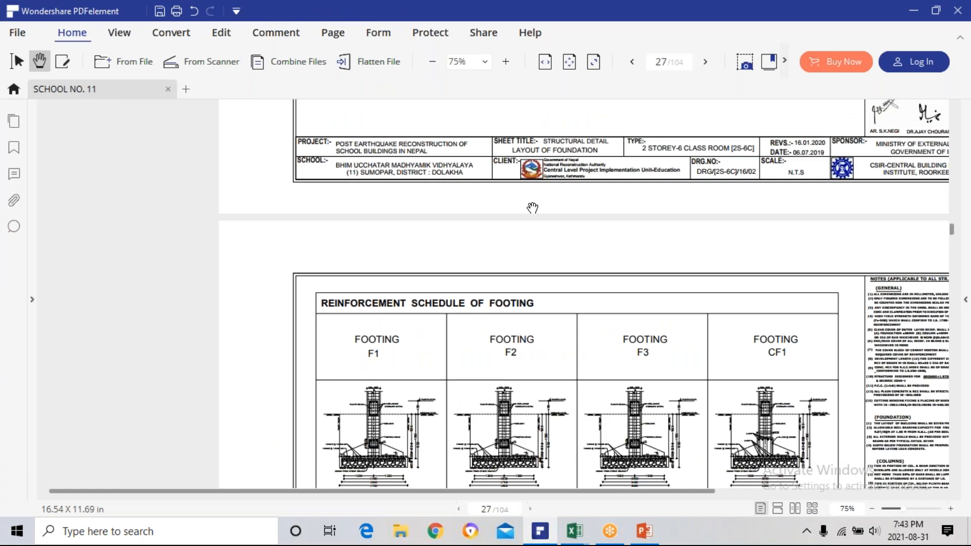
scroll(532, 208, "up", 12)
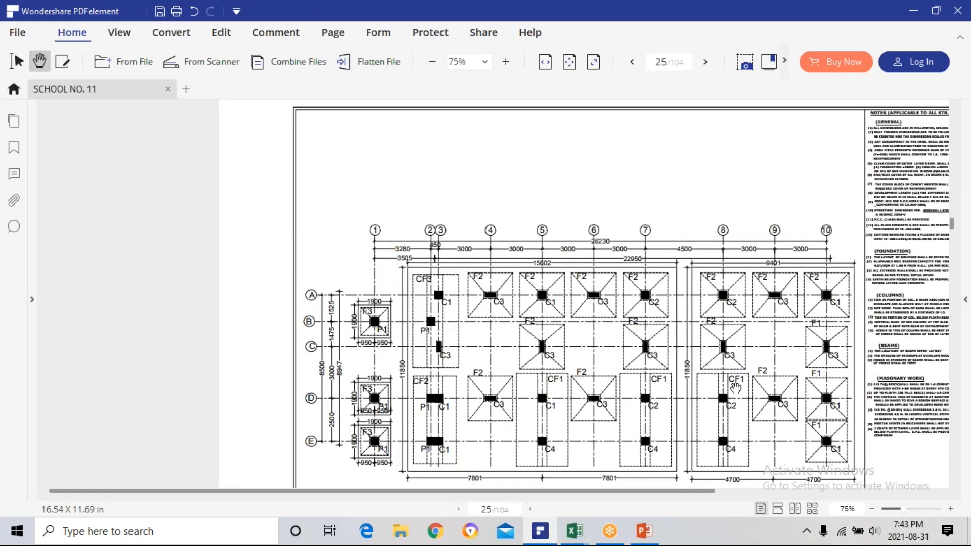
Examine the foundation layout plan for the number and positions of the F1, F2, F3 and combined footings.
mouse_move(735, 390)
left_mouse_down()
mouse_move(469, 314)
mouse_move(579, 344)
left_mouse_up()
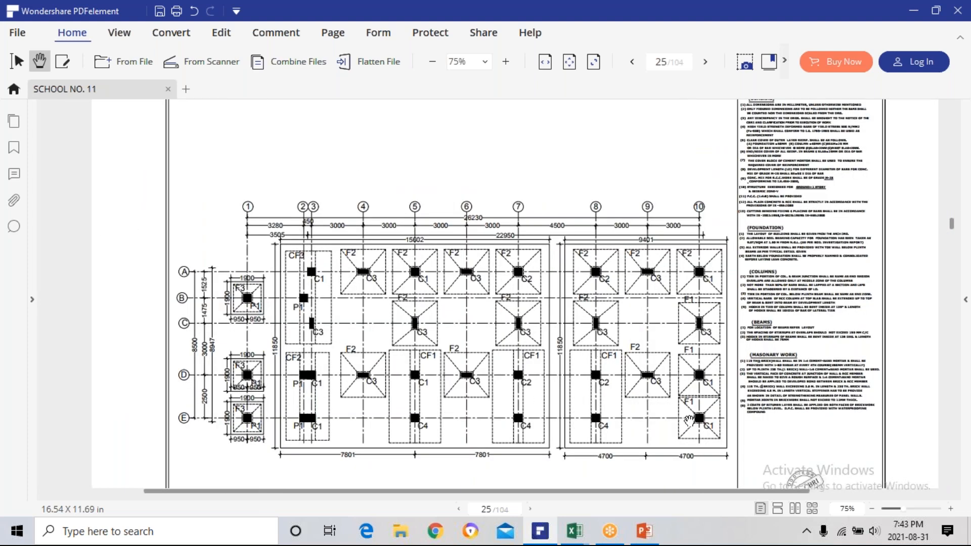
scroll(689, 420, "up", 1)
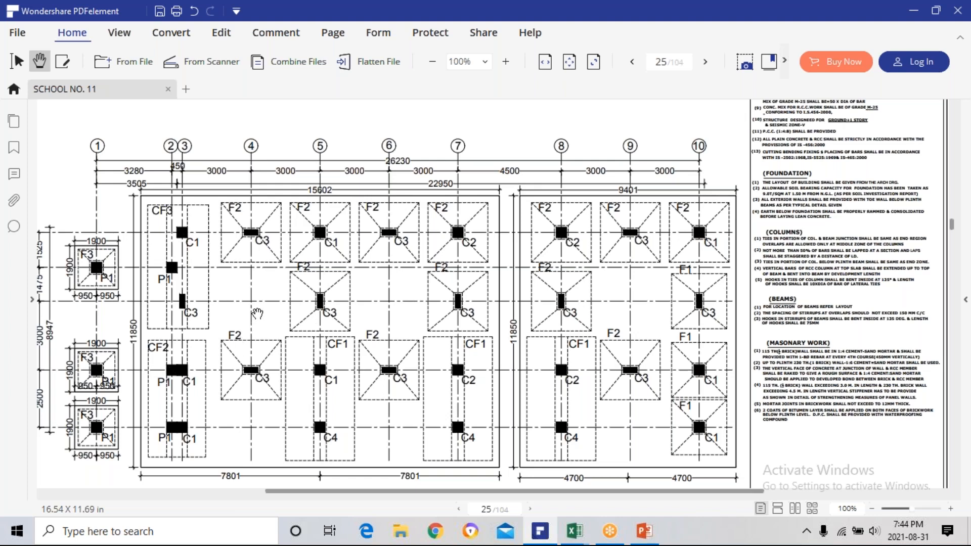
scroll(257, 314, "down", 1)
scroll(257, 314, "left", 2)
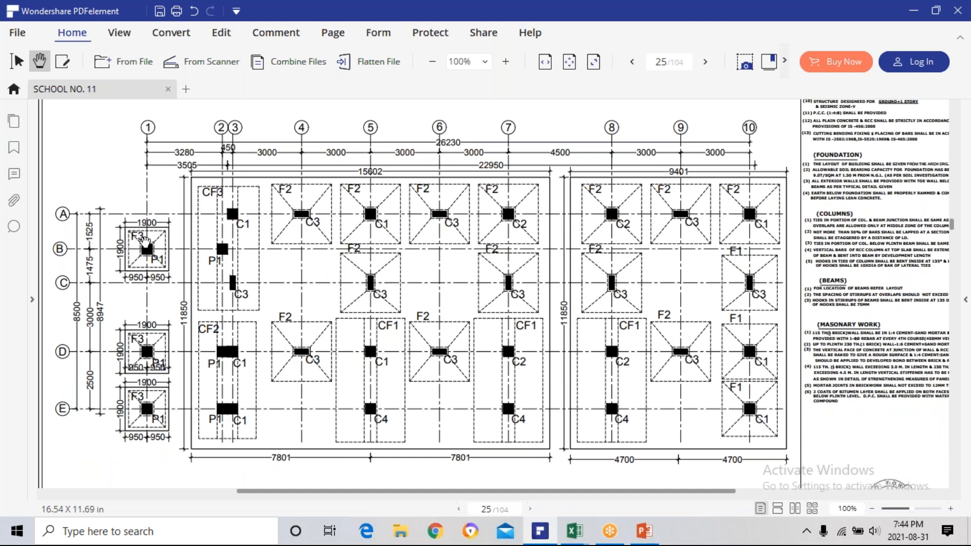
scroll(144, 240, "up", 2)
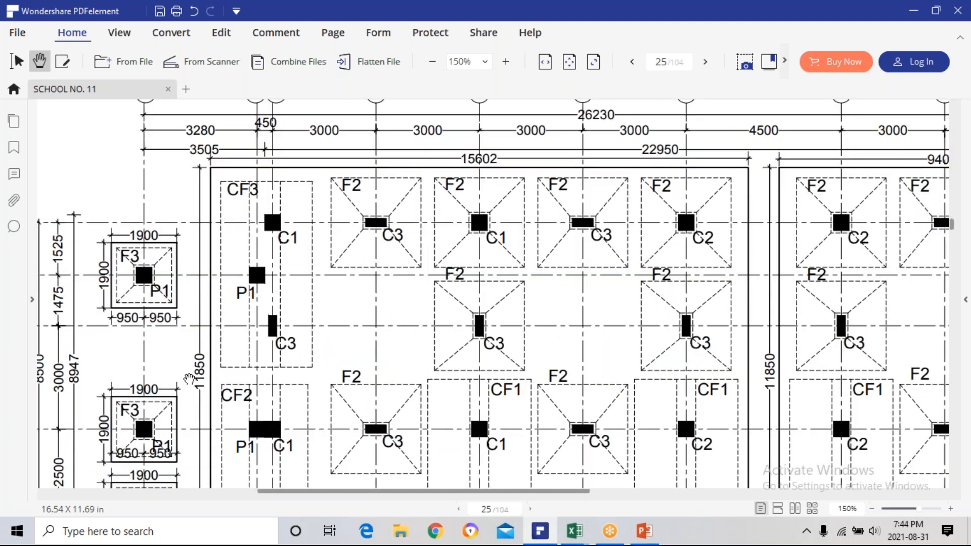
scroll(225, 341, "down", 1)
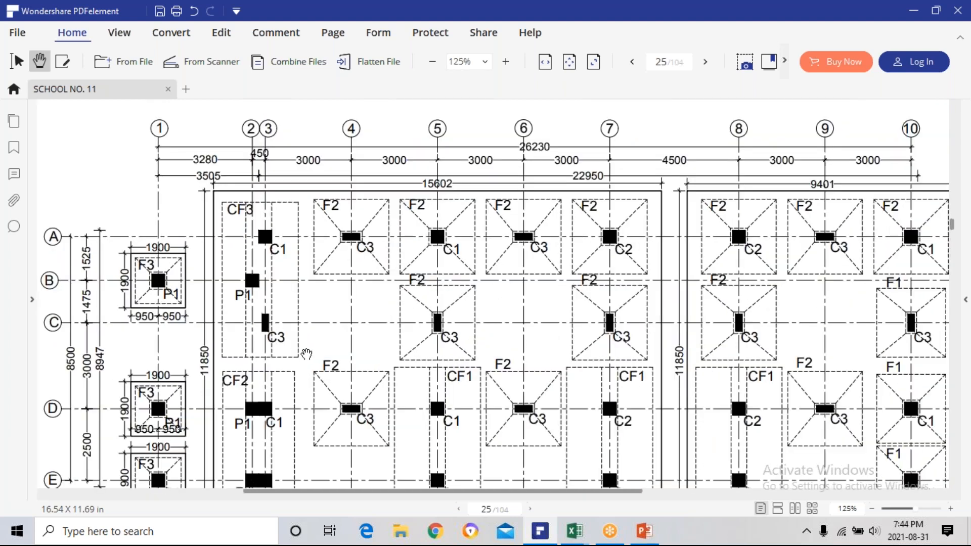
scroll(298, 343, "down", 2)
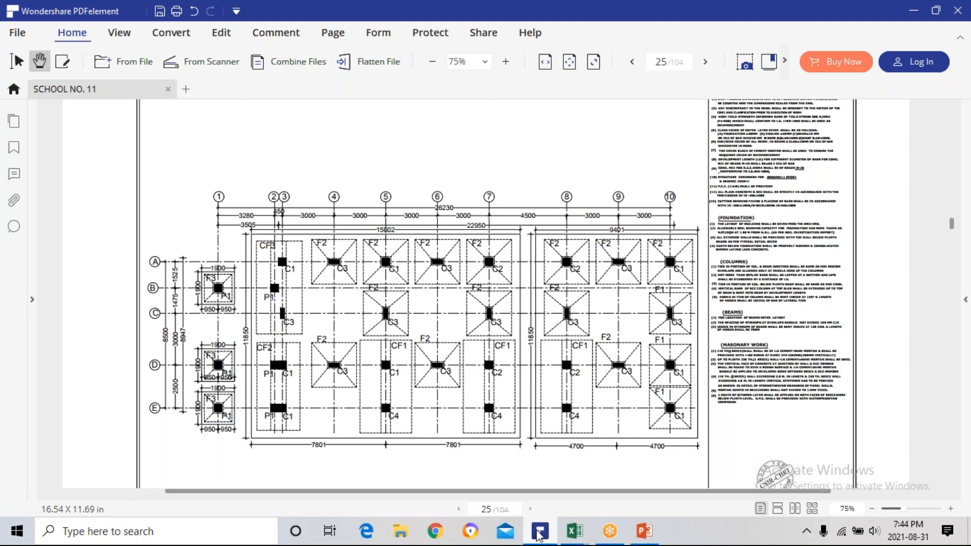
Switch to the TR. REBAR QTY workbook in Excel and enter 3 as the number of sections for F1 Along X-X in D11.
mouse_move(540, 531)
mouse_move(575, 531)
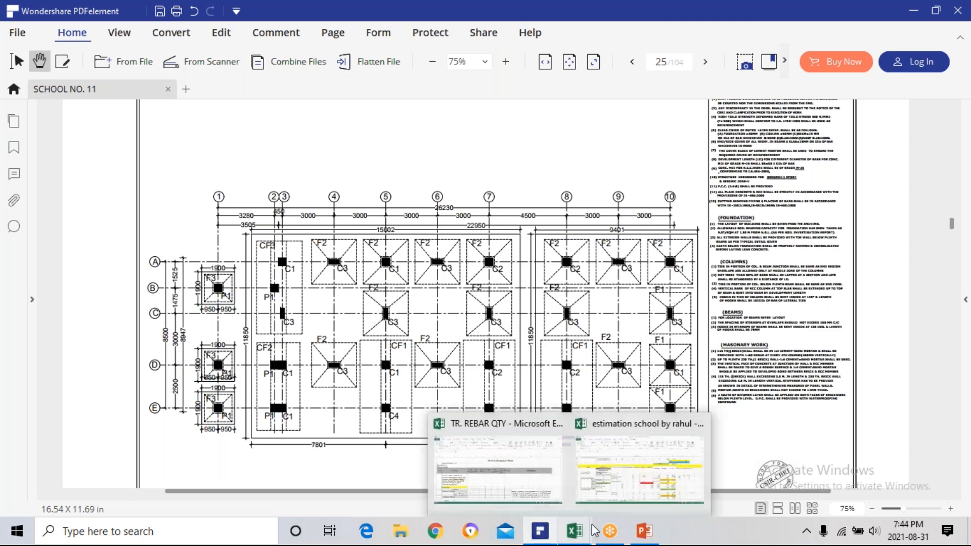
left_click(508, 484)
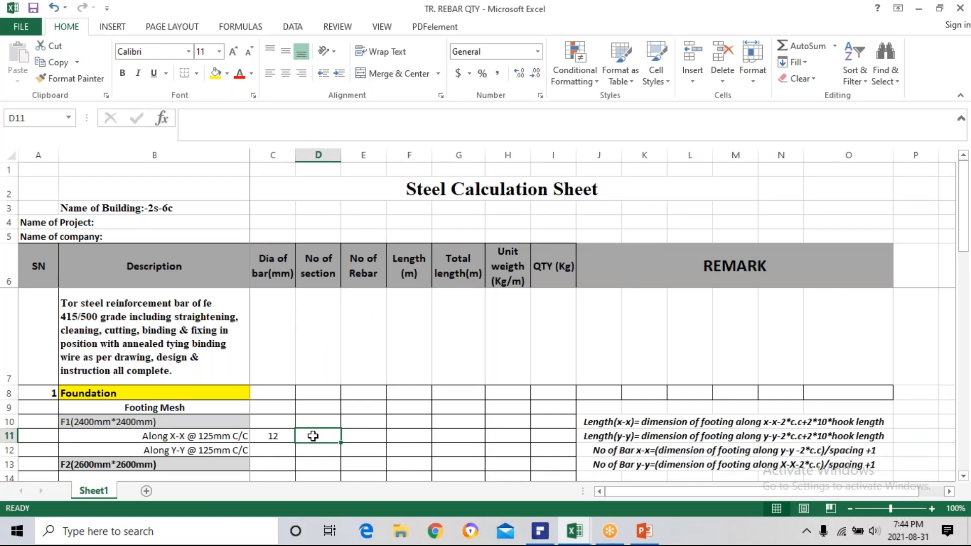
type("3")
key("Return")
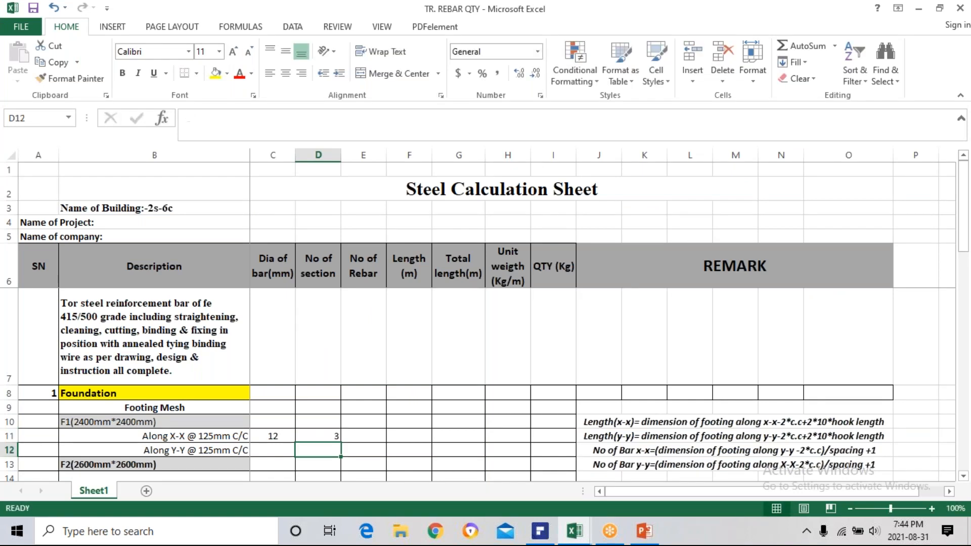
Enter the formula =(2400-2*50)/125+1 in E11 for the number of rebars of F1 Along X-X.
left_click(355, 435)
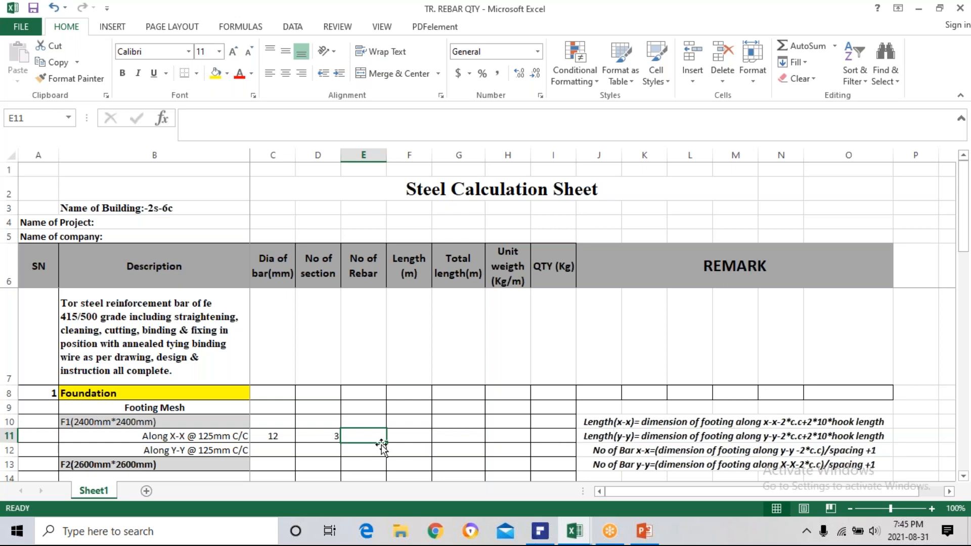
type("=")
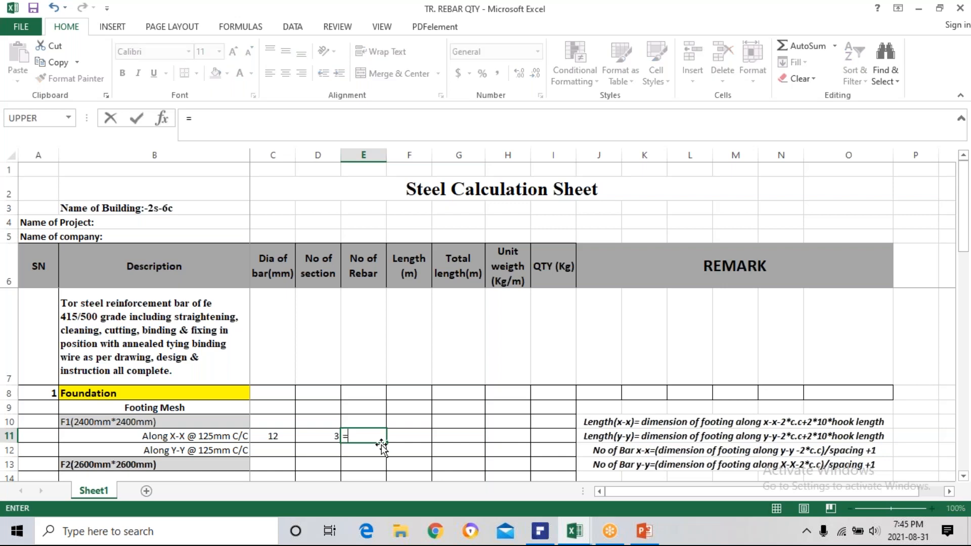
type("(")
type("2400")
type("-2*")
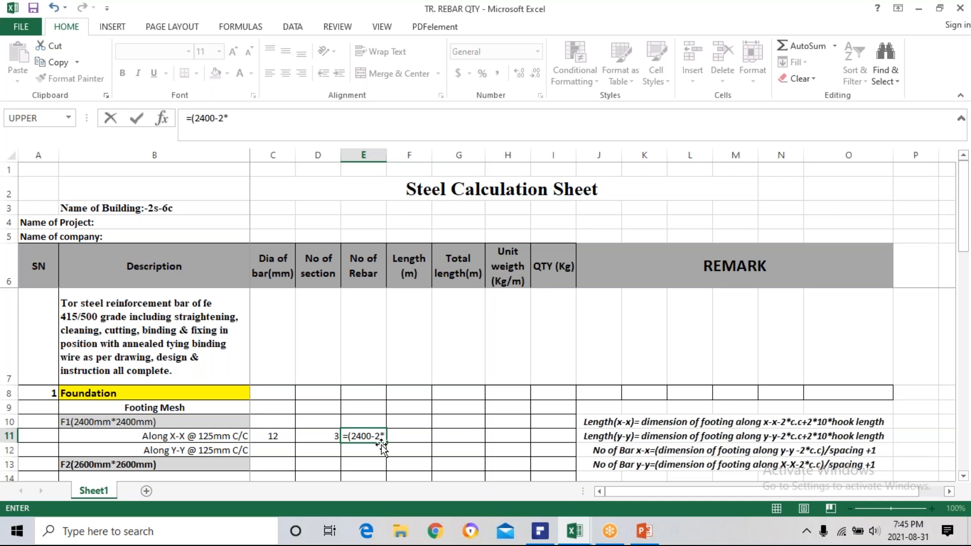
type("50")
type(")/")
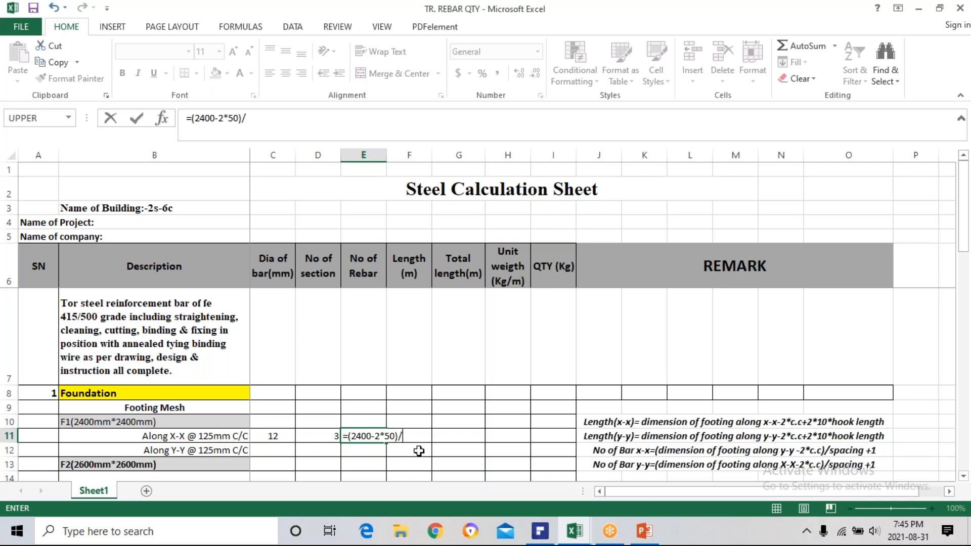
type("125+1")
key("Return")
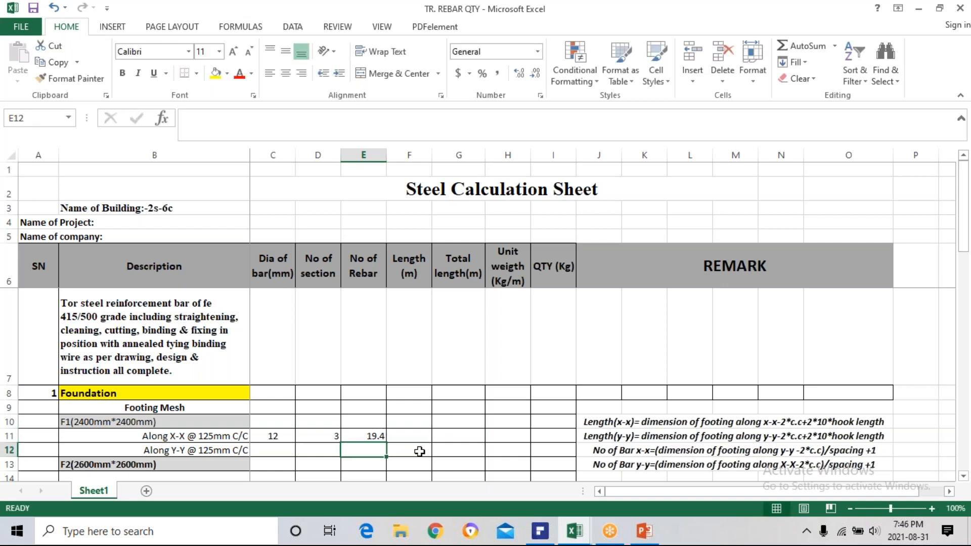
Wrap the rebar count formula in E11 in ROUNDUP with 0 digits, making it =ROUNDUP((2400-2*50)/125+1,0).
left_click(366, 433)
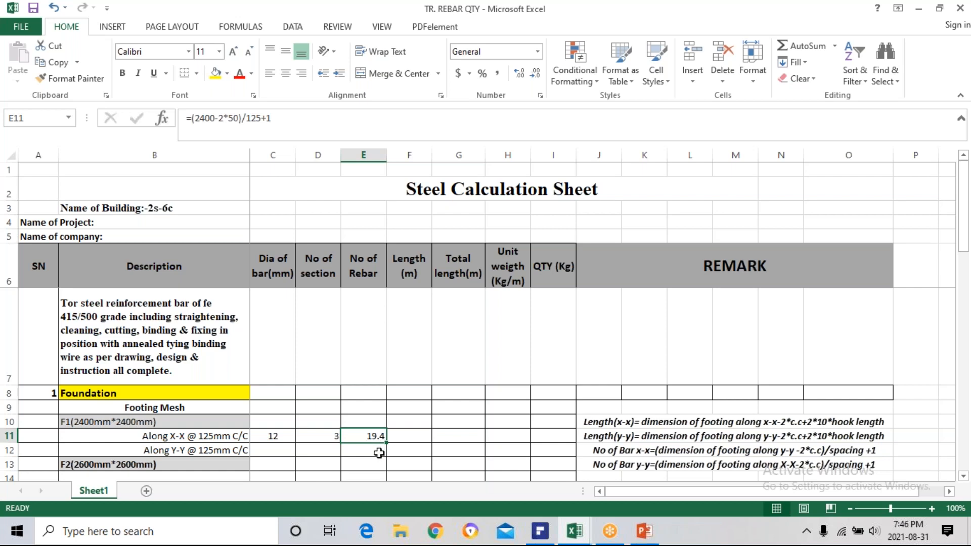
left_click(192, 119)
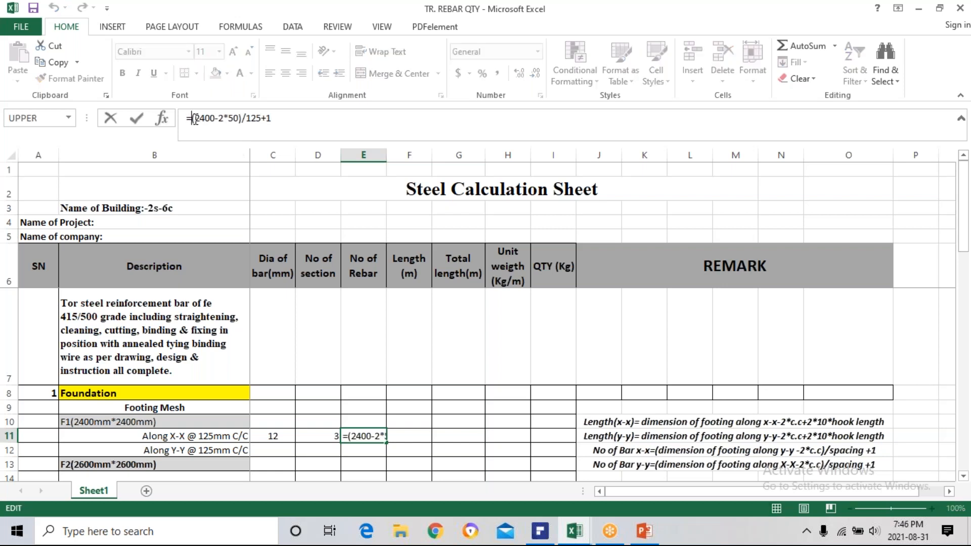
type("r")
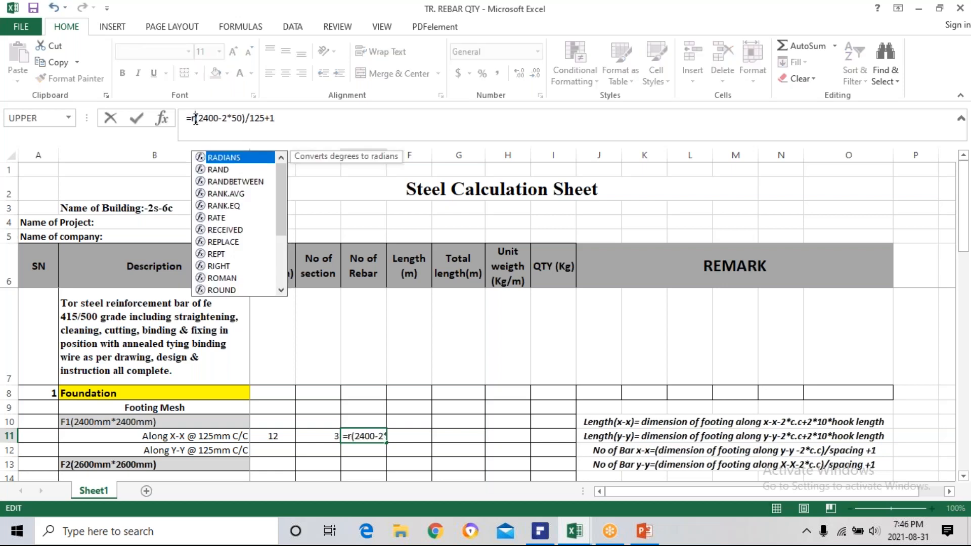
type("ound")
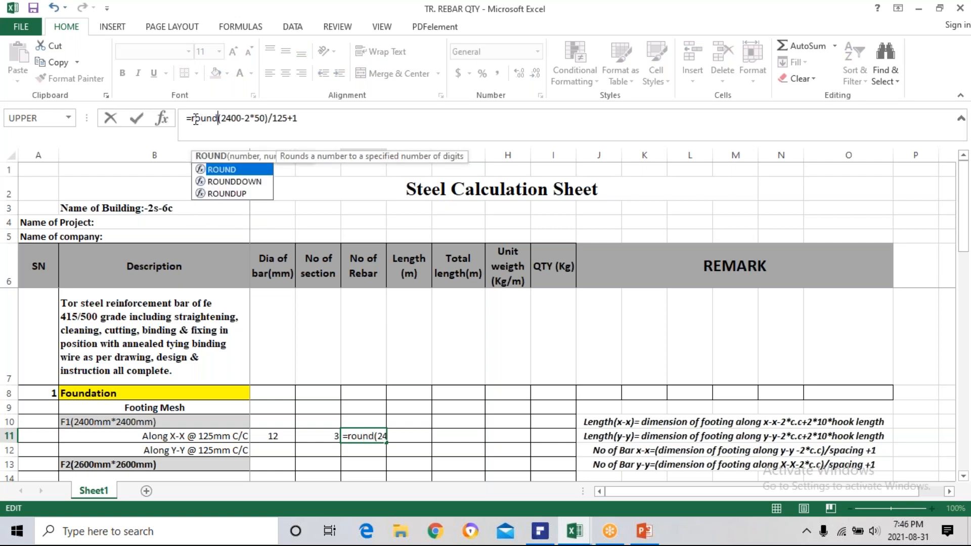
left_click(236, 197)
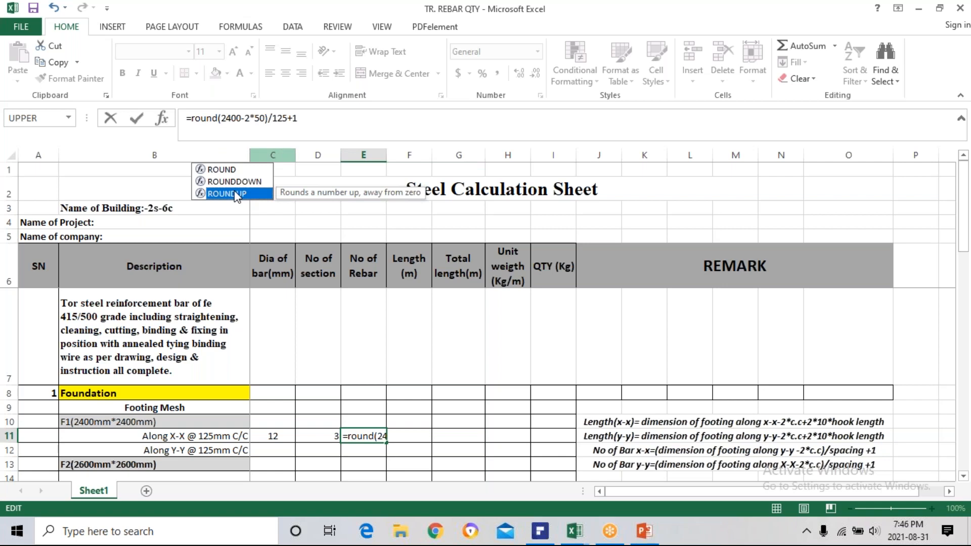
double_click(237, 196)
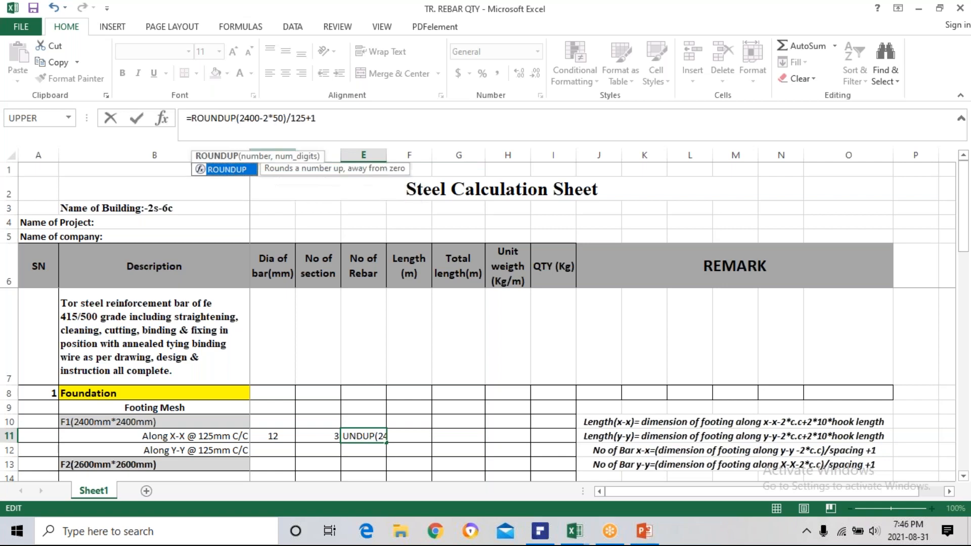
left_click(237, 118)
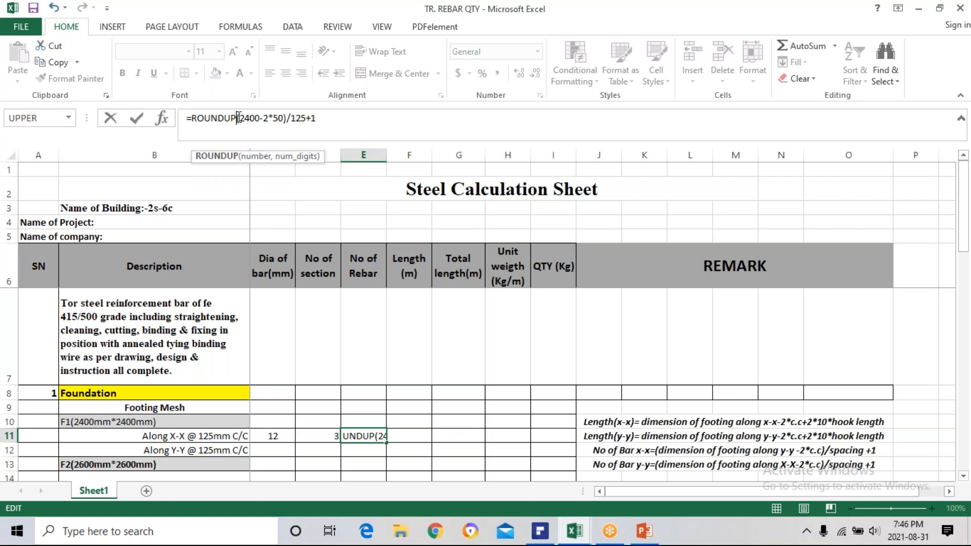
type("(")
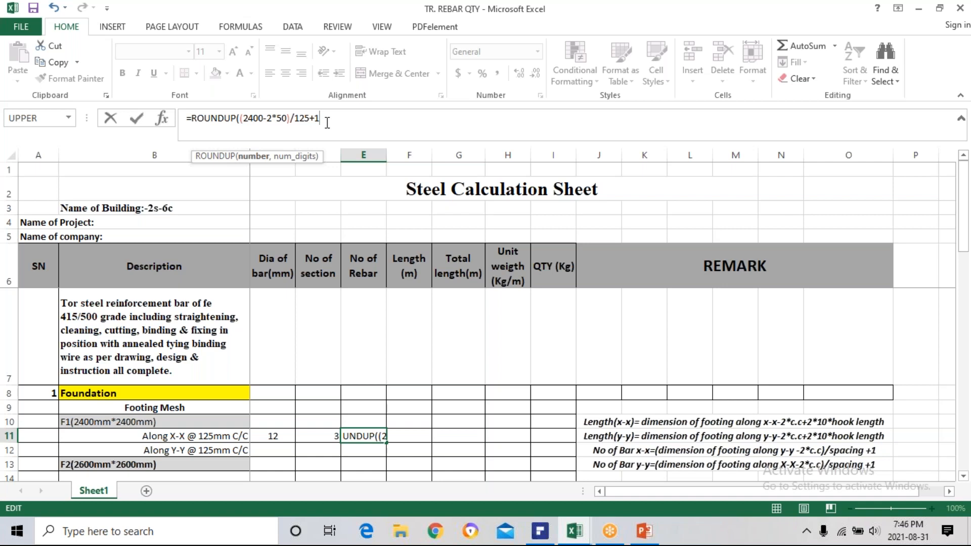
type(",0)")
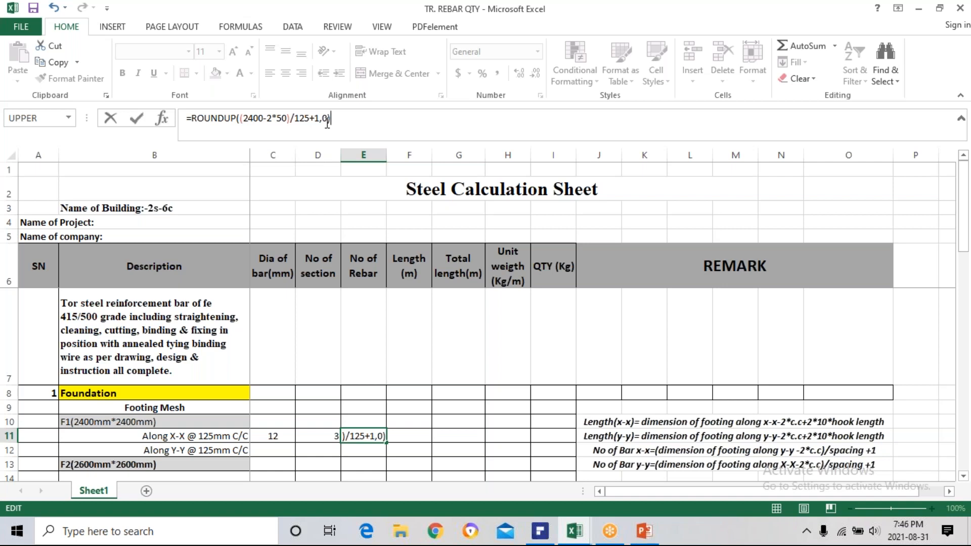
key("Return")
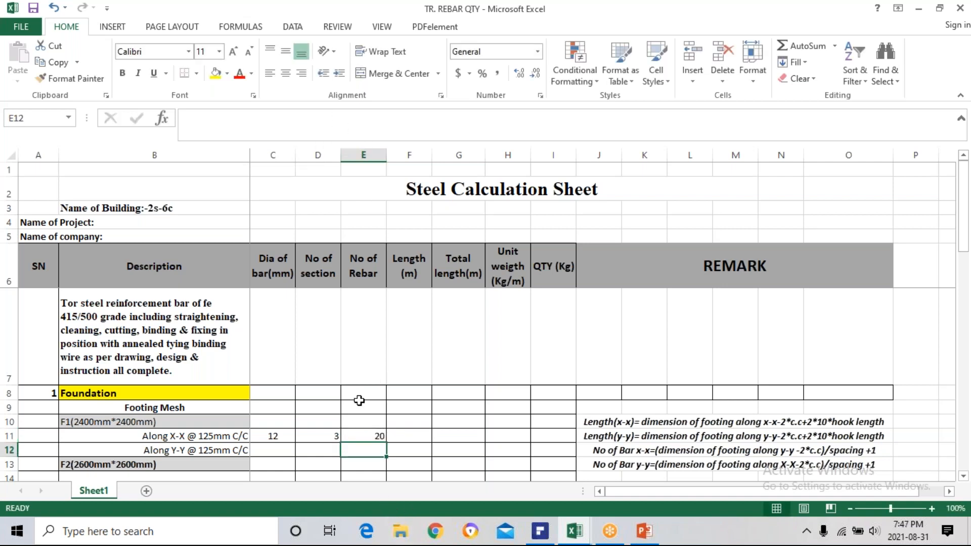
left_click(368, 435)
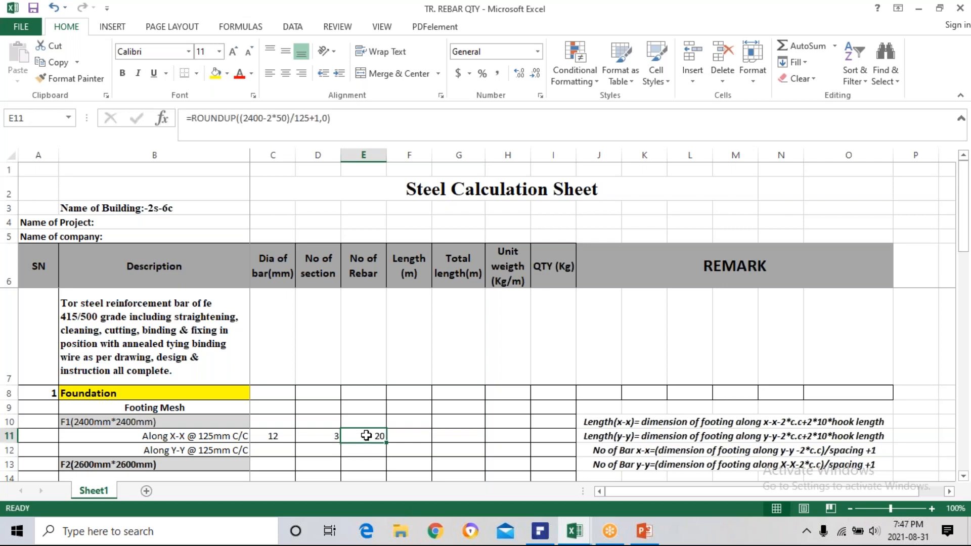
Delete the ending "2*10*hook length" from the Length(x-x) remark in J10, keeping the text up to "2*c.c+".
left_click(413, 436)
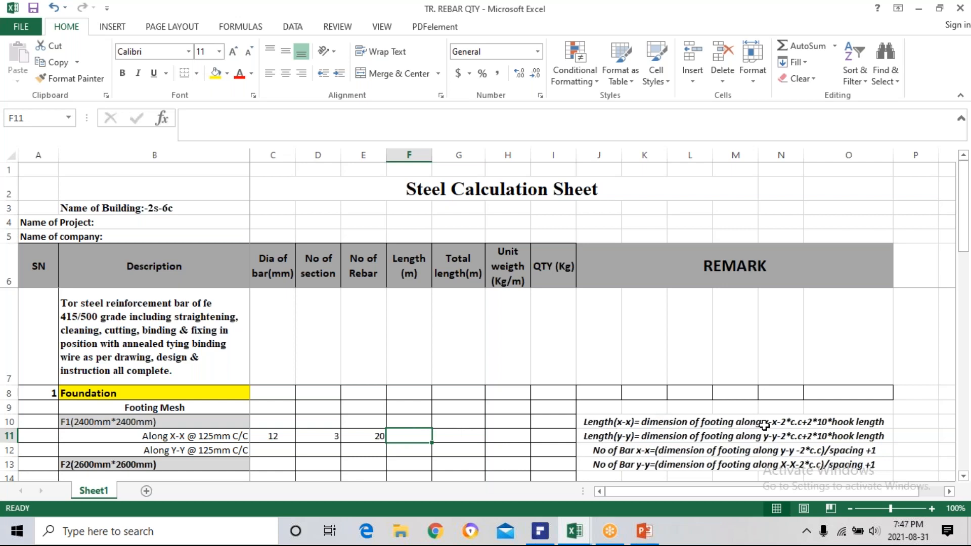
left_click(826, 423)
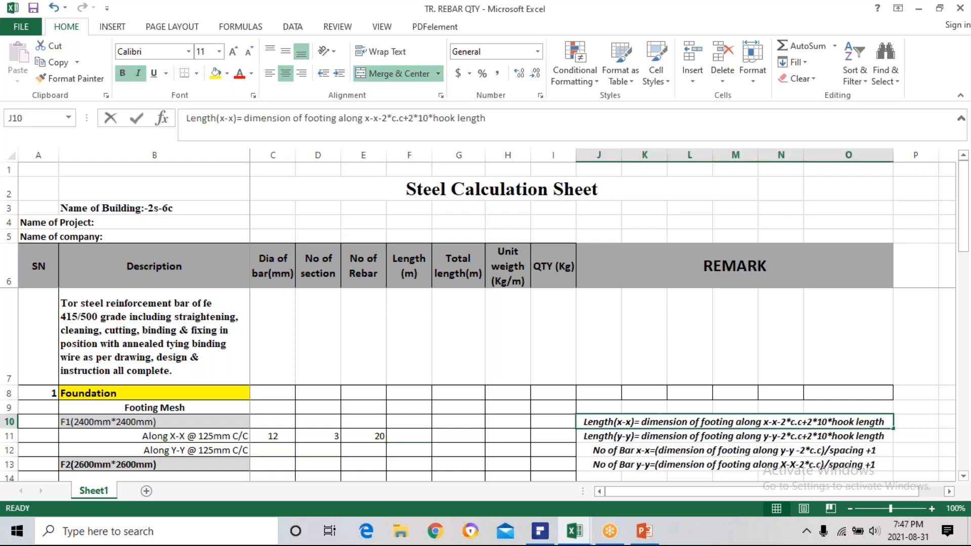
double_click(864, 422)
key("BackSpace")
key("BackSpace")
key("BackSpace")
key("BackSpace")
key("BackSpace")
key("BackSpace")
key("BackSpace")
key("BackSpace")
key("BackSpace")
key("BackSpace")
key("BackSpace")
key("BackSpace")
key("BackSpace")
key("BackSpace")
key("BackSpace")
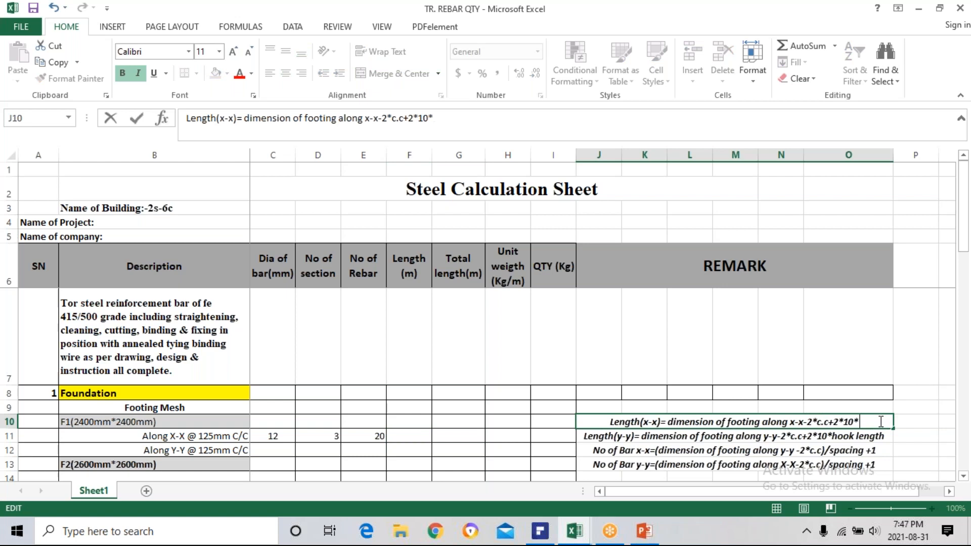
key("BackSpace")
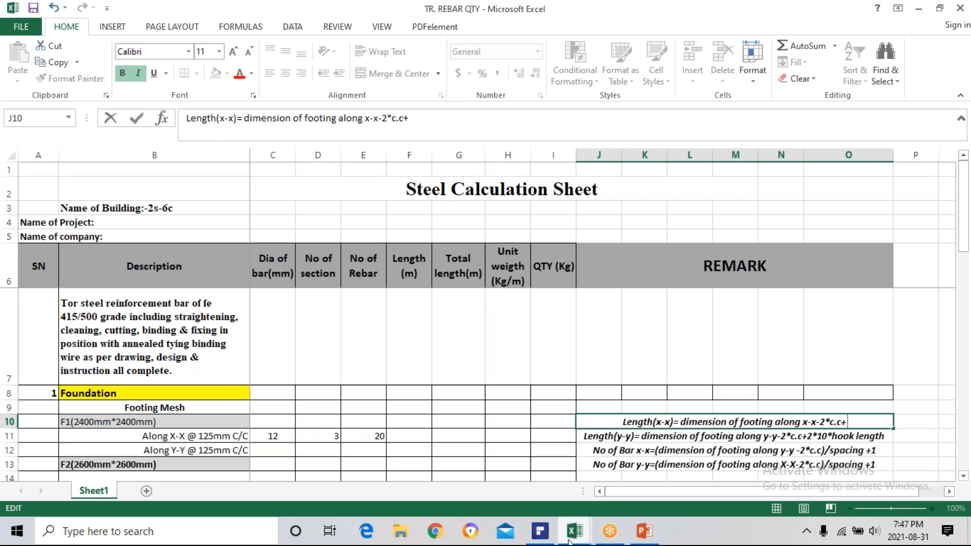
Switch to PDFelement and examine the footing F1 reinforcement section on page 27 for the mesh bars and their bent ends.
left_click(540, 531)
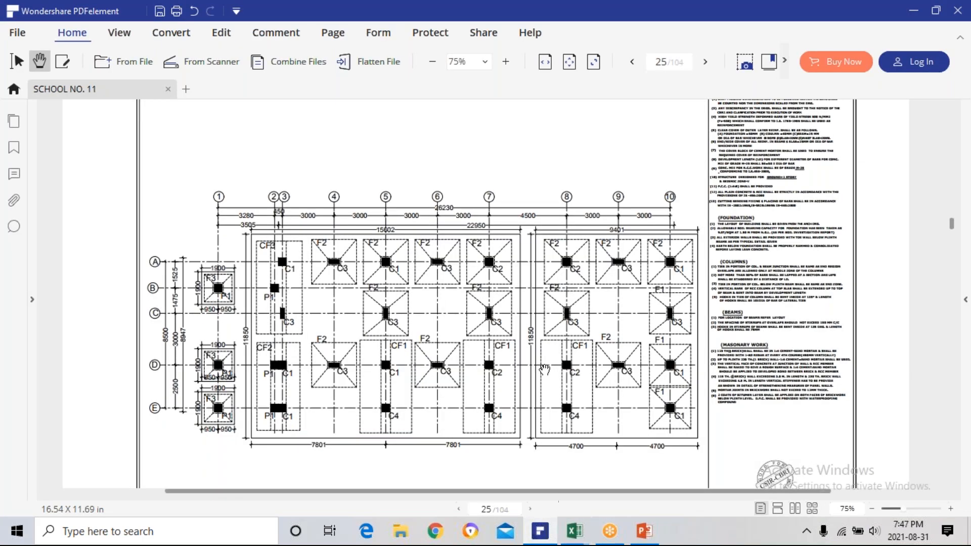
scroll(545, 370, "down", 15)
scroll(535, 376, "up", 5)
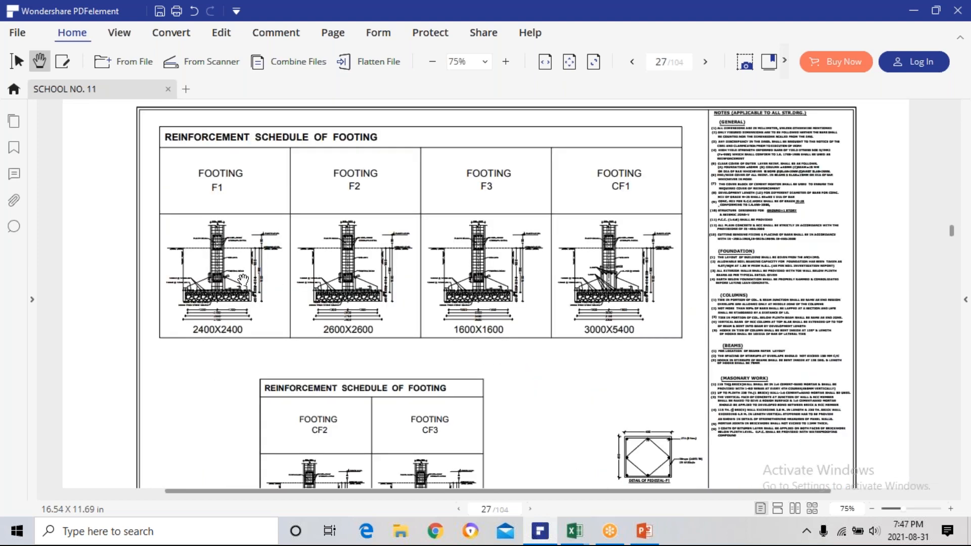
scroll(239, 297, "up", 2, "ctrl")
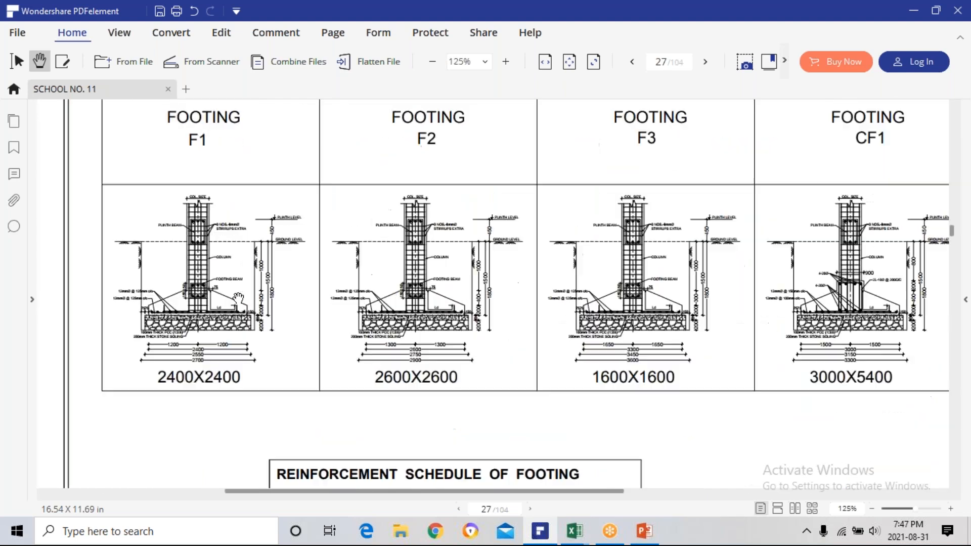
scroll(239, 298, "up", 1, "ctrl")
left_click_drag(307, 319, 478, 302)
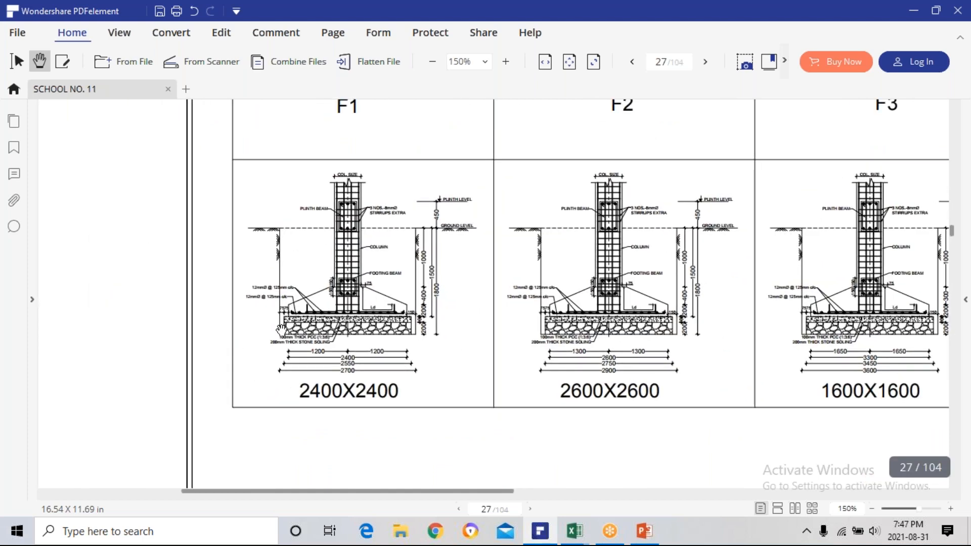
scroll(282, 330, "up", 3, "ctrl")
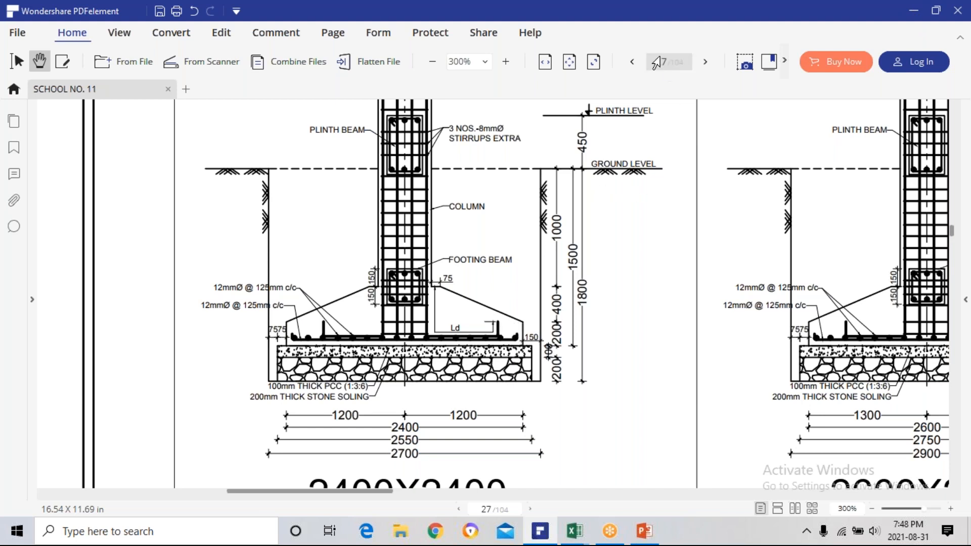
Minimize the drawing and complete the Length(x-x) remark in J10 so that it ends with "+100".
left_click(913, 11)
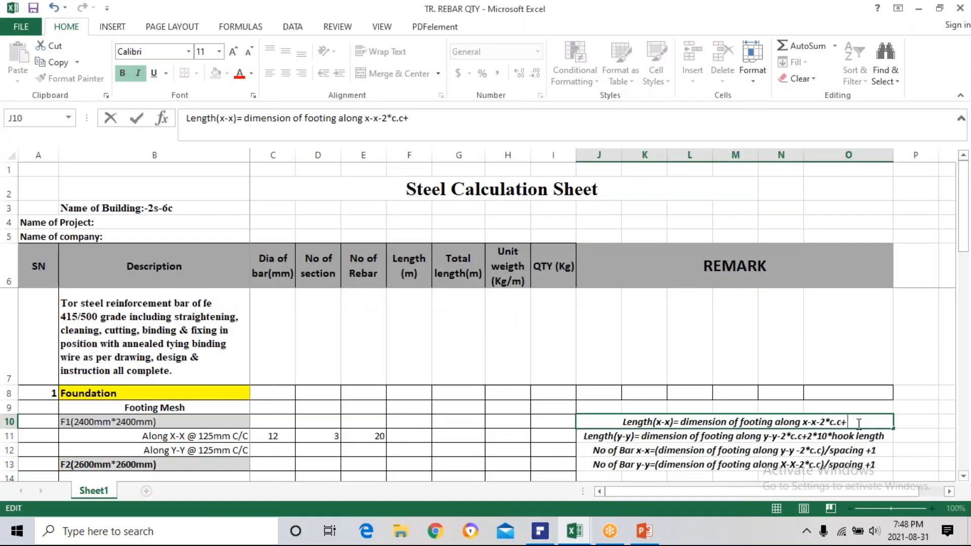
type("100")
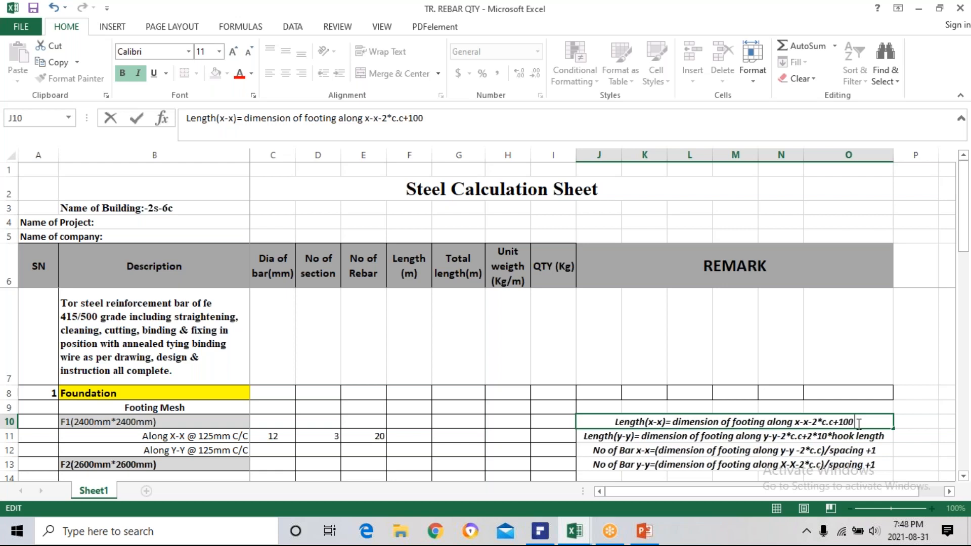
left_click(747, 393)
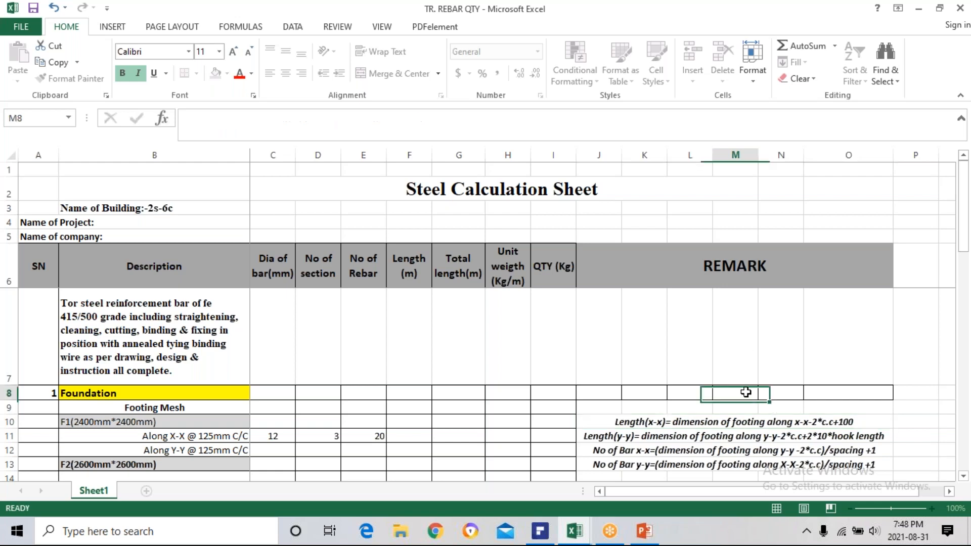
Enter the bar length formula =(2400-2*50+2*100)/100 in F11 for F1's mesh along X-X.
left_click(411, 437)
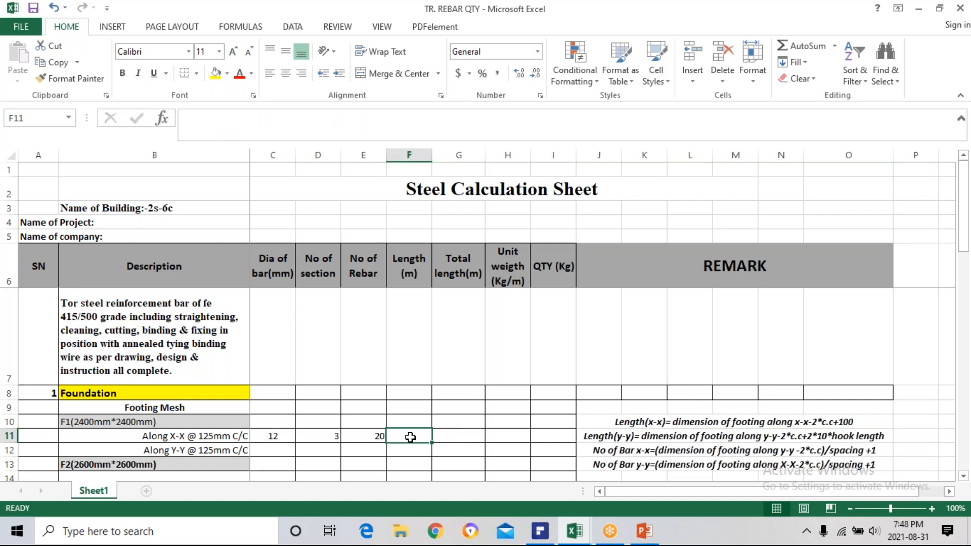
type("=")
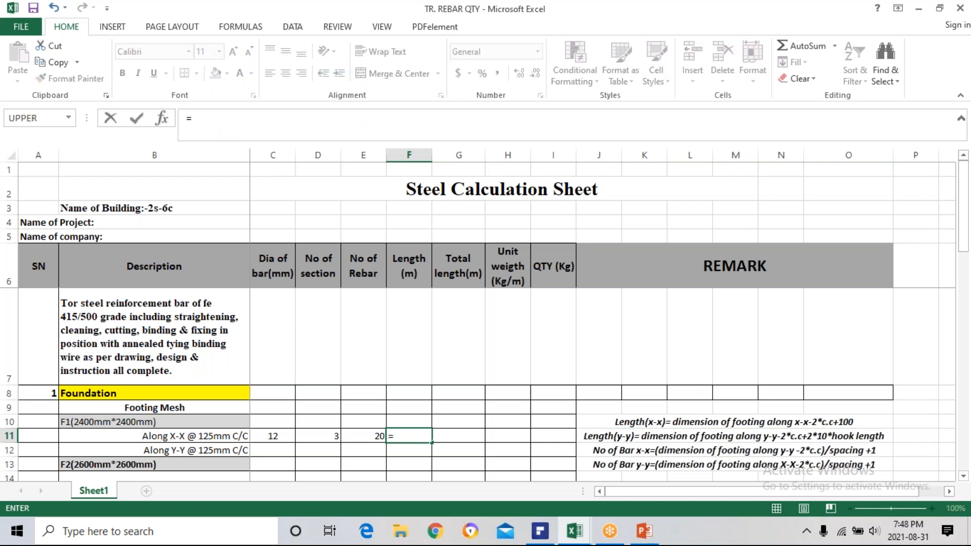
type("(2400-2*50")
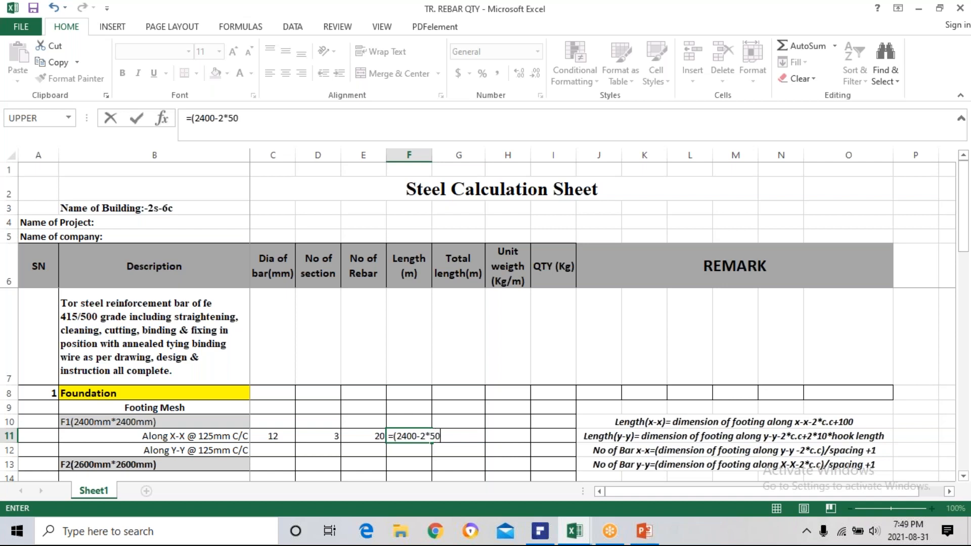
type("+")
type("2*100)/100")
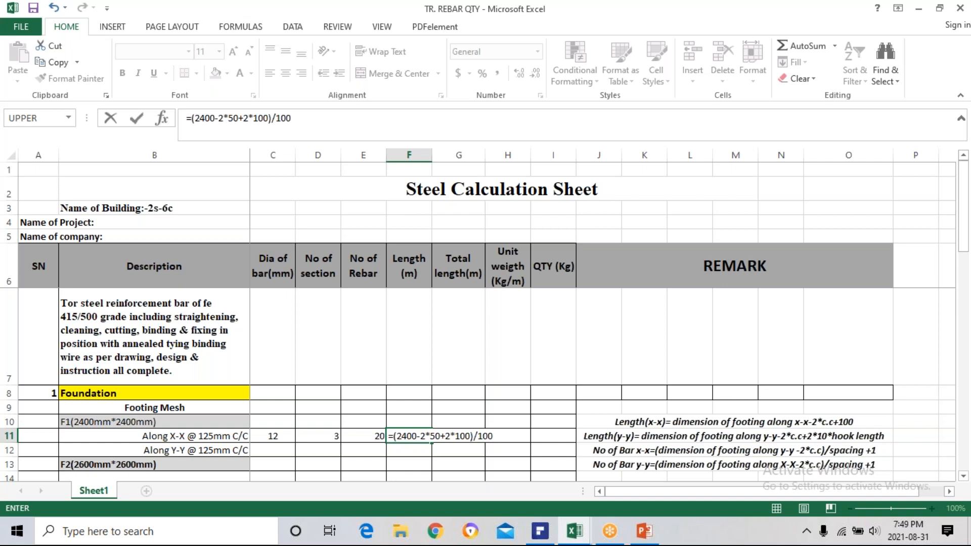
key("Return")
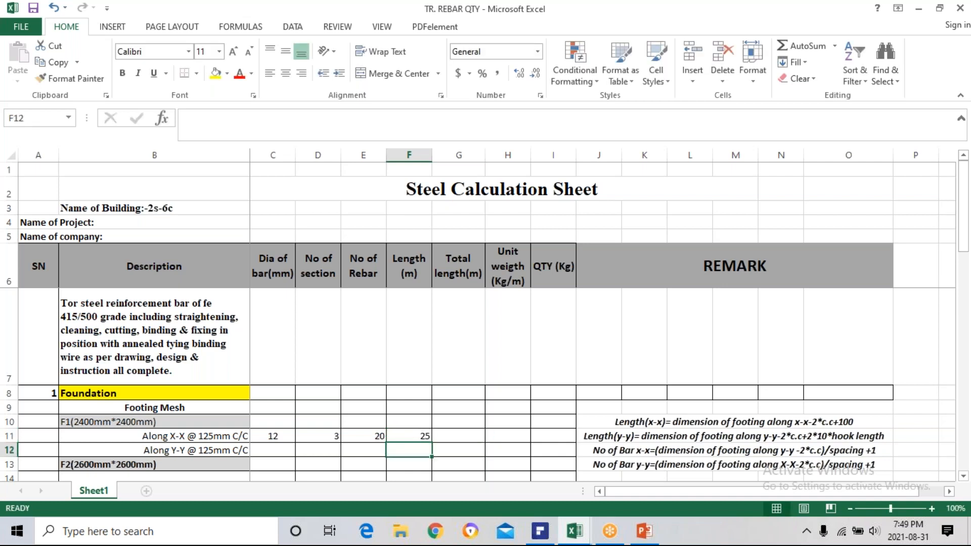
Correct the divisor of the F11 length formula to 1000, making it =(2400-2*50+2*100)/1000.
double_click(423, 437)
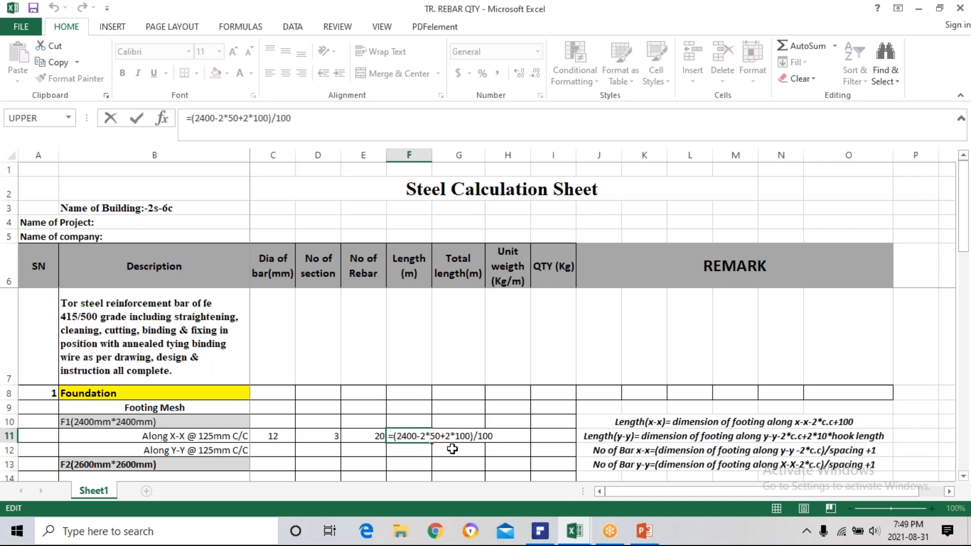
left_click(500, 436)
type("0")
key("Return")
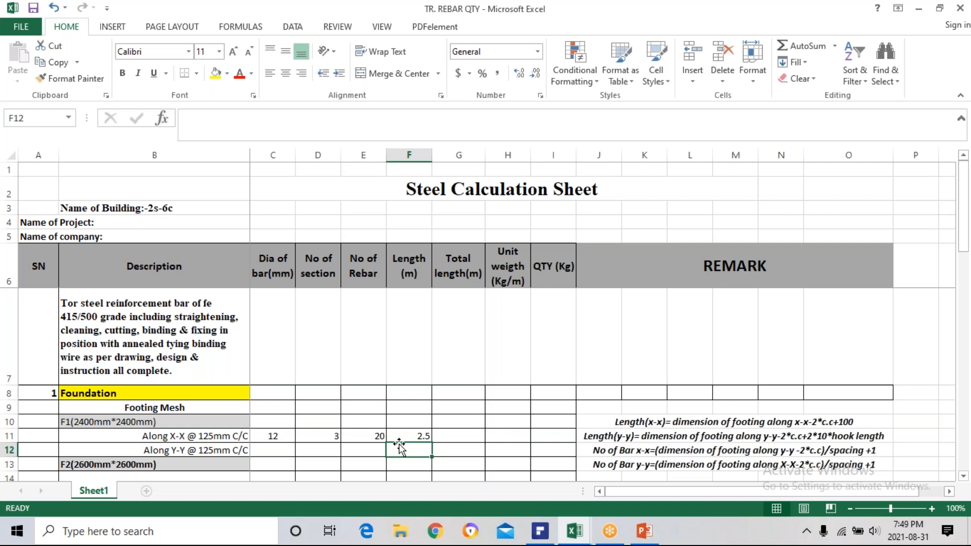
Review the rebar count formula in E11 and the length formula in F11 against the Length(x-x) remark in J10.
left_click(369, 437)
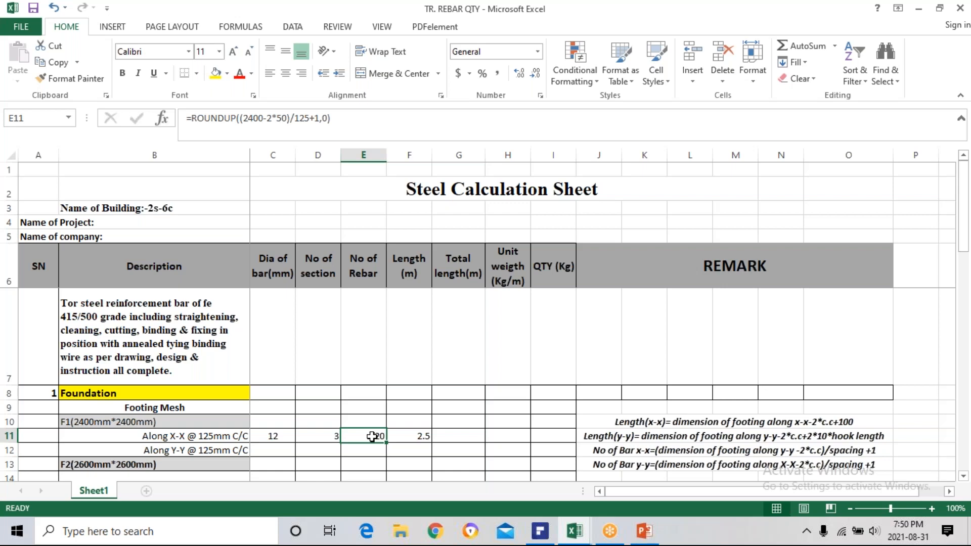
left_click(402, 436)
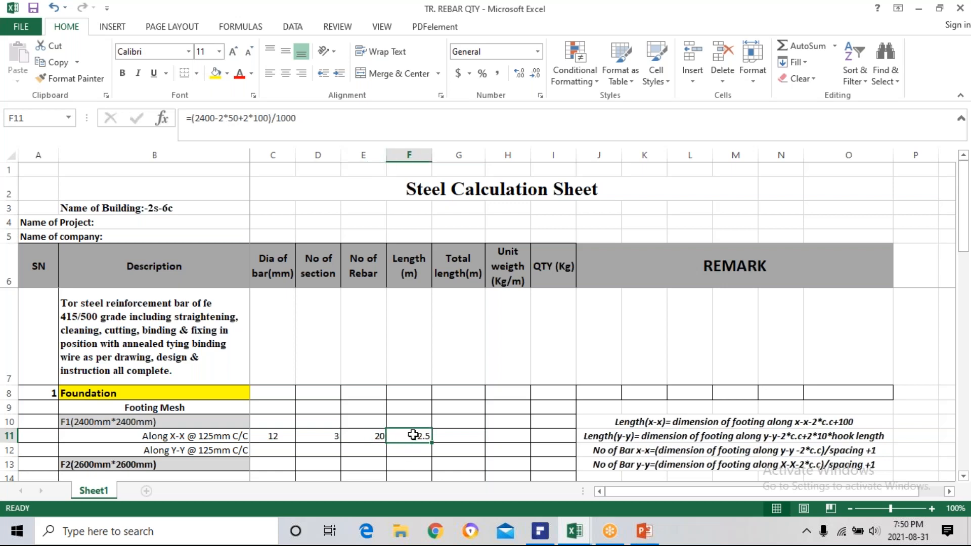
left_click(665, 424)
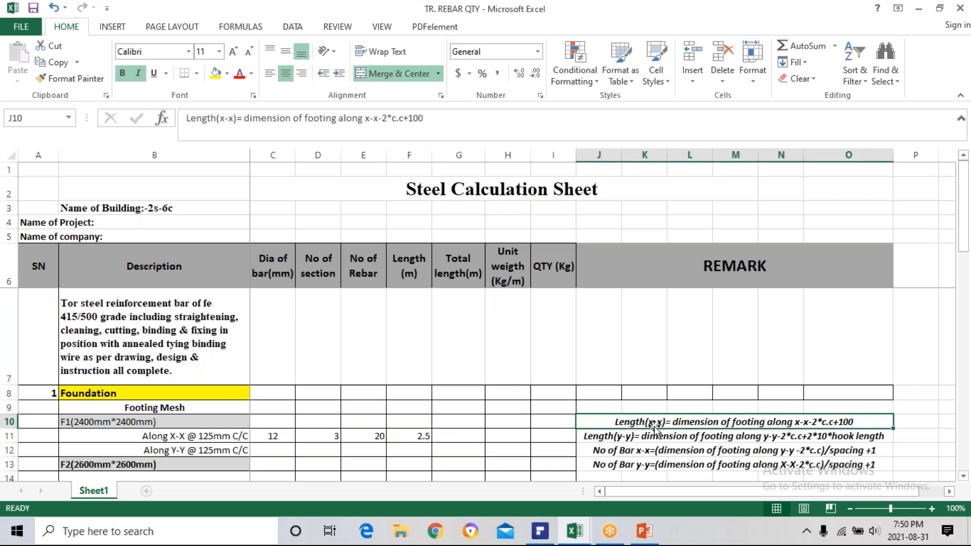
left_click(417, 434)
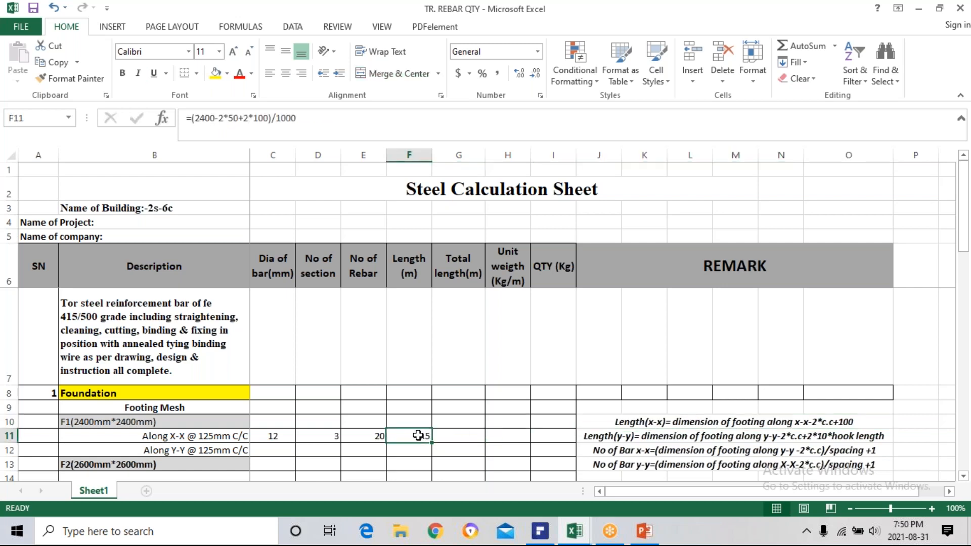
left_click(452, 435)
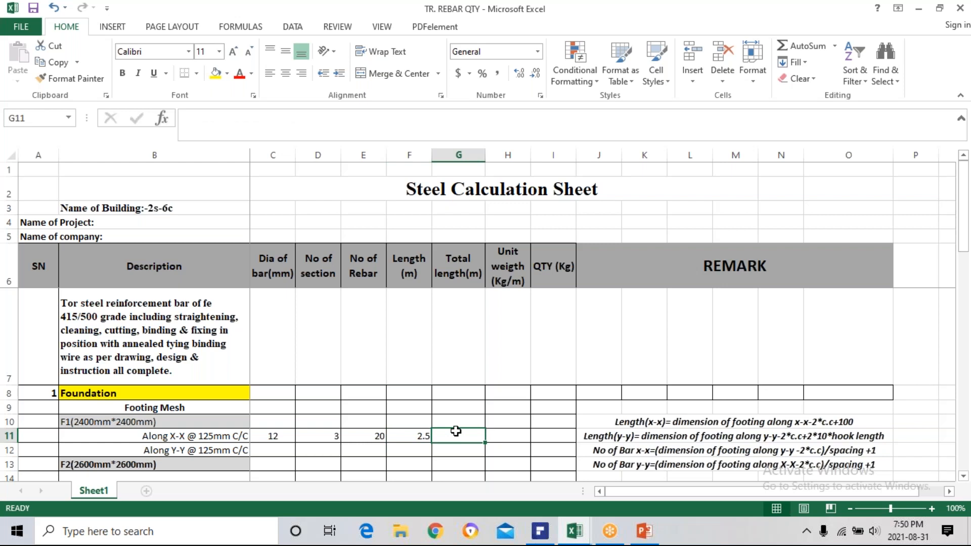
left_click(423, 436)
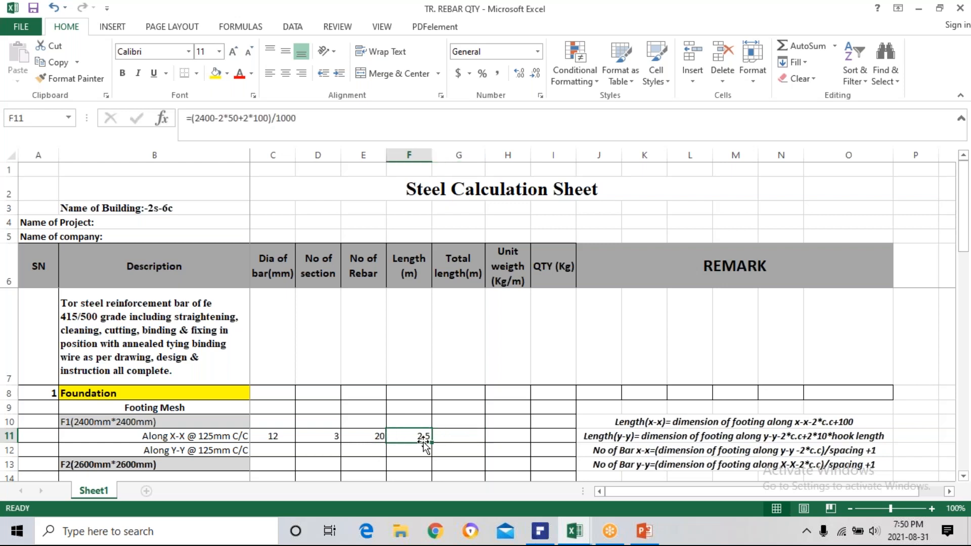
Switch to PDFelement, examine footing F1's bottom mesh bars and bent ends on page 27, and return to the TR. REBAR QTY workbook.
mouse_move(538, 540)
left_click(540, 534)
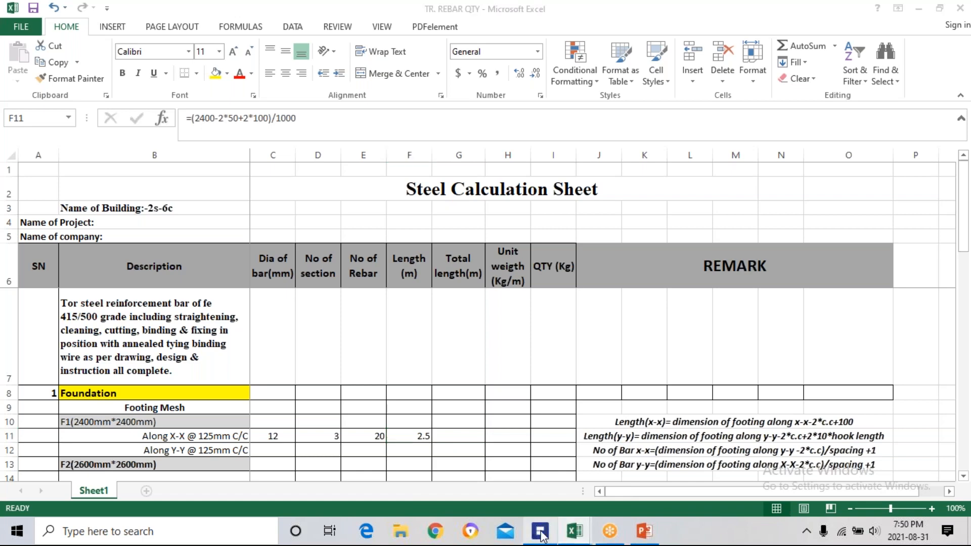
scroll(544, 359, "down", 8)
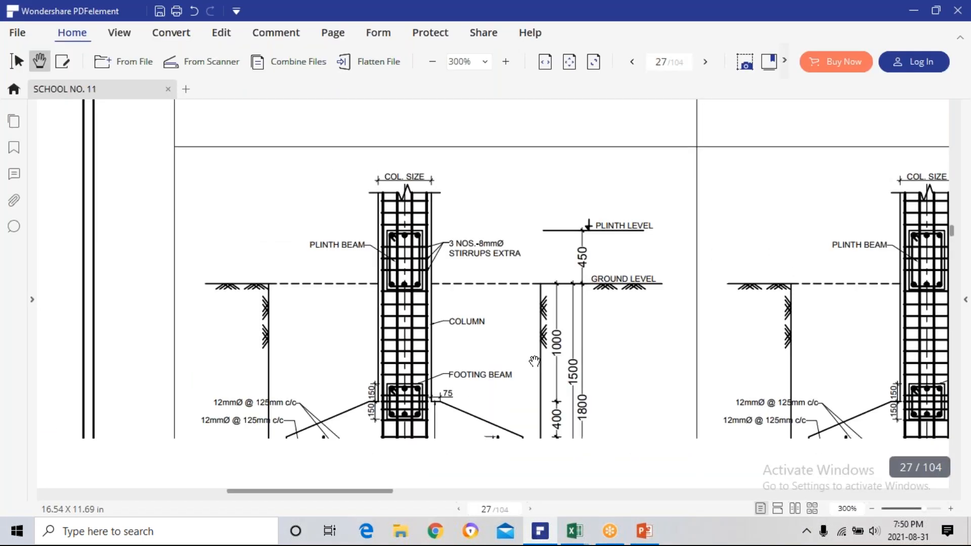
scroll(534, 359, "down", 2)
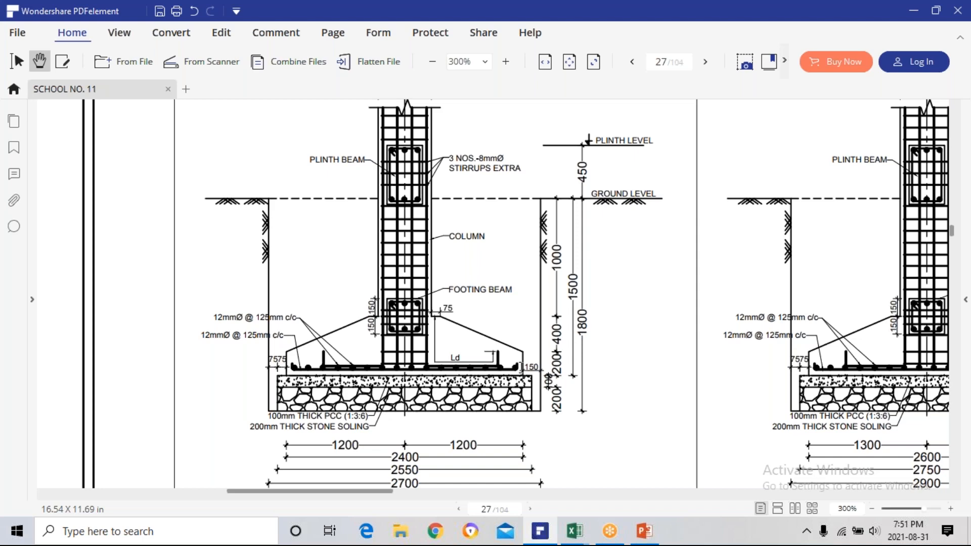
scroll(521, 368, "up", 3)
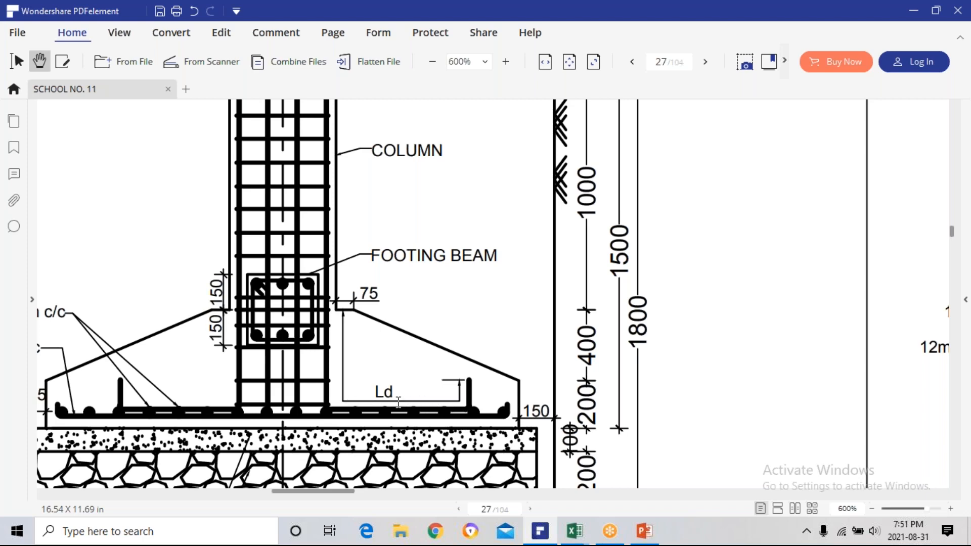
scroll(399, 402, "down", 2, "ctrl")
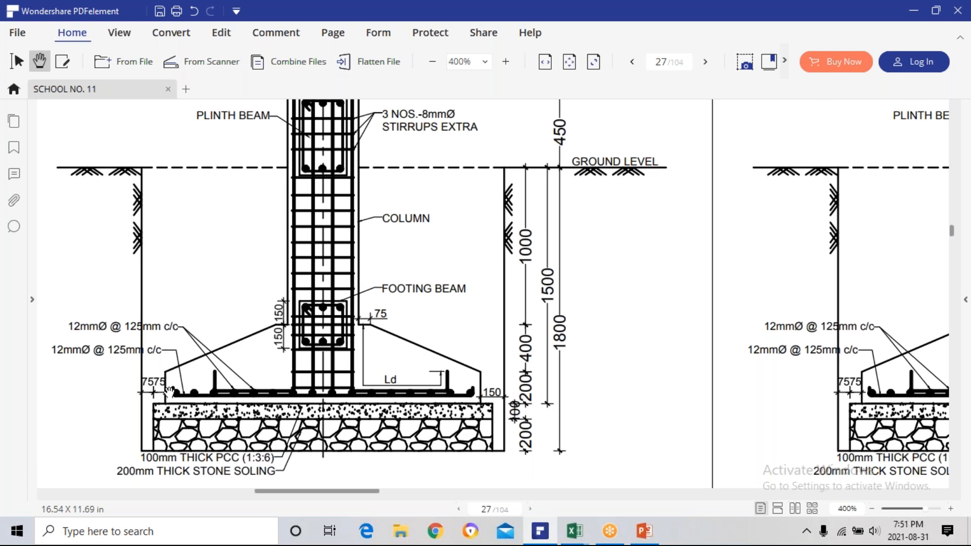
scroll(167, 393, "up", 1, "ctrl")
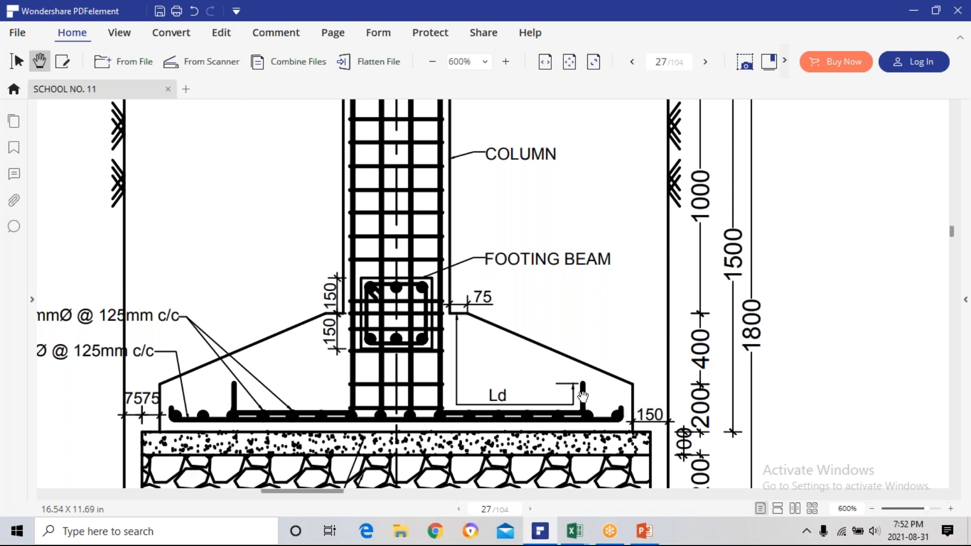
mouse_move(575, 536)
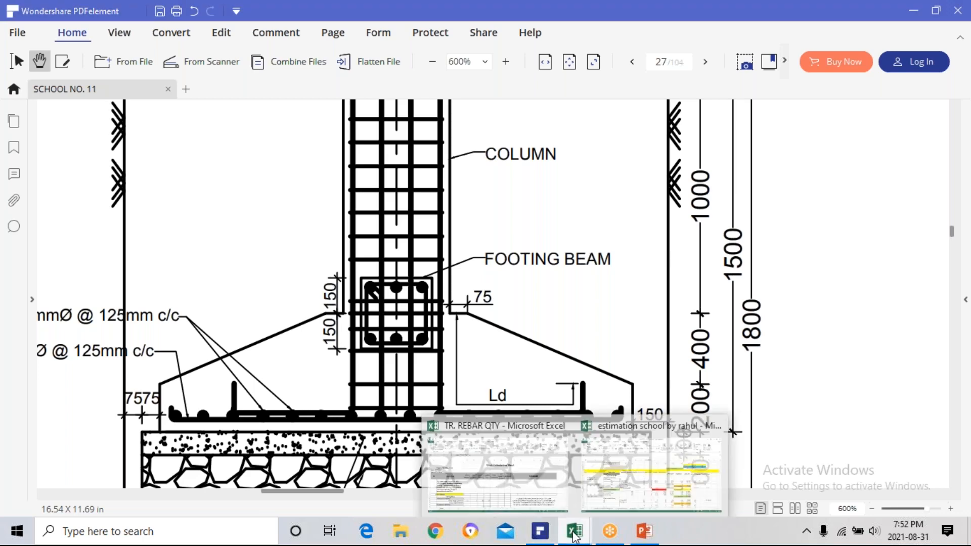
left_click(512, 487)
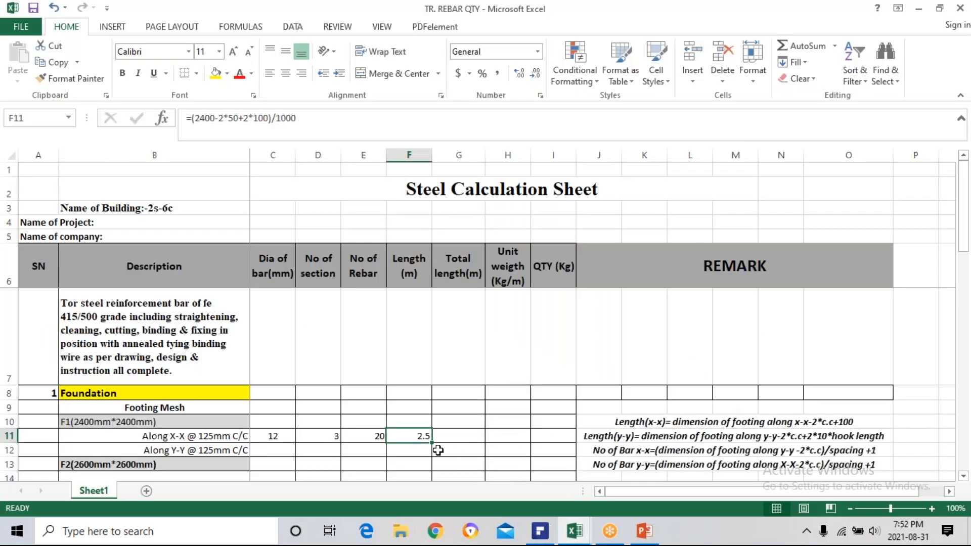
Open F11's length formula for editing and compare it with the footing bar shapes and lengths on the estimation workbook's "ist use bbs" sheet.
double_click(406, 438)
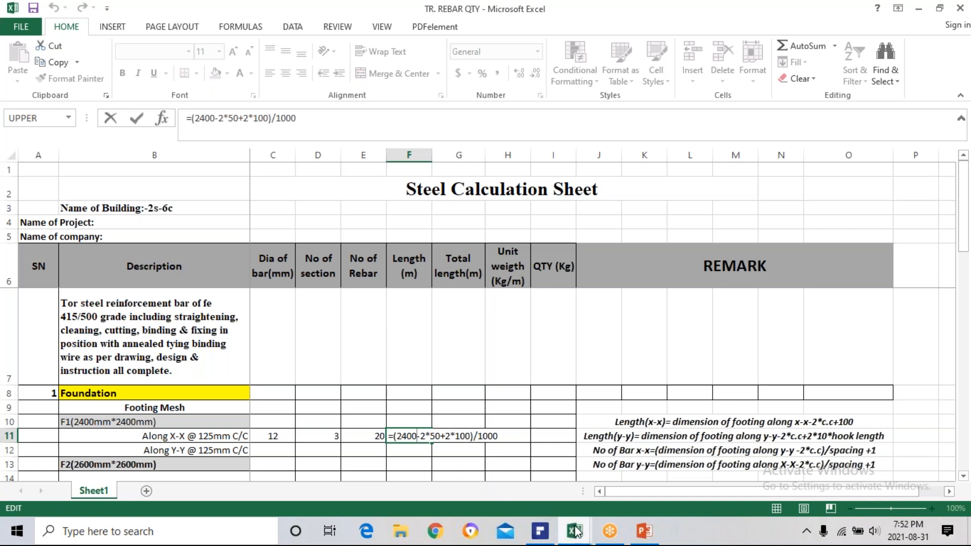
mouse_move(575, 531)
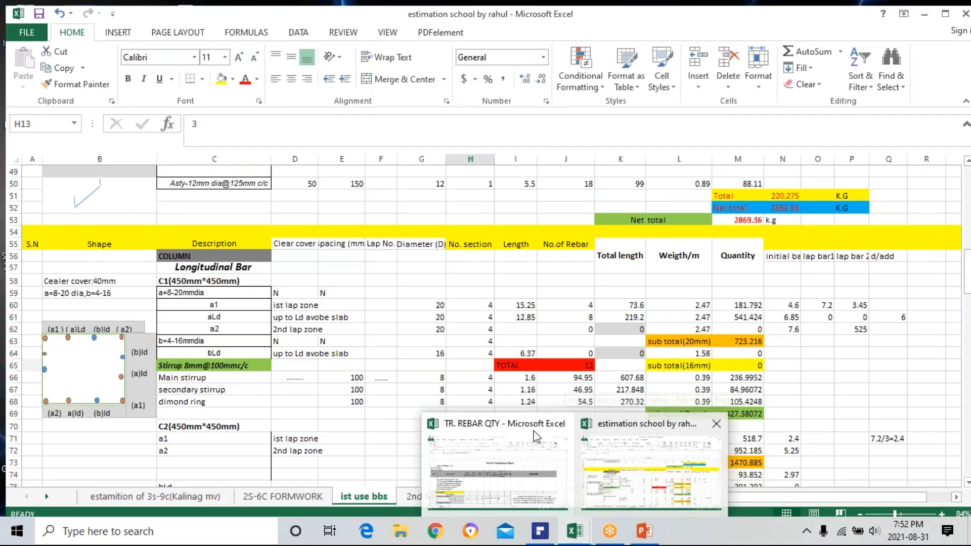
left_click(608, 485)
scroll(291, 368, "up", 5)
scroll(291, 369, "up", 4)
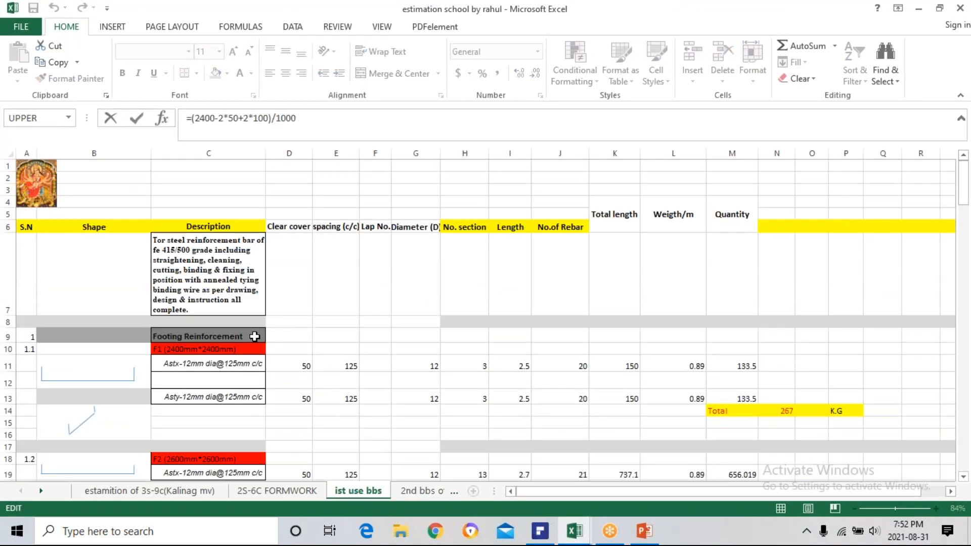
scroll(151, 397, "down", 1)
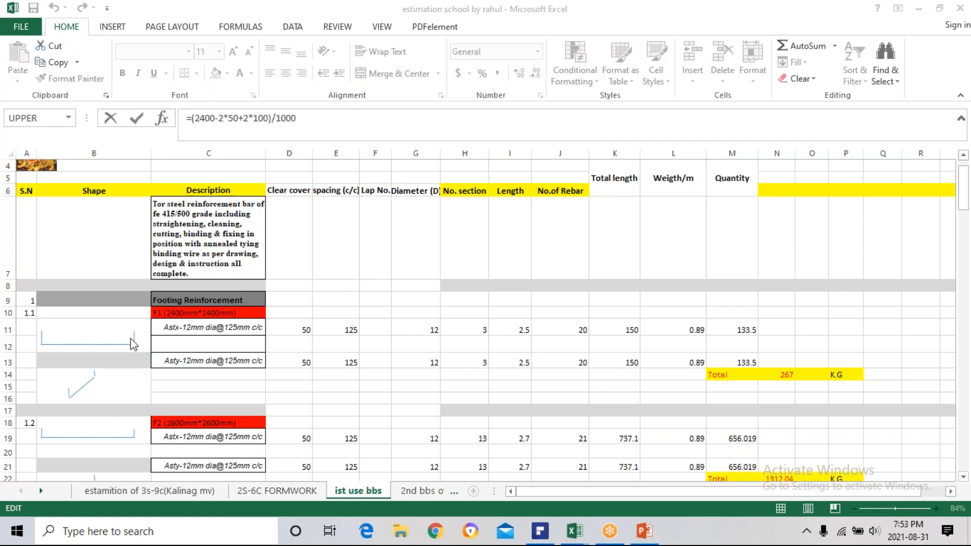
scroll(133, 335, "down", 2)
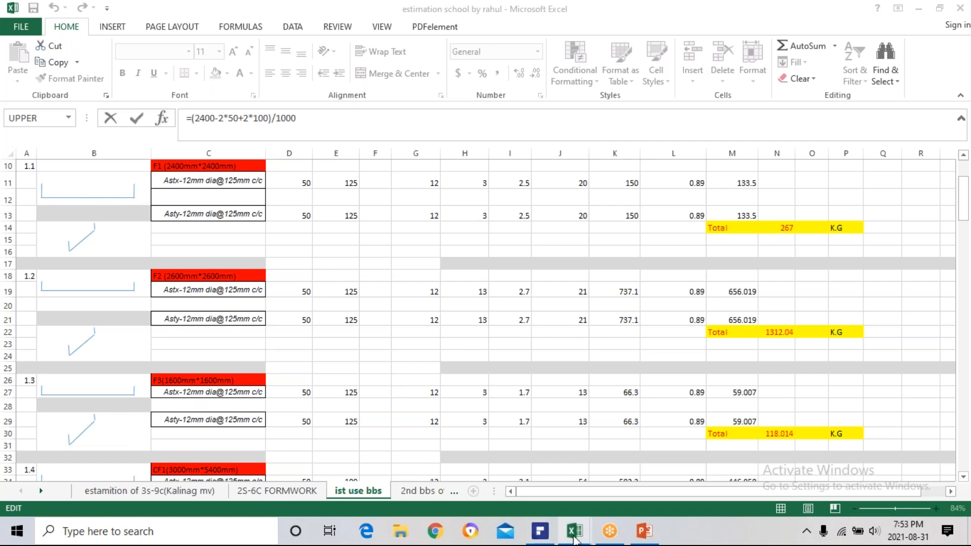
mouse_move(575, 540)
left_click(503, 481)
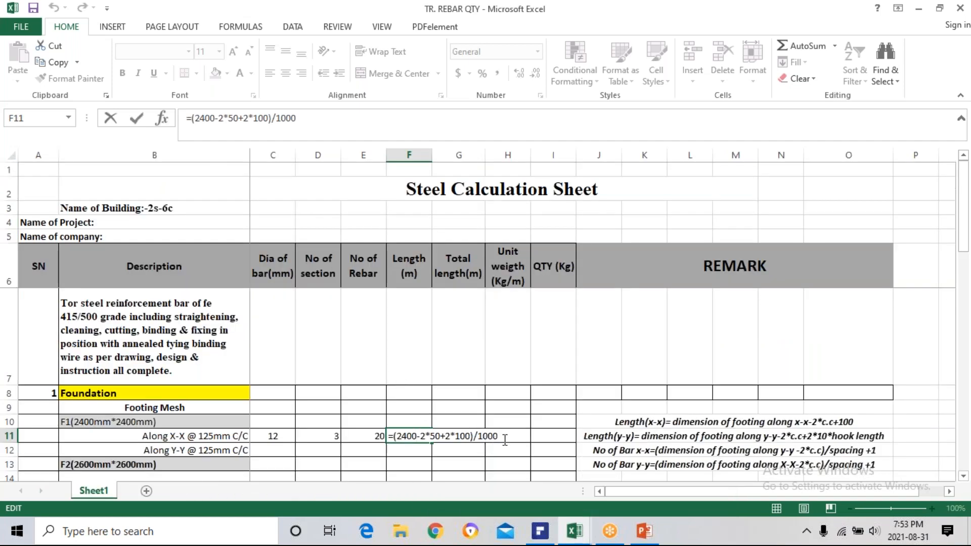
Recheck F1's bar shape and length on the "ist use bbs" sheet, return to TR. REBAR QTY and close the F11 formula edit.
mouse_move(575, 531)
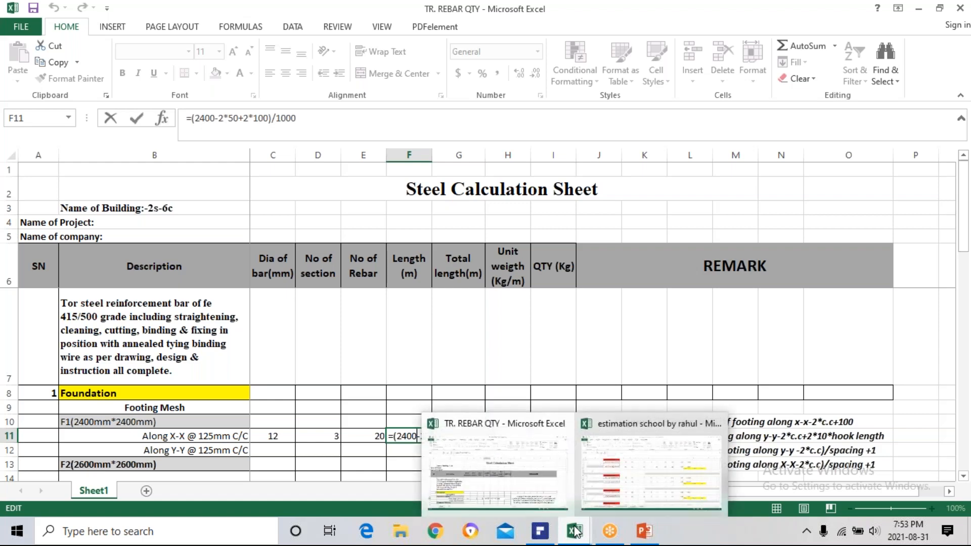
left_click(603, 480)
scroll(304, 314, "up", 6)
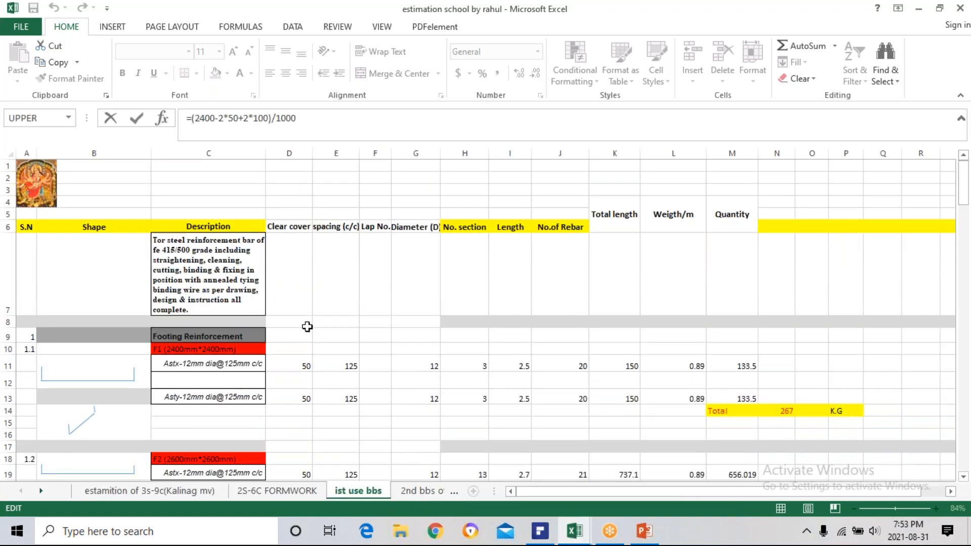
scroll(364, 356, "down", 1)
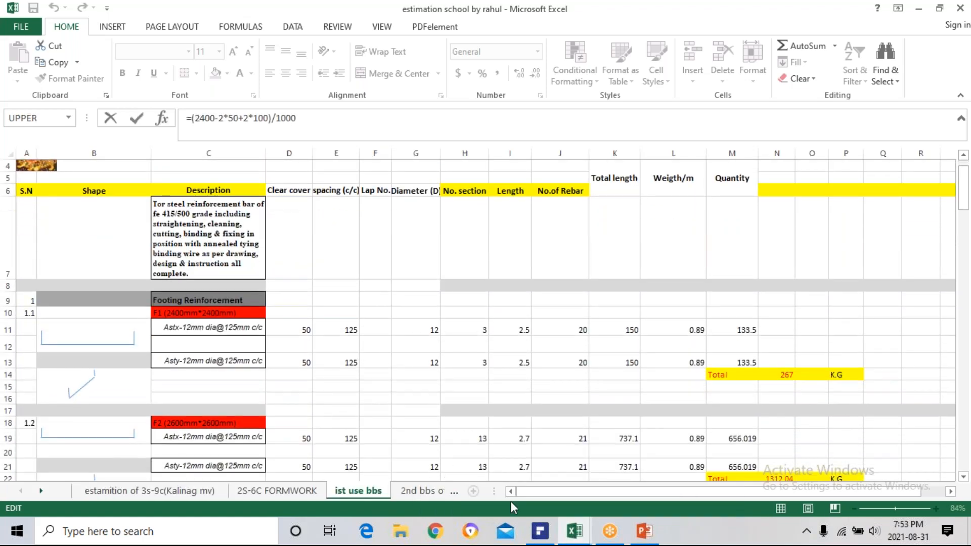
mouse_move(575, 535)
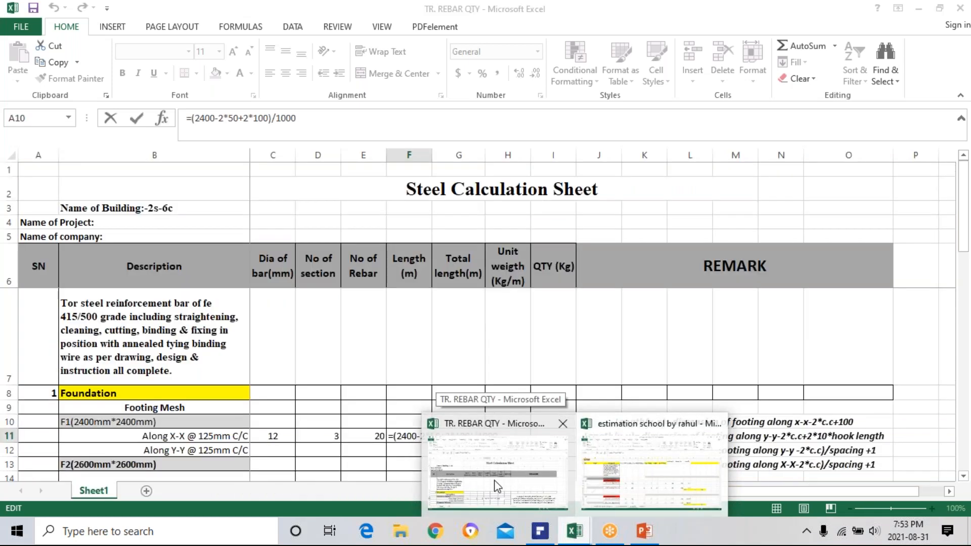
left_click(496, 481)
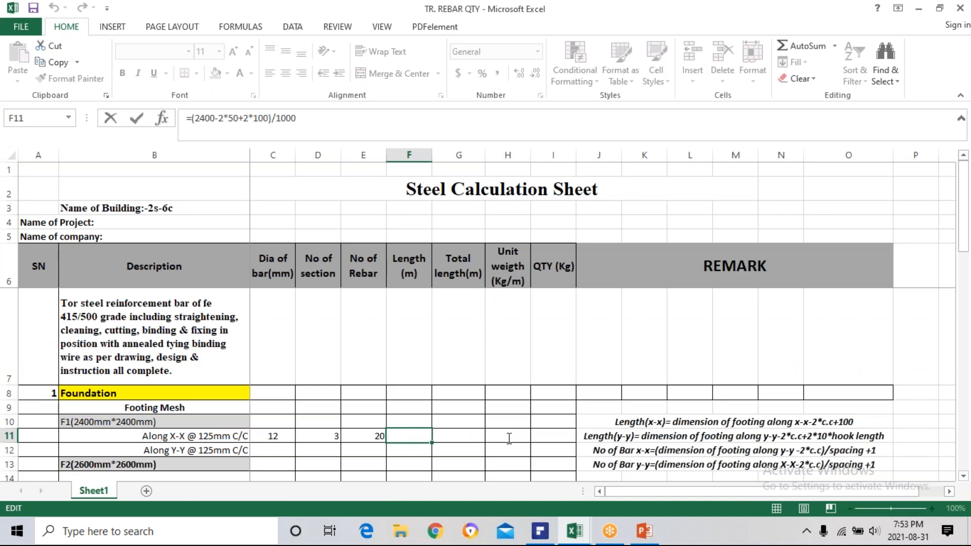
key("Return")
left_click(421, 433)
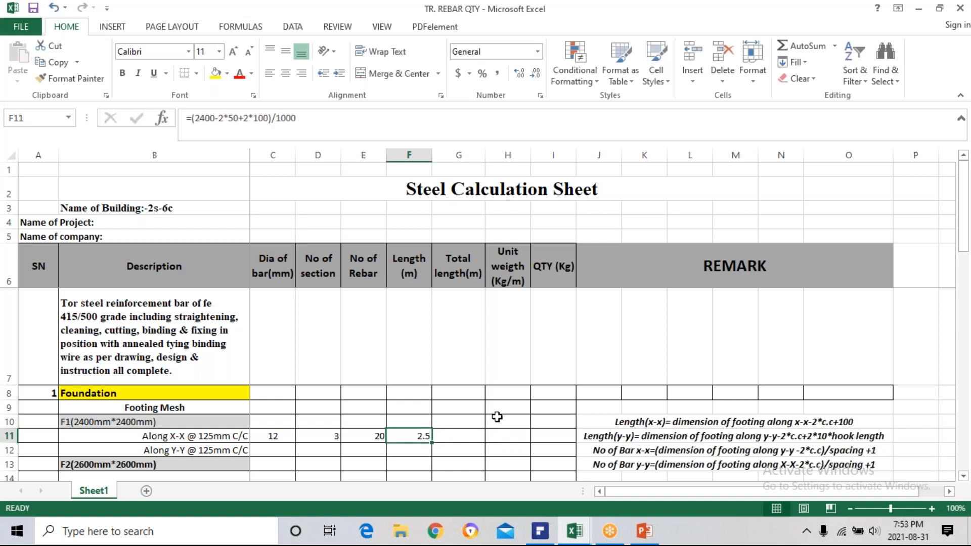
left_click(464, 440)
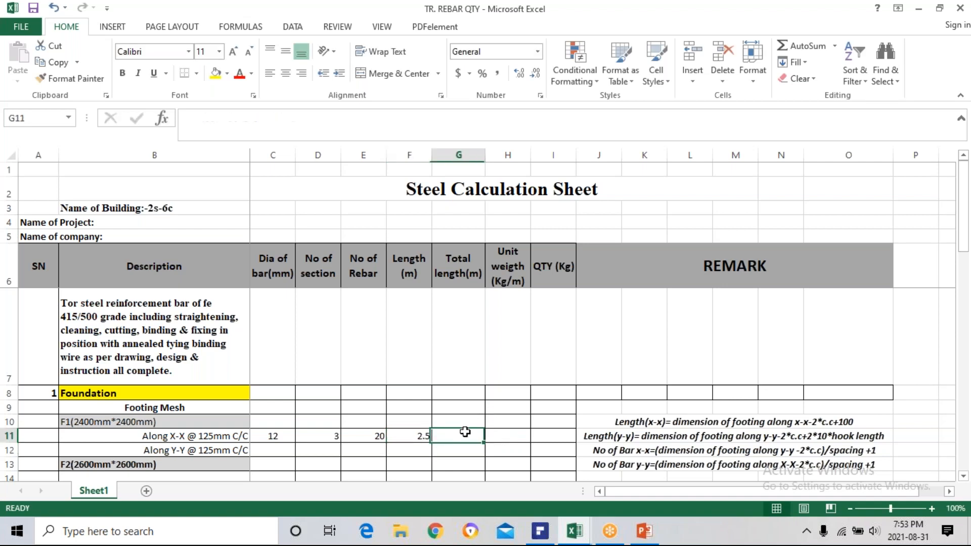
left_click(409, 437)
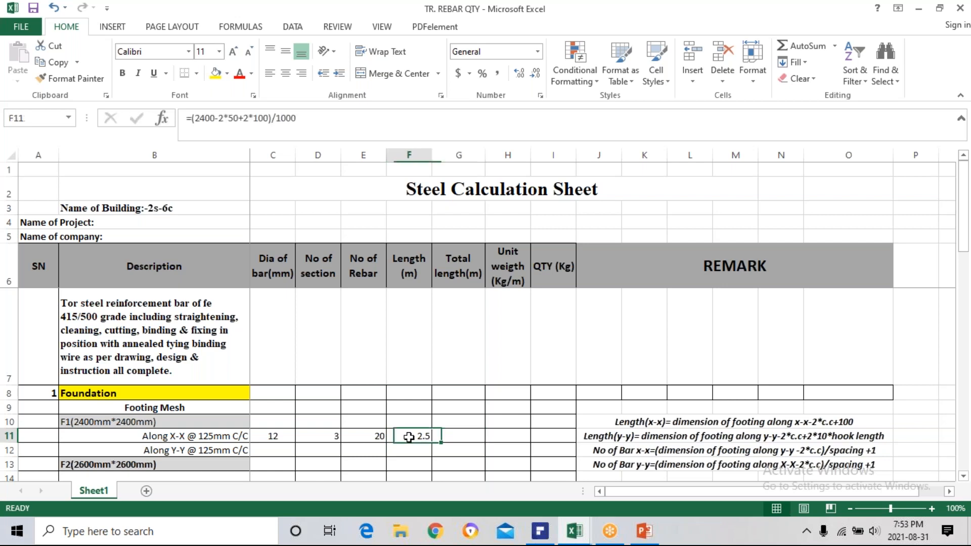
Review the rebar count, bar length and number of sections for F1's Along X-X mesh in row 11.
left_click(369, 435)
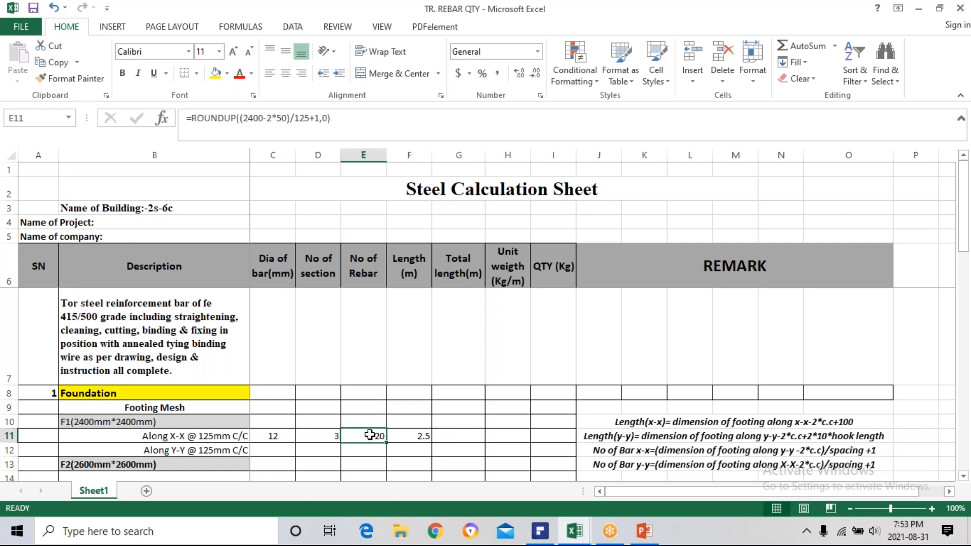
left_click(423, 438)
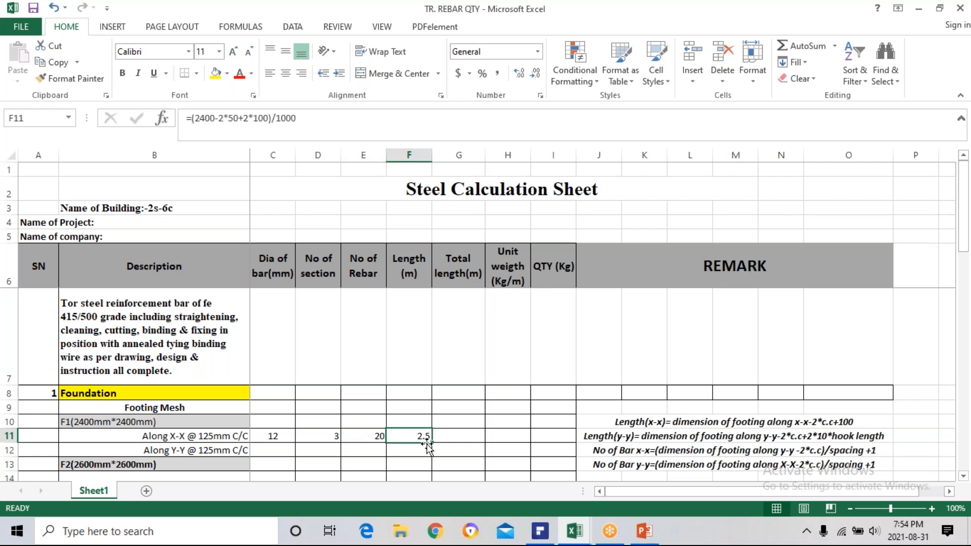
left_click(333, 435)
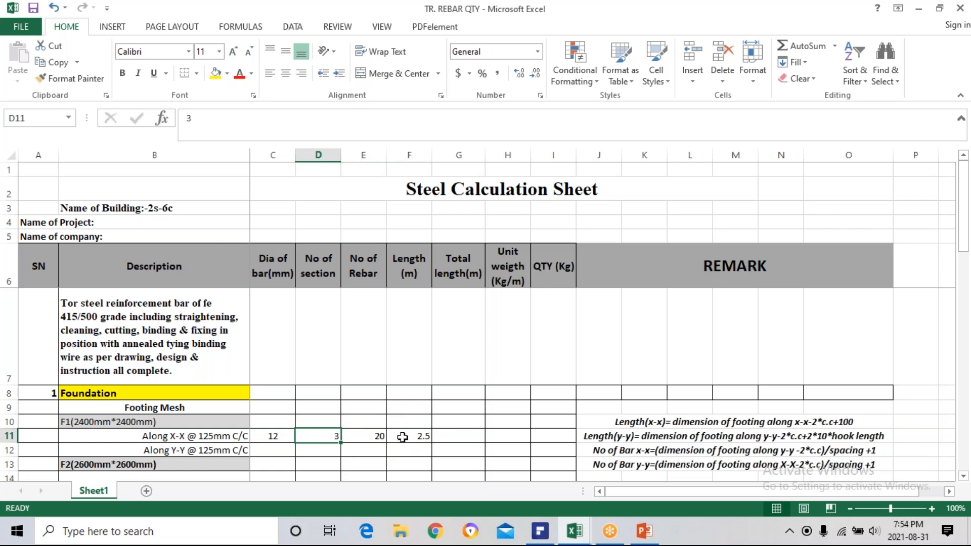
left_click(446, 434)
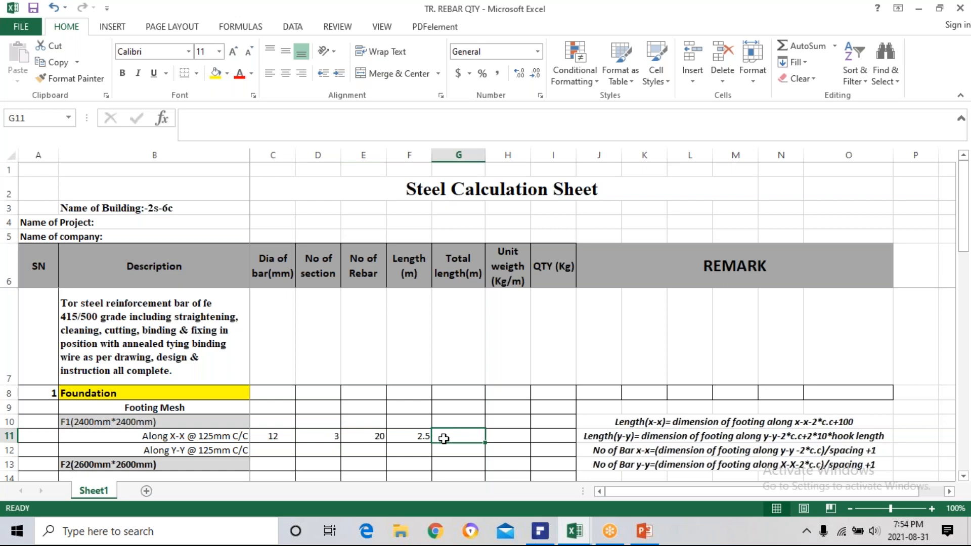
type("=")
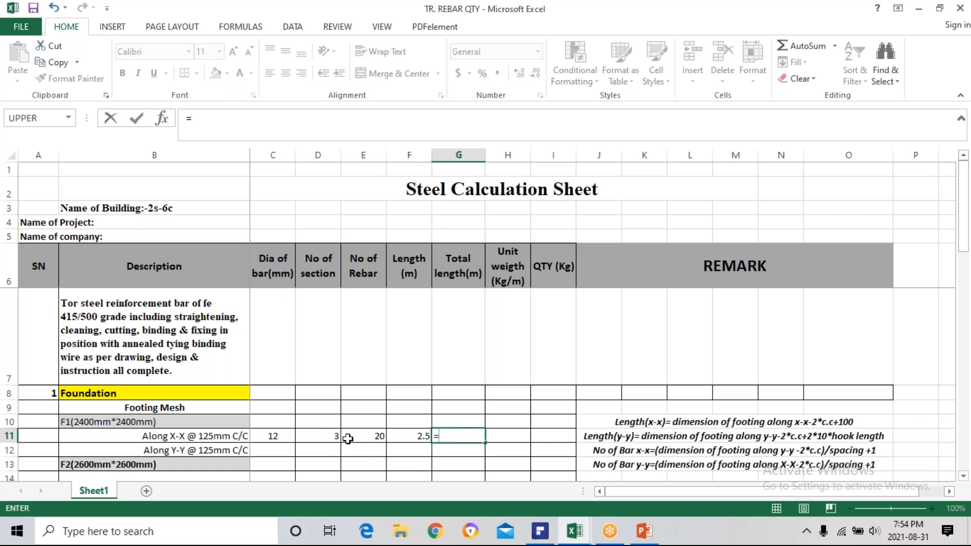
left_click(325, 437)
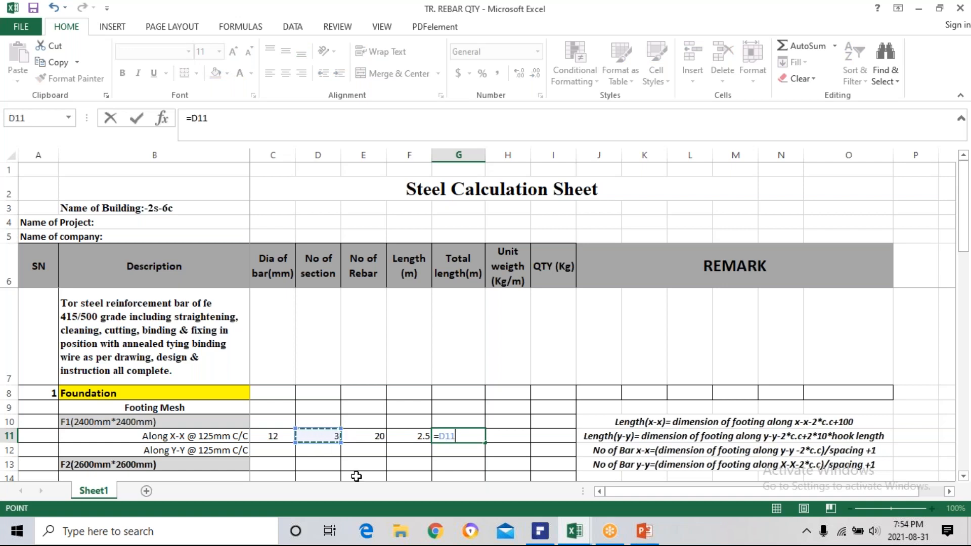
type("*")
left_click(372, 423)
key("Escape")
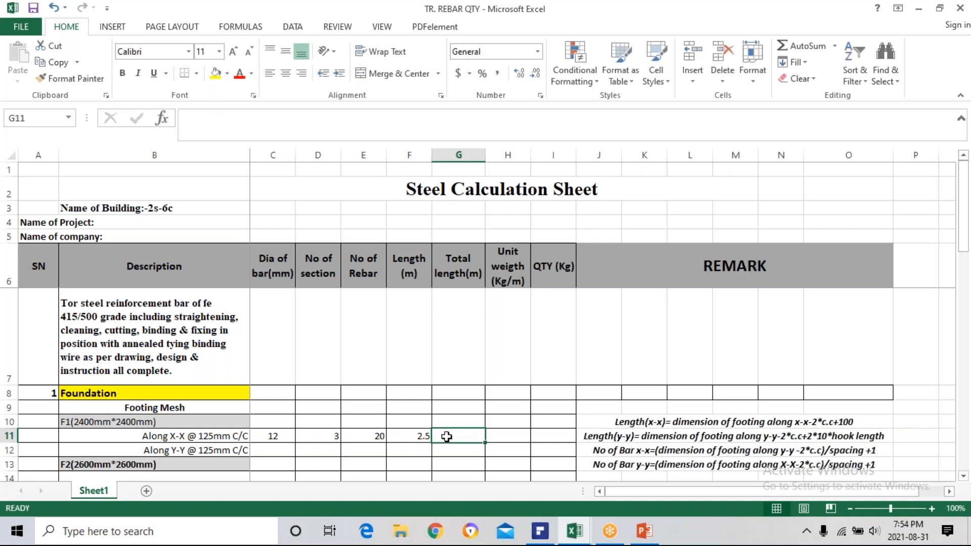
Calculate F1's Along X-X total length in G11 as =D11*E11*F11 and inspect the cells the formula references.
type("=")
left_click(334, 435)
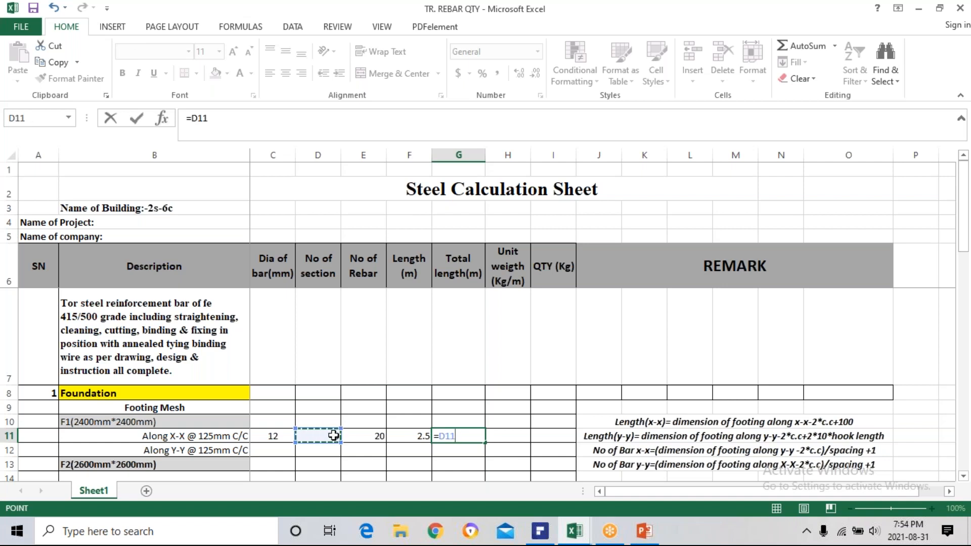
type("*")
left_click(372, 437)
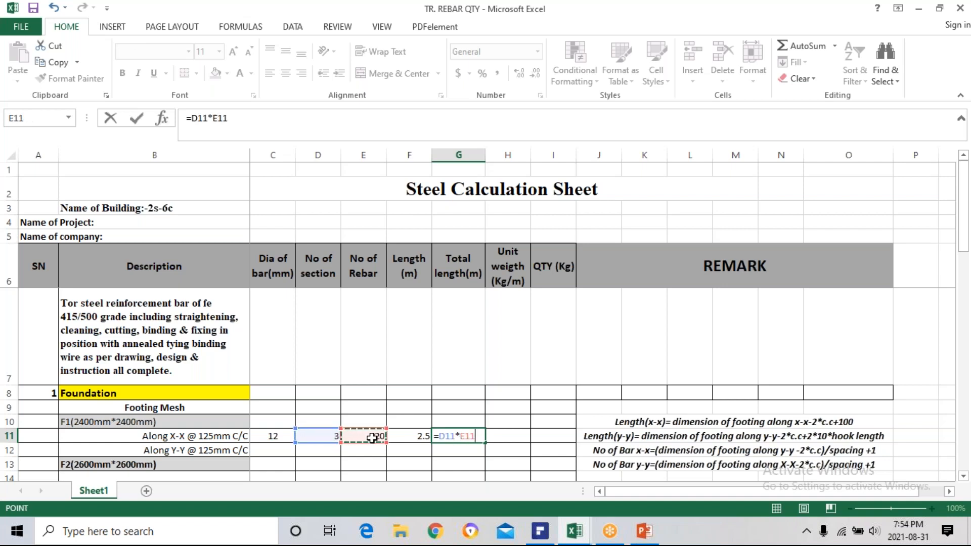
type("*")
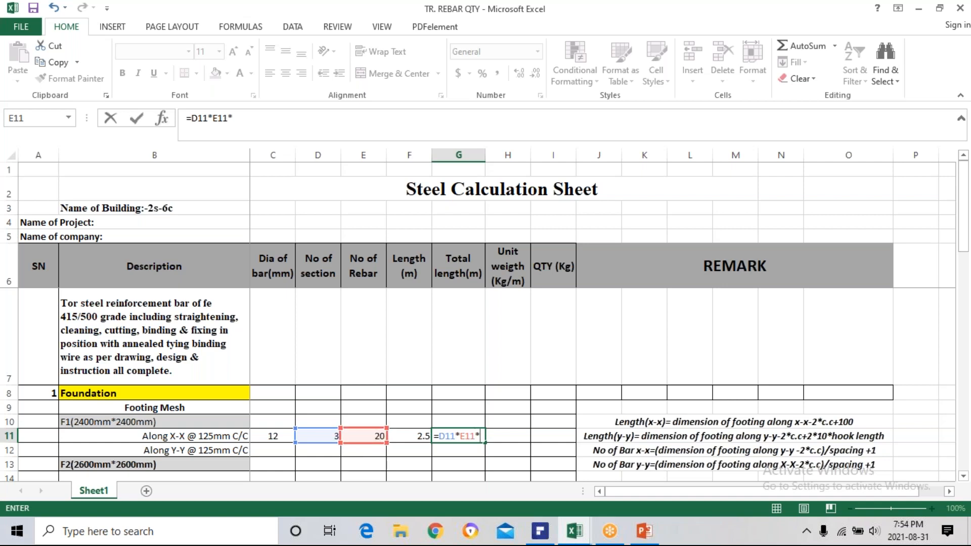
left_click(414, 436)
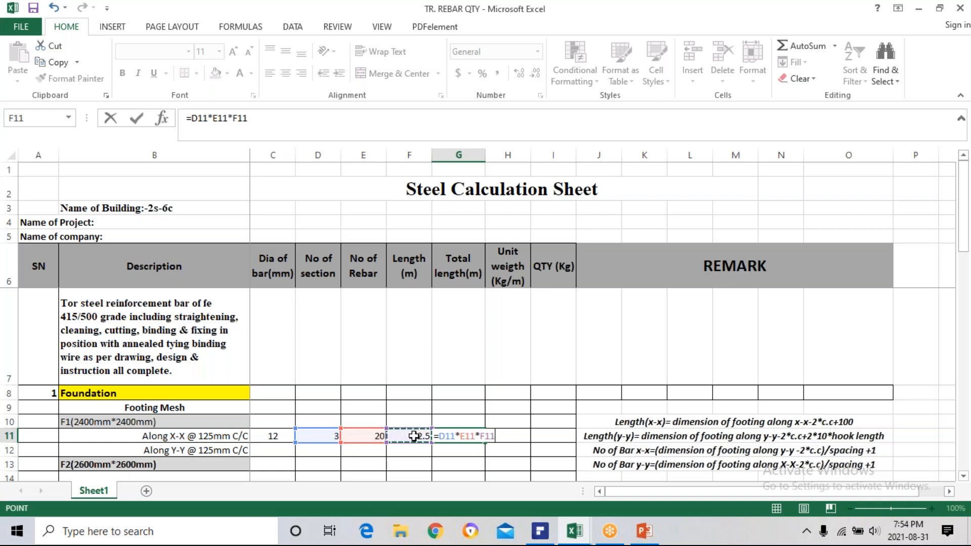
key("Return")
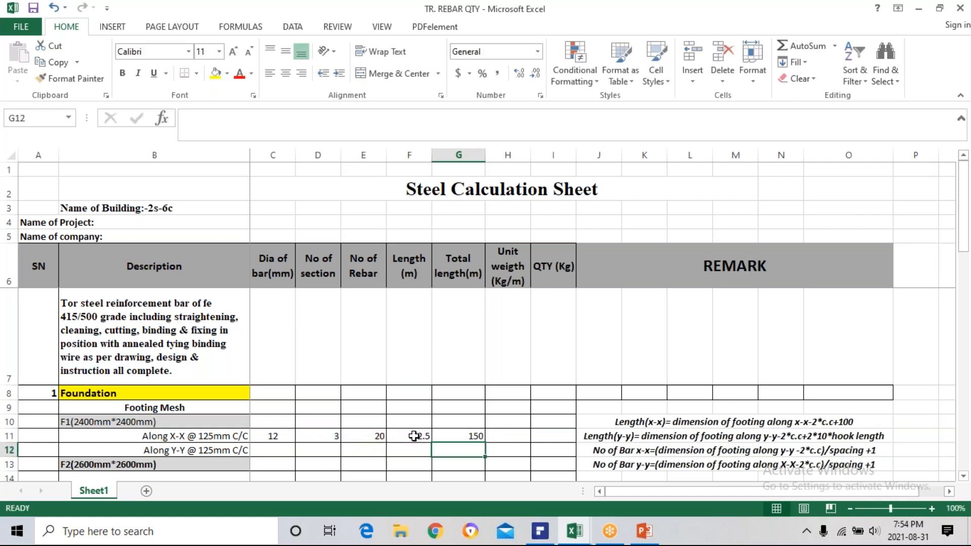
left_click(460, 435)
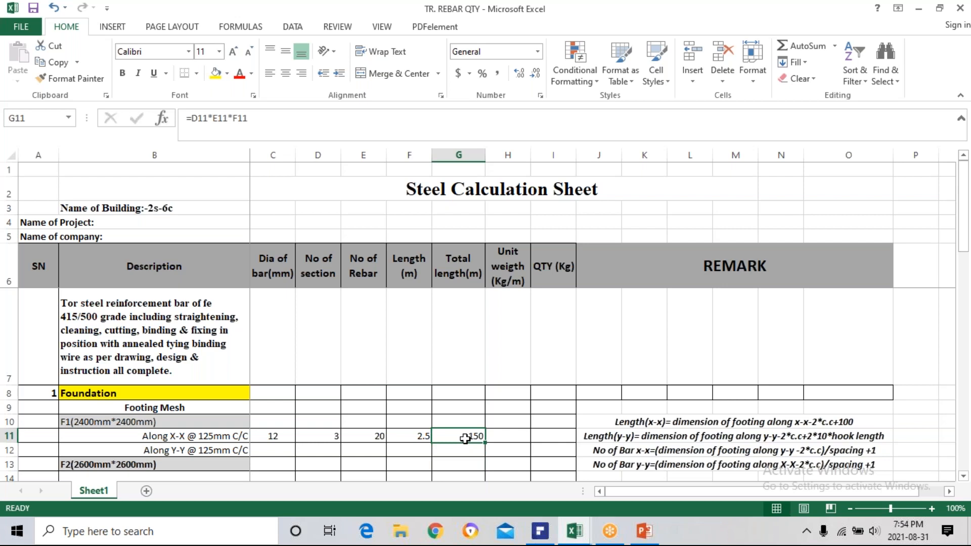
double_click(465, 437)
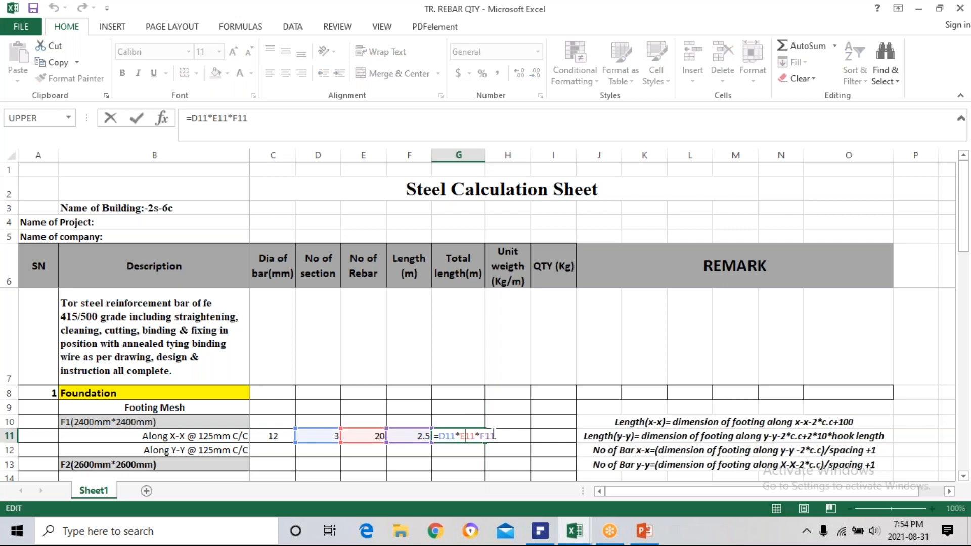
key("Escape")
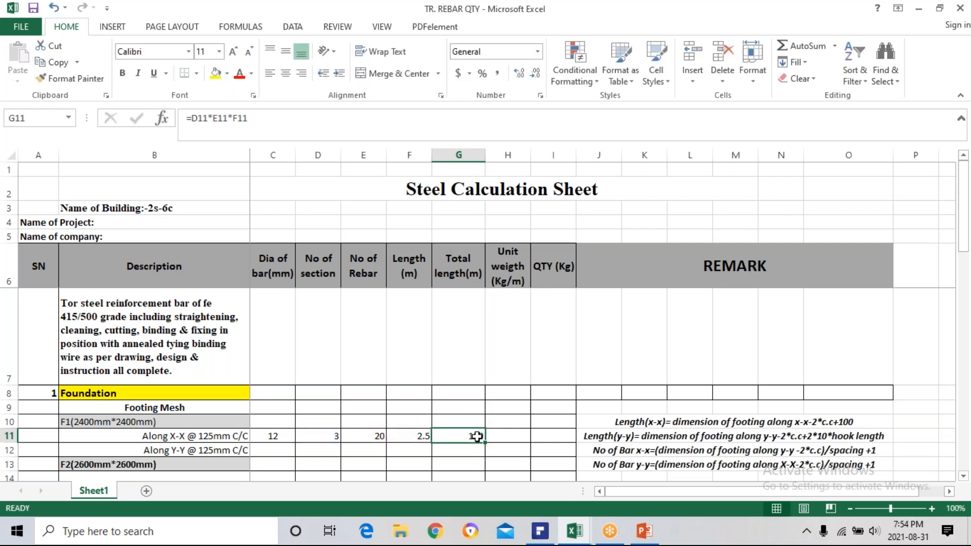
Clear G11 and try to calculate the total length with the PRODUCT function.
key("Delete")
type("=pro")
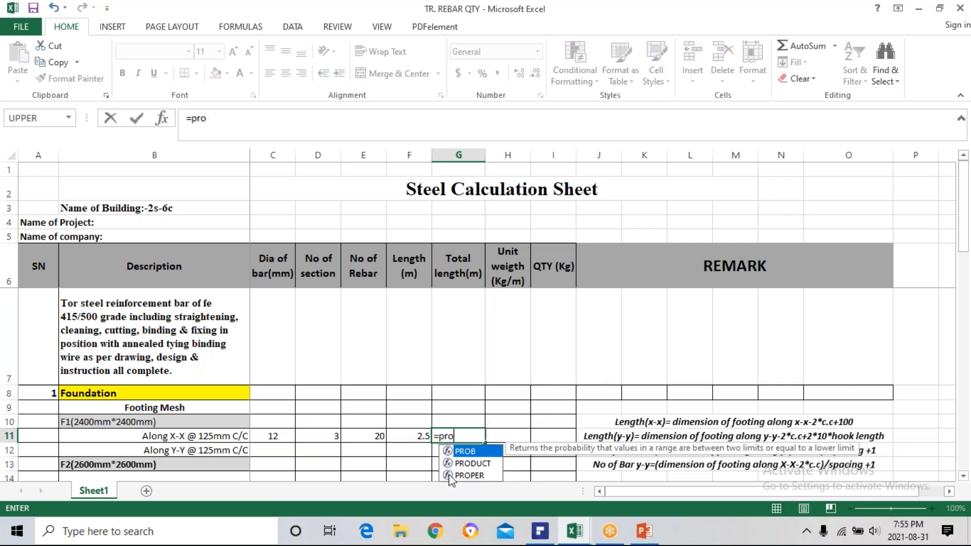
left_click(466, 464)
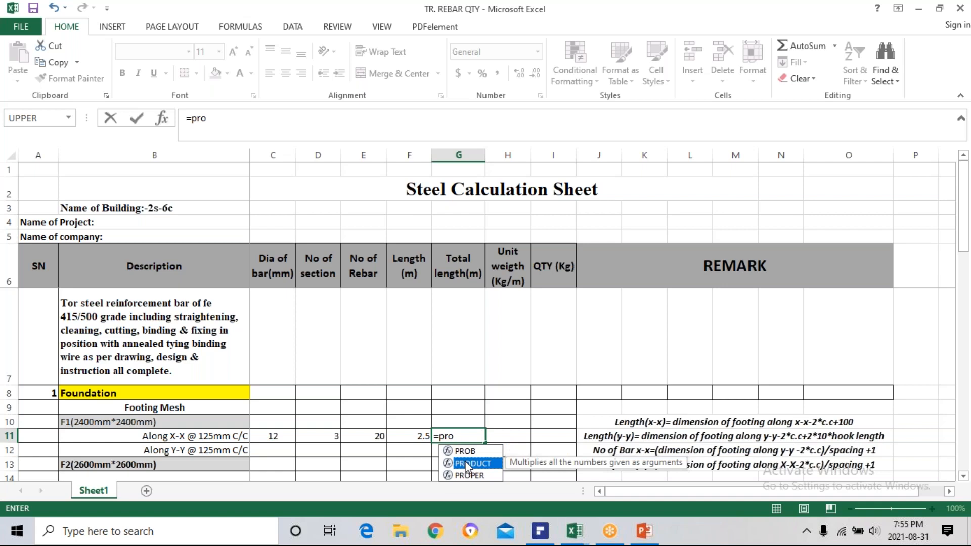
double_click(466, 464)
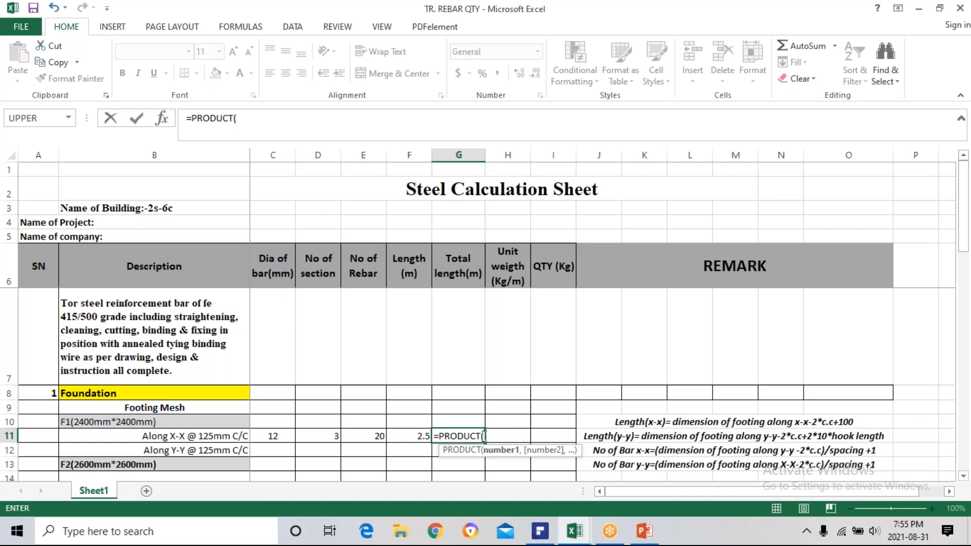
double_click(482, 436)
left_click(482, 436)
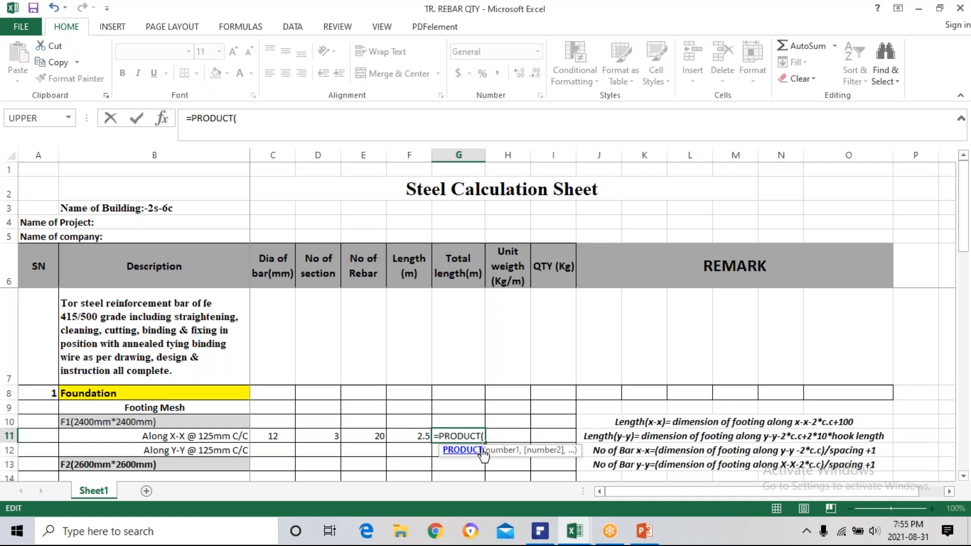
key("Return")
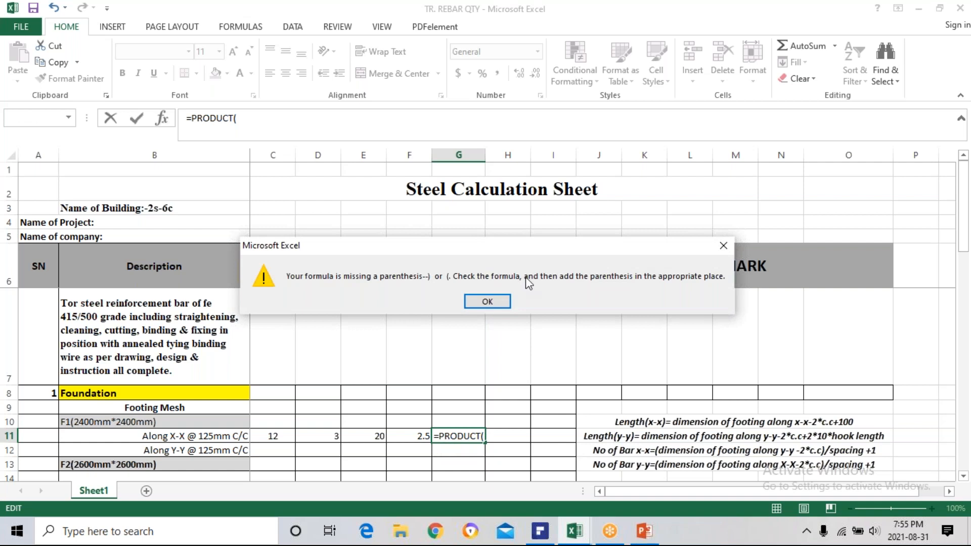
left_click(724, 245)
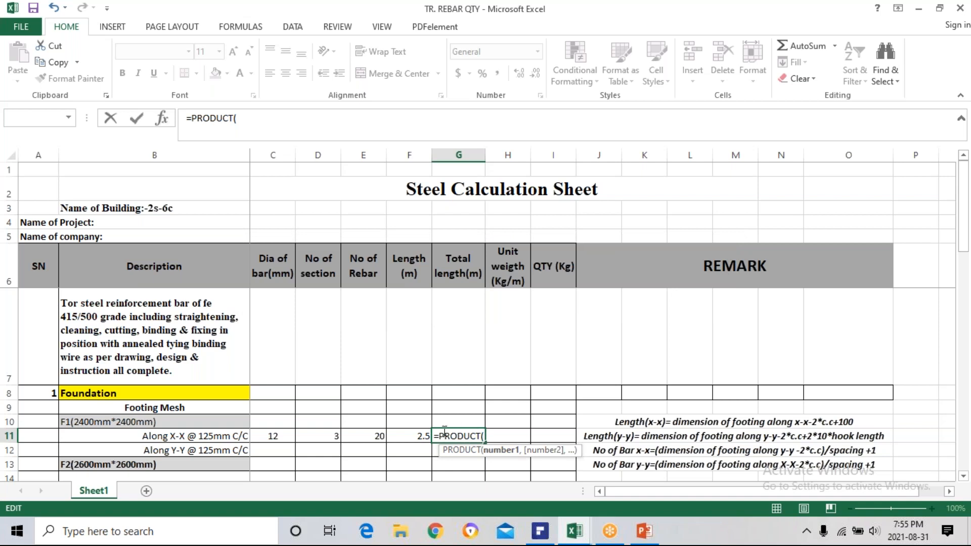
key("Escape")
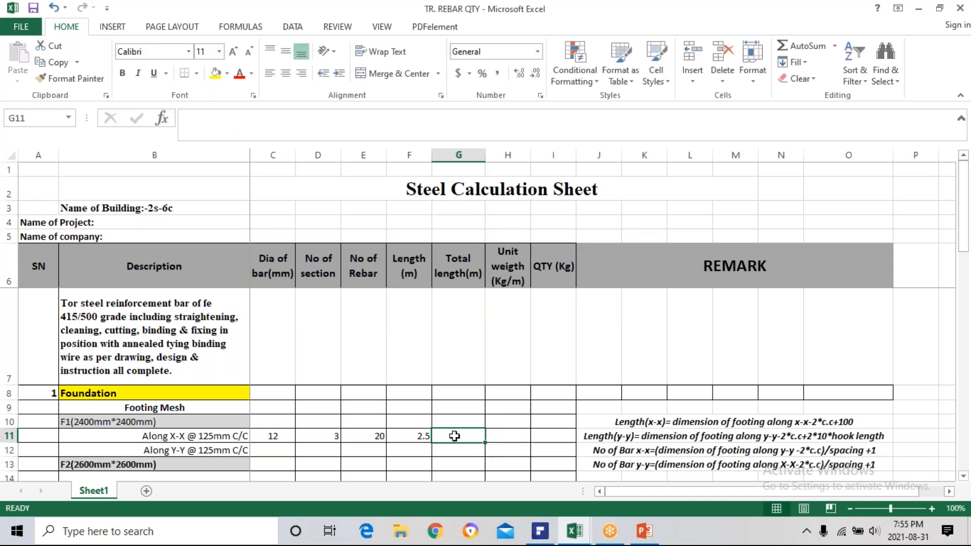
Enter =D11*E11*F11 in G11 as the total length of F1's Along X-X bars.
type("=")
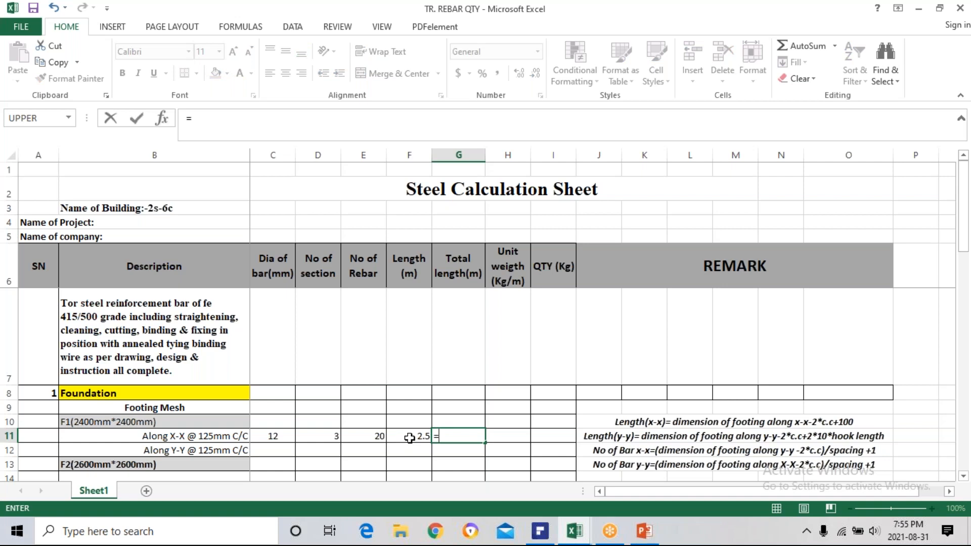
left_click(334, 436)
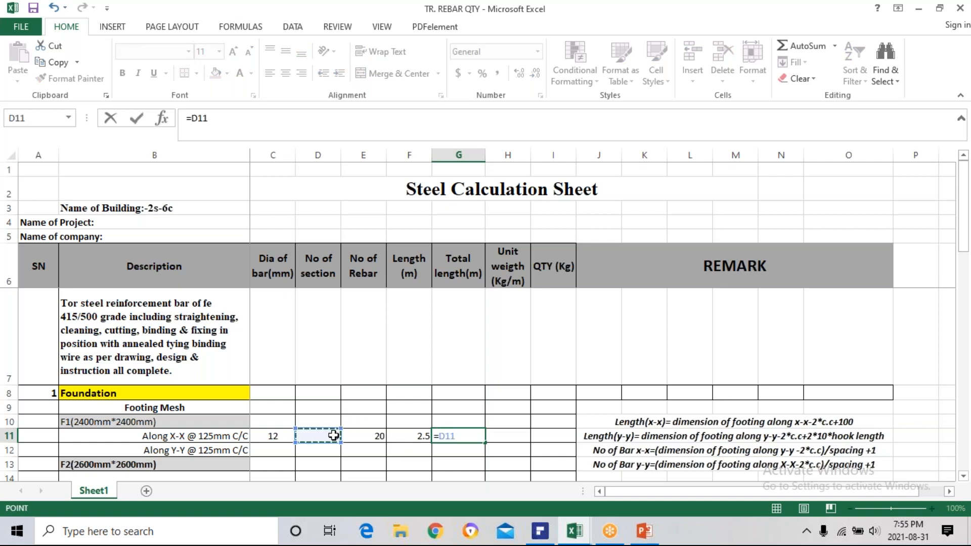
type("*")
left_click(374, 437)
type("*")
left_click(415, 437)
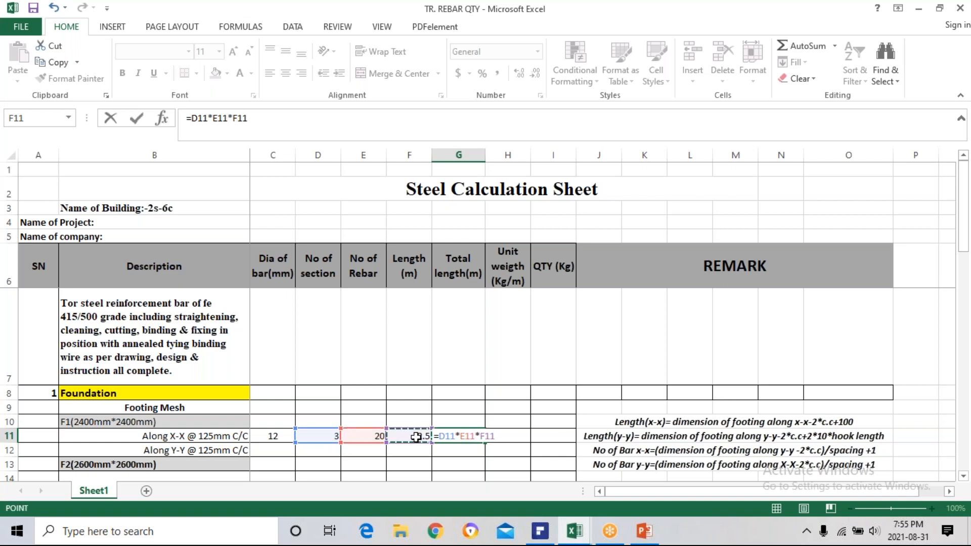
key("Return")
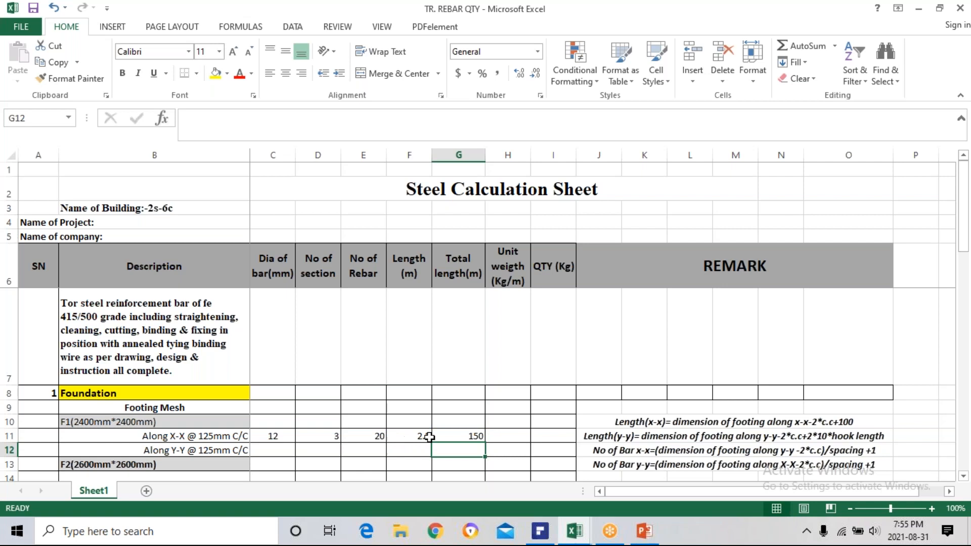
Calculate the unit weight of F1's Along X-X bars in H11 with the formula =(C11*C11)/162.
left_click(502, 434)
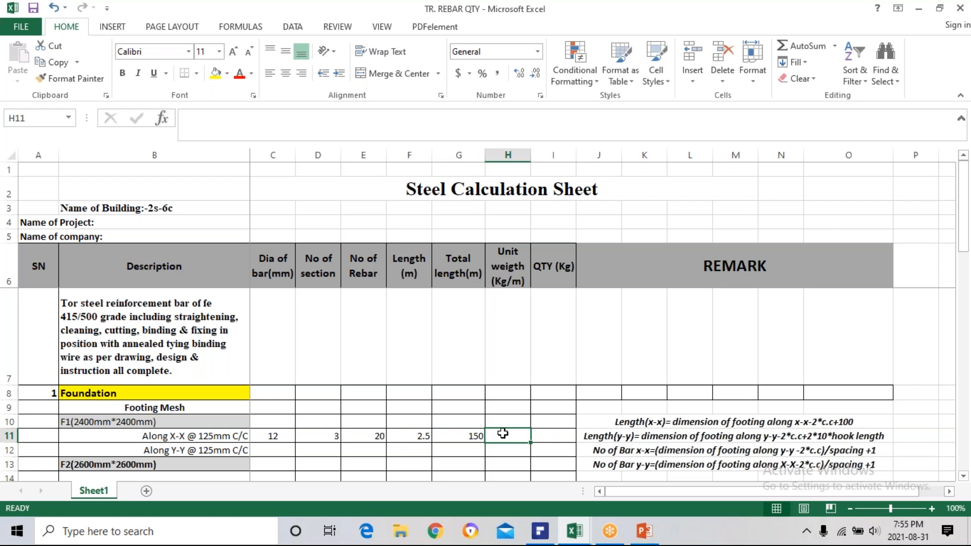
type("=")
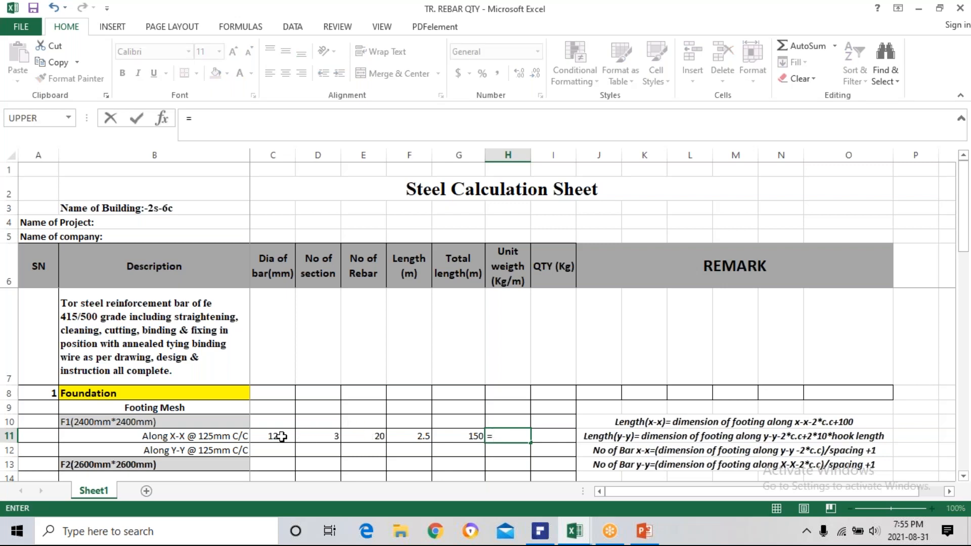
type("(")
left_click(282, 436)
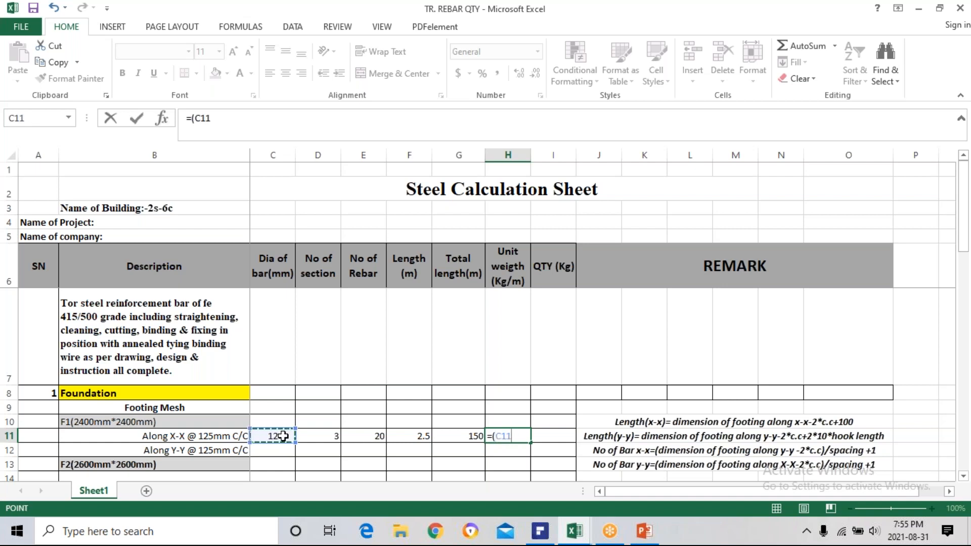
type("*")
left_click(283, 436)
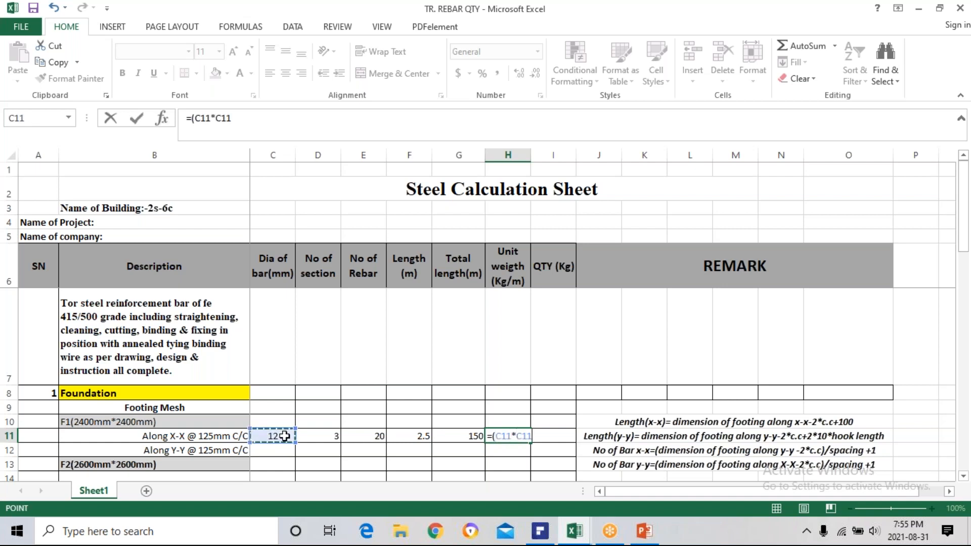
type(")/162")
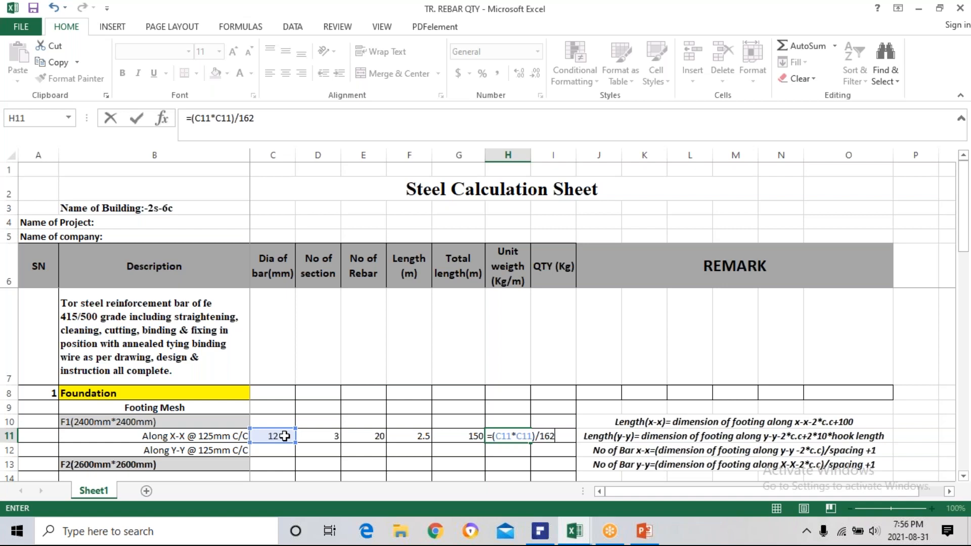
key("Return")
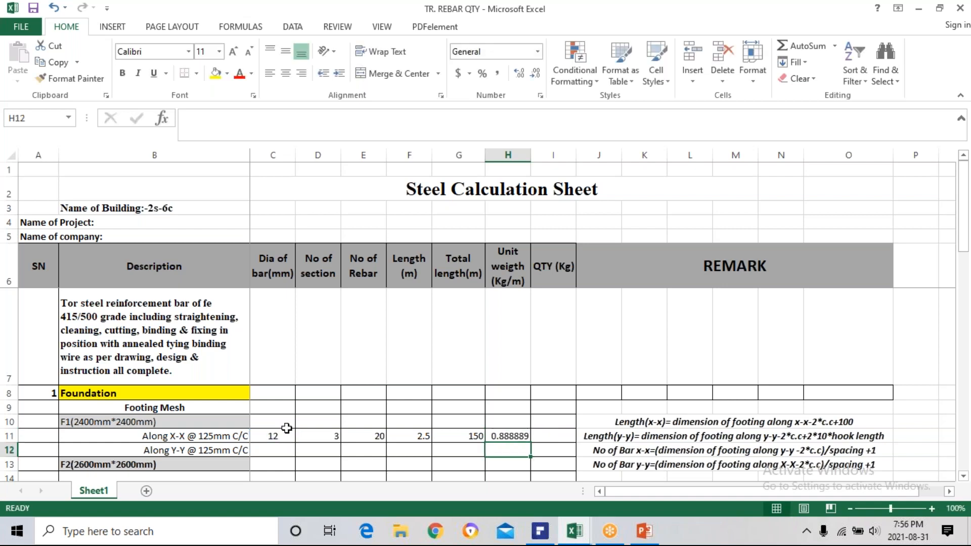
Reduce the displayed precision of the unit weight in H11 to two decimal places.
left_click(506, 439)
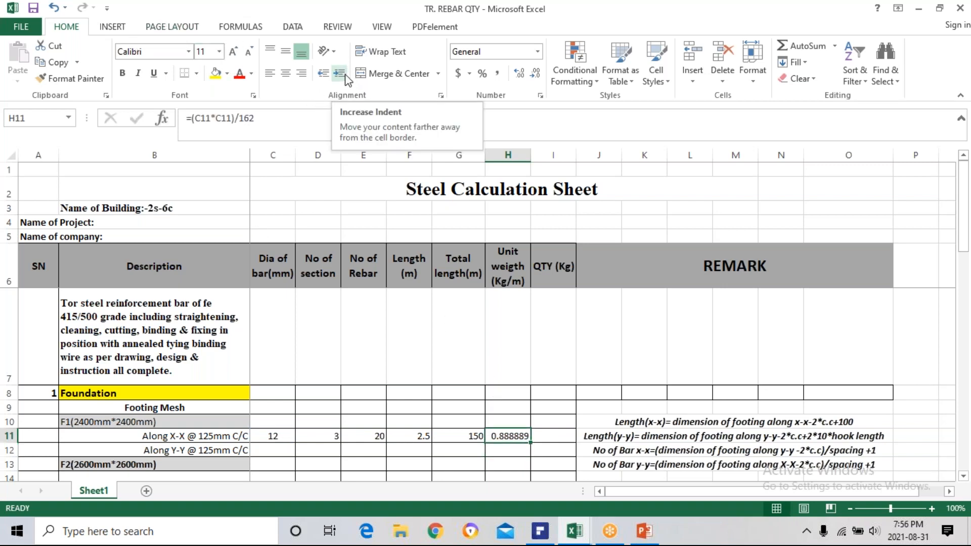
left_click(535, 75)
left_click(536, 75)
left_click(535, 75)
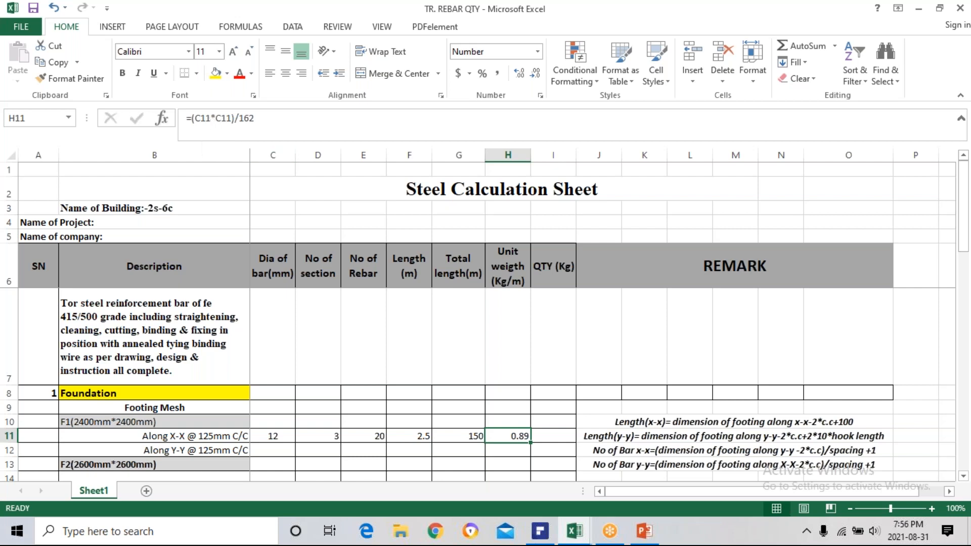
Calculate the quantity of F1's Along X-X bars in I11 with the formula =G11*H11.
left_click(554, 438)
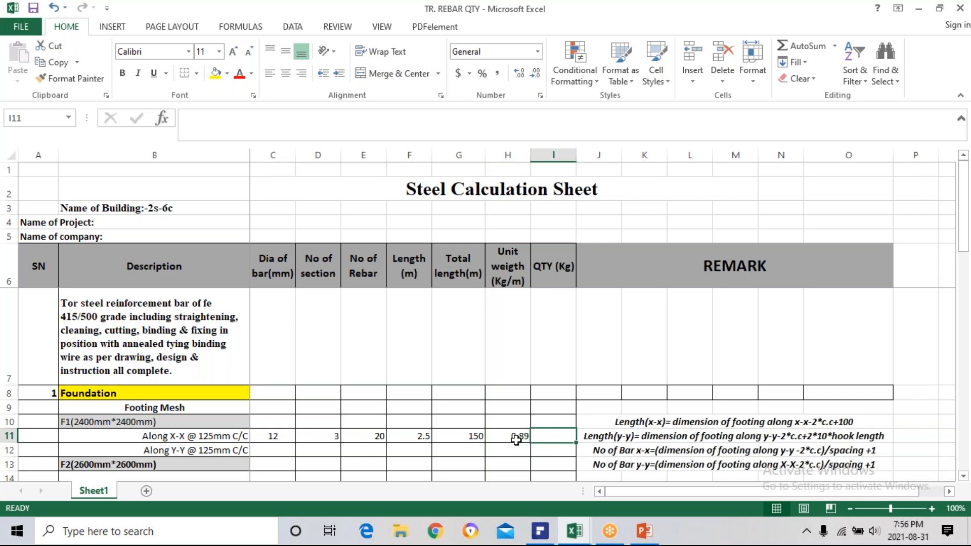
left_click(461, 437)
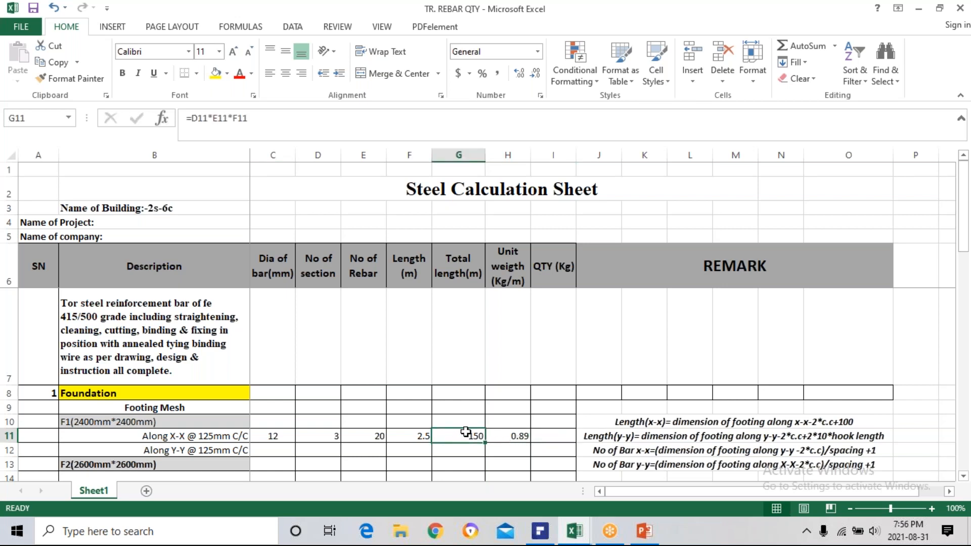
left_click(515, 436)
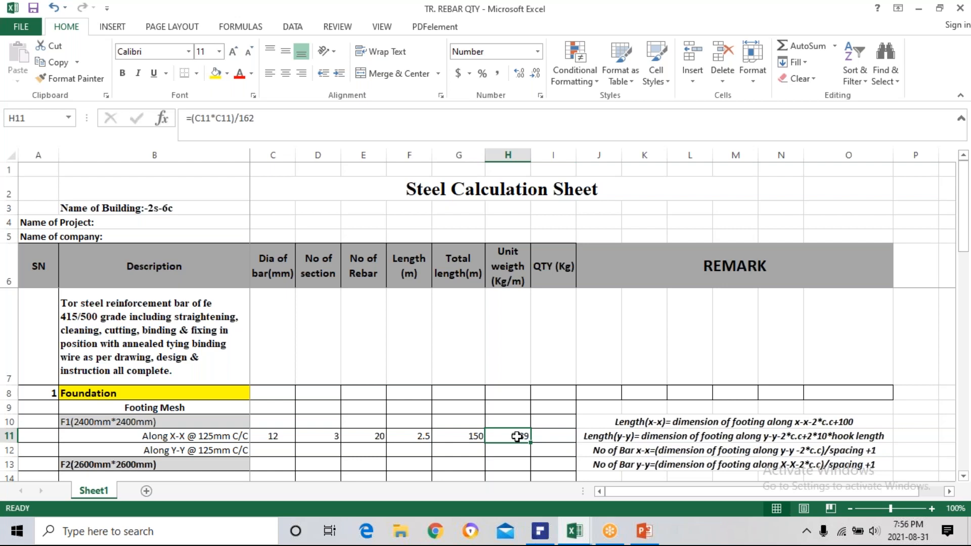
left_click(470, 436)
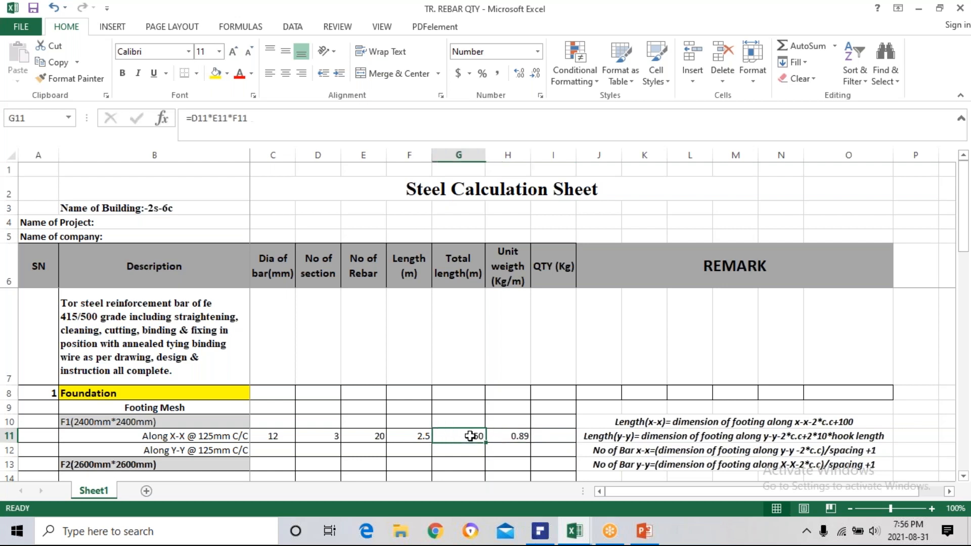
left_click(548, 436)
type("=")
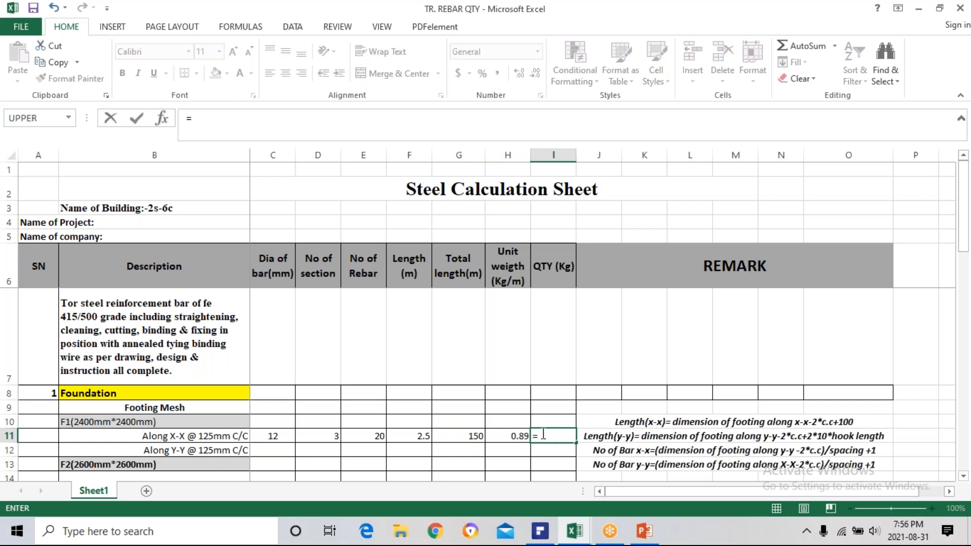
left_click(470, 436)
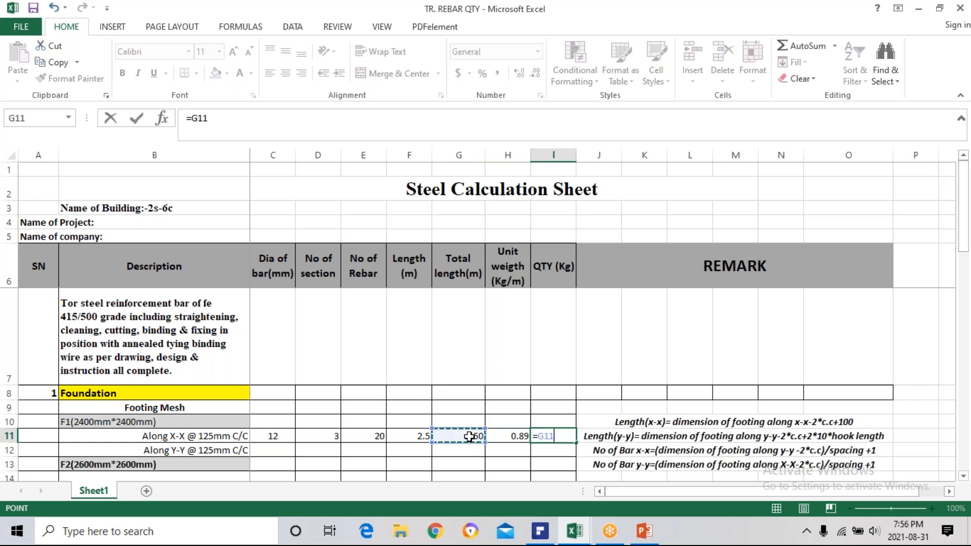
type("*")
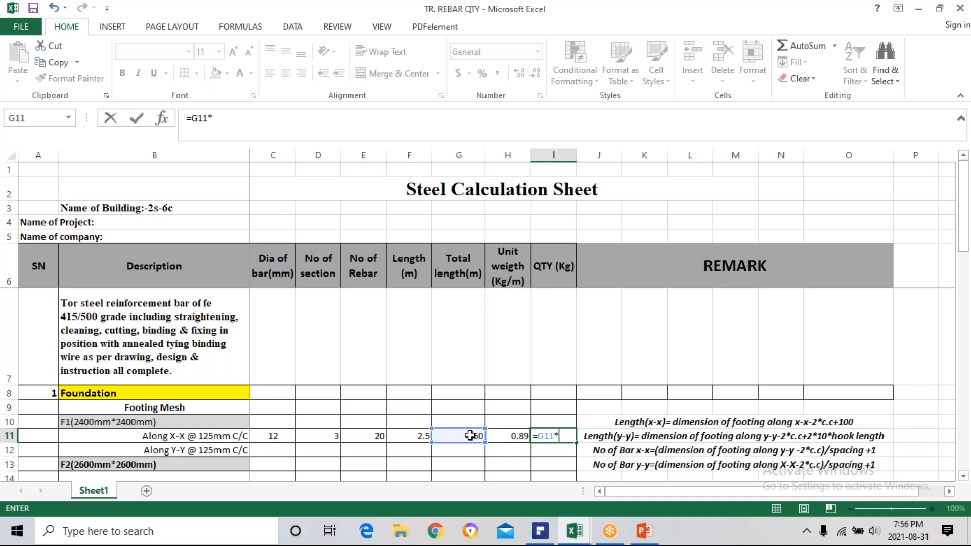
left_click(521, 435)
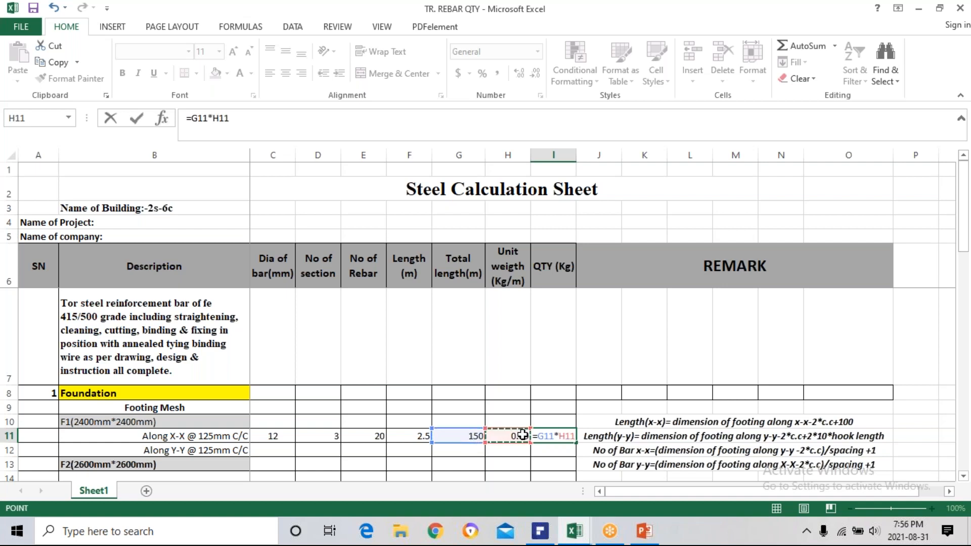
key("Return")
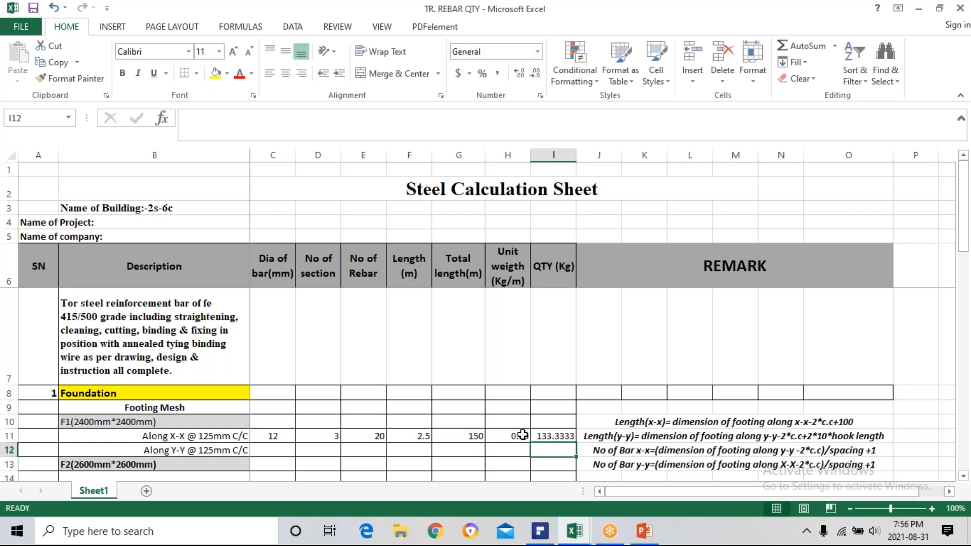
Display the quantity of F1's Along X-X bars in I11 with three decimal places.
left_click(557, 436)
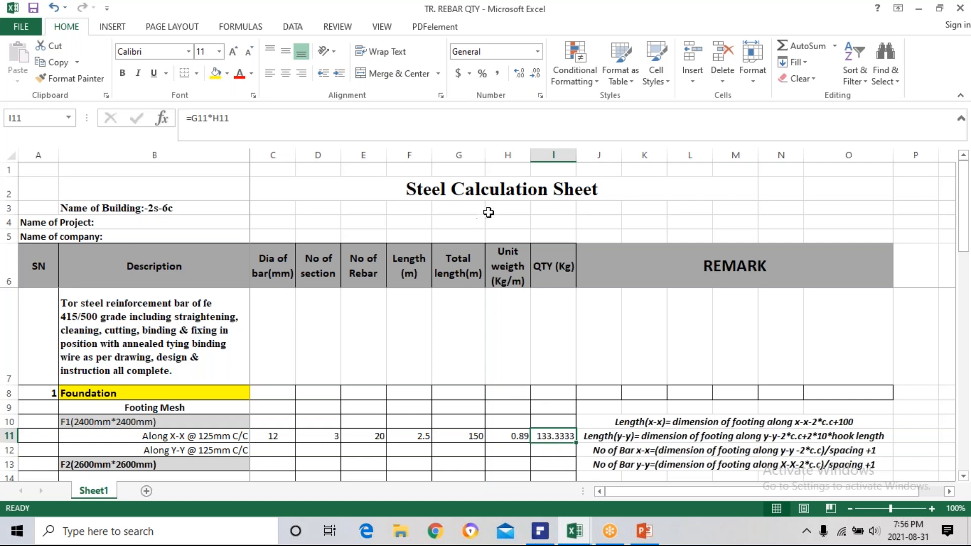
left_click(536, 75)
left_click(536, 75)
left_click(521, 75)
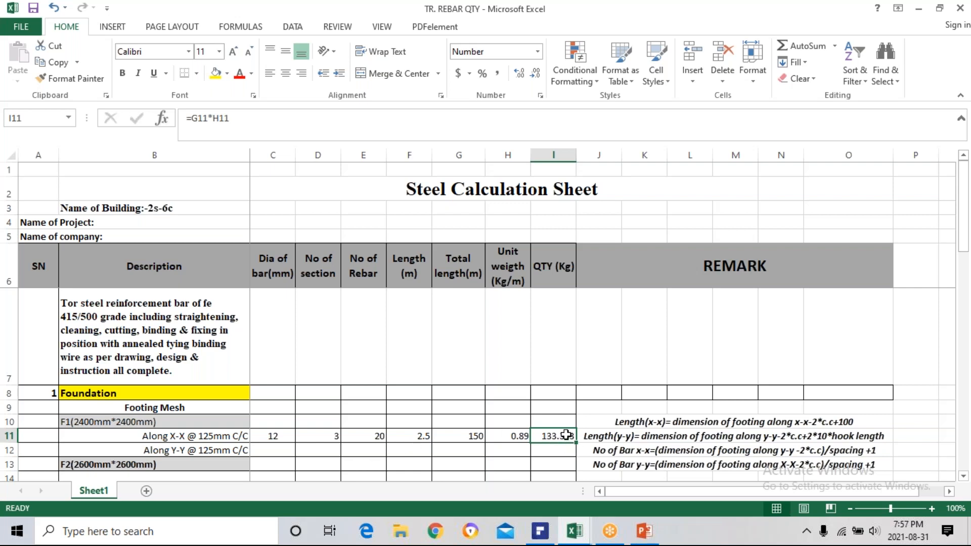
Check the footing section drawing in PDFelement, return to Excel and enter 12, centred, in C12 as the Along Y-Y bar diameter.
left_click(263, 447)
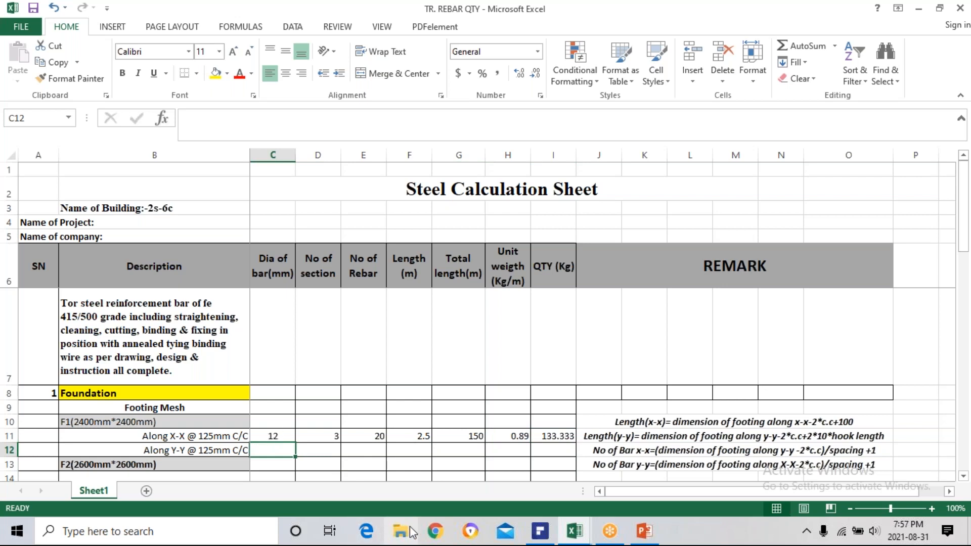
left_click(541, 531)
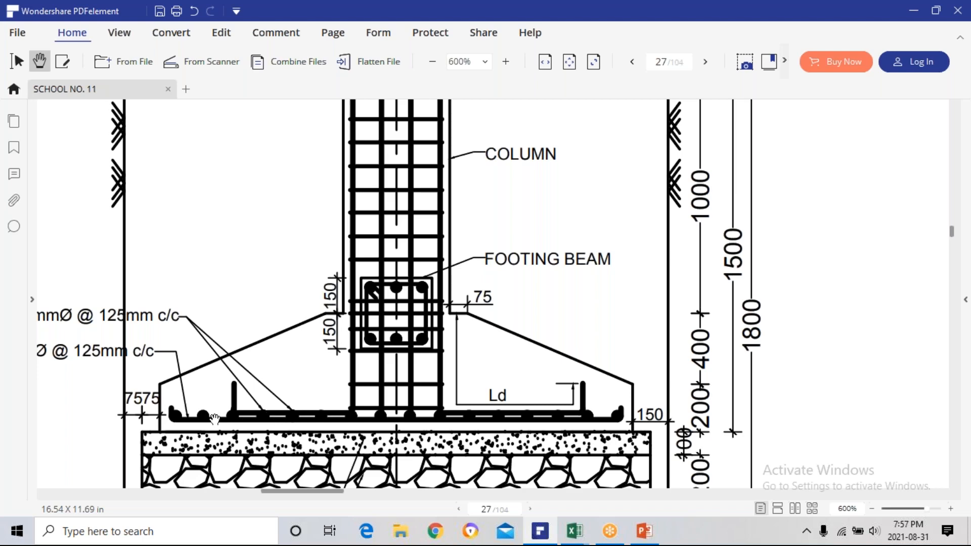
scroll(203, 418, "up", 1)
scroll(204, 417, "down", 1)
left_click(574, 531)
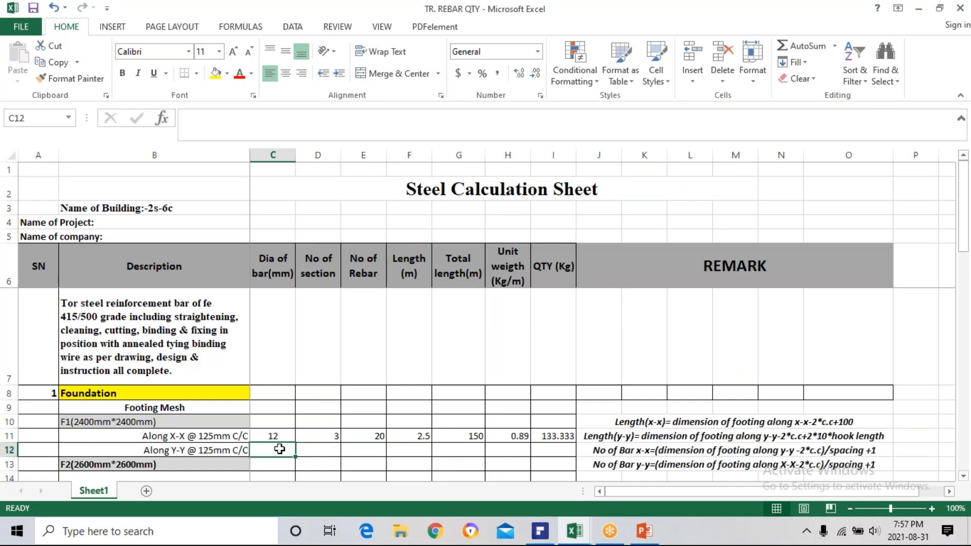
type("12")
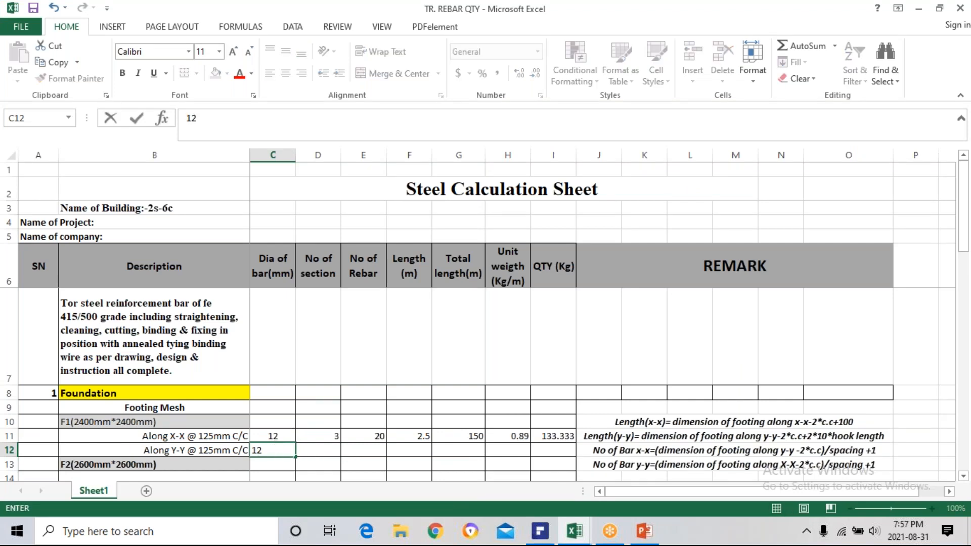
key("Return")
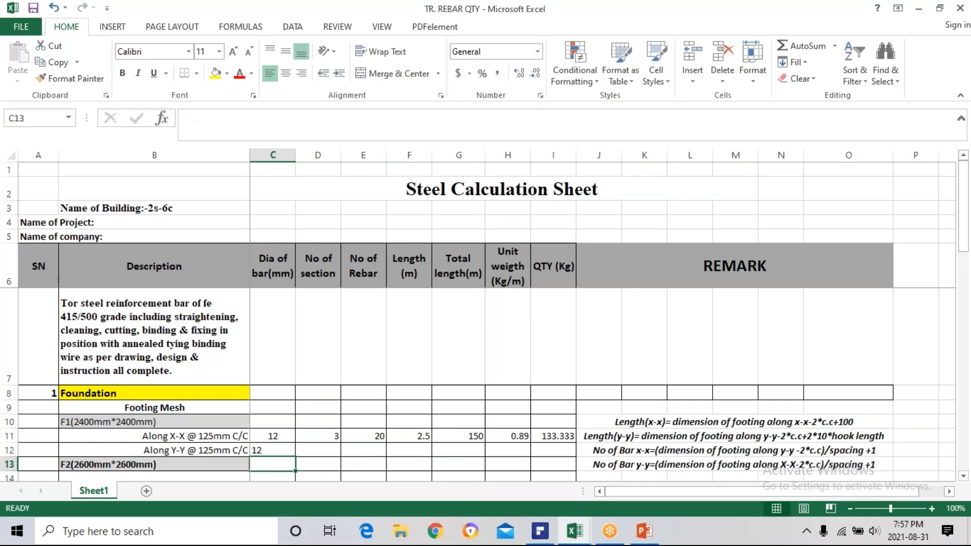
left_click(267, 450)
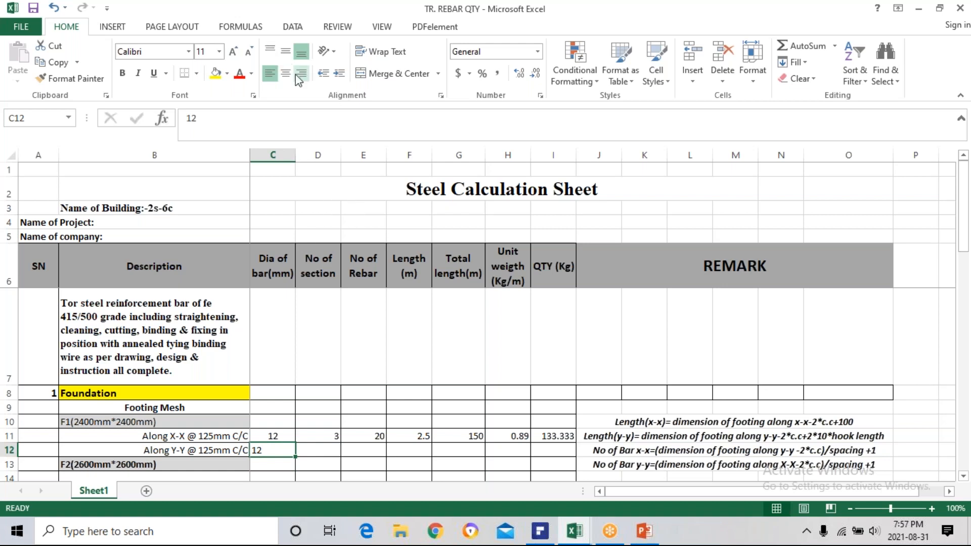
left_click(286, 73)
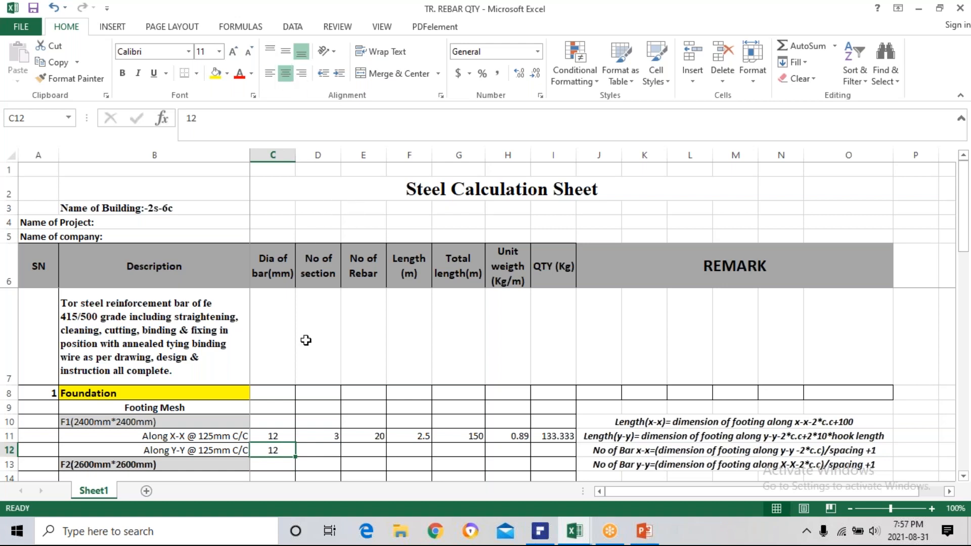
Enter 3 in D12 as the number of sections for F1's Along Y-Y bars.
left_click(317, 451)
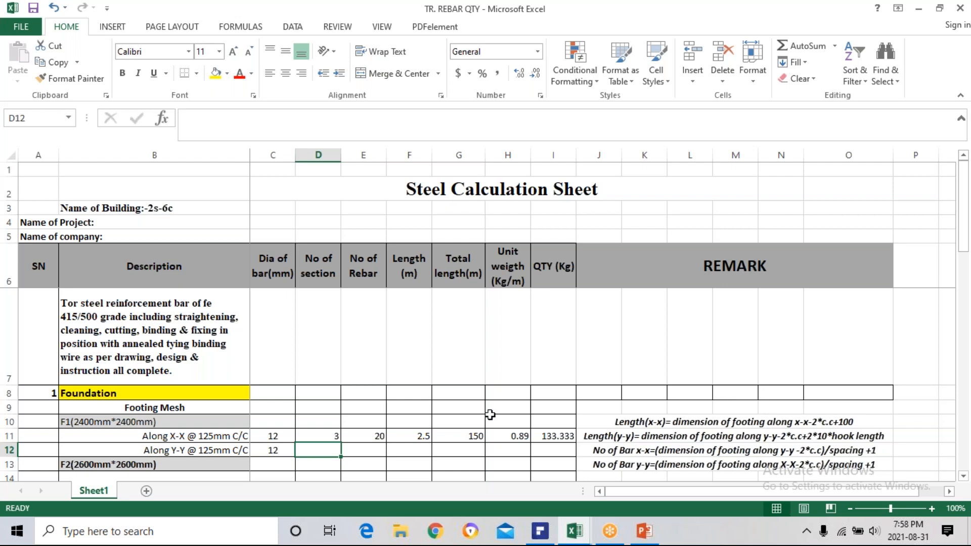
left_click(377, 435)
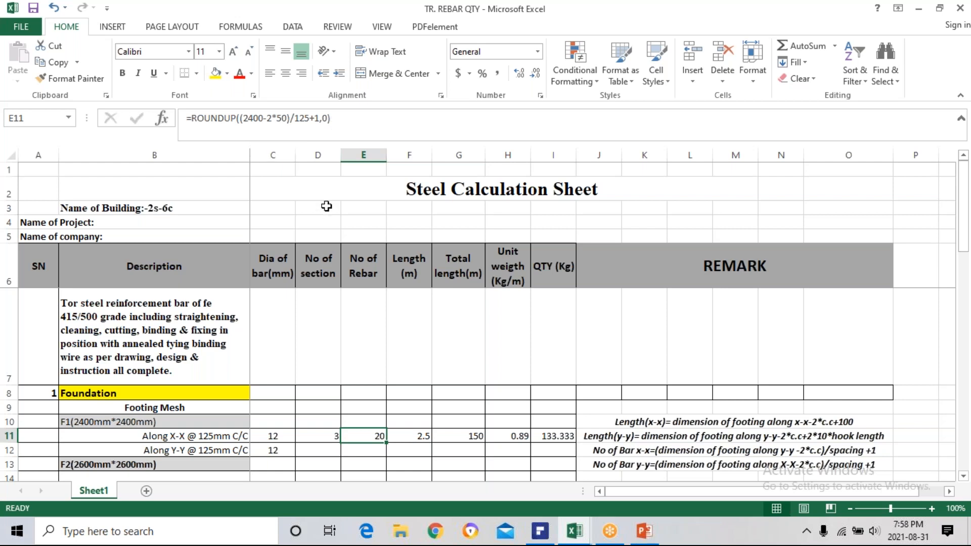
left_click(322, 447)
type("3")
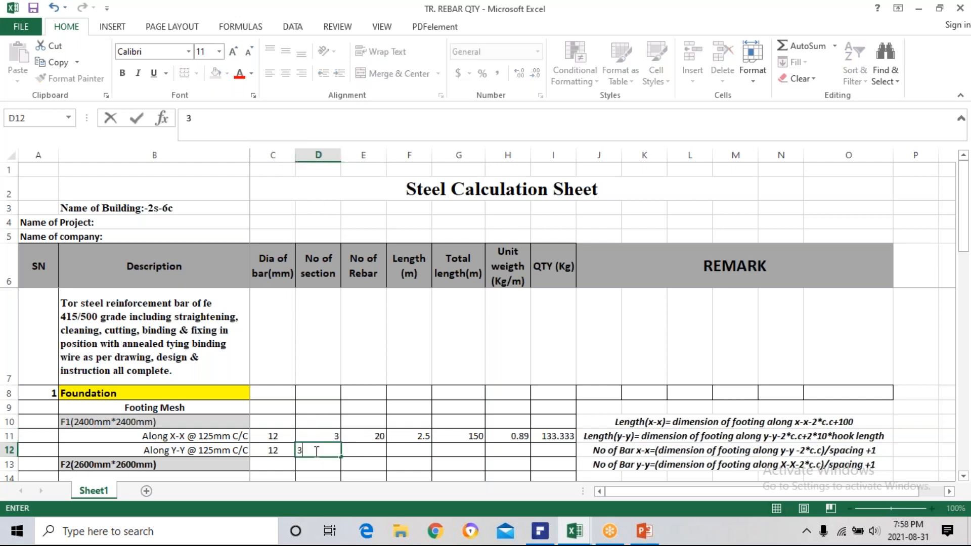
key("Return")
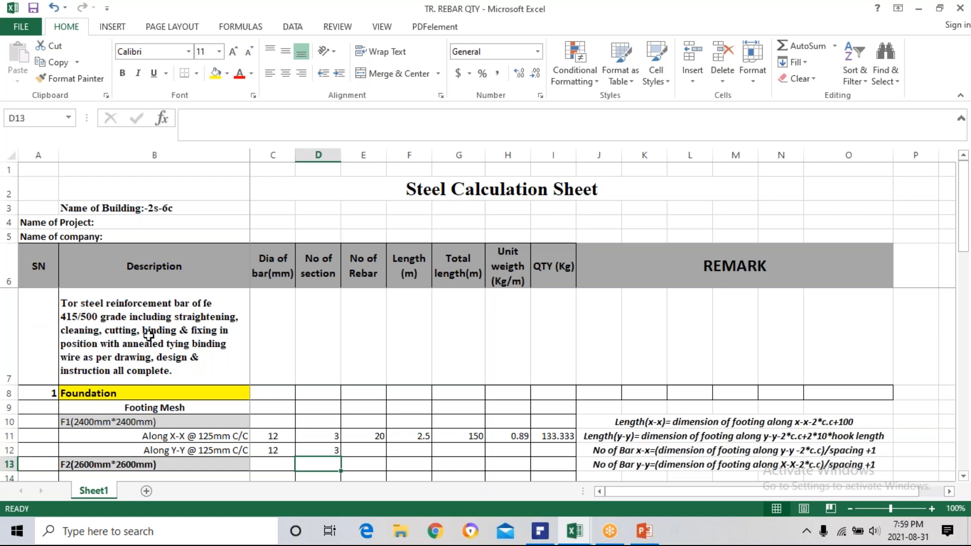
Enter =(2400-2*50)/125+1 in E12 as the number of rebars for F1's Along Y-Y row.
left_click(372, 450)
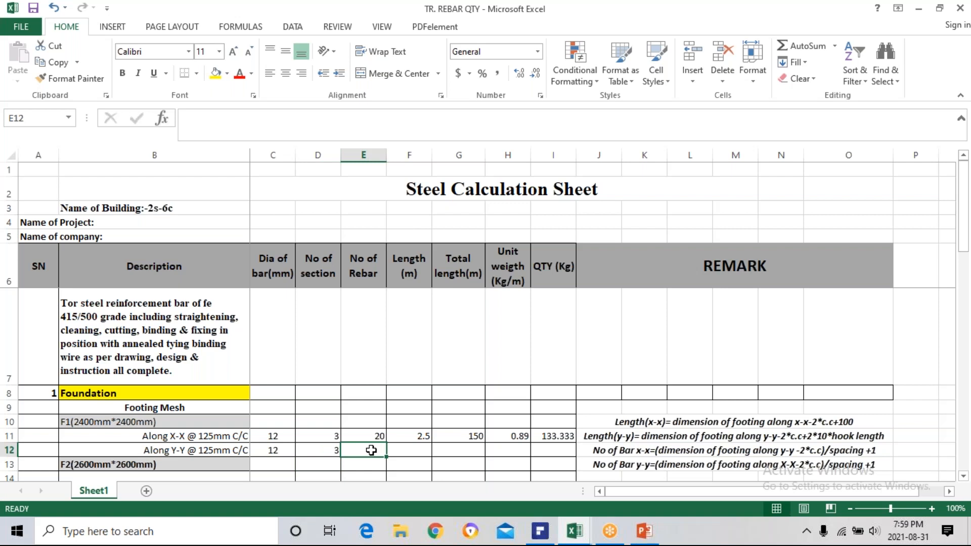
type("=")
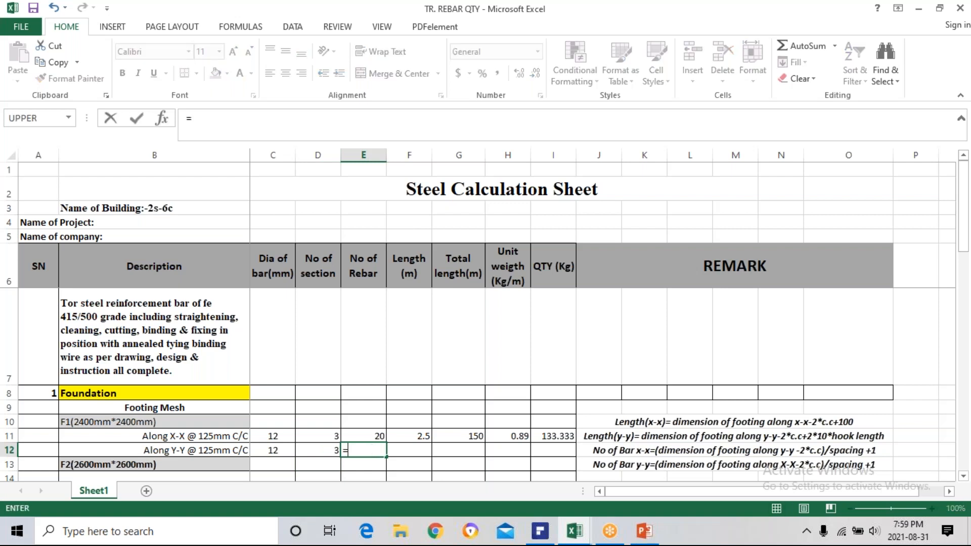
type("(2400-2*")
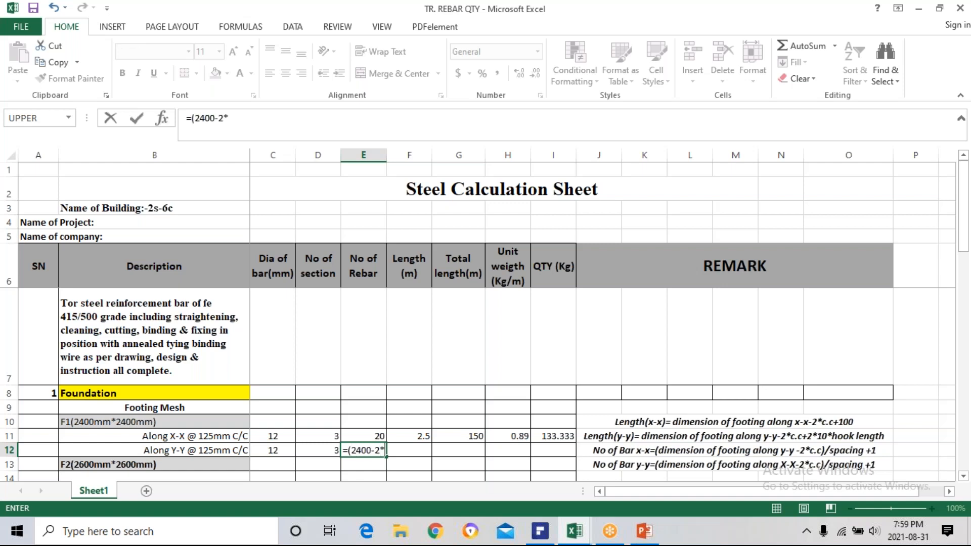
type("50)/125")
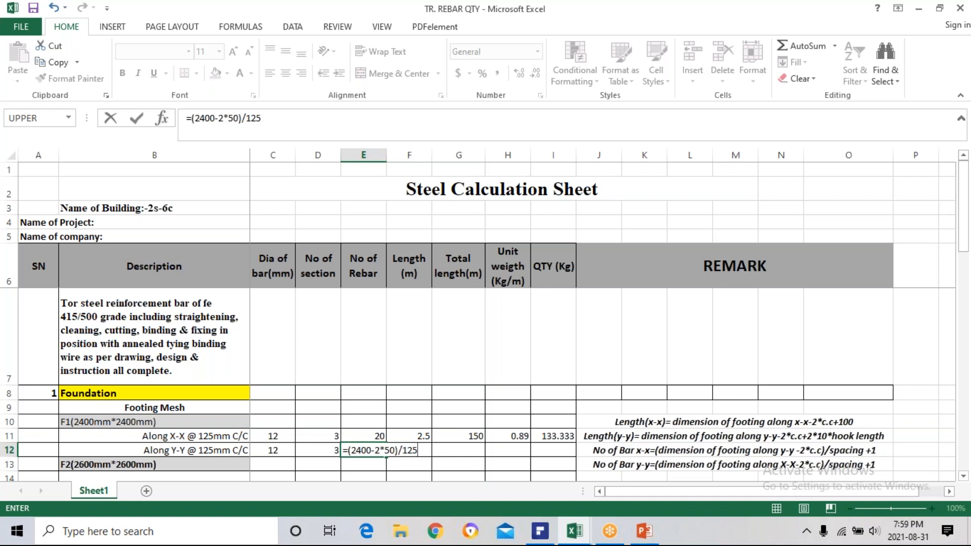
type("+")
type("1")
key("Return")
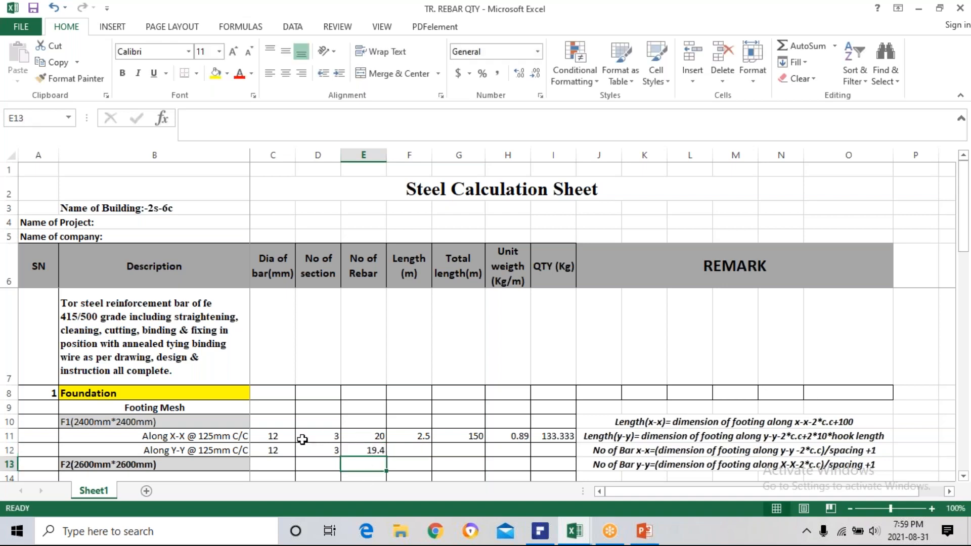
Fill the ROUNDUP formula from E11 down into E12 for the number of Along Y-Y rebars.
left_click(366, 448)
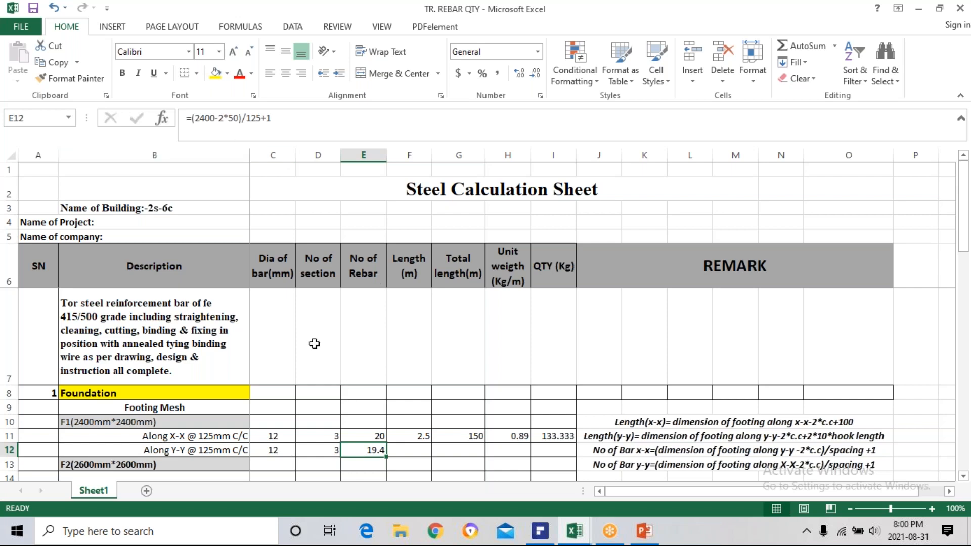
left_click(358, 436)
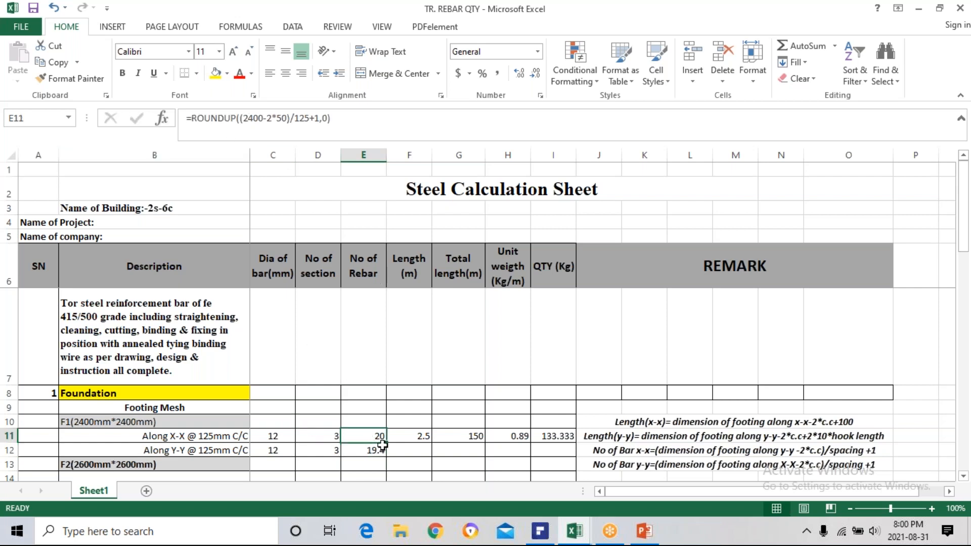
mouse_move(385, 441)
left_mouse_down()
mouse_move(386, 468)
mouse_move(387, 446)
mouse_move(387, 455)
left_mouse_up()
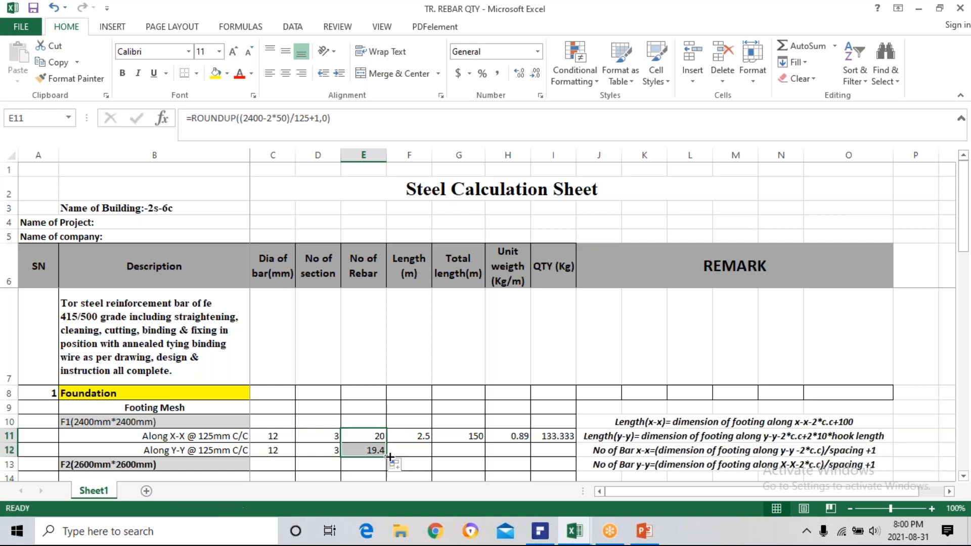
Calculate the length of F1's Along Y-Y bars in F12 with the formula =(2400-2*50+2*100)/1000.
left_click(427, 440)
left_click(416, 451)
type("=")
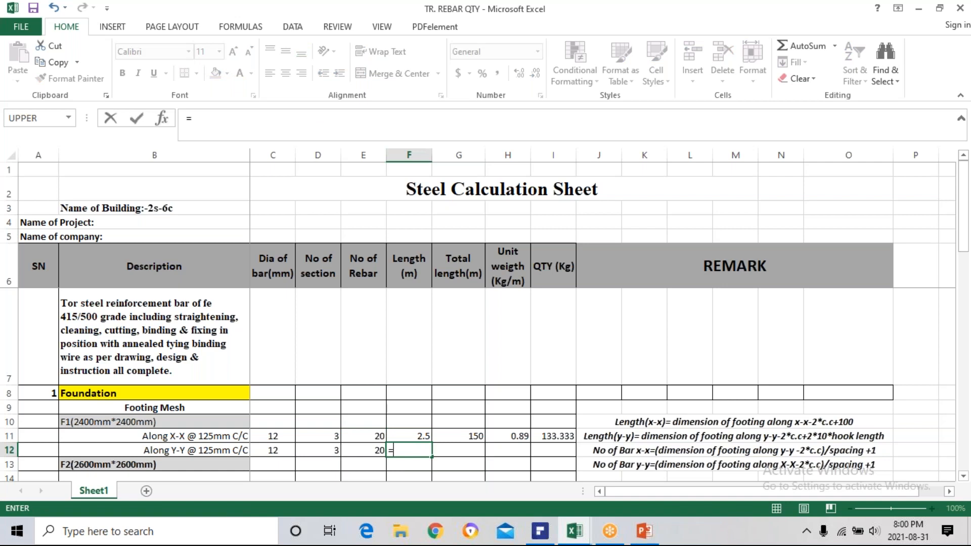
type("(")
type("2400-2*")
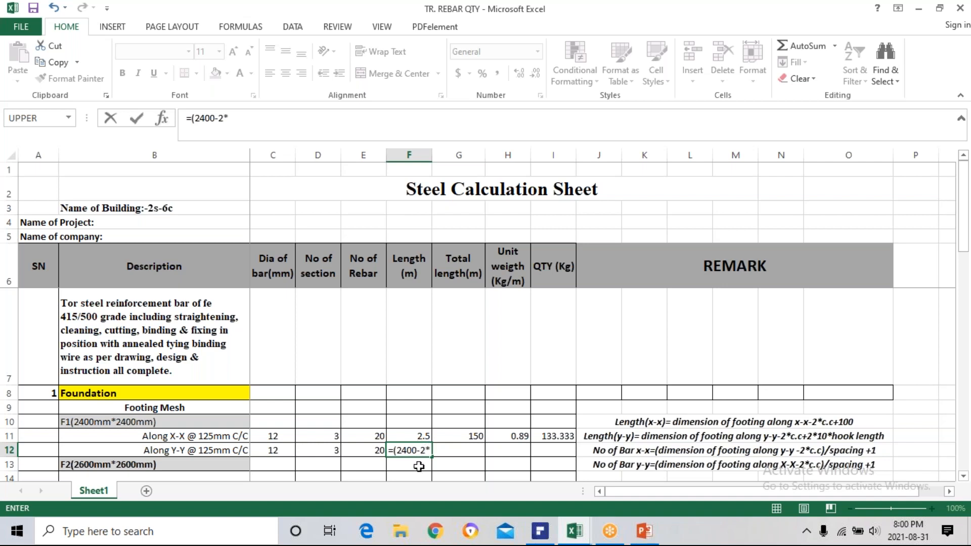
type("50)")
left_click(443, 450)
type("+2")
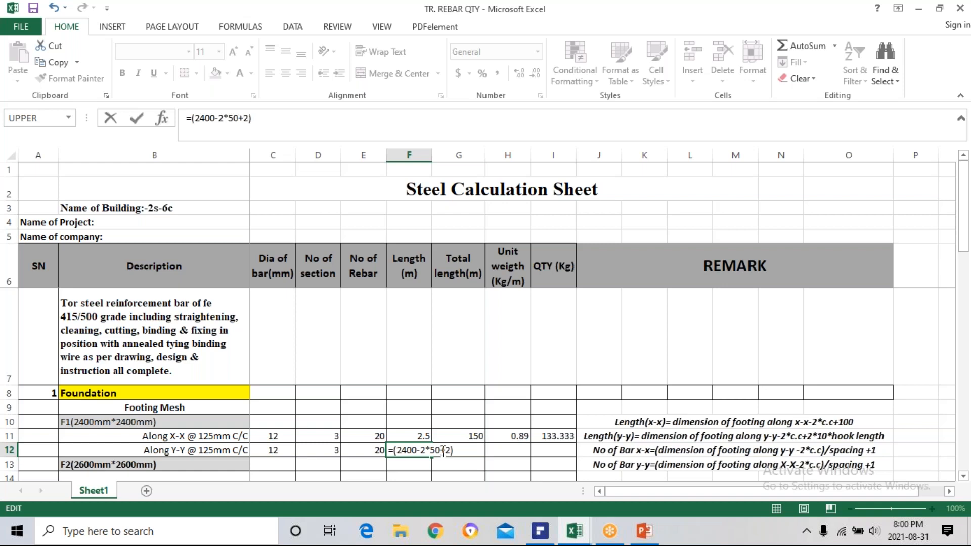
type("*")
type("100")
type("/")
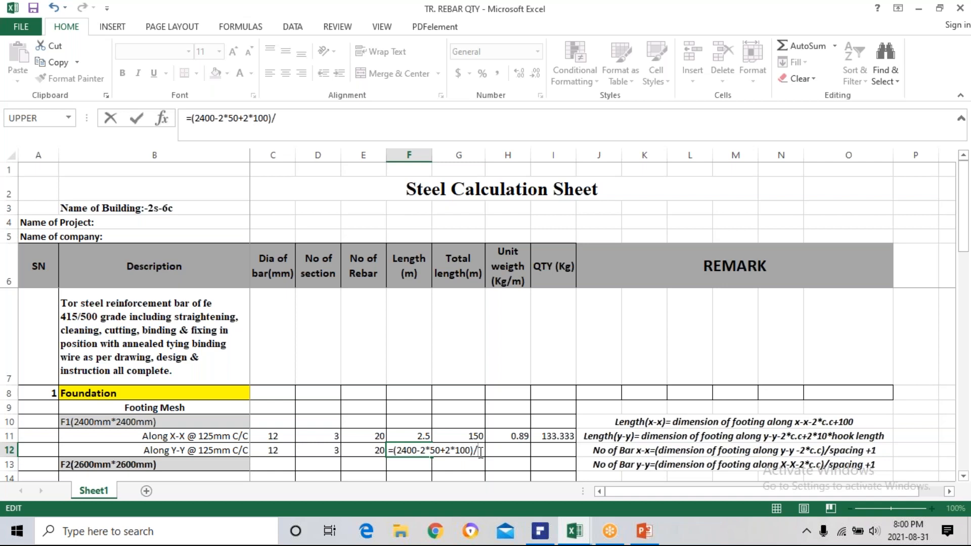
type("1000")
key("Return")
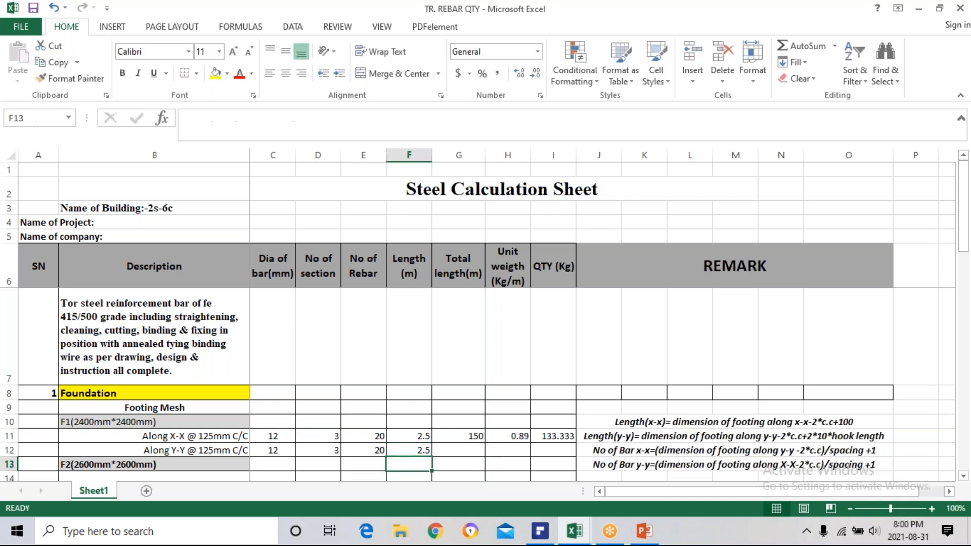
Fill the total length formula from G11 down into G12 for F1's Along Y-Y bars and check its cell references.
left_click(461, 449)
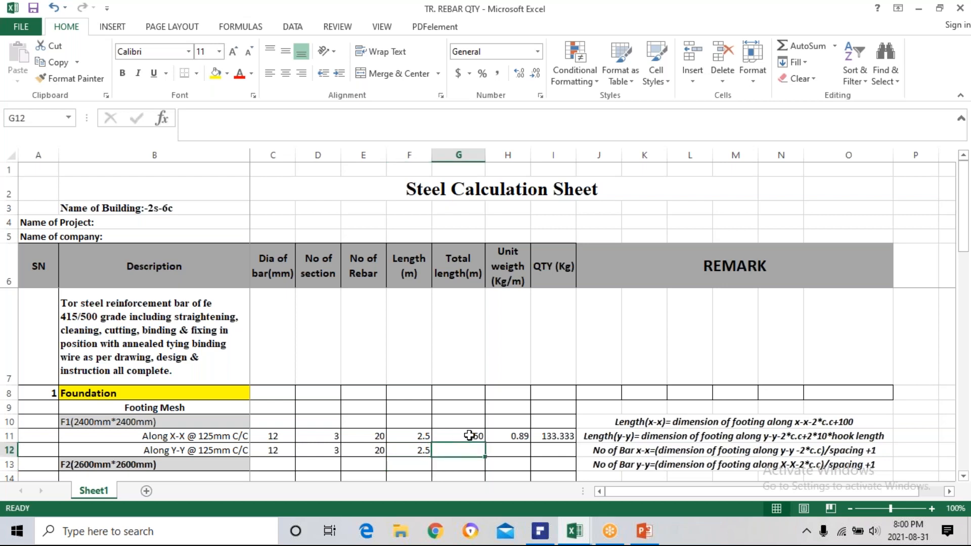
double_click(470, 436)
key("Escape")
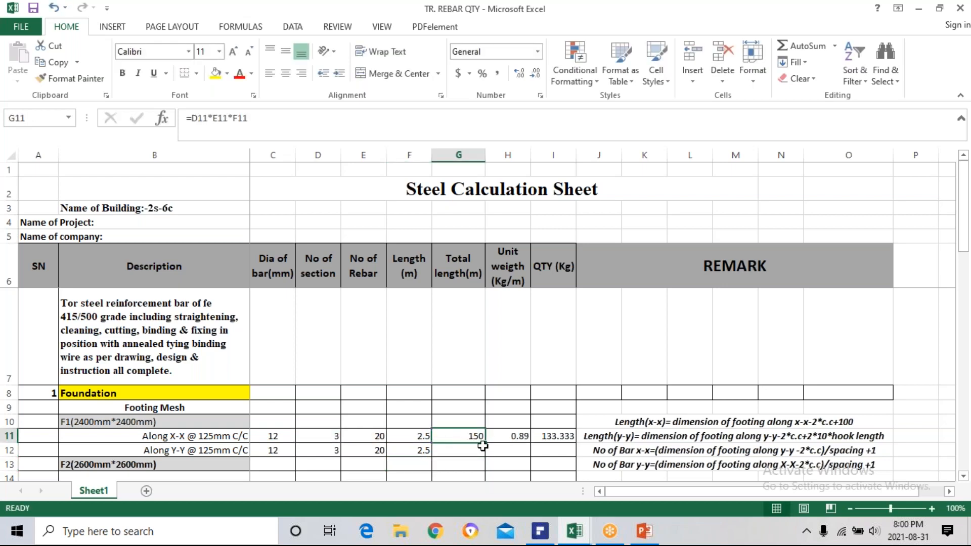
left_click_drag(484, 443, 481, 456)
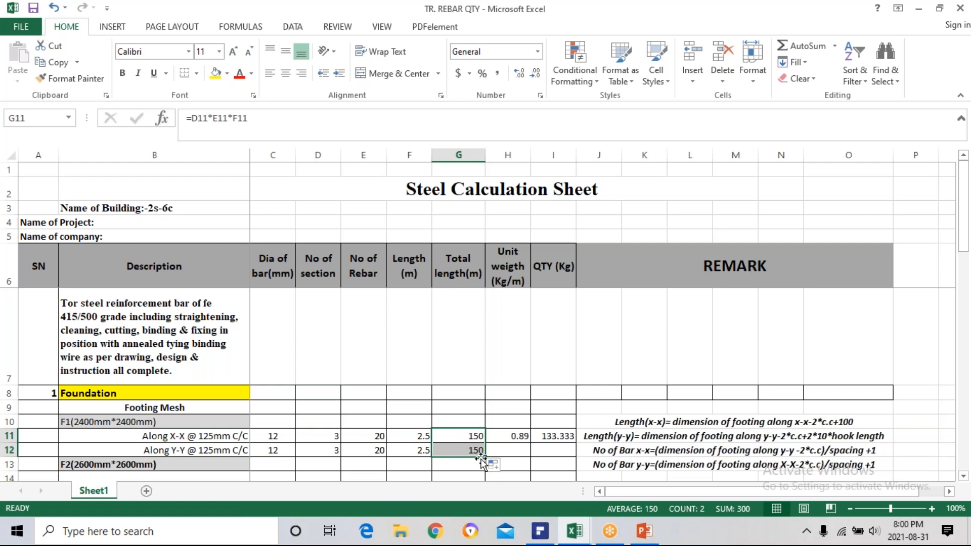
double_click(473, 450)
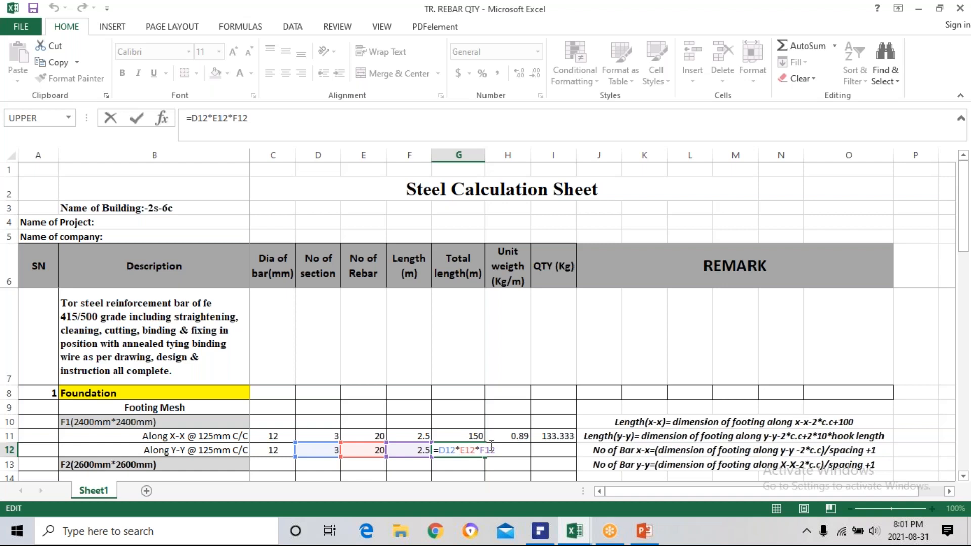
key("Return")
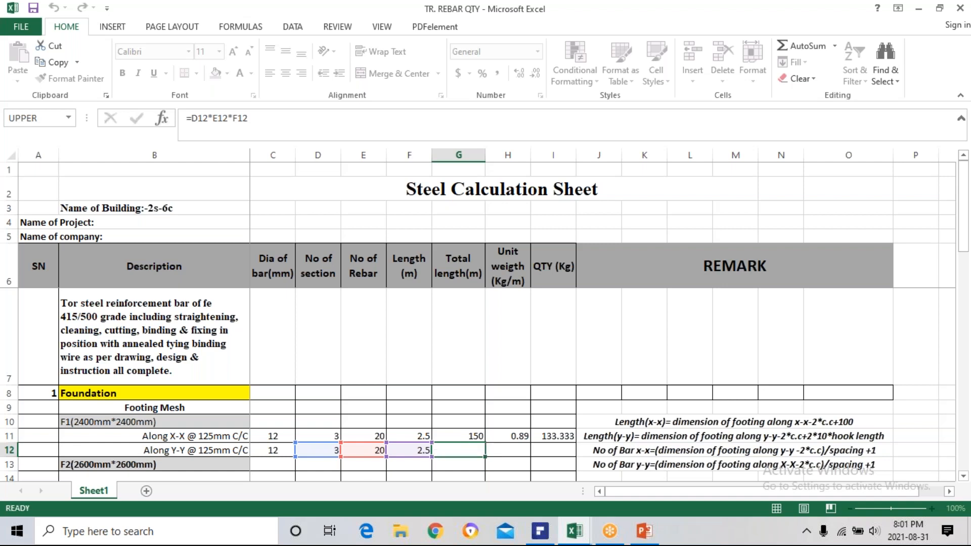
left_click(475, 436)
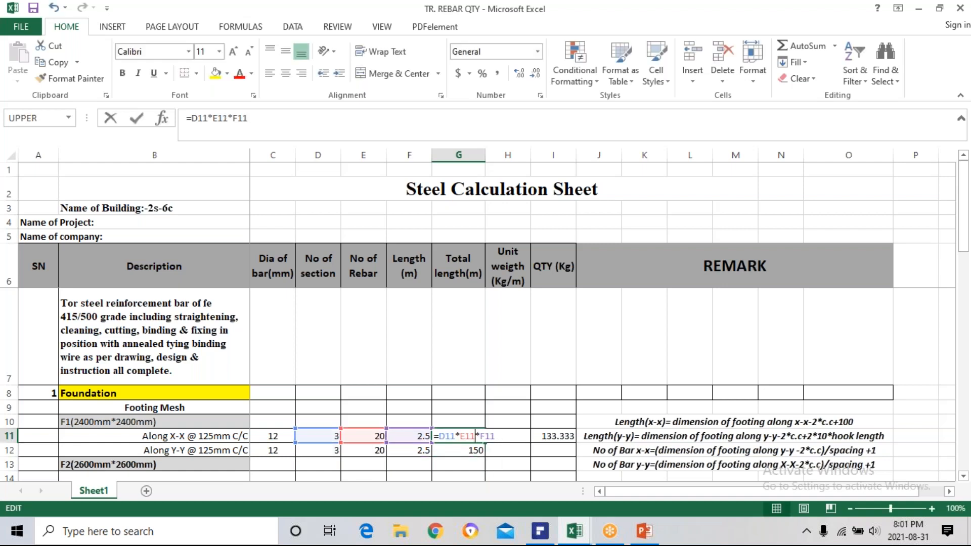
Fill the unit weight formula from H11 down into H12 for the Along Y-Y row and check its reference.
left_click(514, 449)
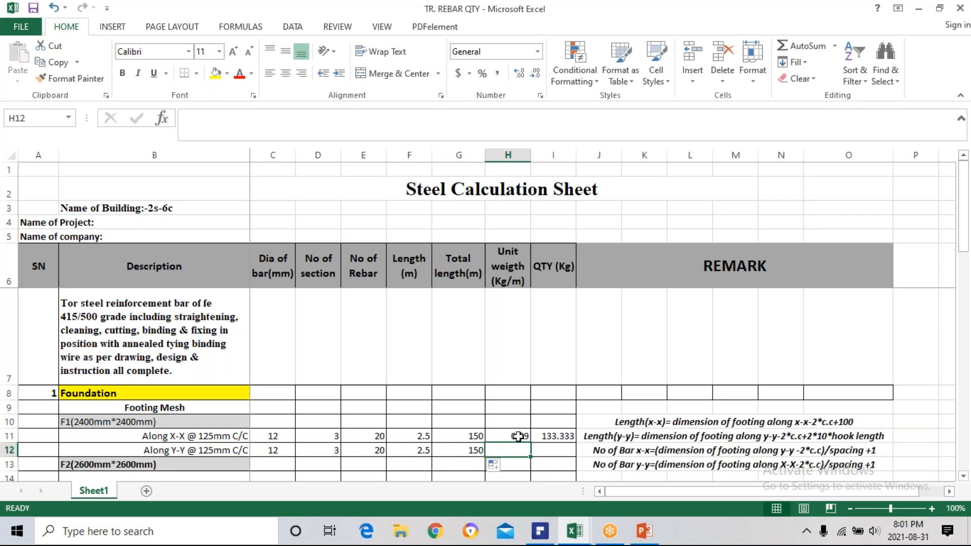
left_click(521, 436)
left_click_drag(530, 443, 530, 455)
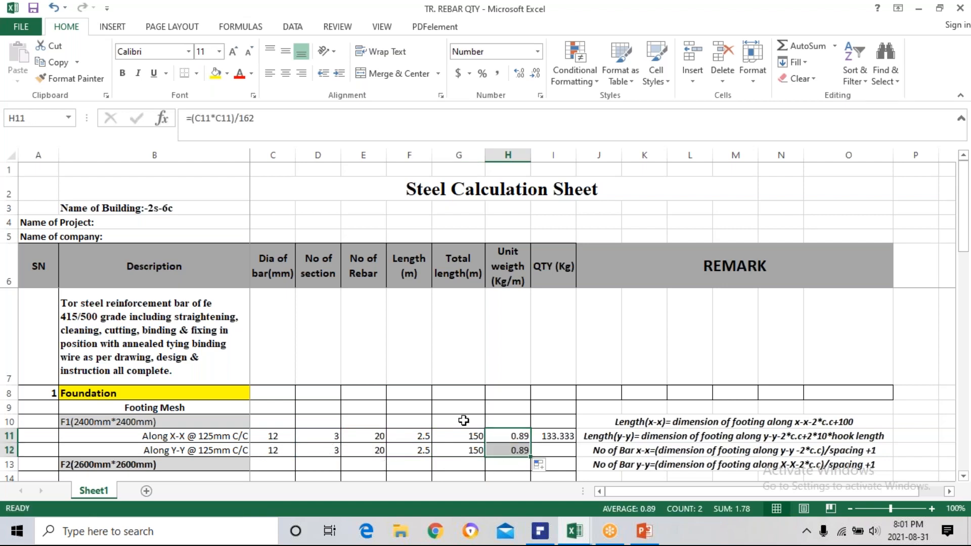
left_click(502, 436)
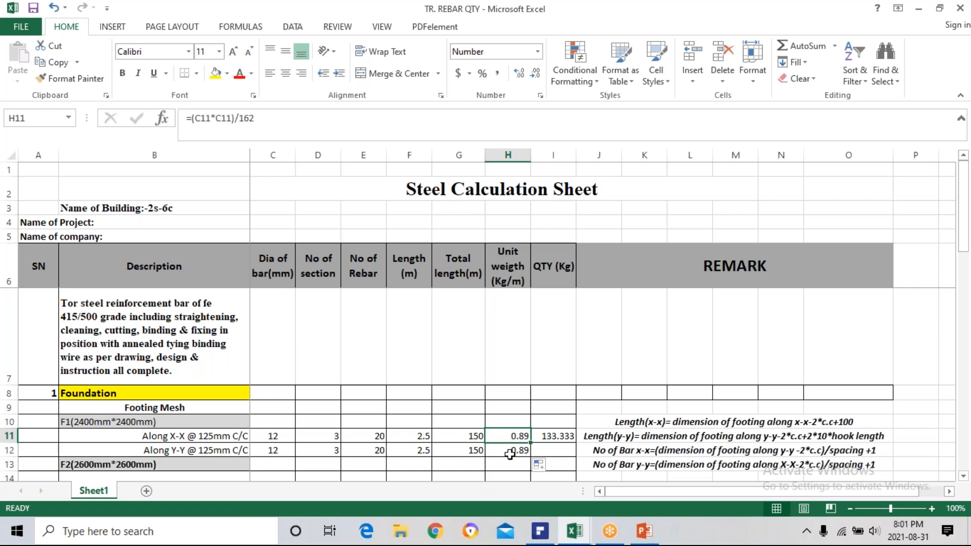
left_click(509, 450)
double_click(510, 450)
key("Escape")
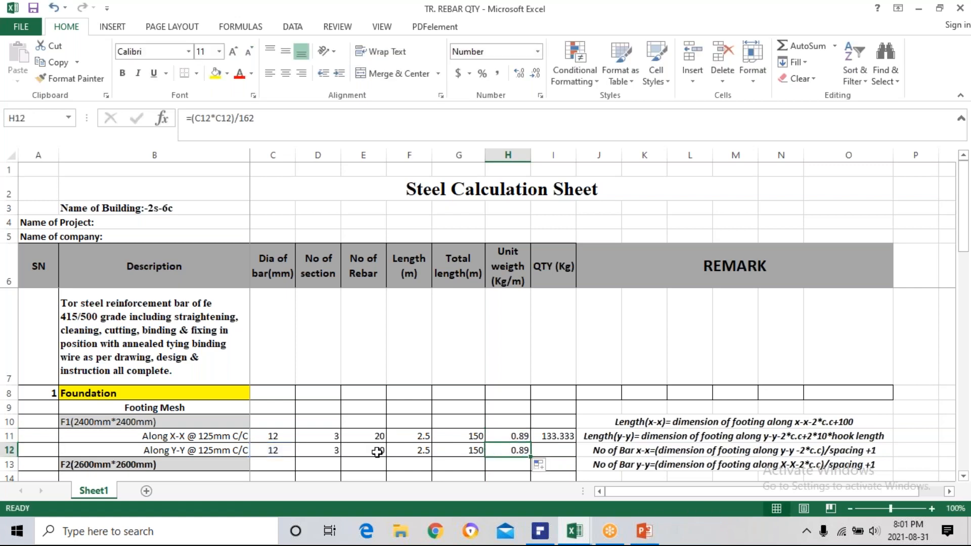
Test the unit weight formula with a bar diameter of 16 in C12, and restore the diameter to 12.
left_click(284, 451)
type("1")
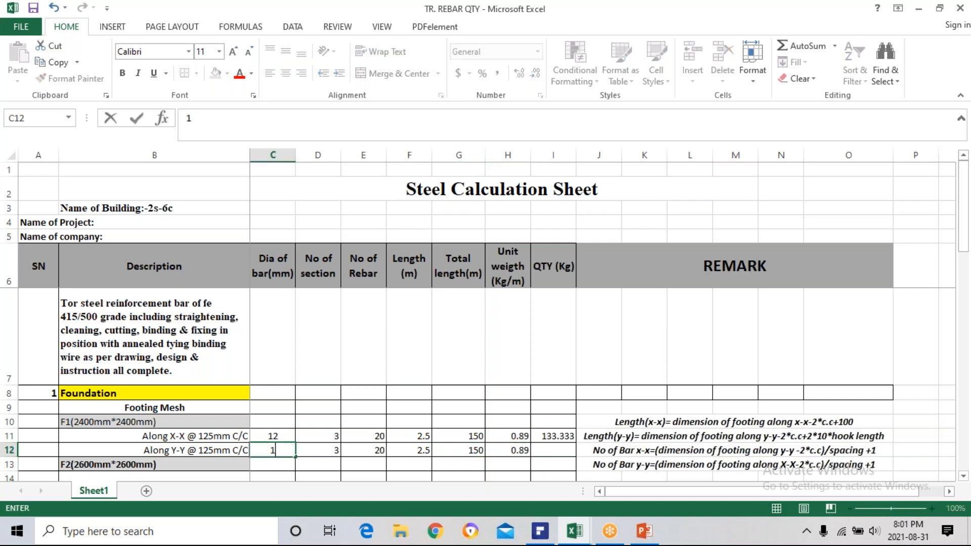
key("Return")
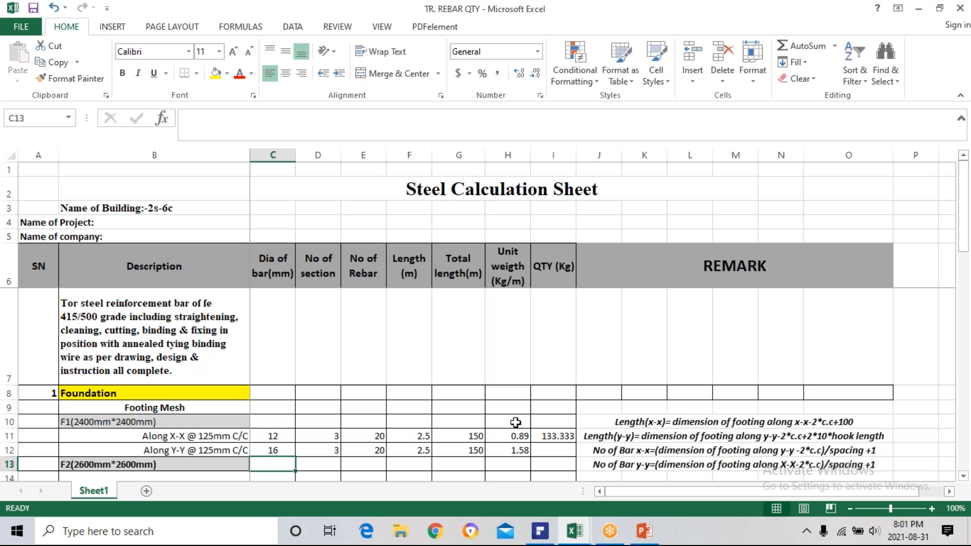
left_click(283, 450)
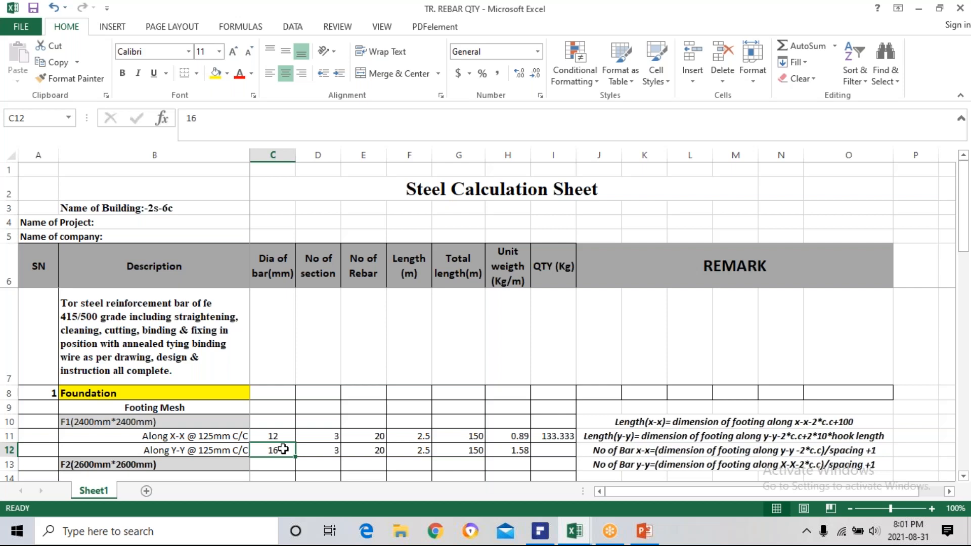
key("BackSpace")
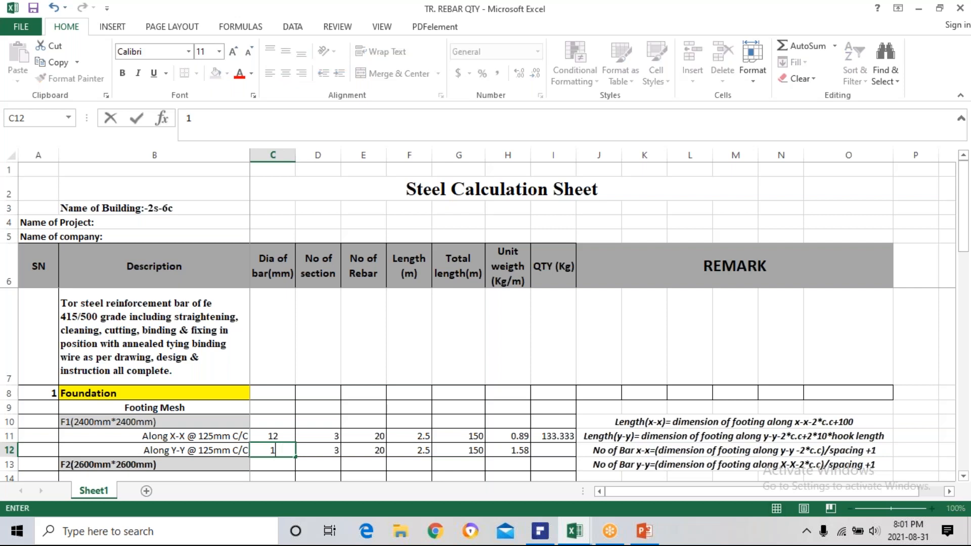
key("Return")
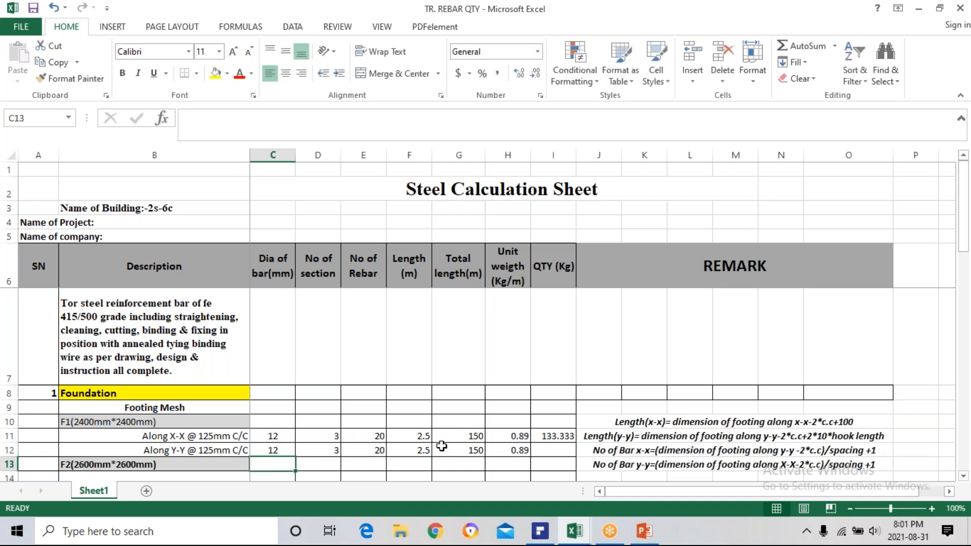
Fill the quantity formula from I11 down into I12 for F1's Along Y-Y bars.
left_click(567, 440)
left_click_drag(575, 444, 557, 448)
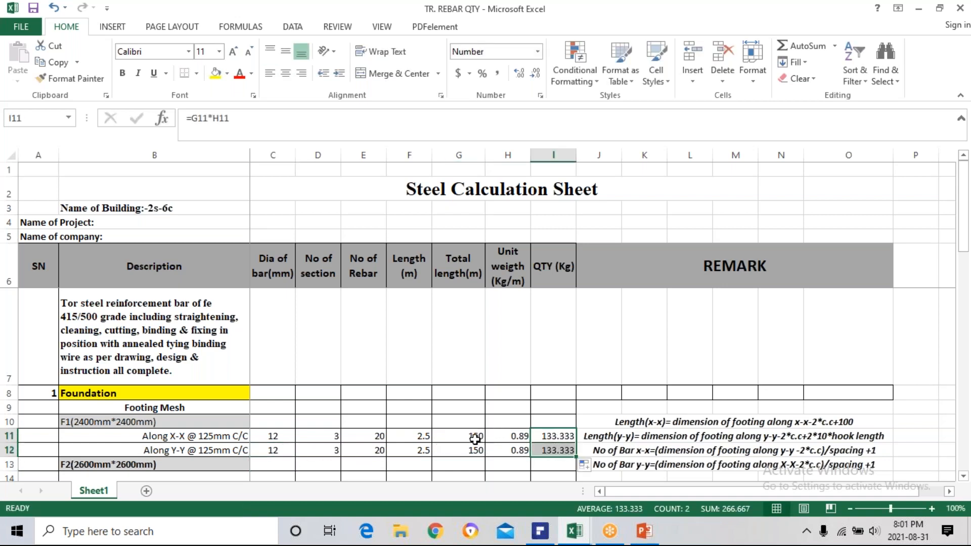
Copy the description "Along X-X @ 125mm C/C" from B11 into B14 under footing F2.
scroll(434, 450, "down", 2)
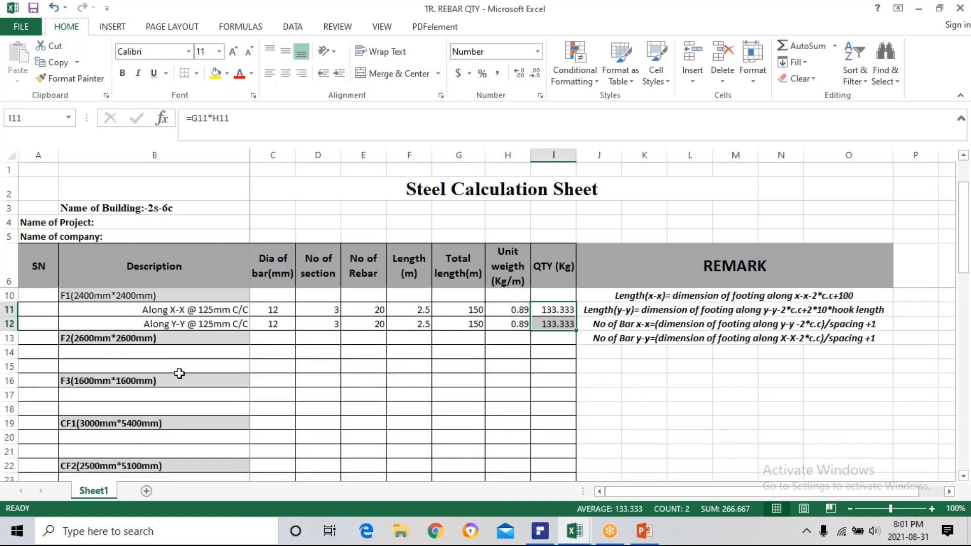
left_click(134, 351)
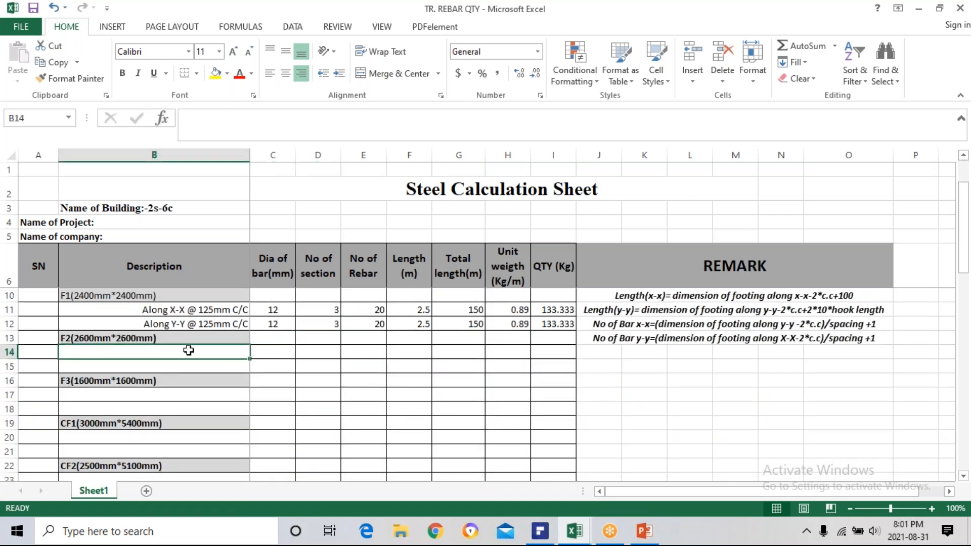
scroll(188, 351, "up", 1)
left_click(183, 438)
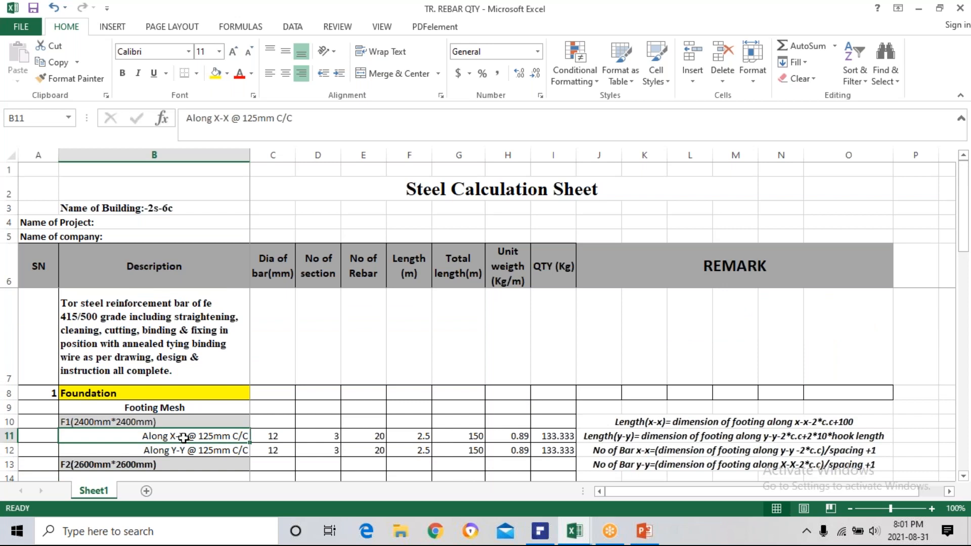
key("ctrl+c")
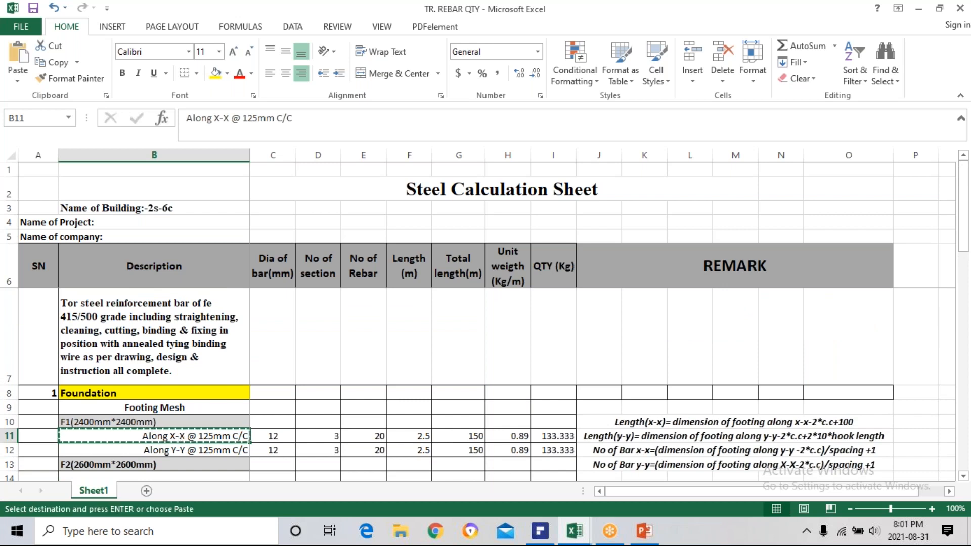
scroll(187, 439, "down", 1)
left_click(176, 350)
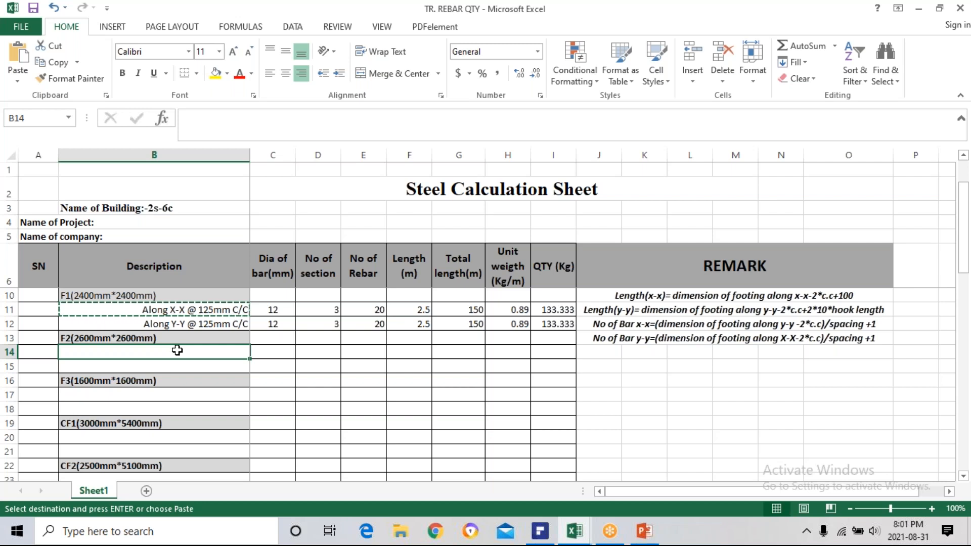
key("ctrl+v")
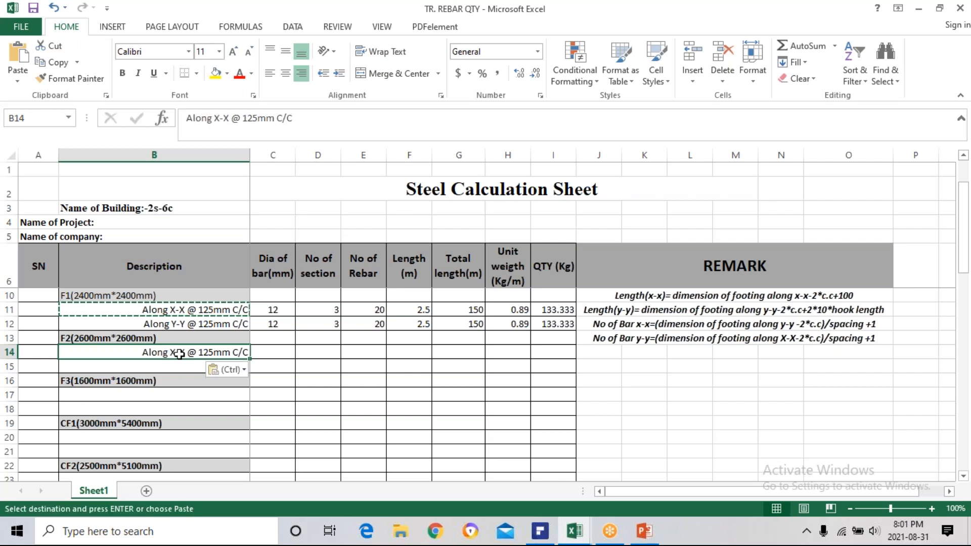
Copy the description "Along Y-Y @ 125mm C/C" from B12 into B15 under footing F2.
left_click_drag(197, 315, 196, 323)
left_click(198, 325)
key("ctrl+c")
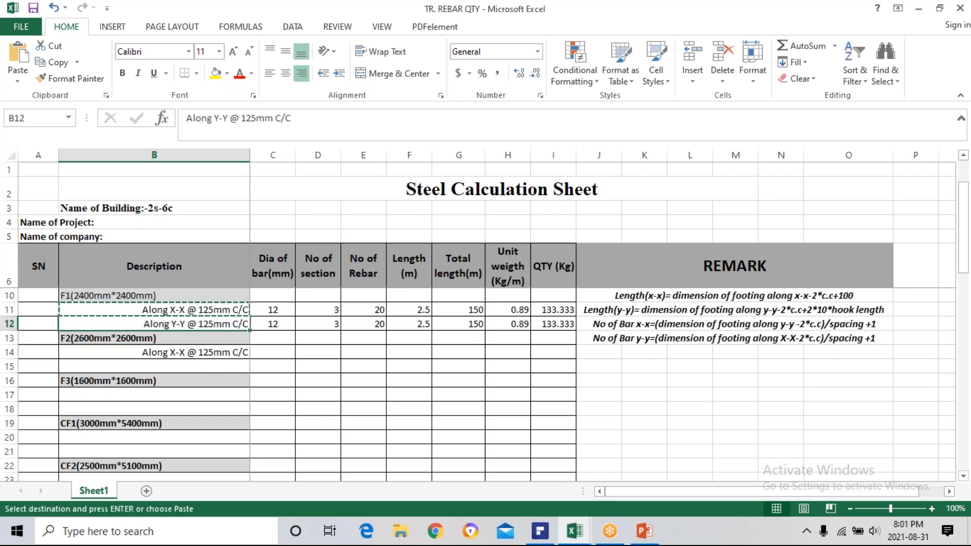
left_click(191, 364)
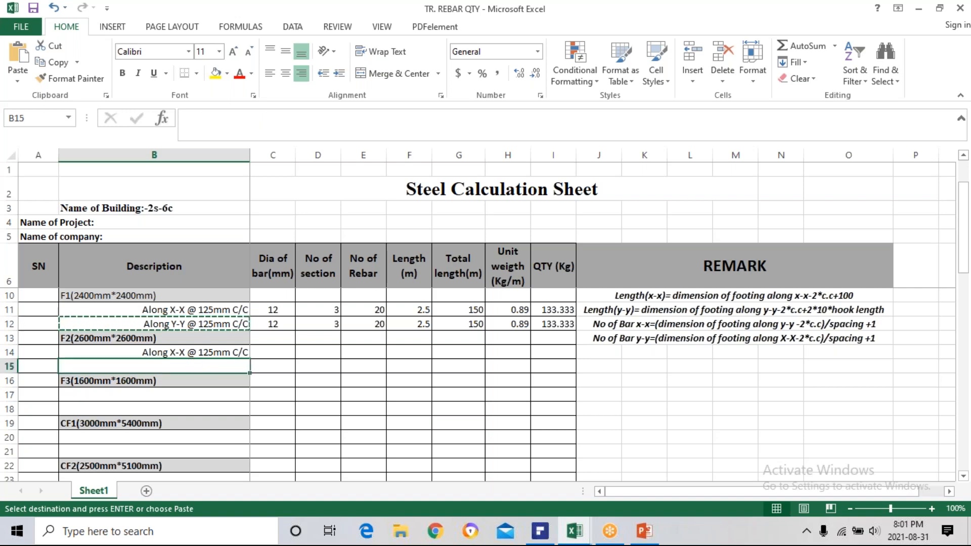
key("ctrl+v")
key("Escape")
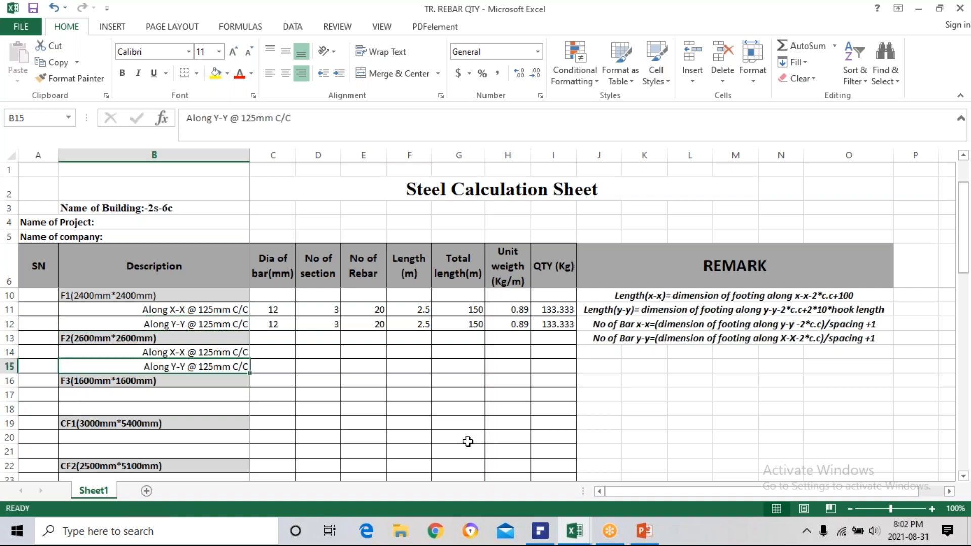
Switch to the SCHOOL NO. 11 drawings in PDFelement and look through the structural sheets for the reinforcement schedule of footings.
left_click(540, 531)
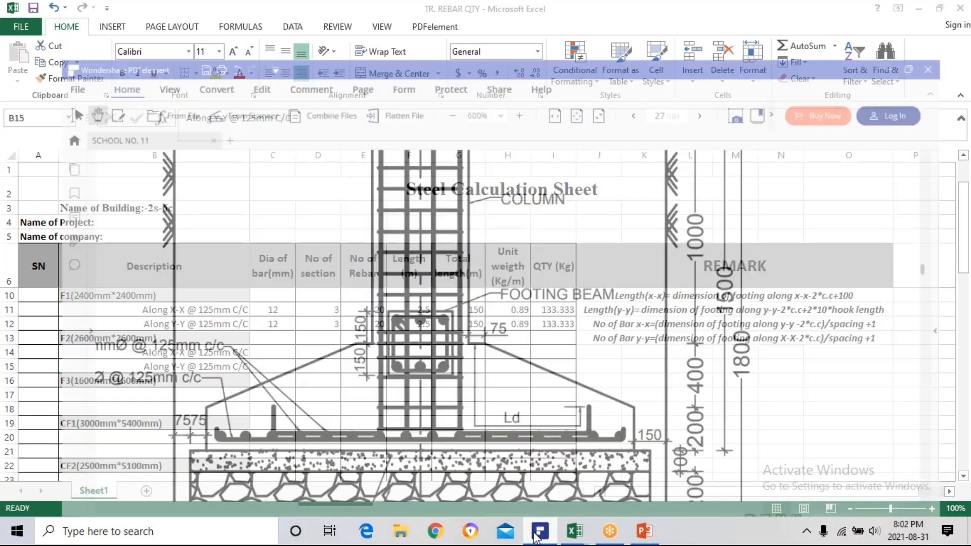
scroll(429, 363, "down", 6, "ctrl")
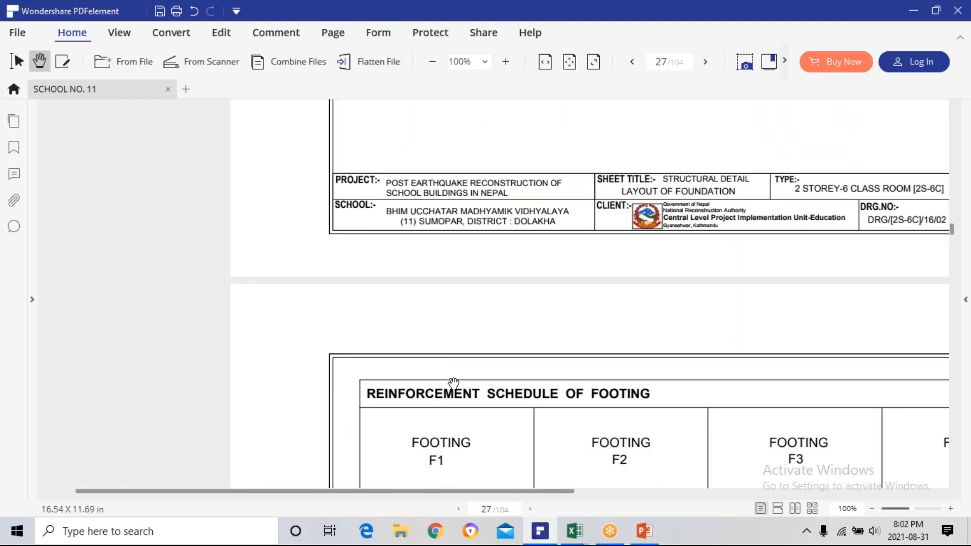
scroll(516, 432, "down", 1, "ctrl")
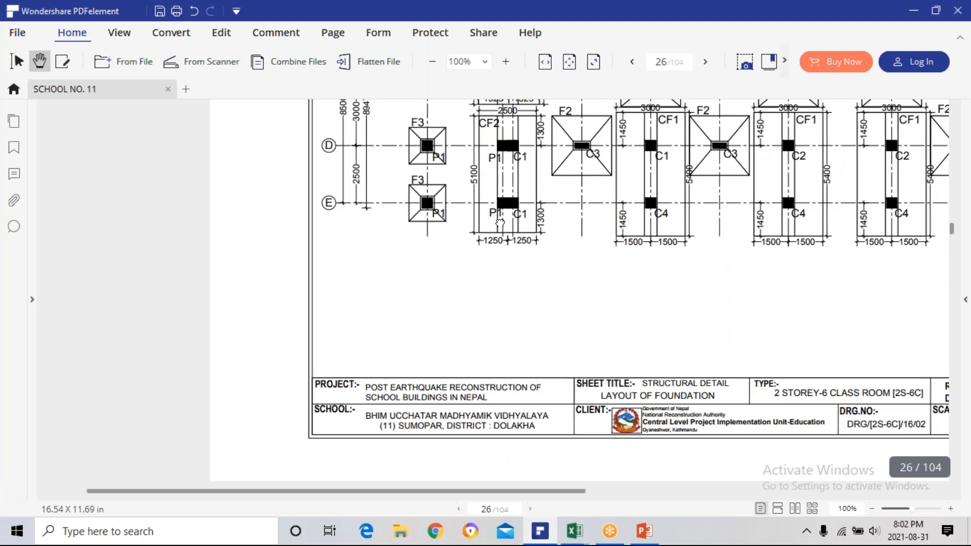
scroll(501, 334, "down", 1, "ctrl")
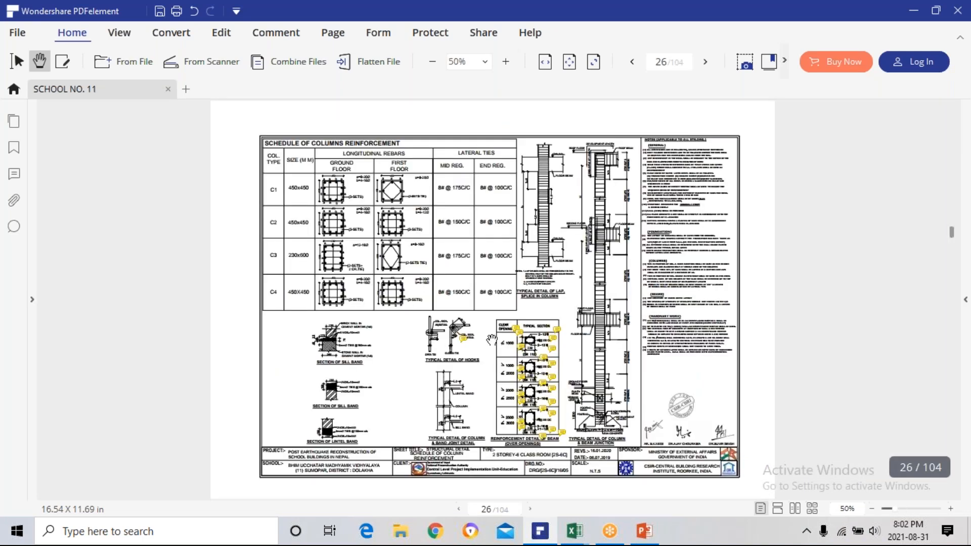
scroll(475, 330, "down", 1, "ctrl")
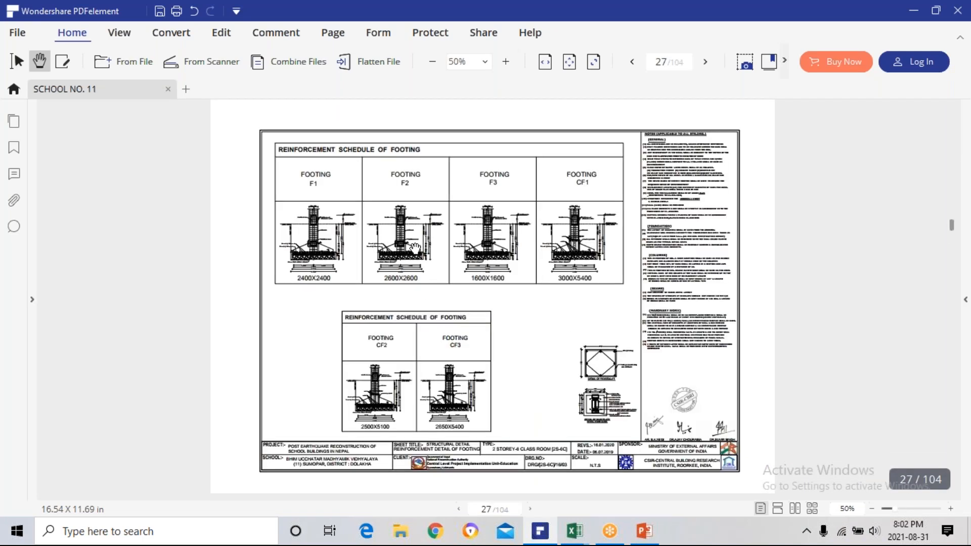
scroll(415, 247, "up", 4, "ctrl")
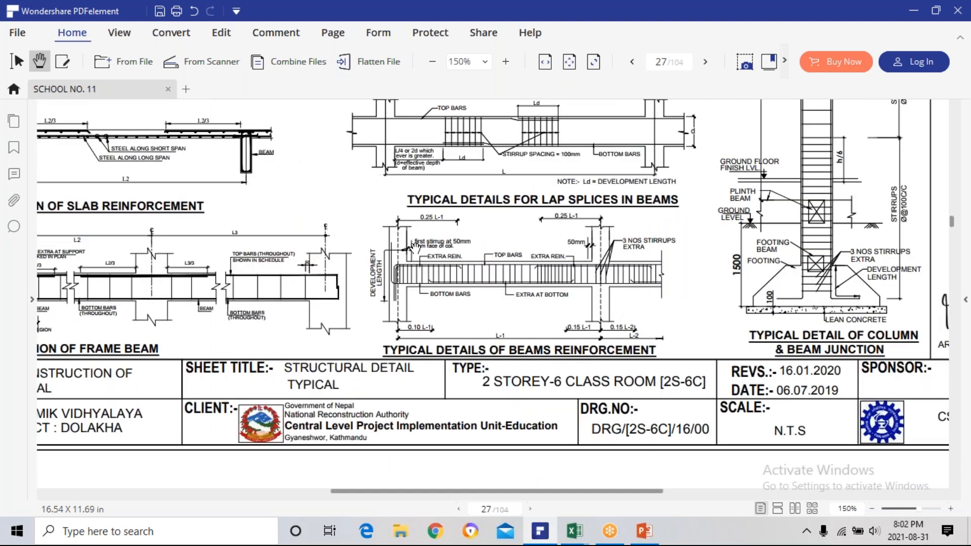
scroll(420, 251, "down", 4, "ctrl")
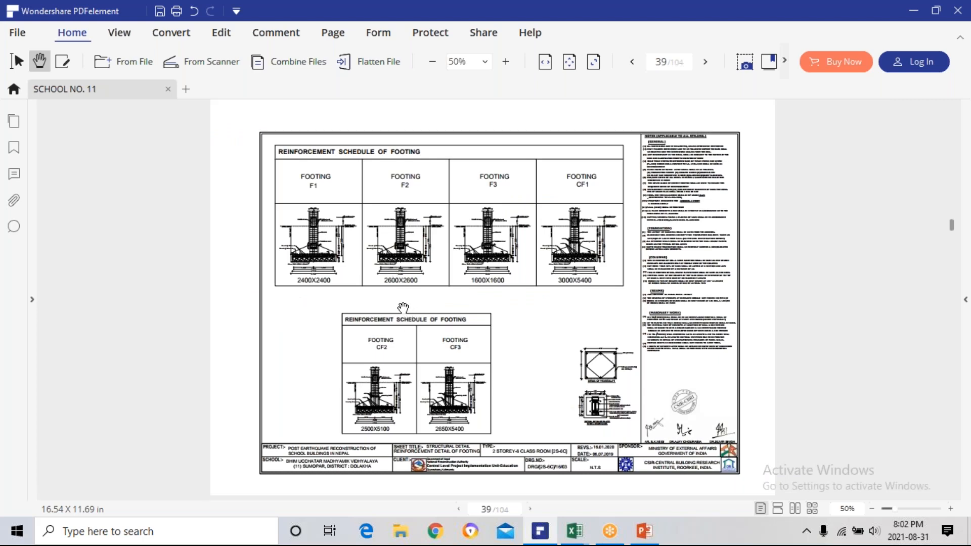
scroll(403, 308, "up", 1, "ctrl")
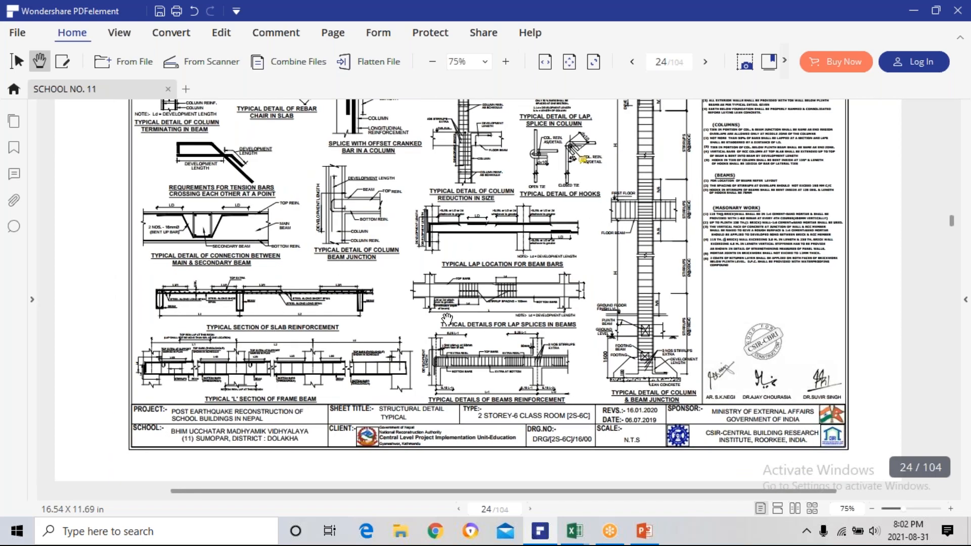
scroll(561, 158, "up", 1, "ctrl")
scroll(451, 340, "down", 2, "ctrl")
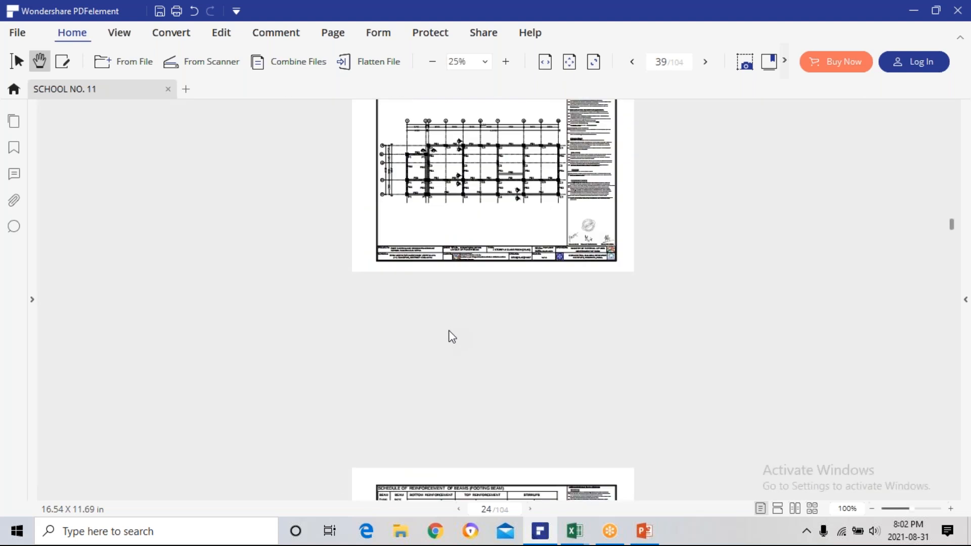
scroll(452, 339, "up", 3)
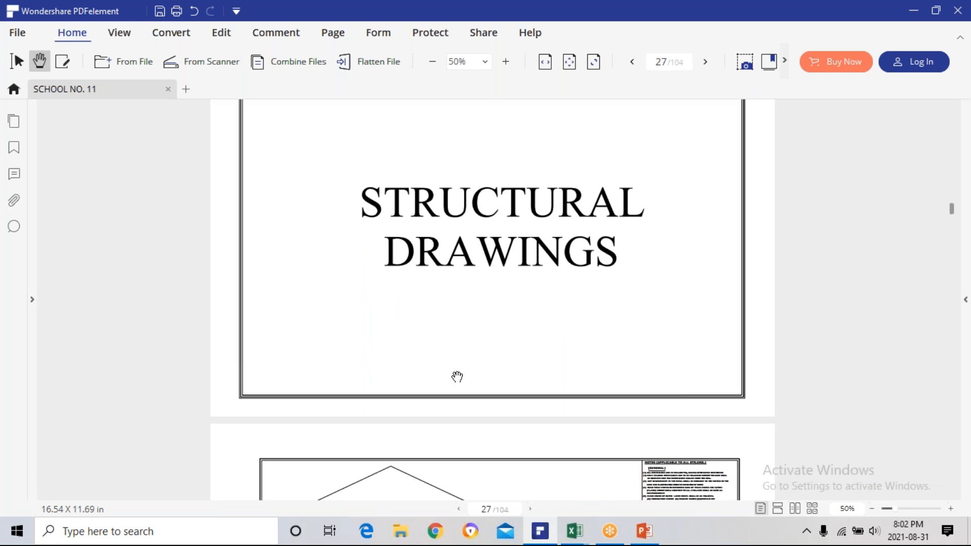
scroll(456, 376, "down", 3)
scroll(457, 376, "down", 1)
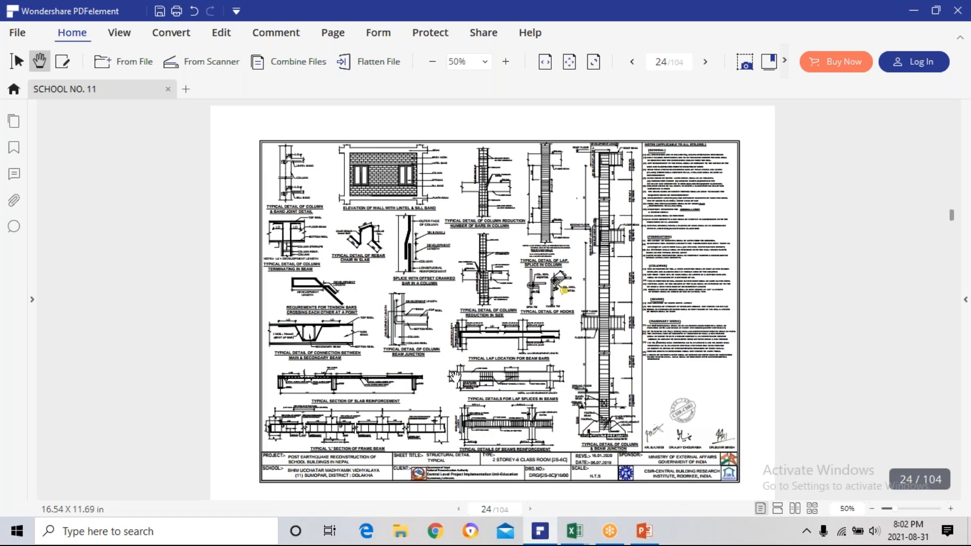
scroll(455, 376, "down", 1)
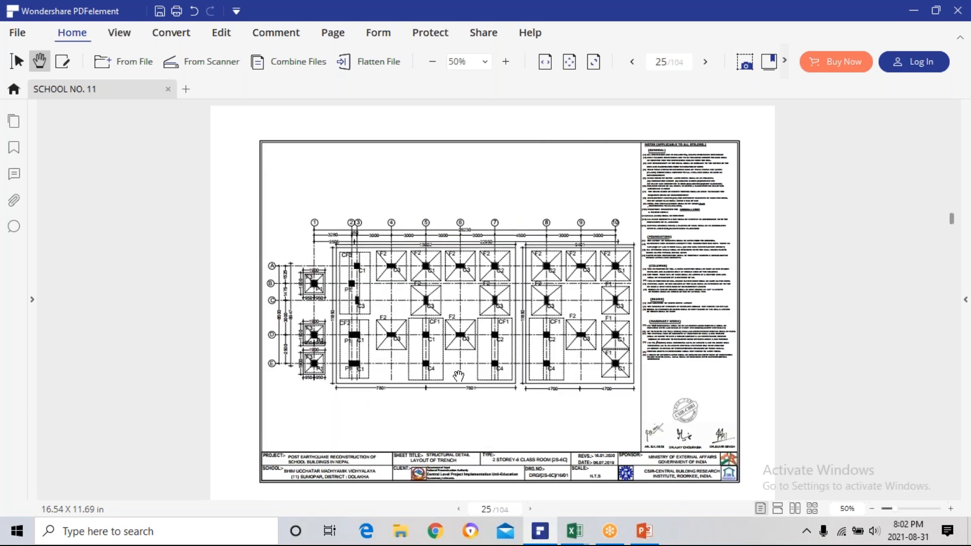
scroll(459, 375, "down", 1)
scroll(427, 368, "down", 1)
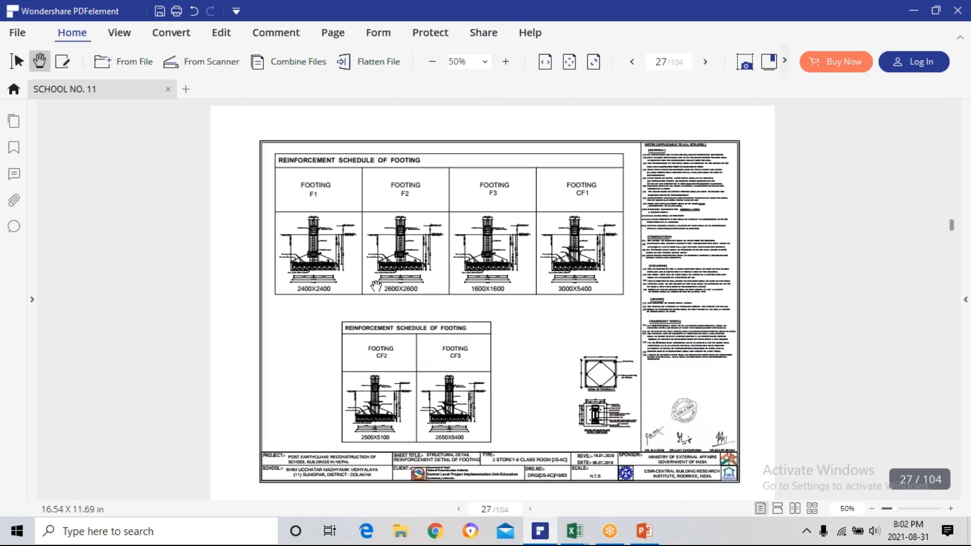
Find the foundation layout plan on page 26 and examine where the F2 footings are located.
scroll(383, 271, "up", 1)
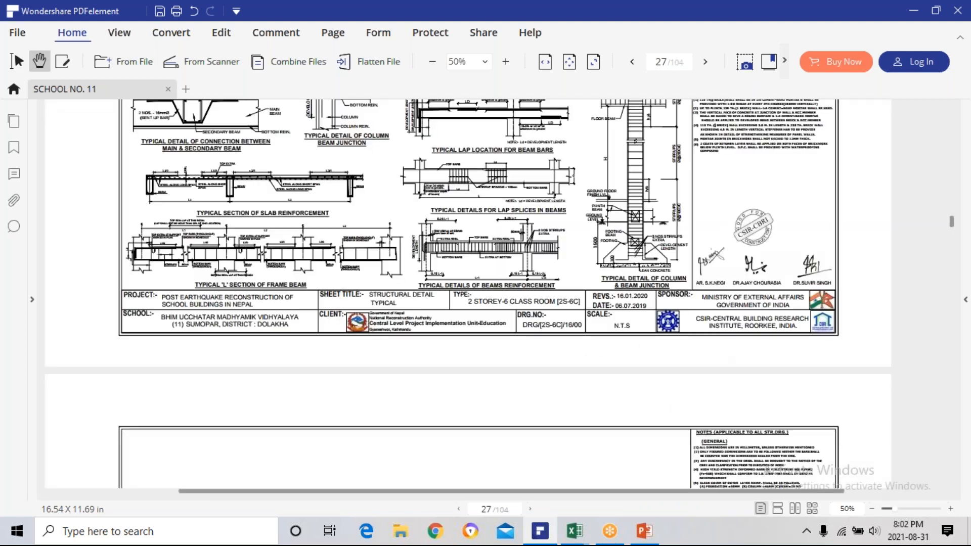
scroll(455, 379, "up", 2)
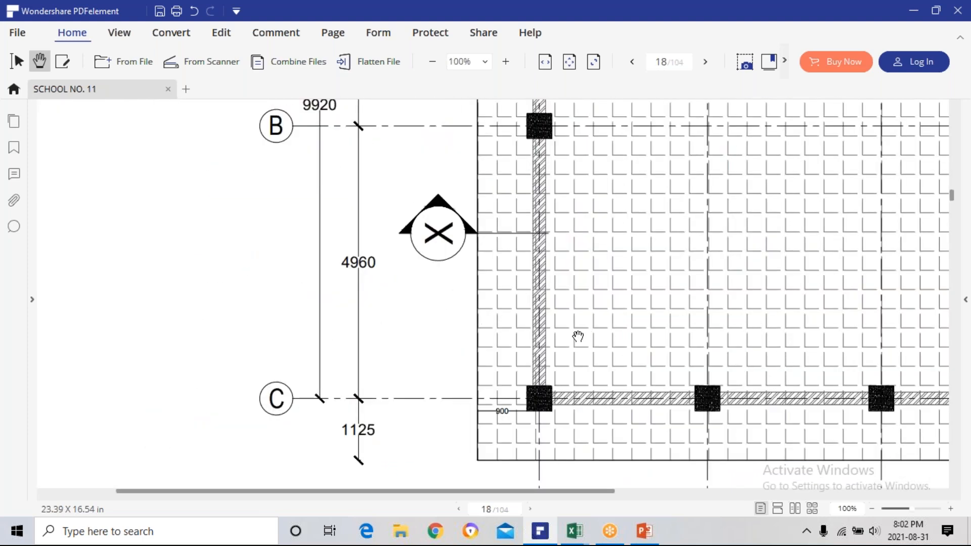
scroll(578, 337, "down", 2, "ctrl")
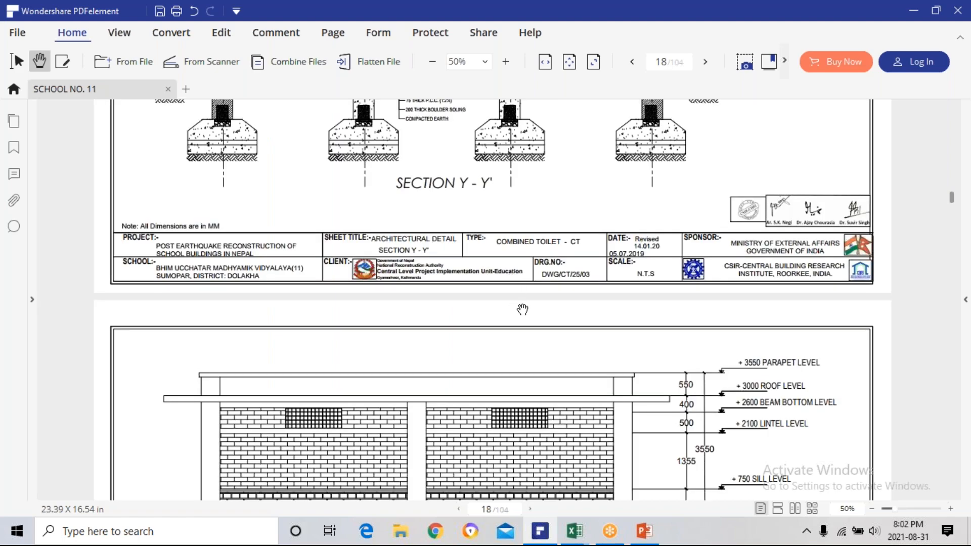
scroll(522, 309, "down", 15)
scroll(525, 315, "down", 4)
scroll(505, 300, "up", 3)
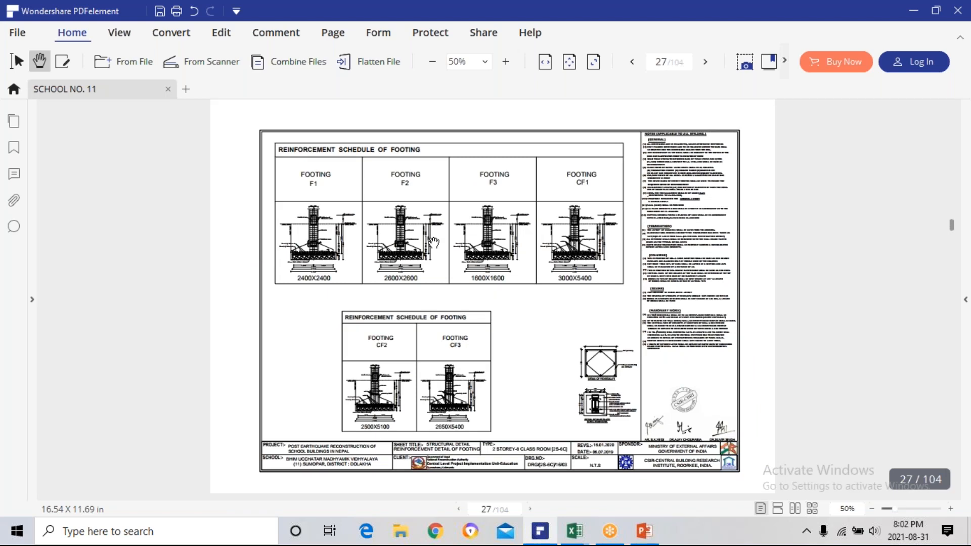
scroll(326, 240, "up", 1)
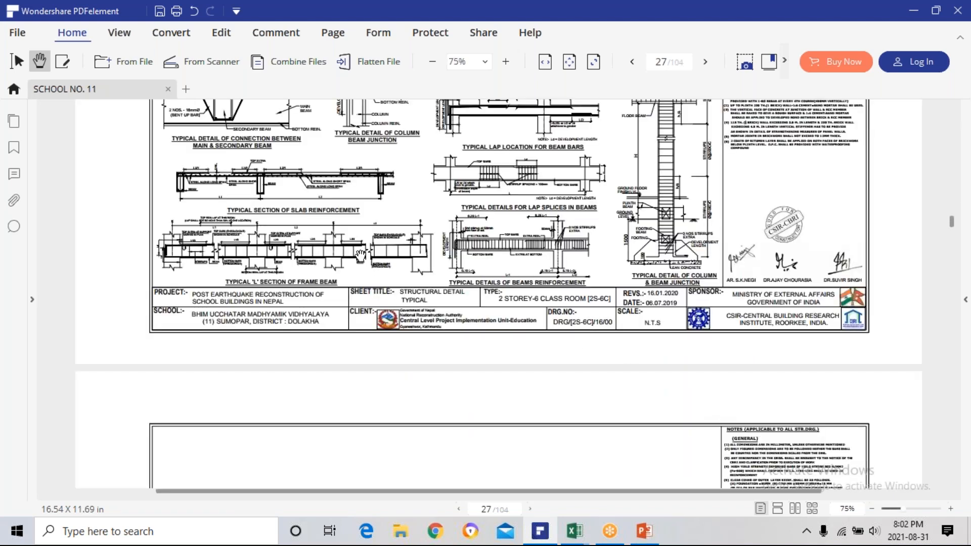
scroll(379, 270, "up", 5)
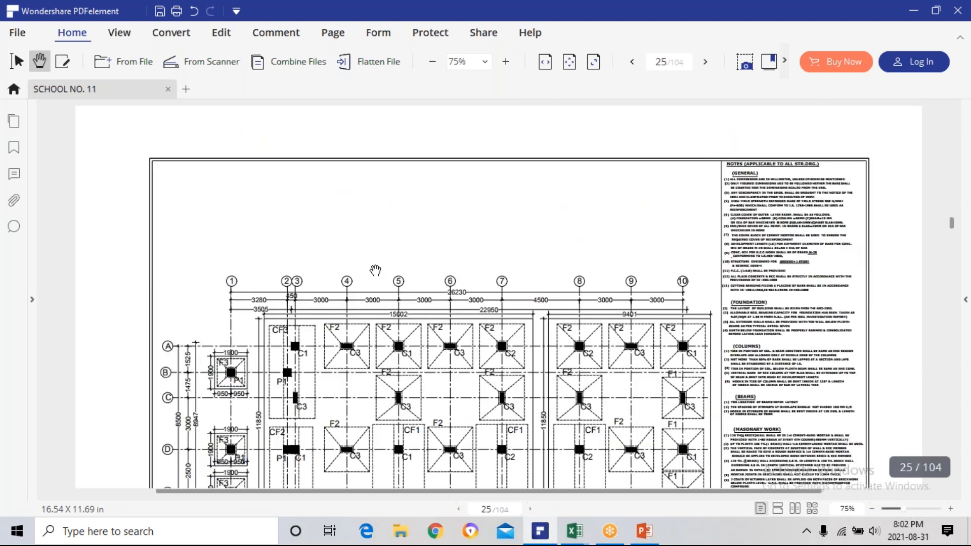
scroll(375, 271, "down", 4)
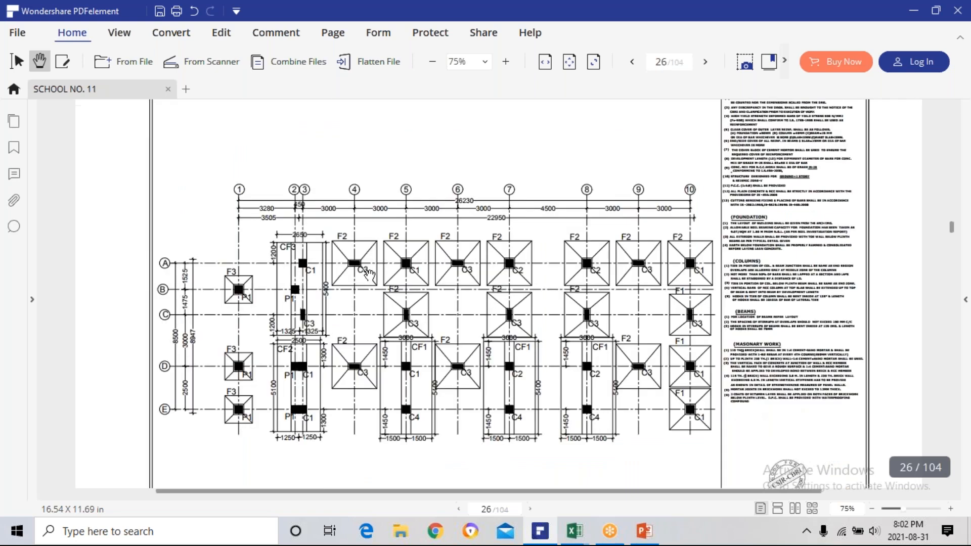
Examine footing F2's section in the reinforcement schedule on page 27 for its bar diameter, spacing and dimensions.
scroll(369, 276, "down", 4)
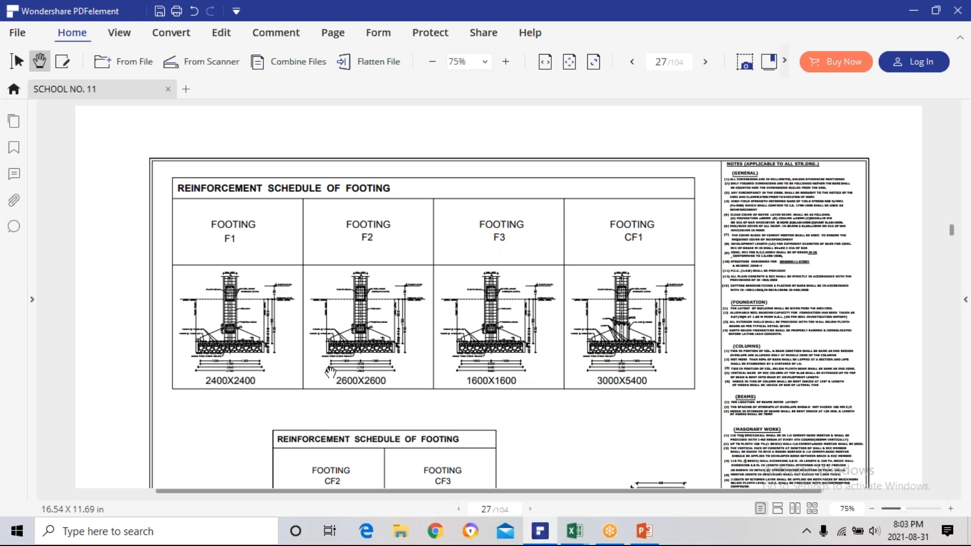
scroll(334, 364, "up", 2)
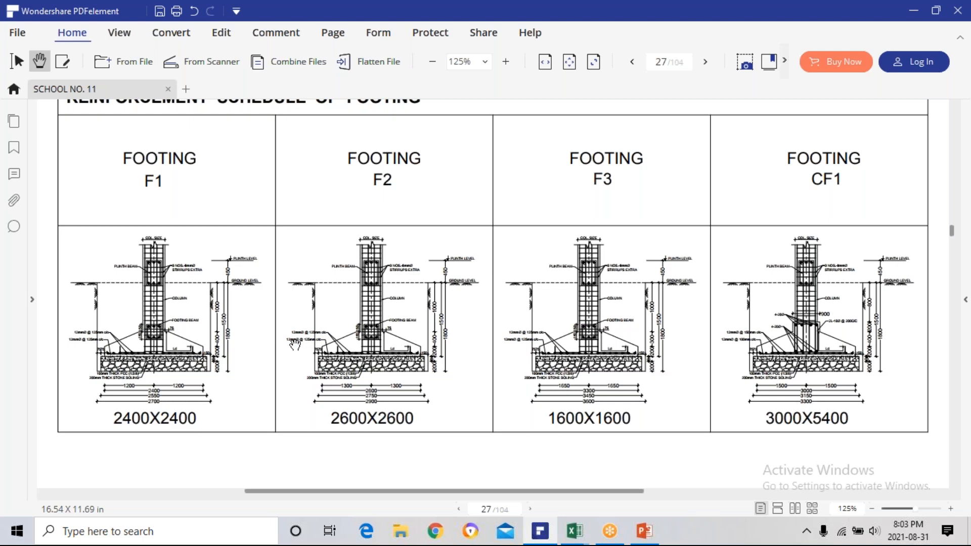
scroll(290, 345, "up", 4, "ctrl")
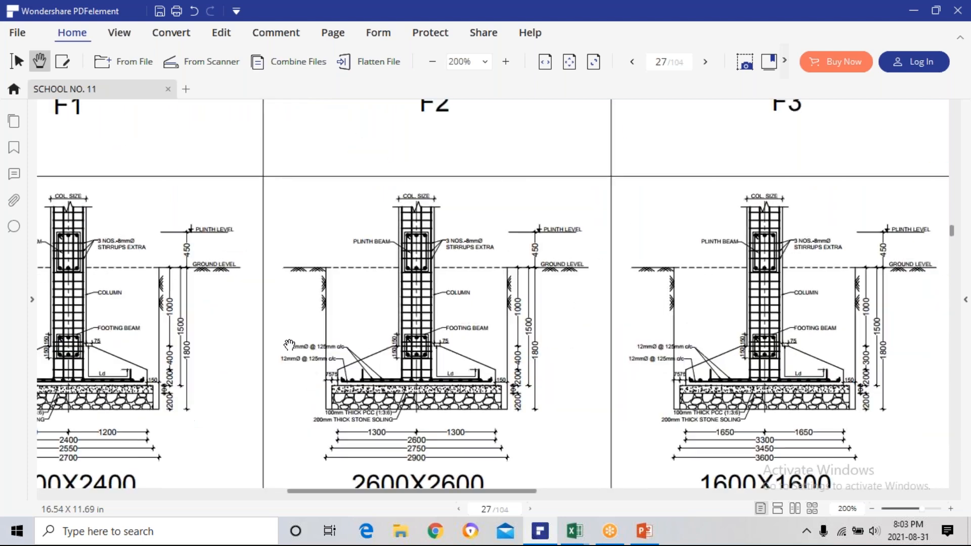
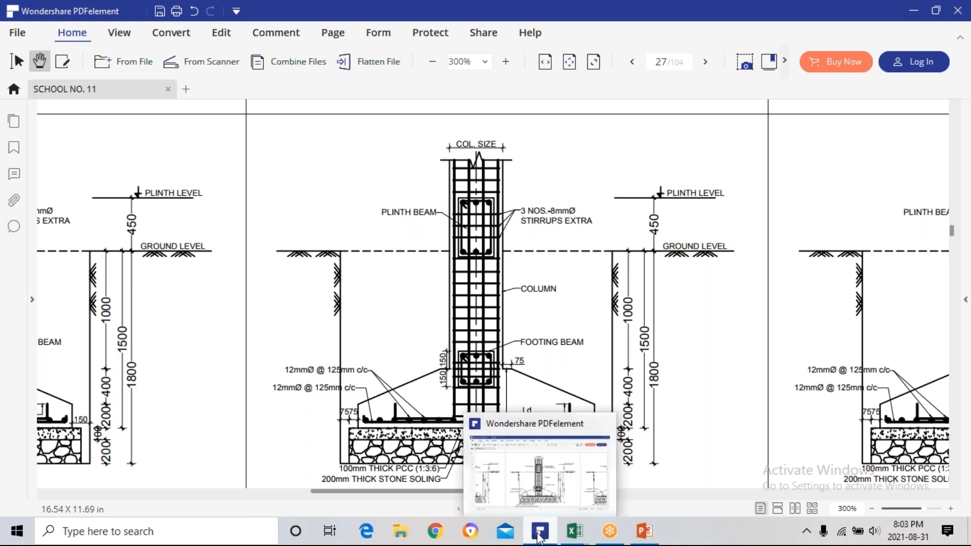
Switch to the TR. REBAR QTY workbook in Excel and enter 12 as the bar diameter for both F2 rows, C14 and C15.
left_click(575, 531)
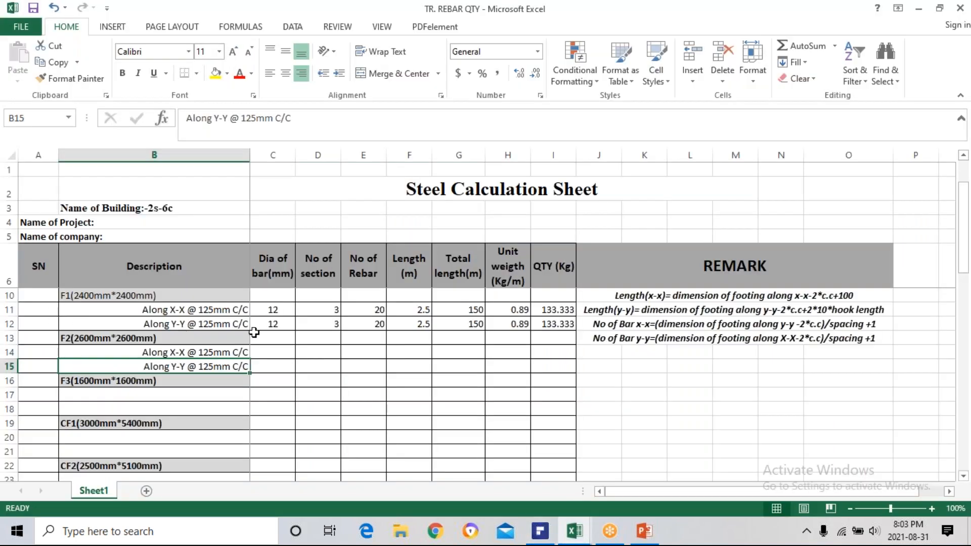
left_click(264, 350)
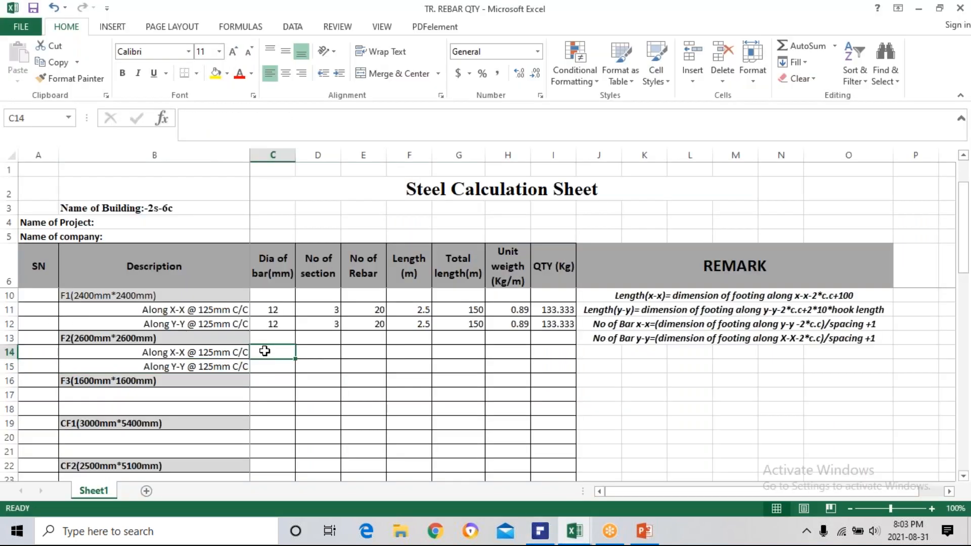
type("12")
key("Return")
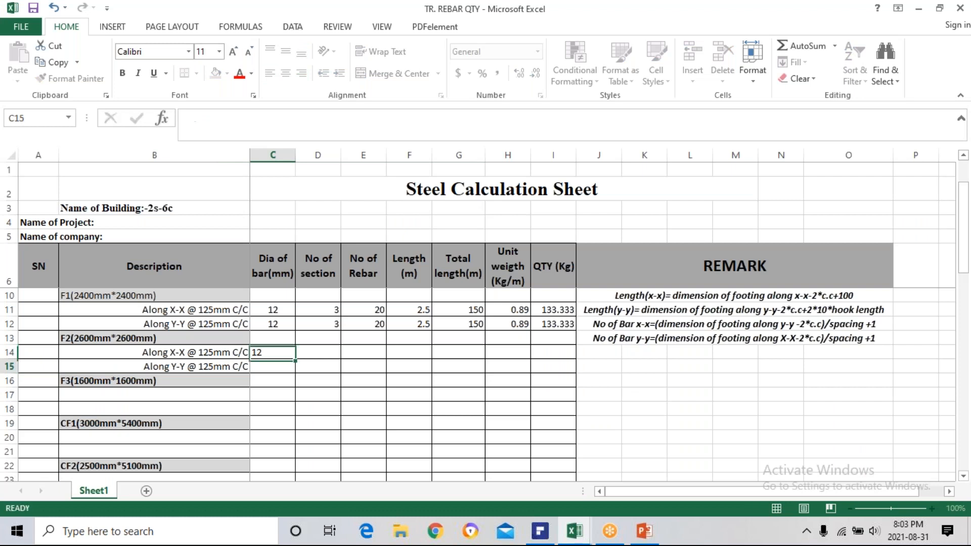
type("12")
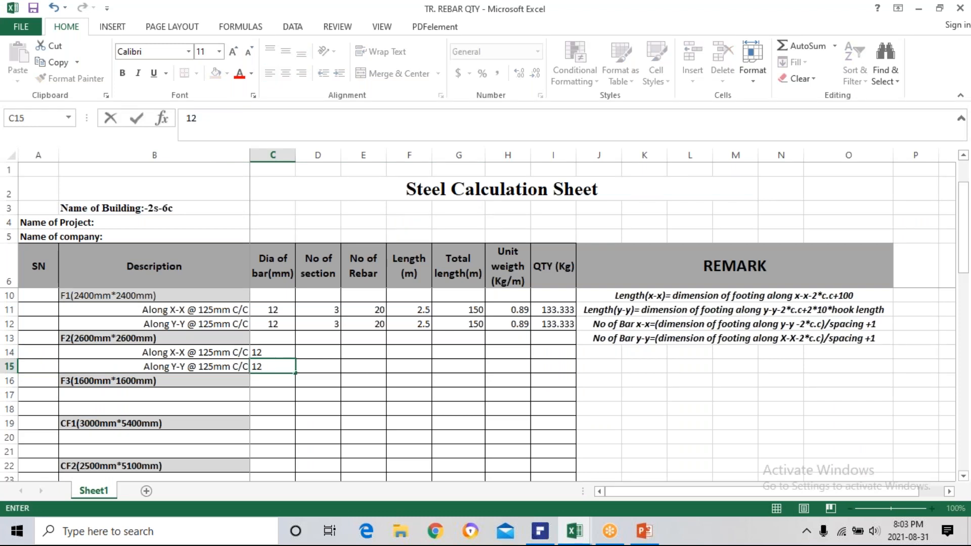
key("Return")
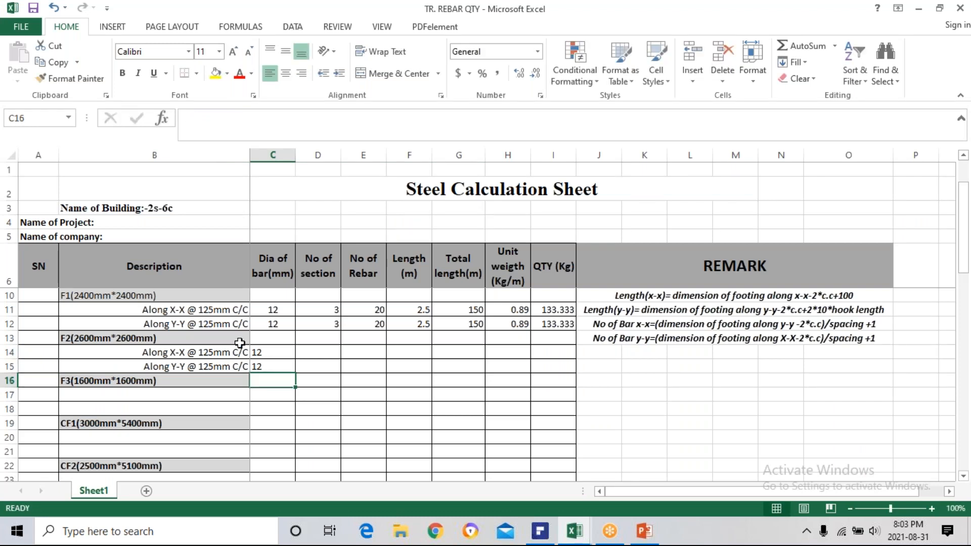
Count the F2 footings on the foundation layout plan in PDFelement, and enter 13 as the number of sections in Excel cells D14 and D15.
left_click(310, 352)
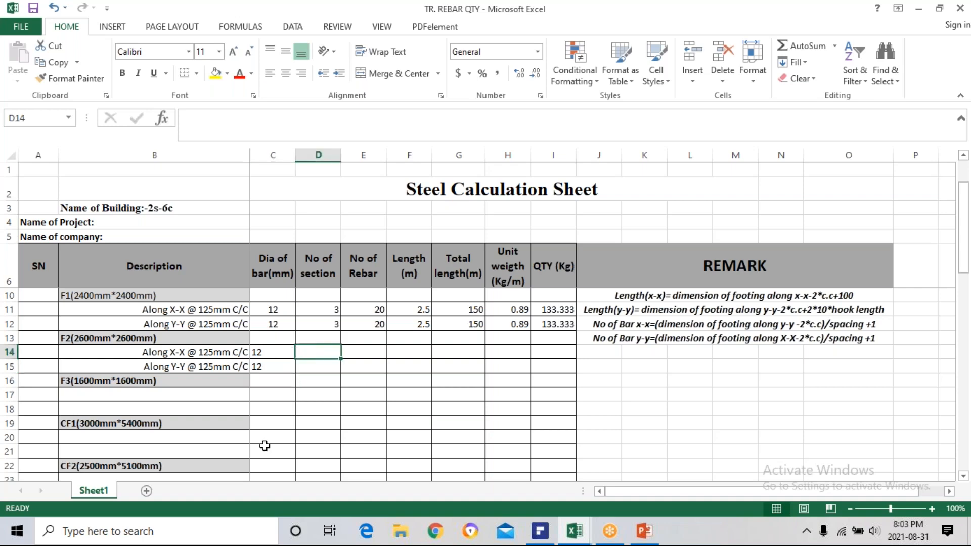
left_click(541, 536)
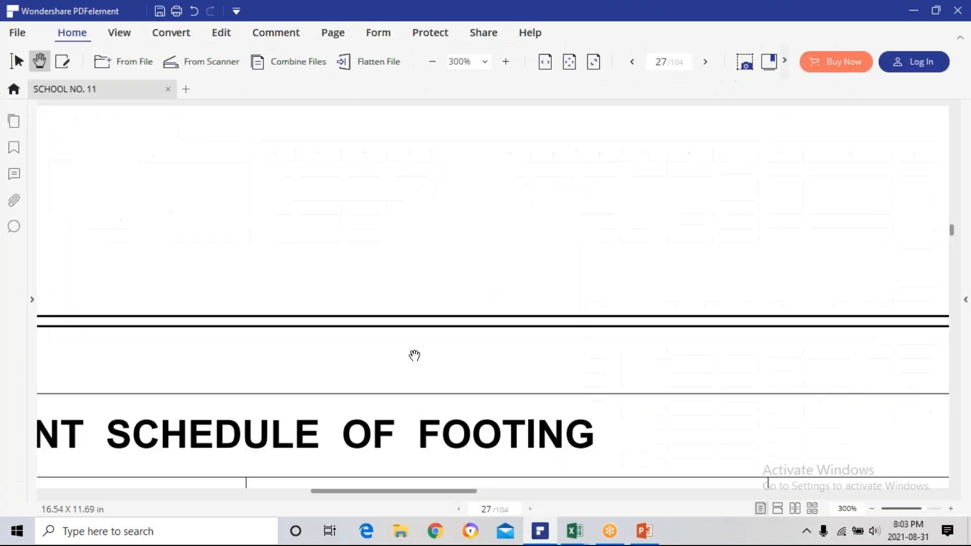
scroll(414, 357, "down", 4, "ctrl")
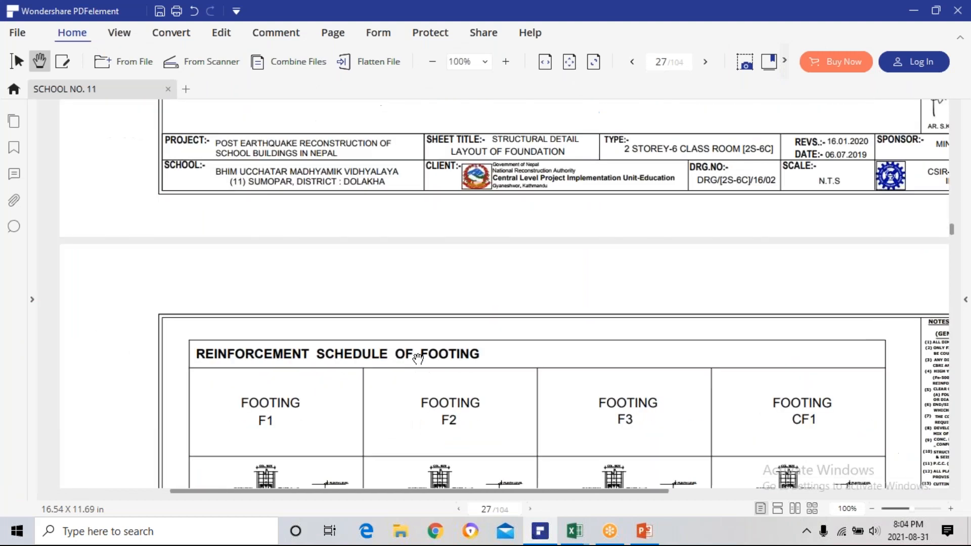
scroll(443, 293, "up", 5)
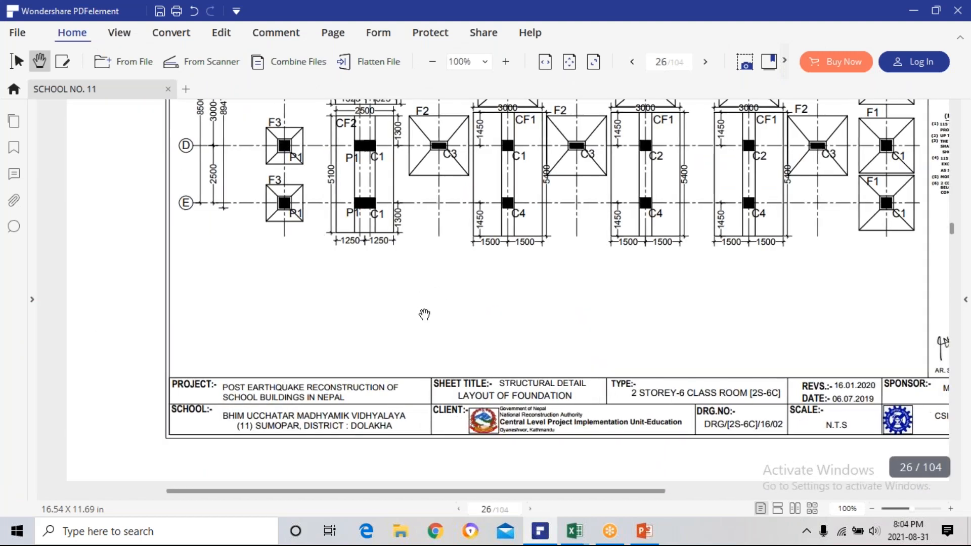
scroll(445, 337, "up", 3)
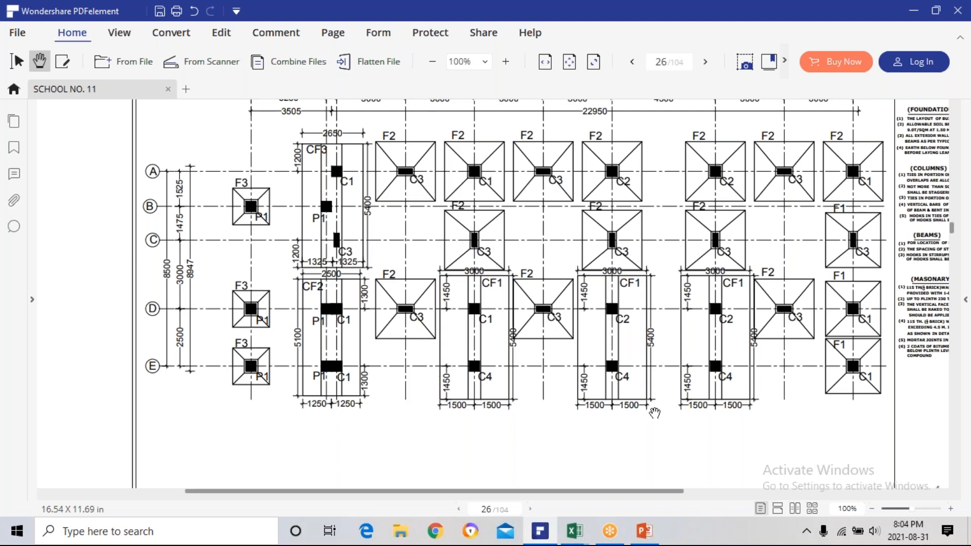
left_click(574, 531)
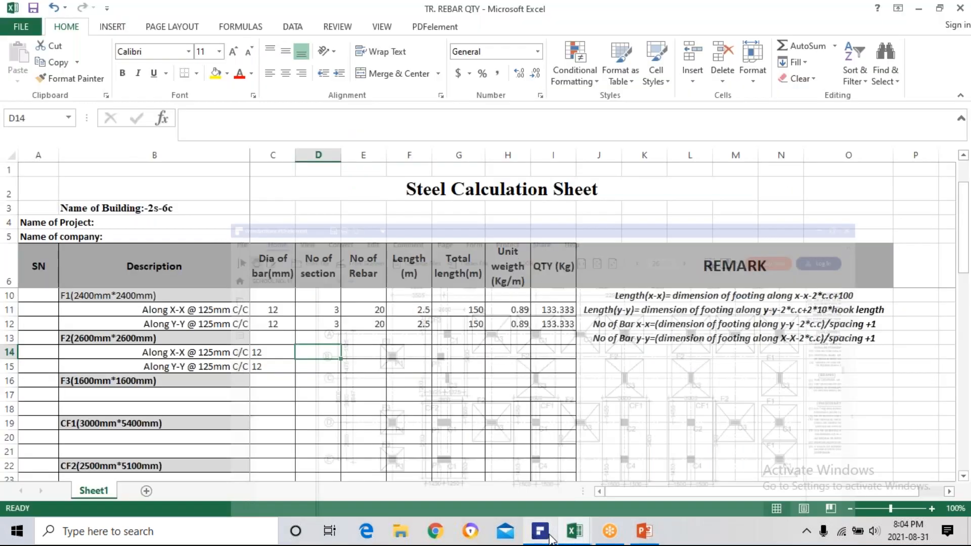
type("13")
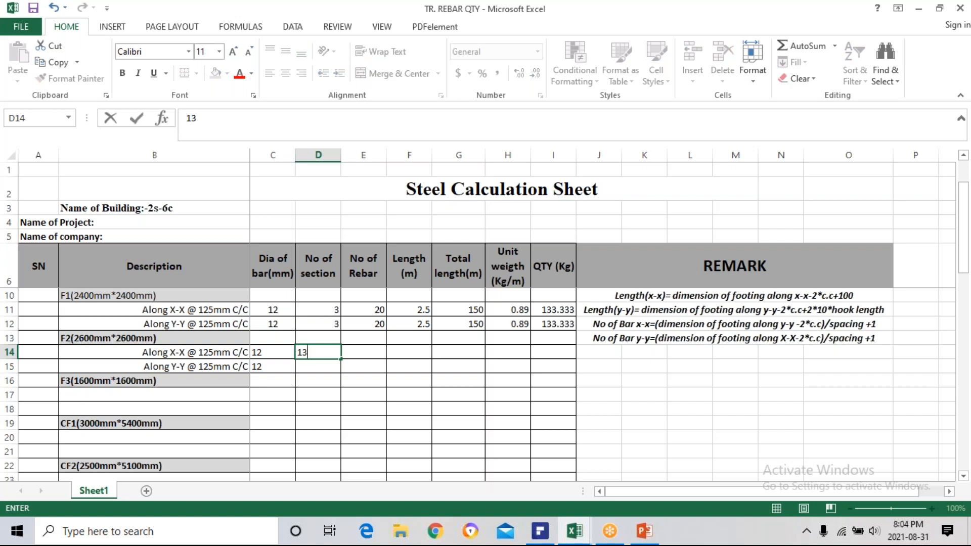
key("Return")
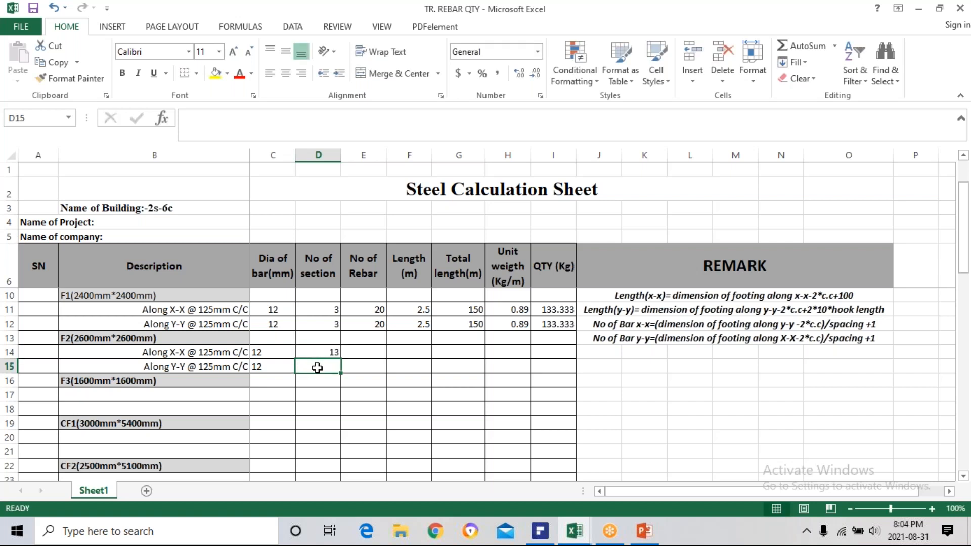
type("13")
key("Return")
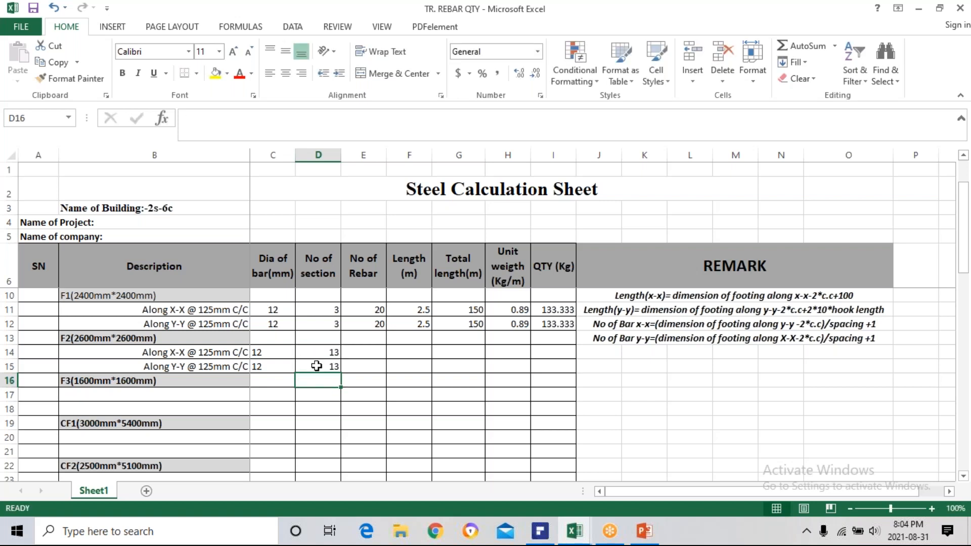
Calculate the number of X-X bars for footing F2 in E14 with the formula =(2600-2*50)/125+1.
left_click(369, 353)
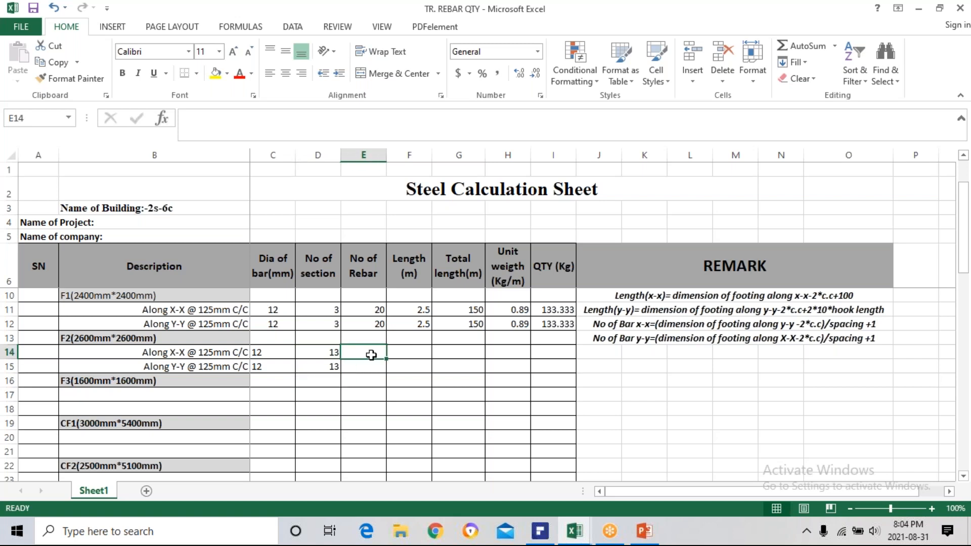
type("=")
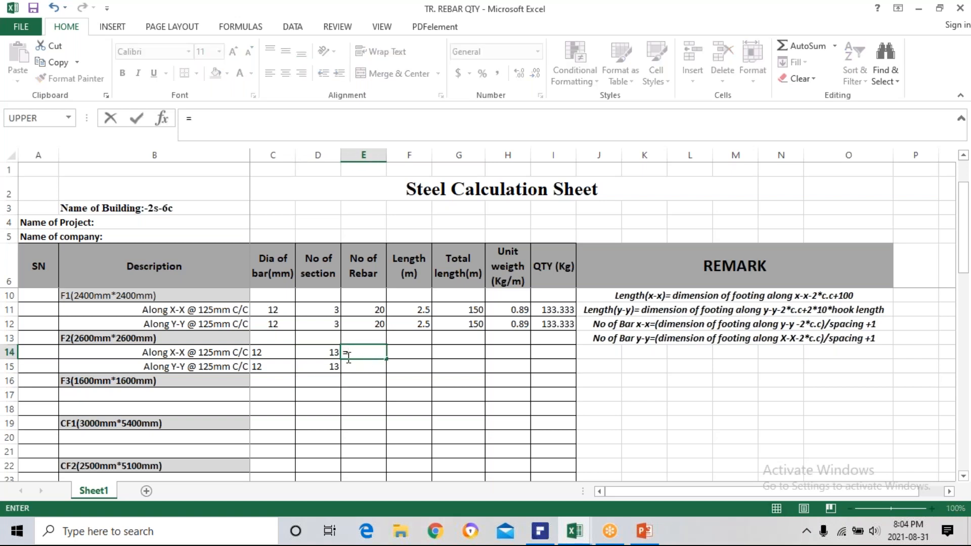
type("(2600-2*50")
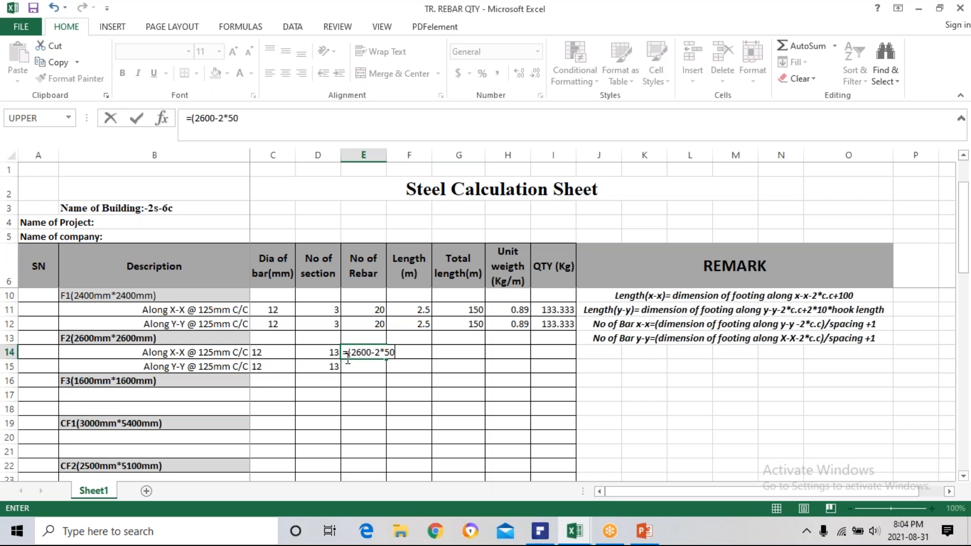
type(")/125")
type("+1")
key("Return")
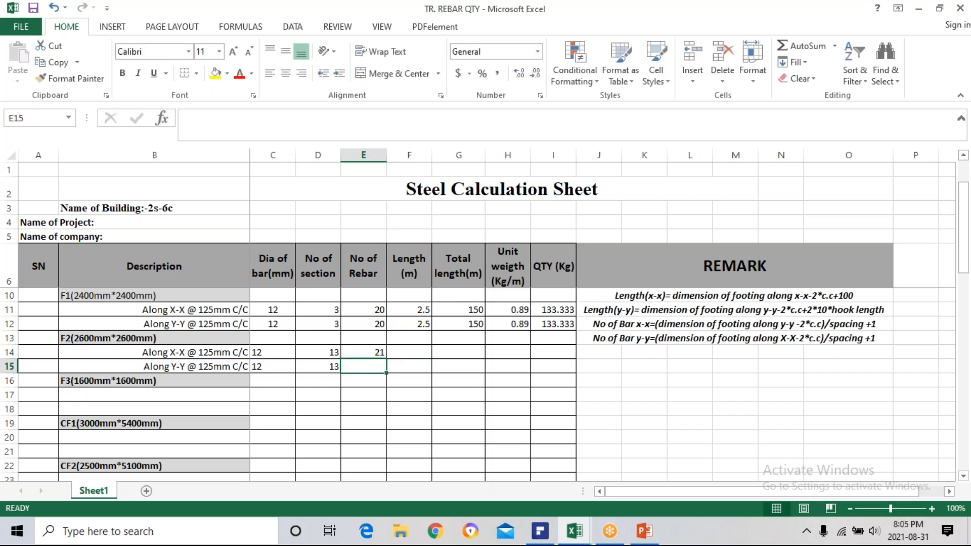
Discard the rebar count formula from E14.
double_click(356, 352)
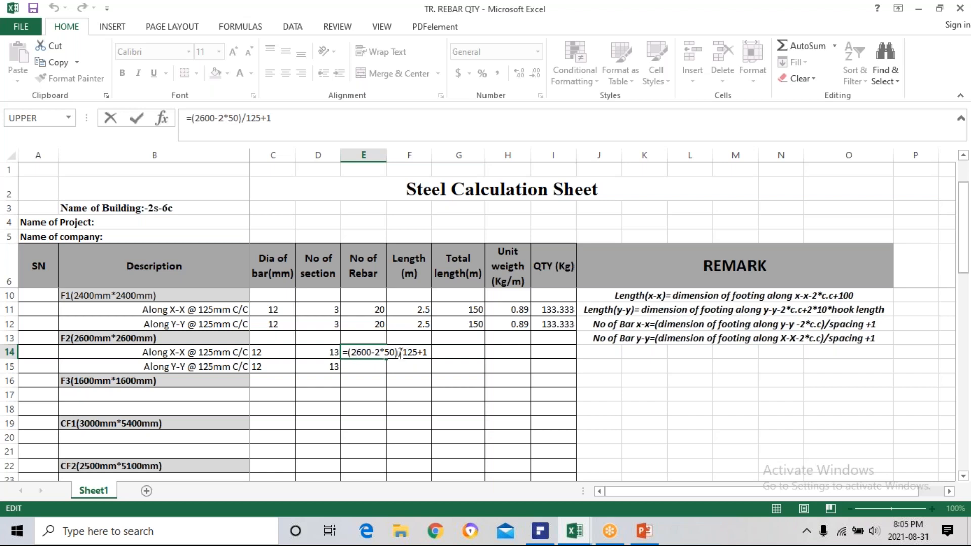
key("Delete")
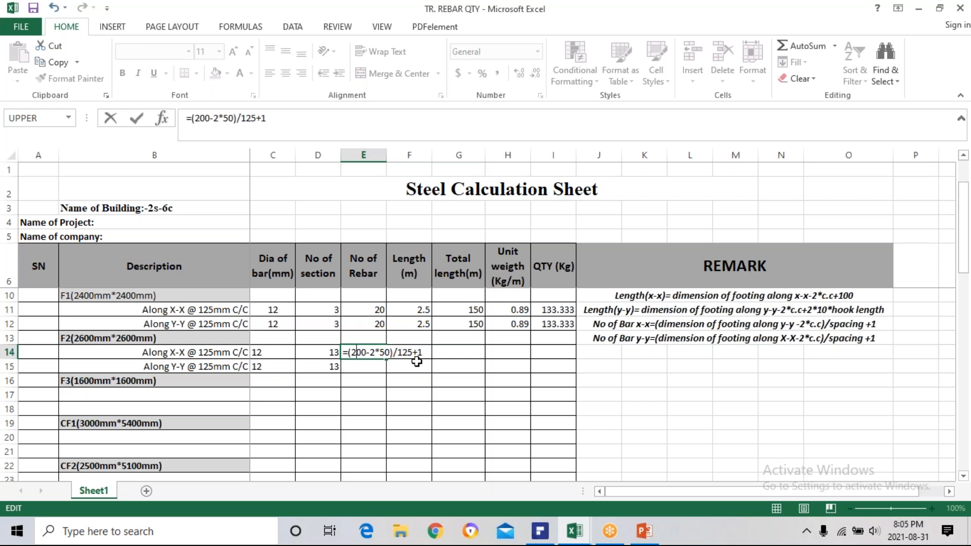
key("Escape")
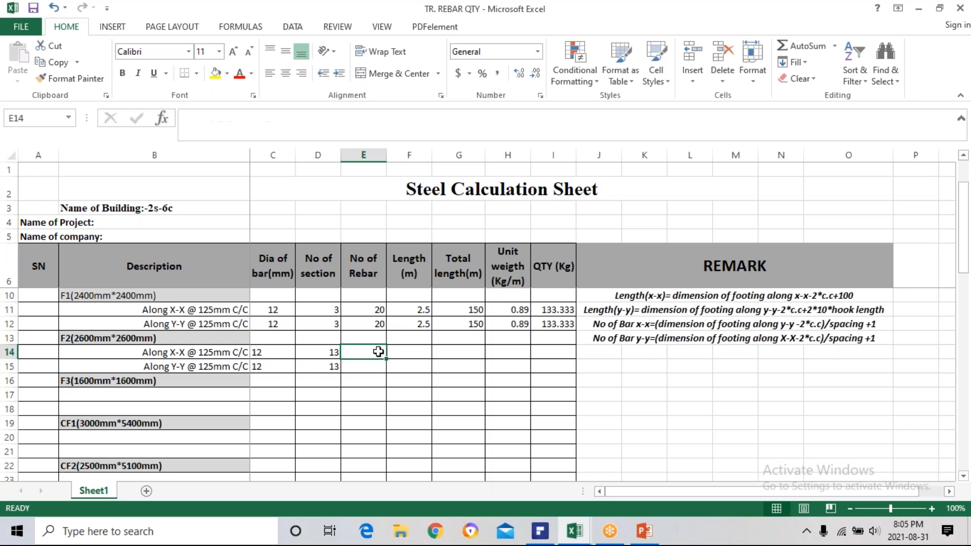
Copy the ROUNDUP rebar count formula from F1's Along Y-Y row in E12 into E14.
left_click(372, 324)
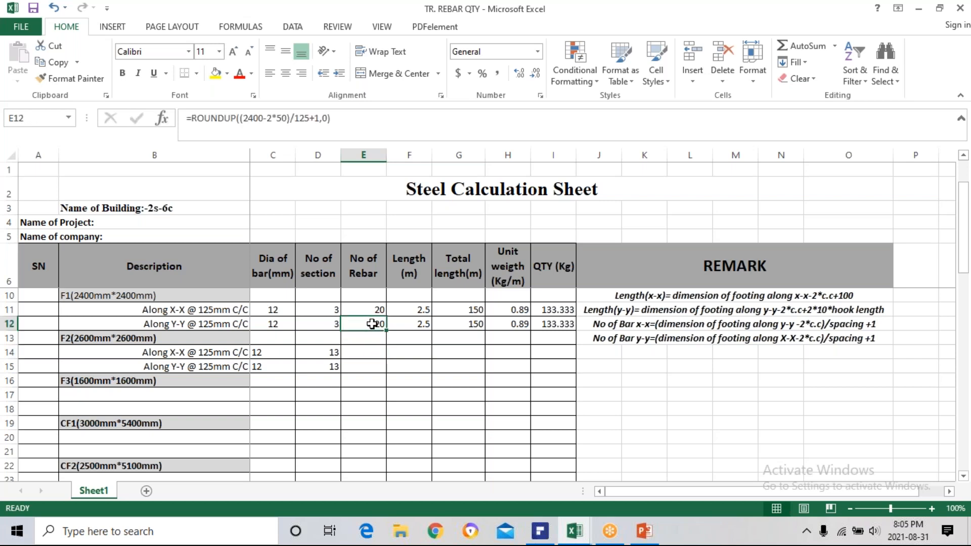
key("ctrl+c")
left_click(366, 350)
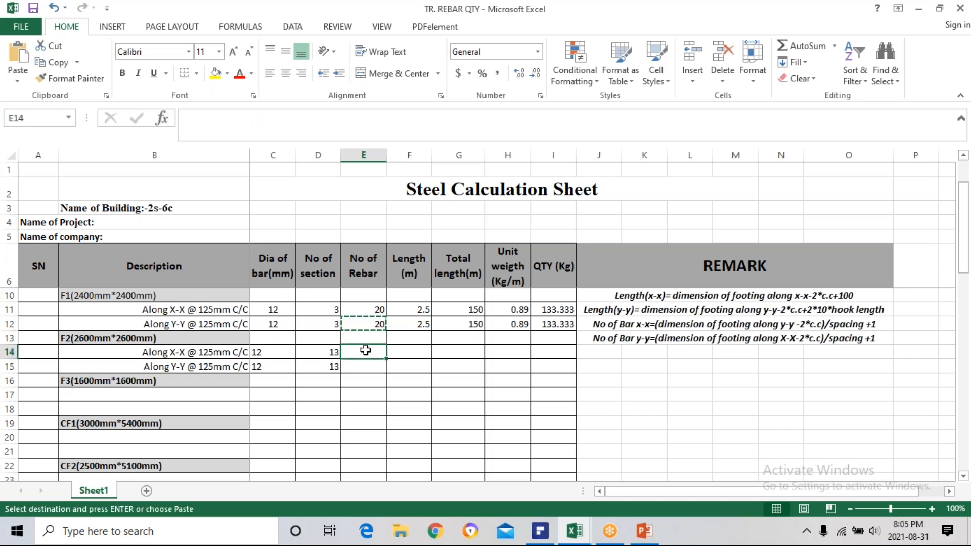
key("ctrl+v")
key("Escape")
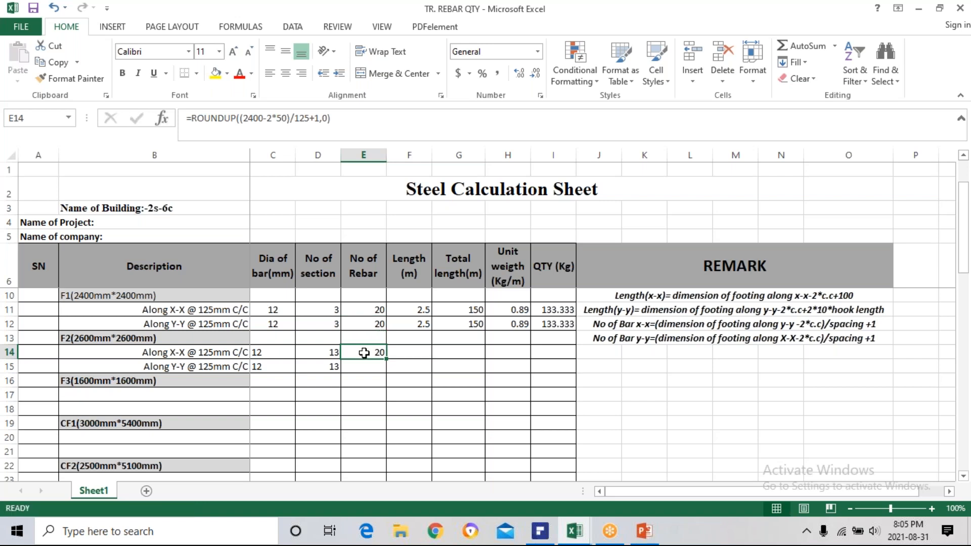
Set the footing dimension in E14's ROUNDUP formula to 2600 and fill the formula down into E15.
double_click(366, 353)
left_click(422, 353)
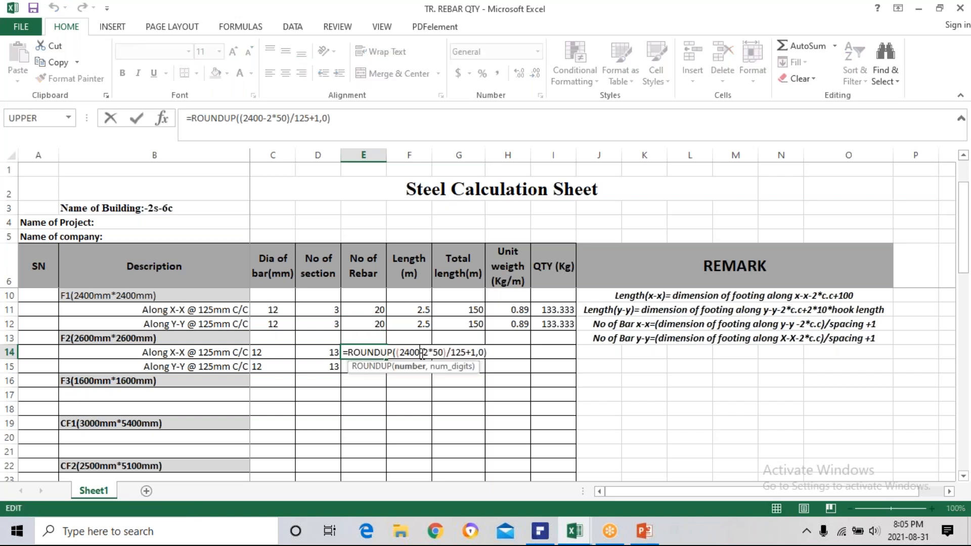
key("BackSpace")
key("BackSpace")
key("BackSpace")
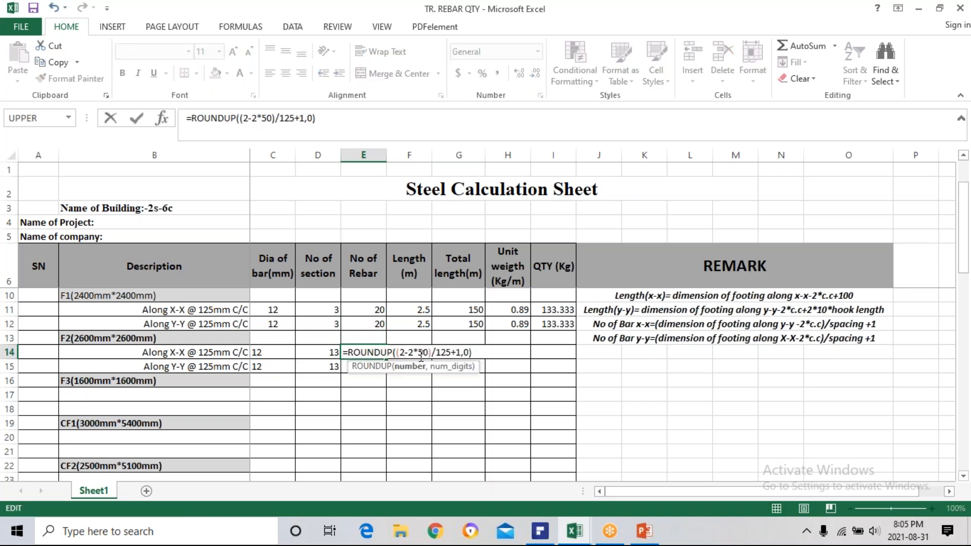
type("60")
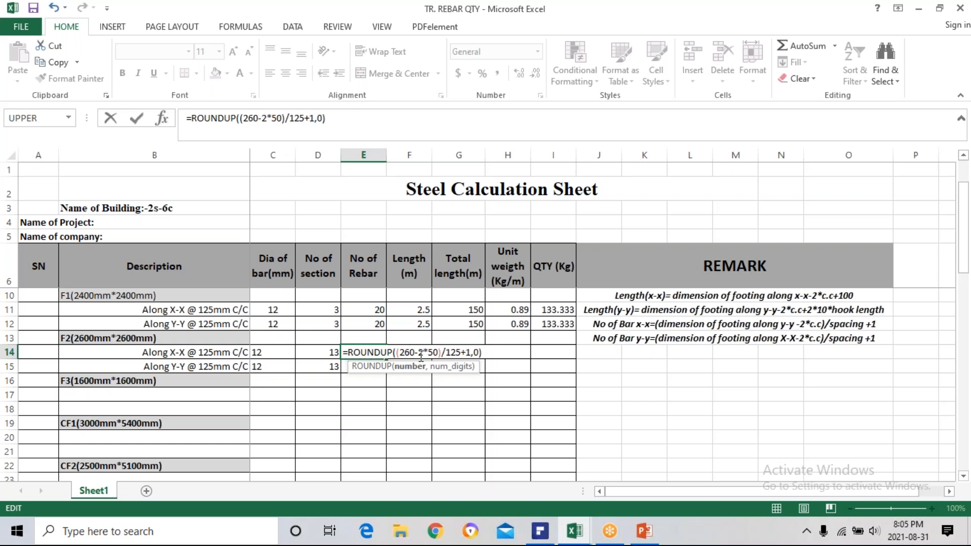
type("0")
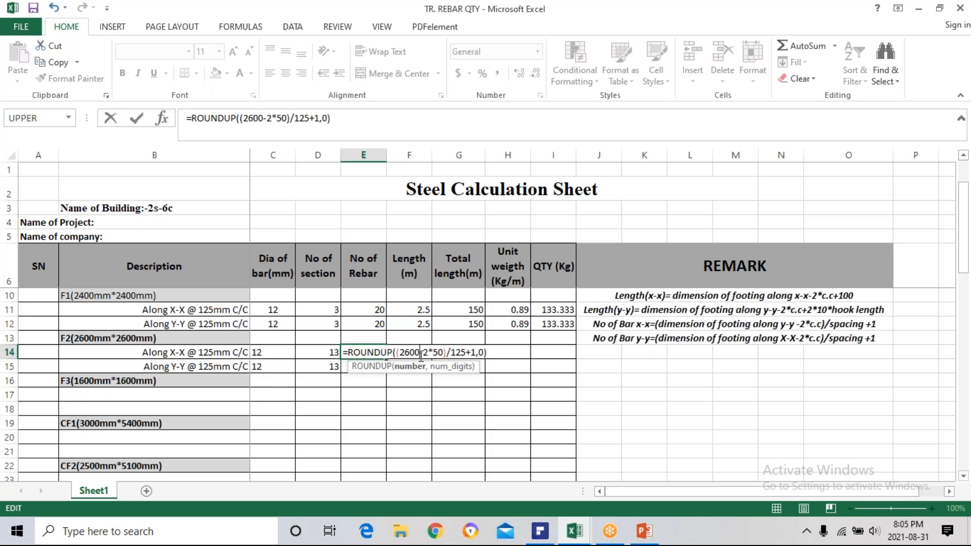
key("Return")
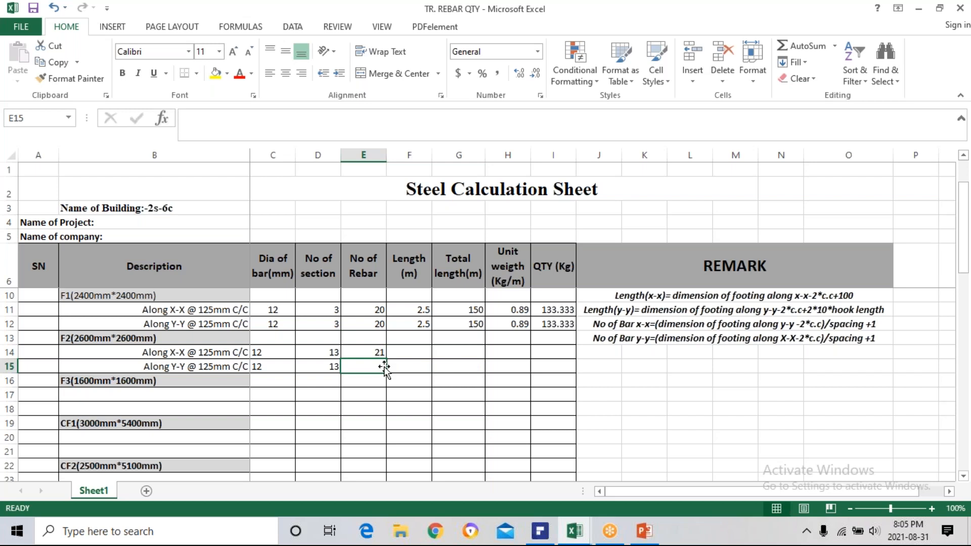
left_click(371, 354)
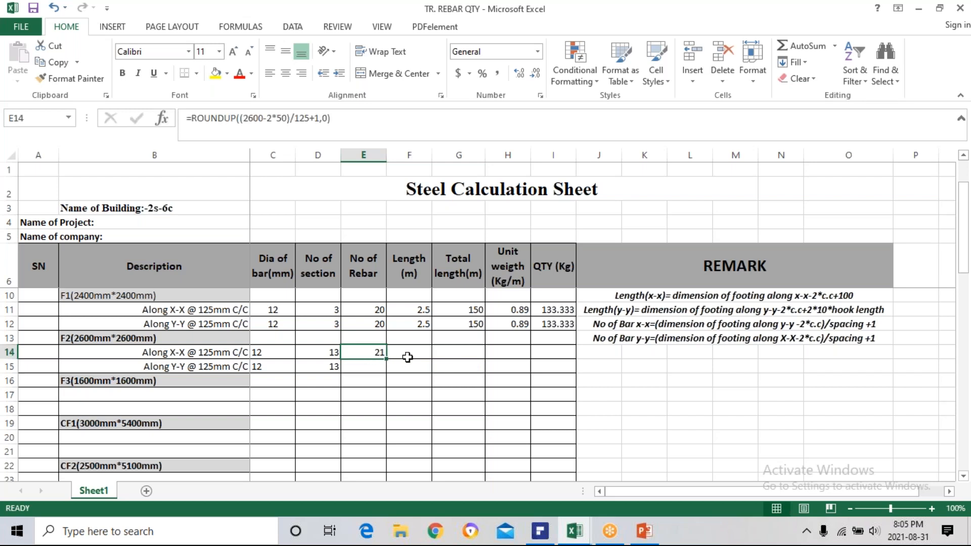
left_click_drag(387, 358, 364, 373)
Copy the bar length formula from F1's Along Y-Y row in F12 into F14.
left_click(410, 357)
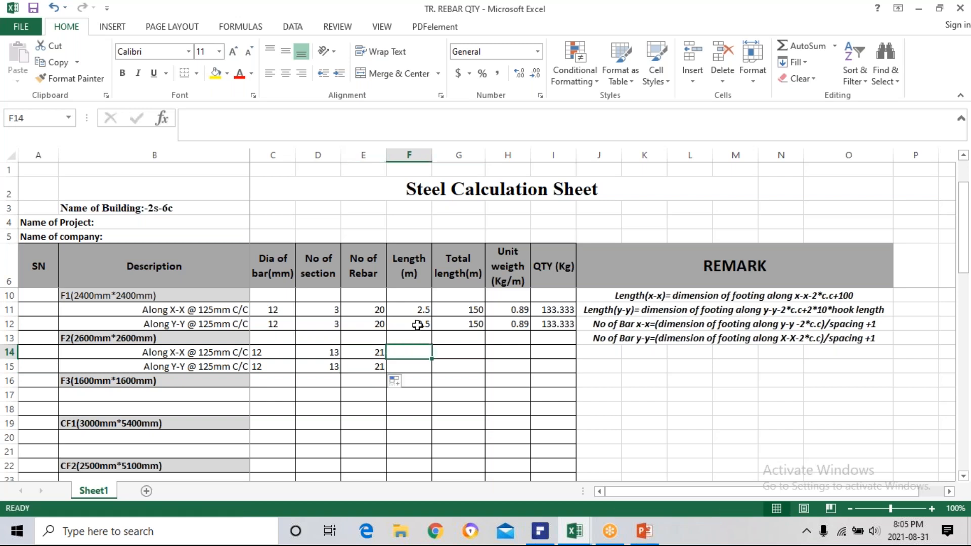
left_click(420, 322)
key("ctrl+c")
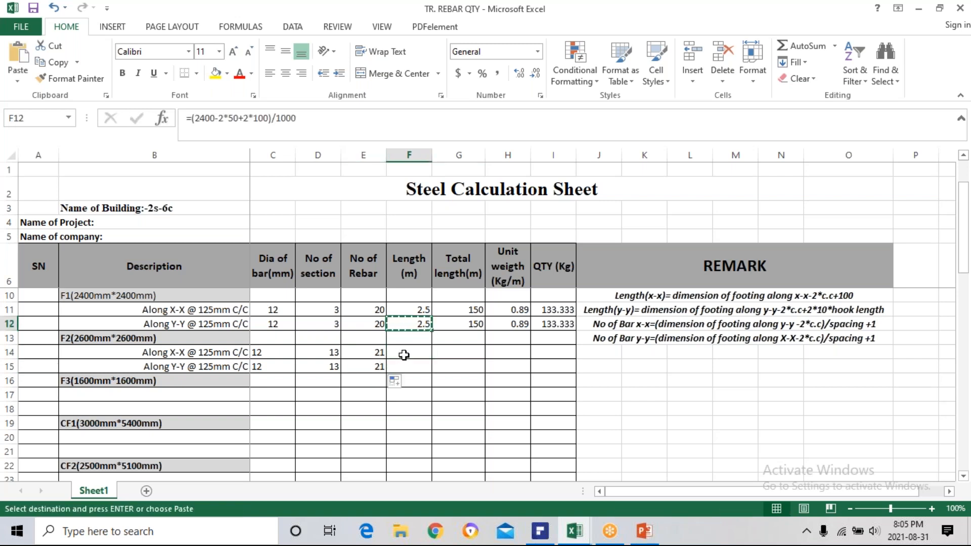
left_click(405, 351)
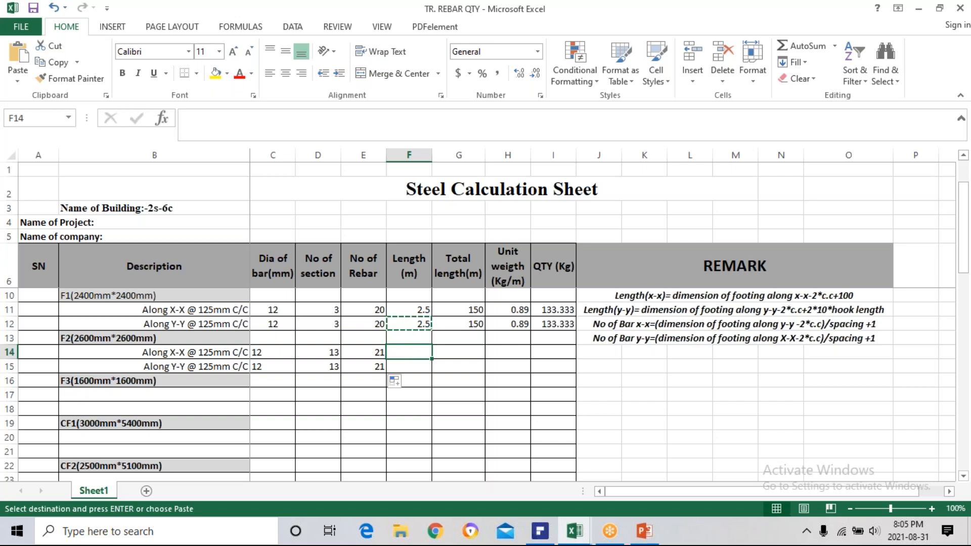
key("ctrl+v")
key("Escape")
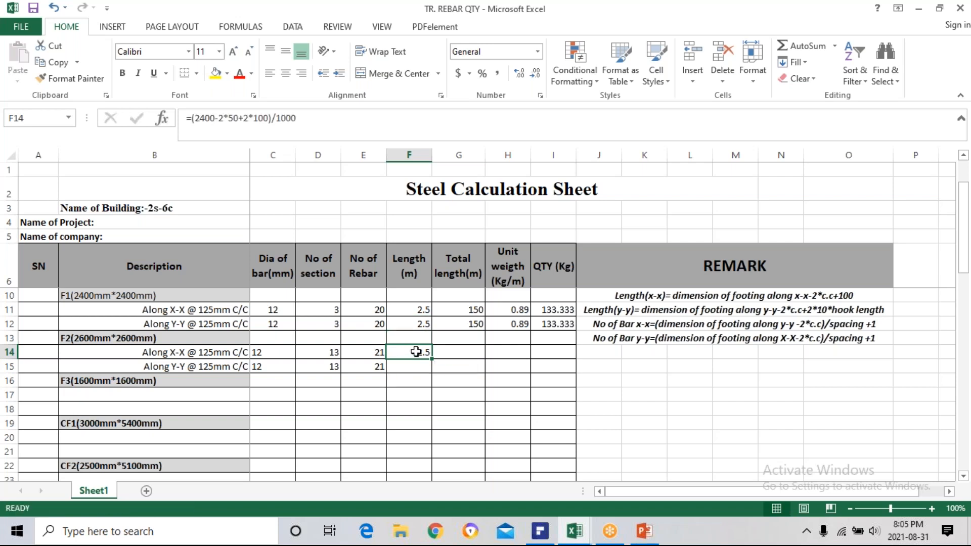
Set the footing dimension in F14's bar length formula to 2600 and fill the formula down into F15.
double_click(416, 352)
key("BackSpace")
key("BackSpace")
key("BackSpace")
type("600")
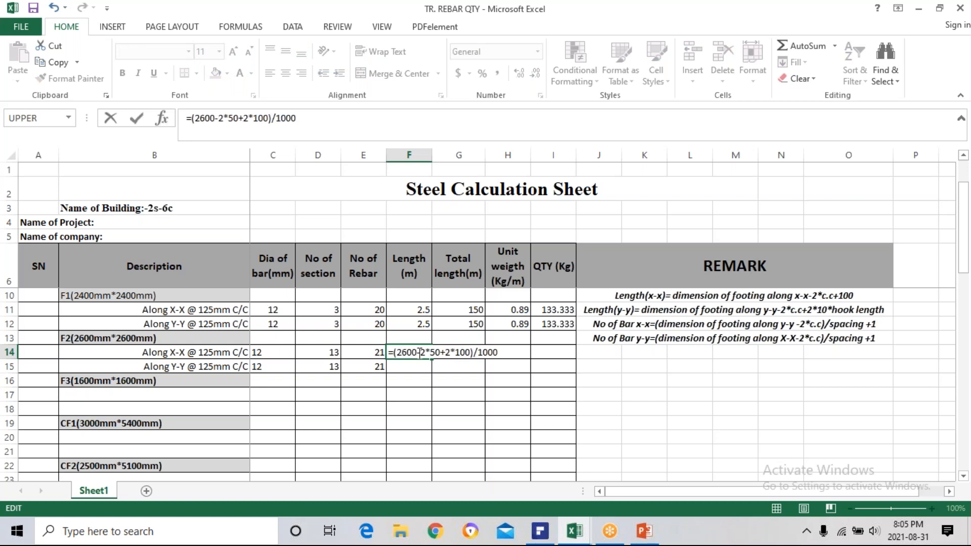
key("Return")
left_click(425, 352)
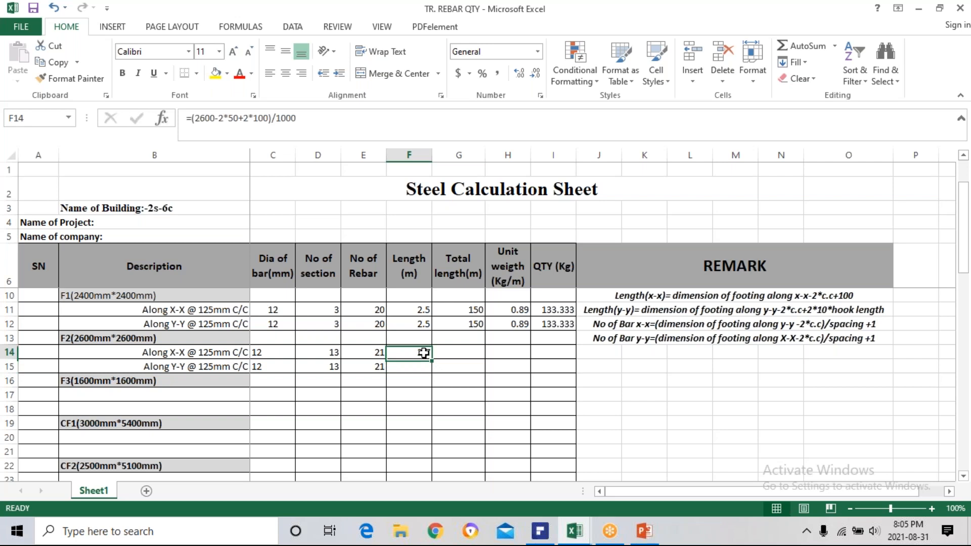
left_click_drag(432, 358, 433, 367)
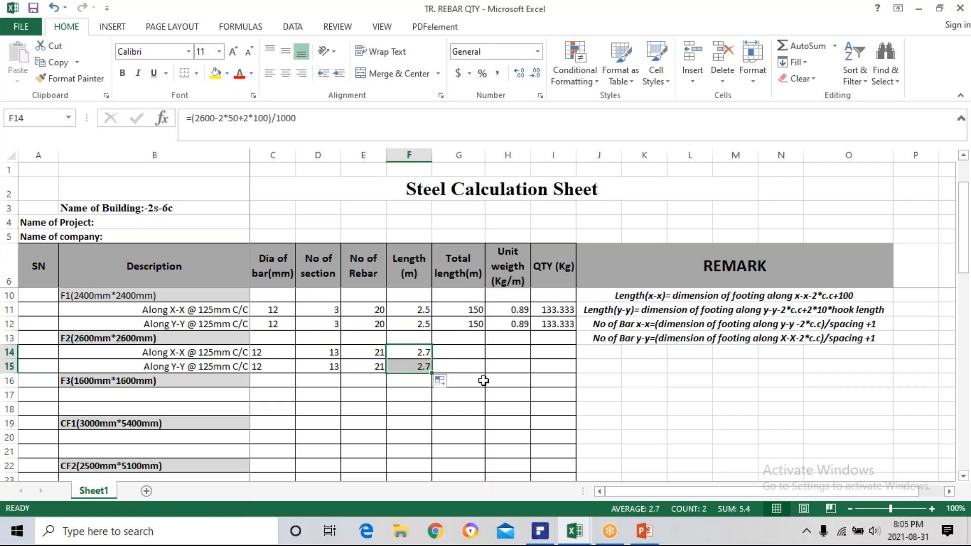
Copy the total length formula from F1's Along Y-Y row in G12 into G14 and fill it down into G15.
left_click(459, 355)
left_click(461, 324)
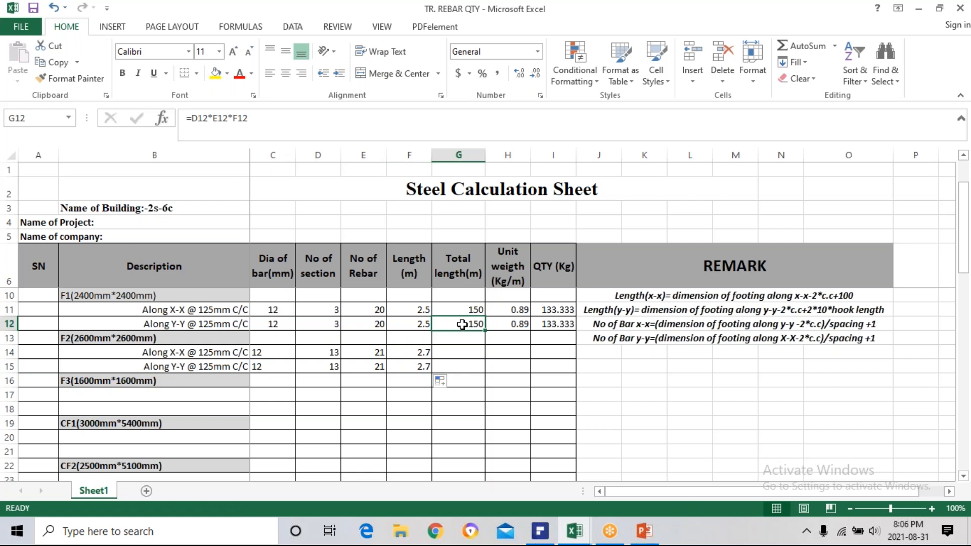
key("ctrl+c")
left_click(463, 352)
key("ctrl+v")
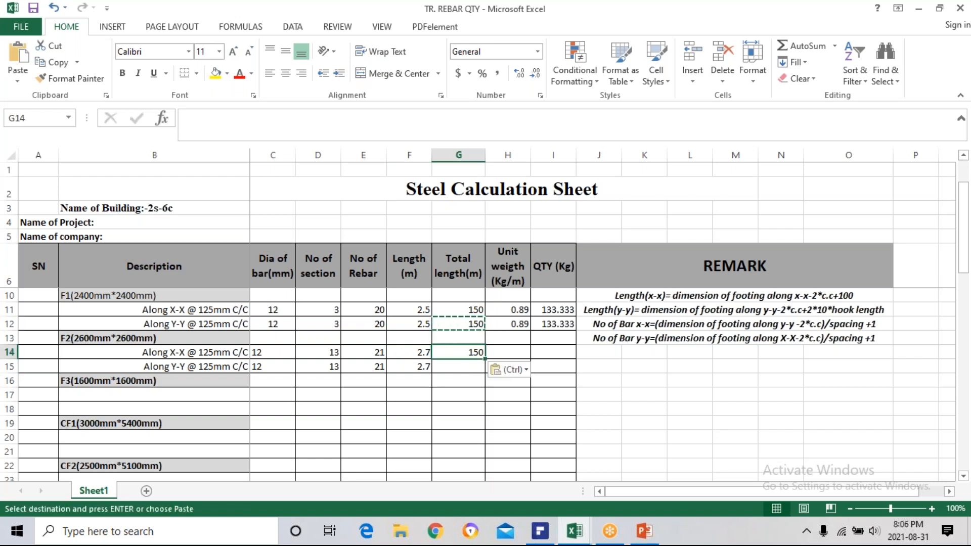
key("Escape")
double_click(466, 353)
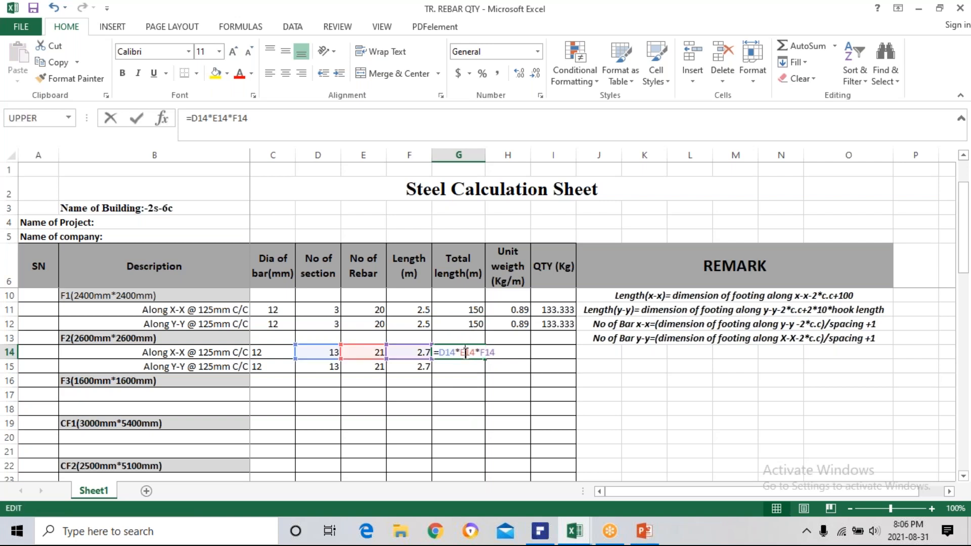
key("Escape")
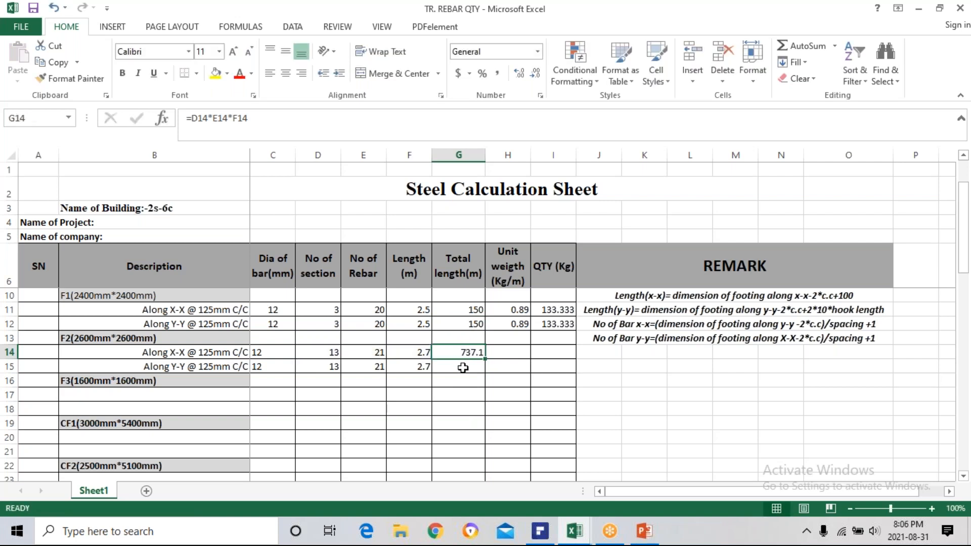
left_click_drag(485, 359, 493, 370)
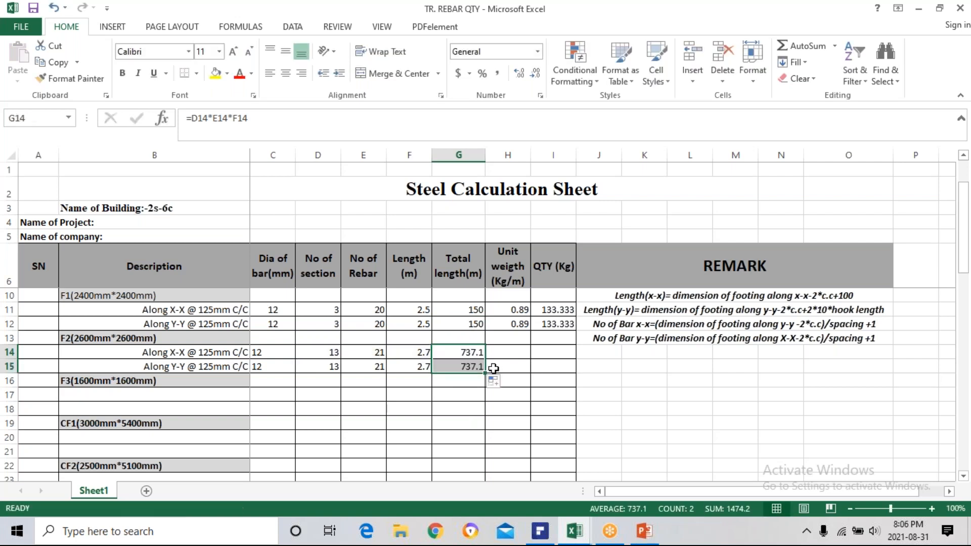
Try copying the unit weight formula from F1's Along Y-Y row in H12 into H14.
left_click(520, 324)
key("ctrl+c")
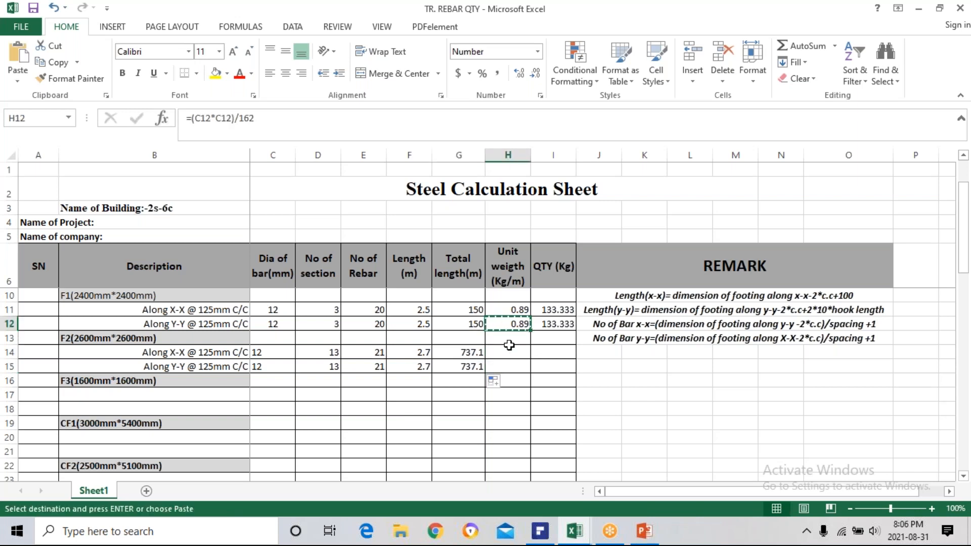
left_click(508, 351)
key("ctrl+v")
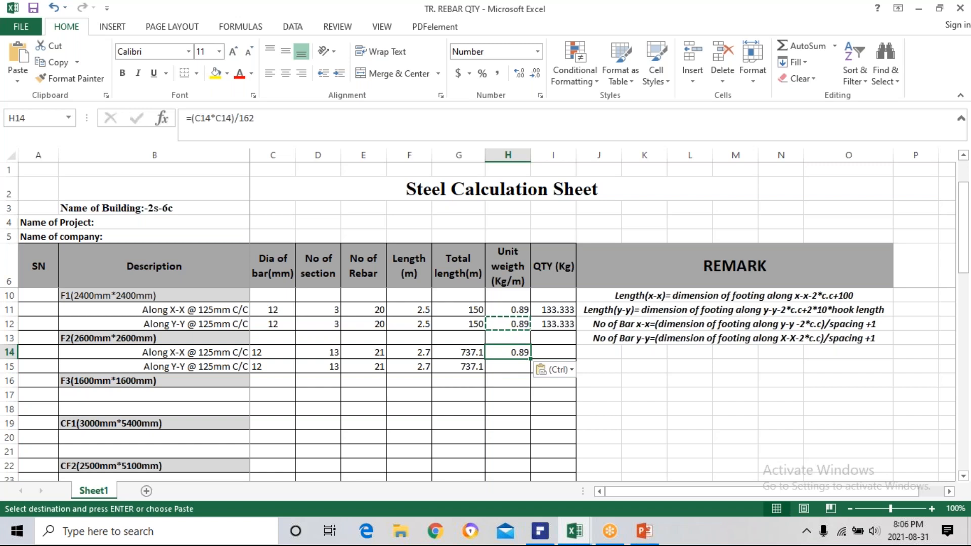
key("Escape")
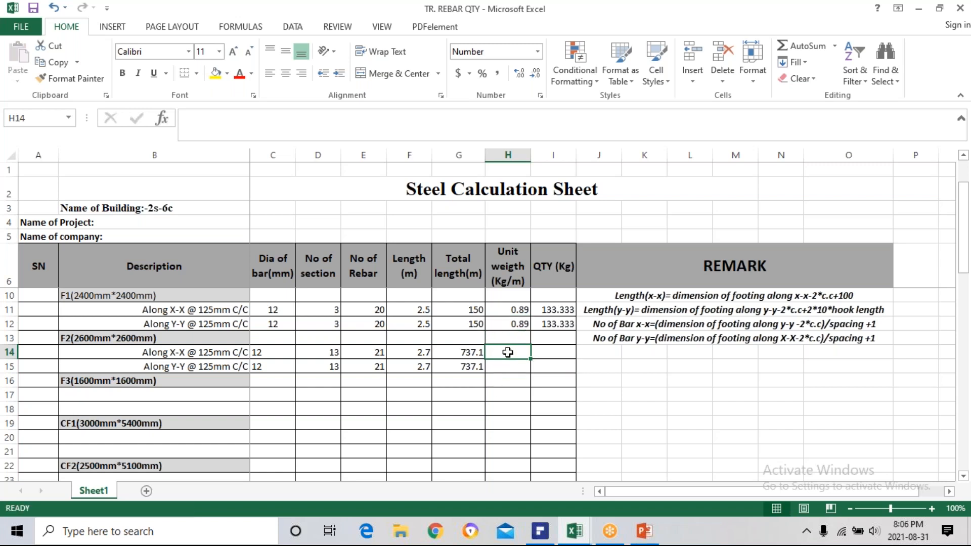
Enter the unit weight formula =(C14*C14)/162 in H14 and fill it down into H15.
type("=")
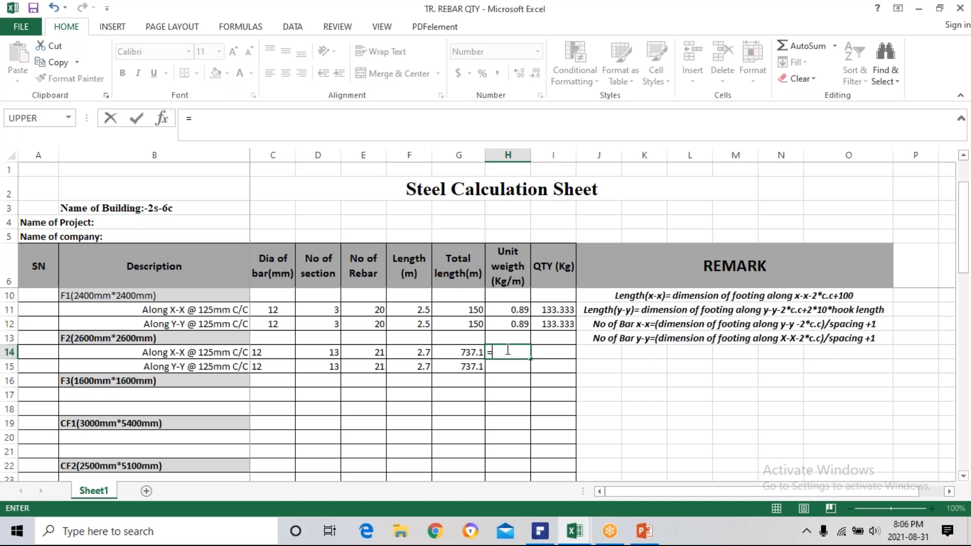
type("(")
left_click(279, 352)
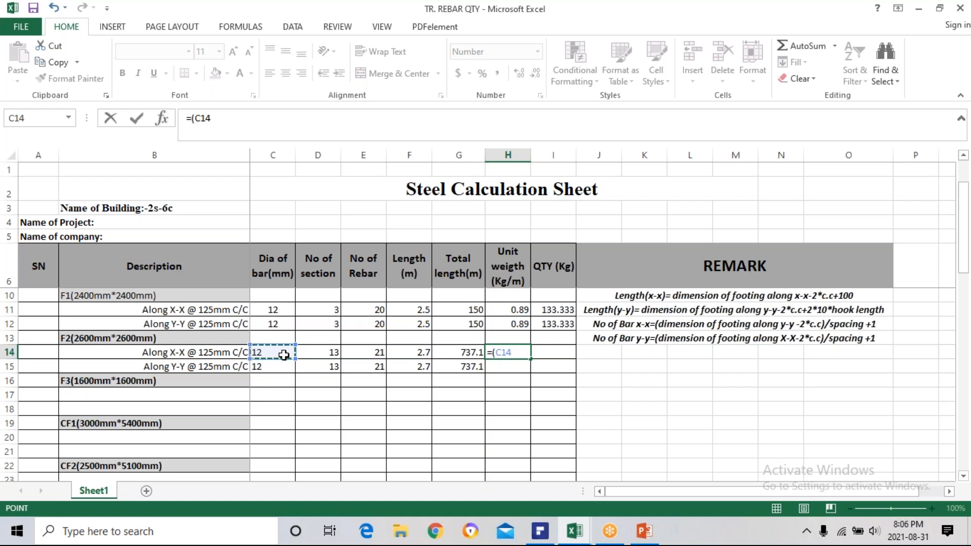
type("*")
left_click(275, 354)
type(")")
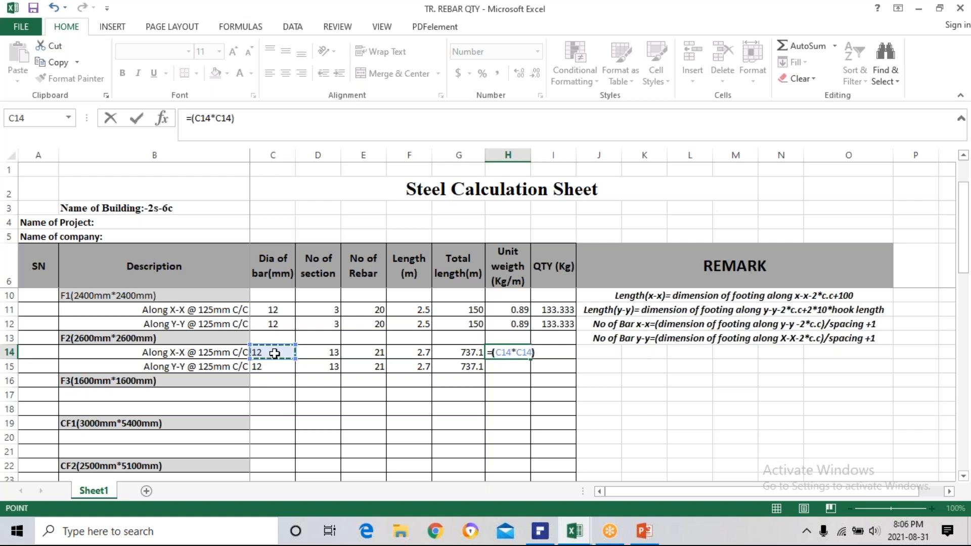
type("/162")
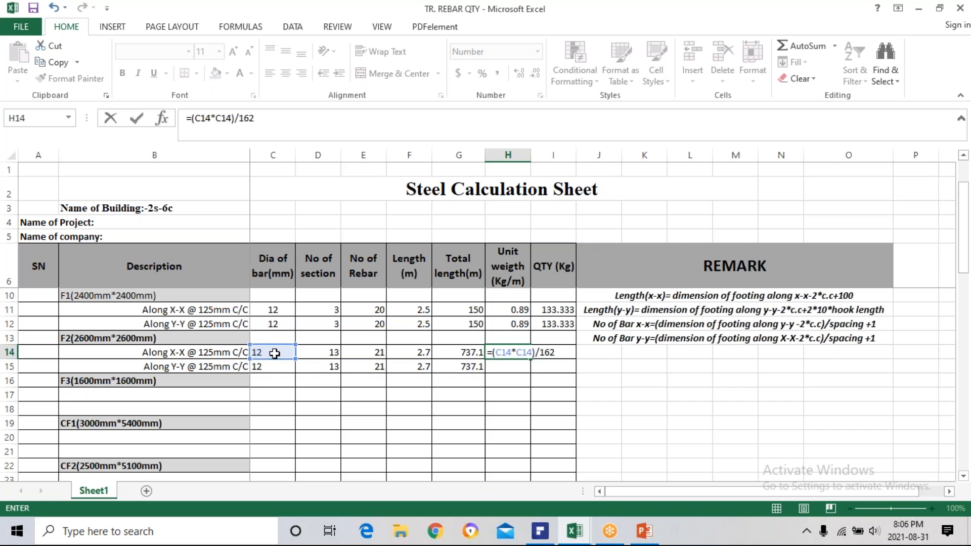
key("Return")
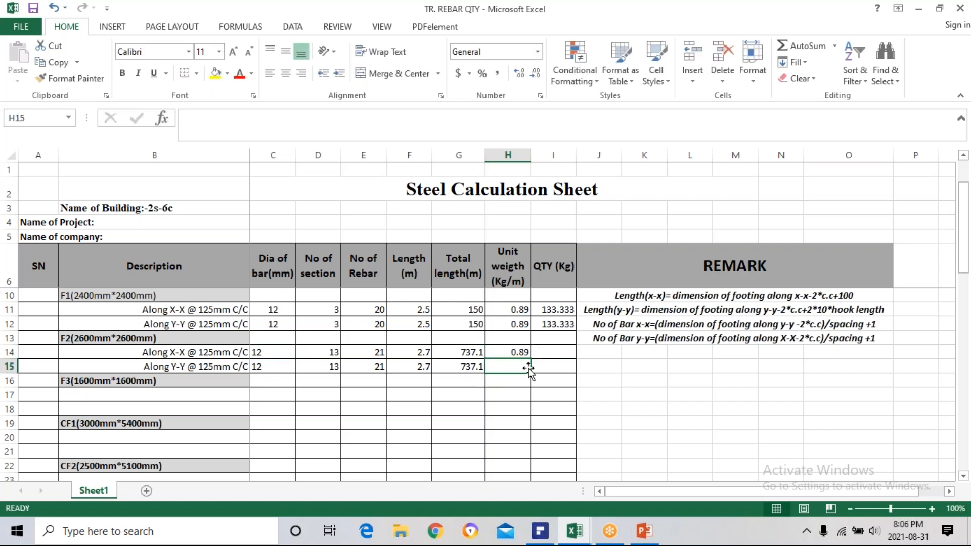
left_click(518, 350)
left_click_drag(532, 358, 531, 369)
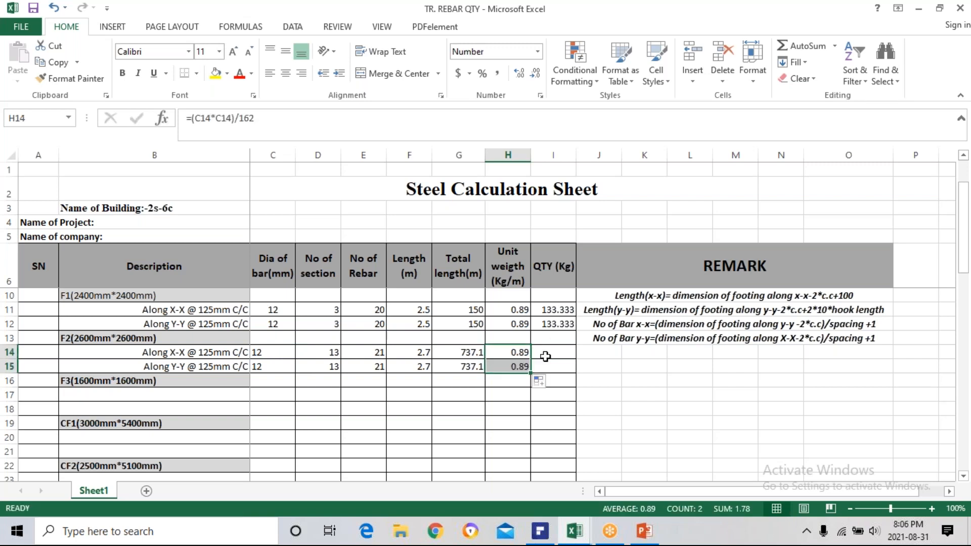
Calculate the steel quantity for F2's Along X-X row with the formula =G14*H14 in I14.
left_click(557, 354)
left_click(551, 323)
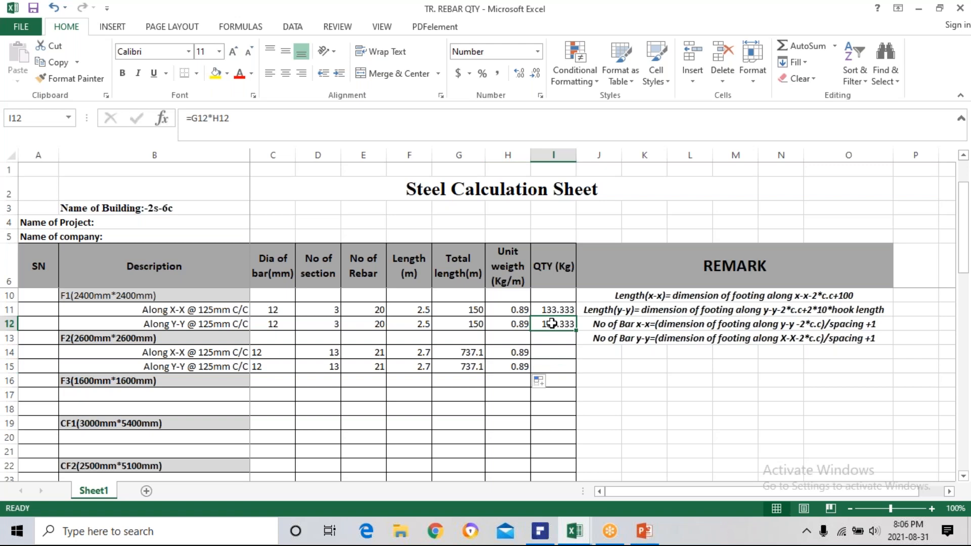
left_click(551, 355)
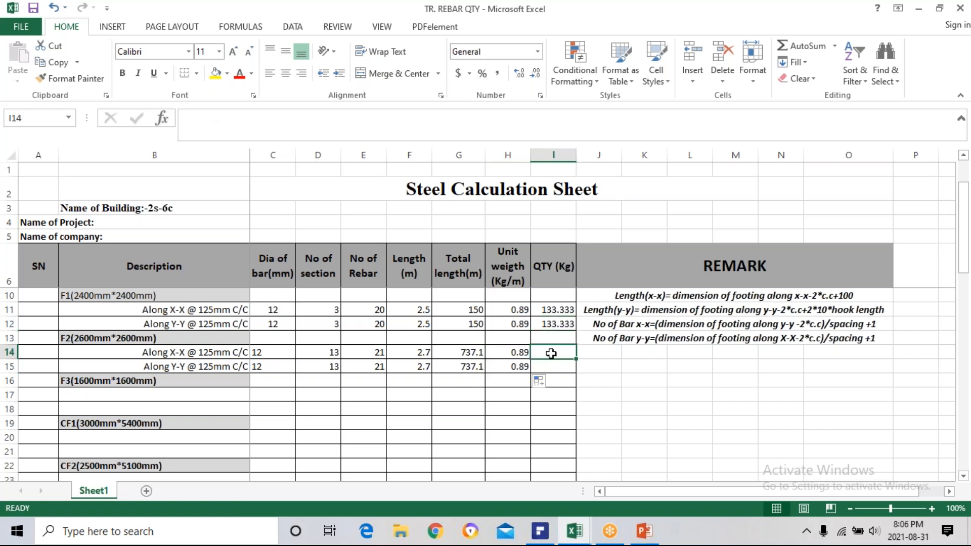
type("=")
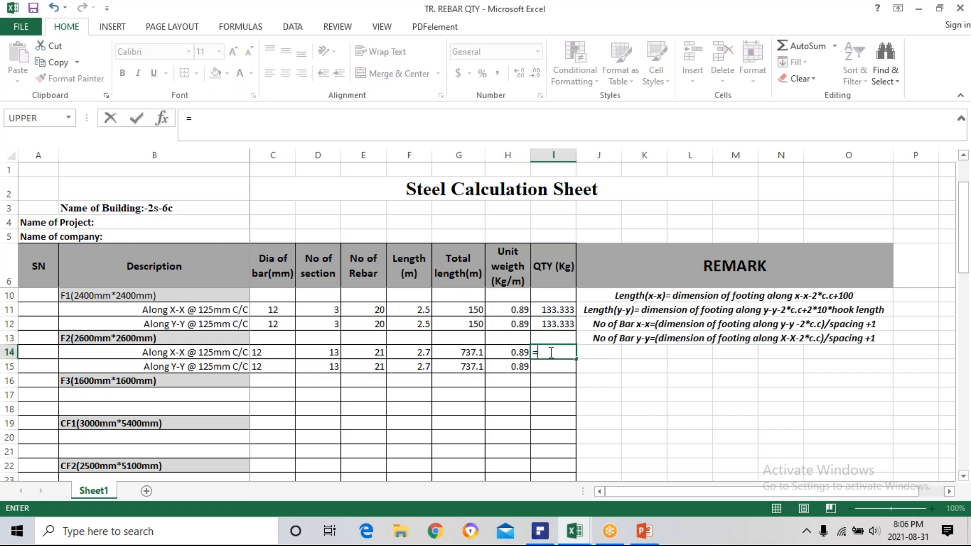
left_click(473, 352)
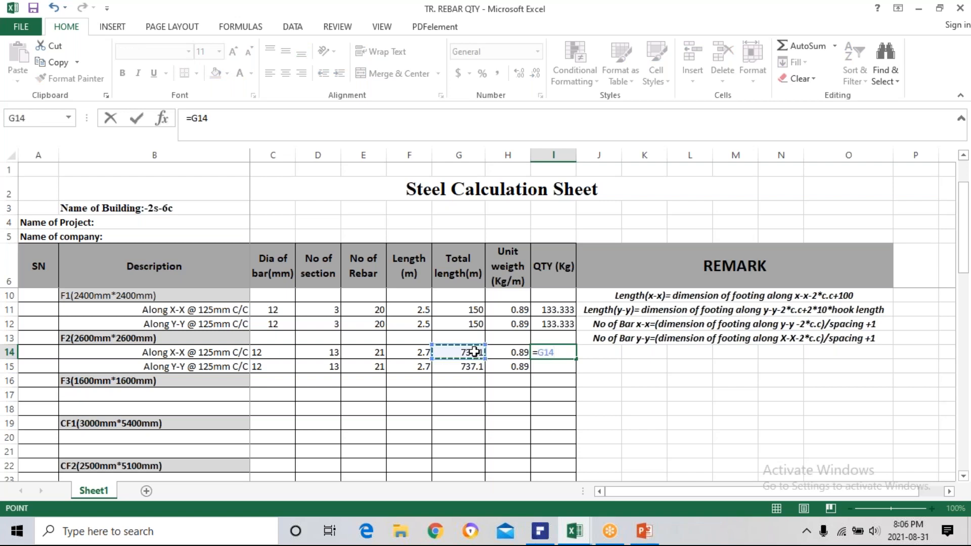
type("*")
left_click(506, 352)
key("Return")
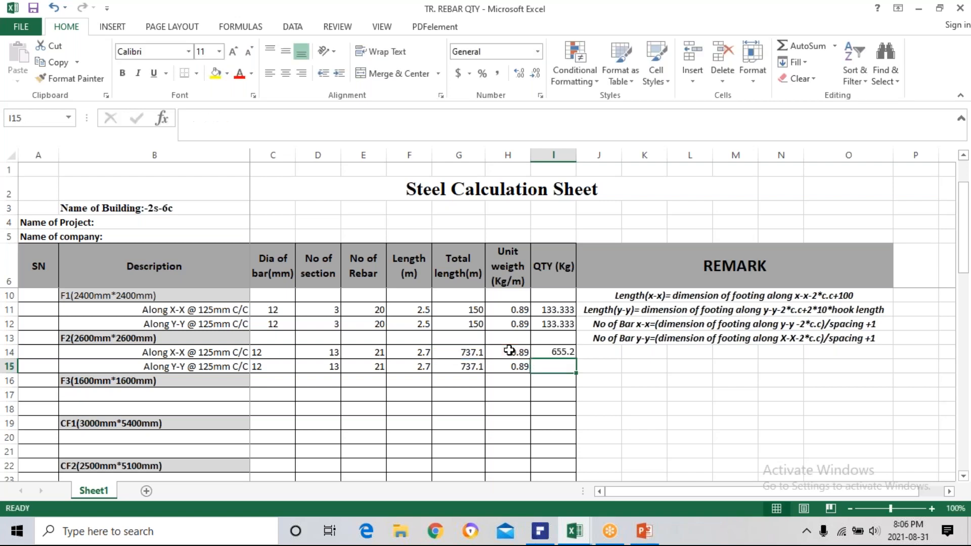
Calculate the steel quantity for F2's Along Y-Y row with the formula =G15*H15 in I15.
type("=")
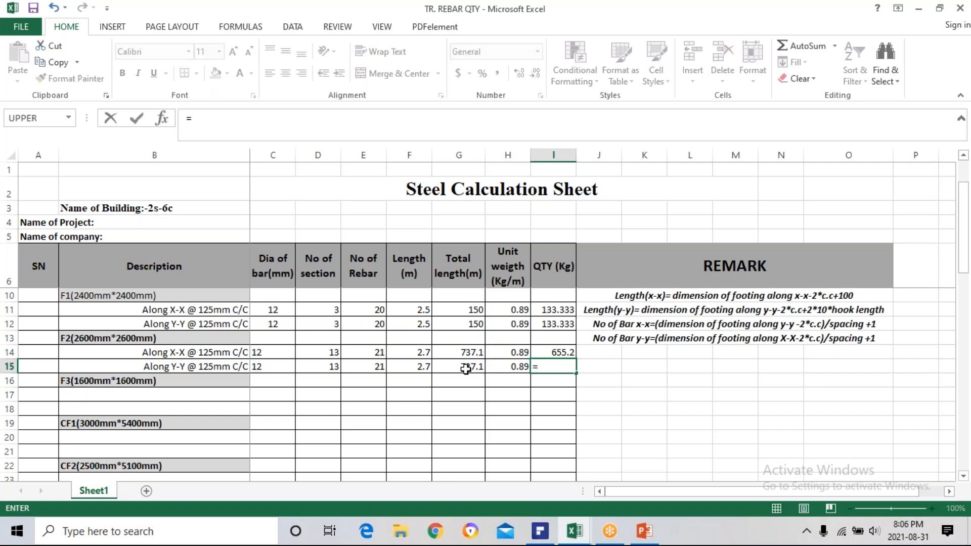
left_click(466, 368)
type("*")
left_click(508, 366)
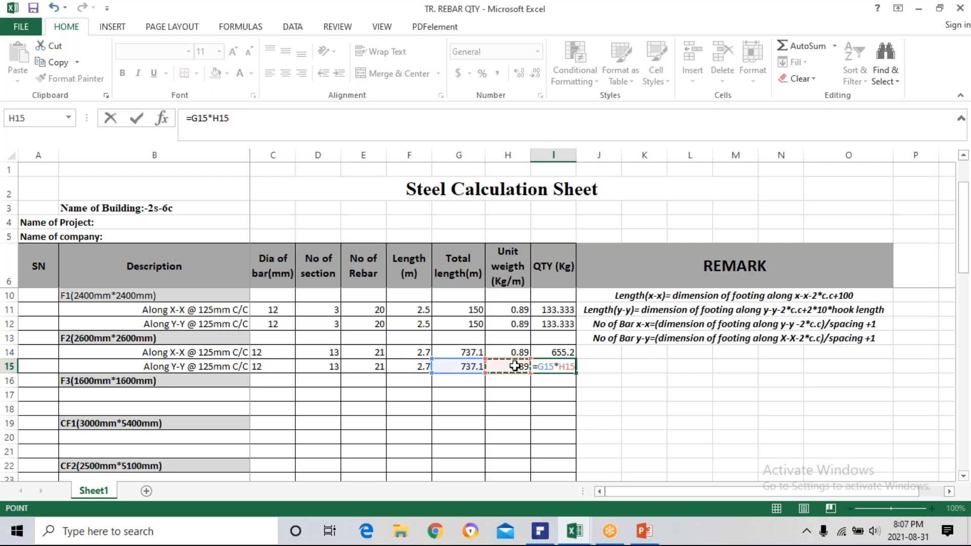
key("Return")
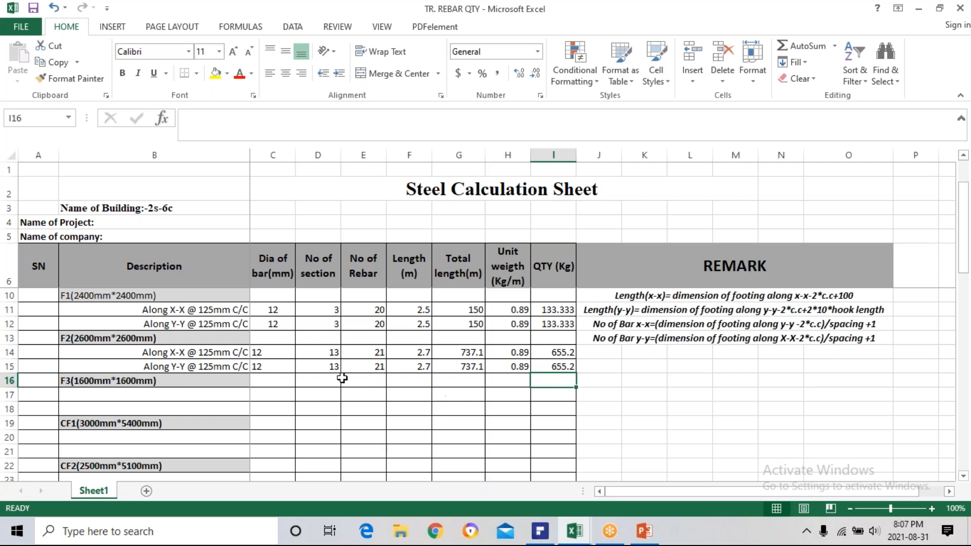
left_click(192, 397)
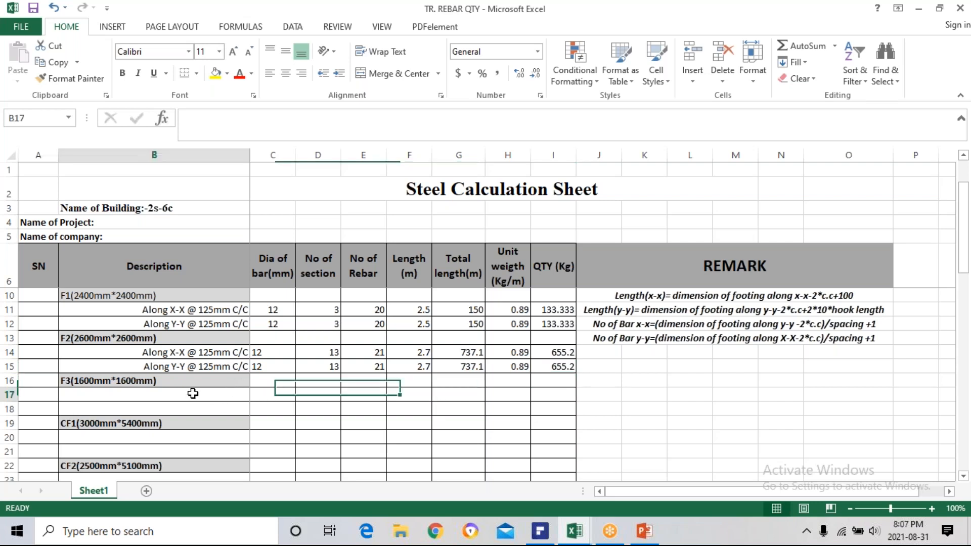
left_click(189, 352)
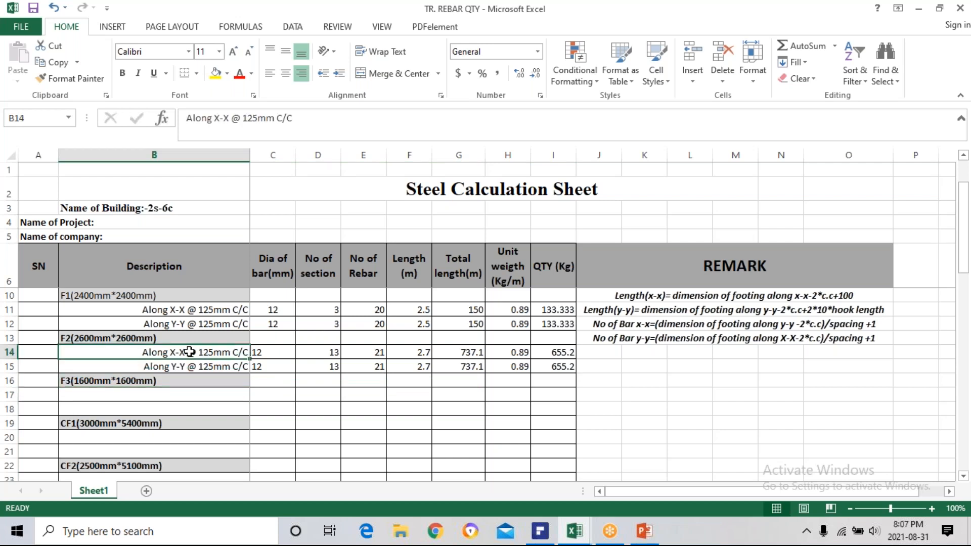
key("ctrl+c")
key("Escape")
left_click(144, 395)
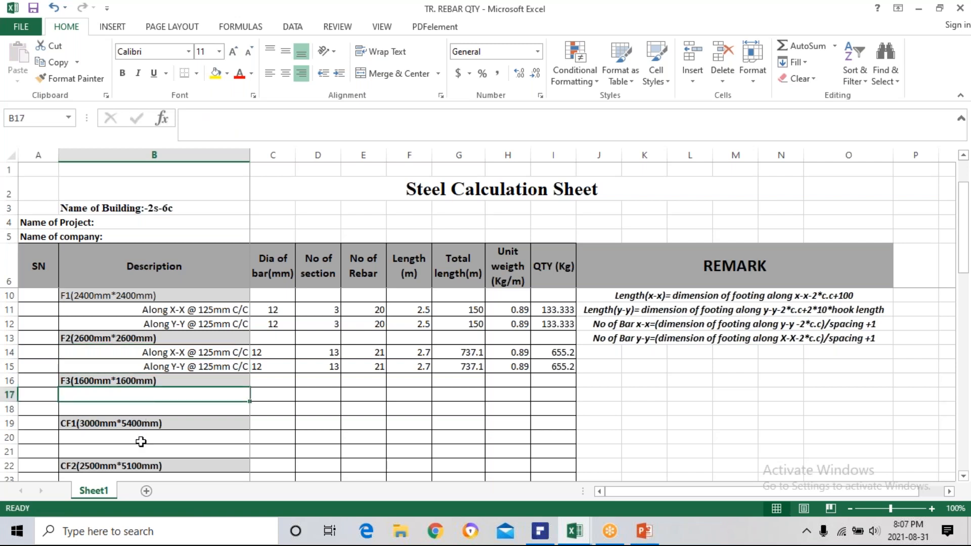
Copy F2's Along X-X and Along Y-Y @ 125mm C/C descriptions from B14 and B15 into CF1's rows B20 and B21.
left_click(183, 354)
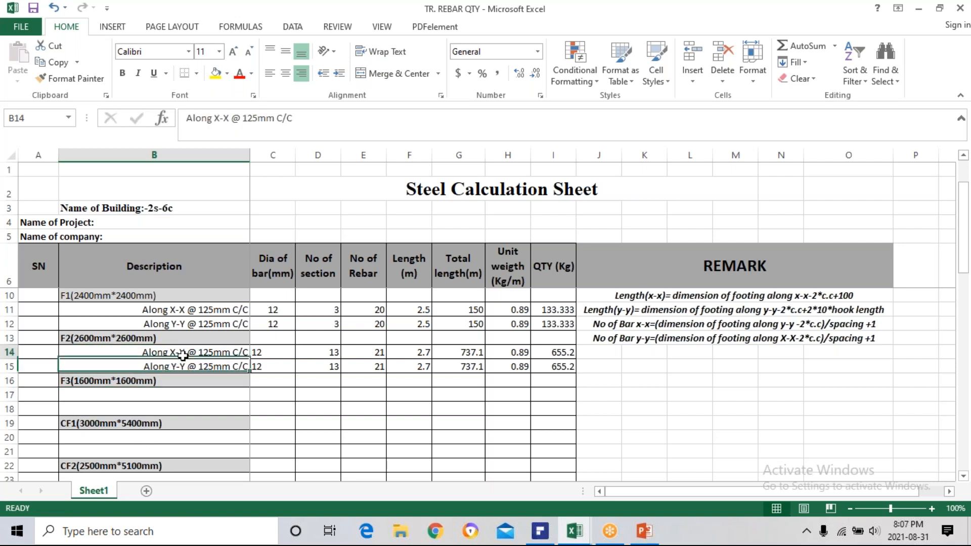
key("ctrl+c")
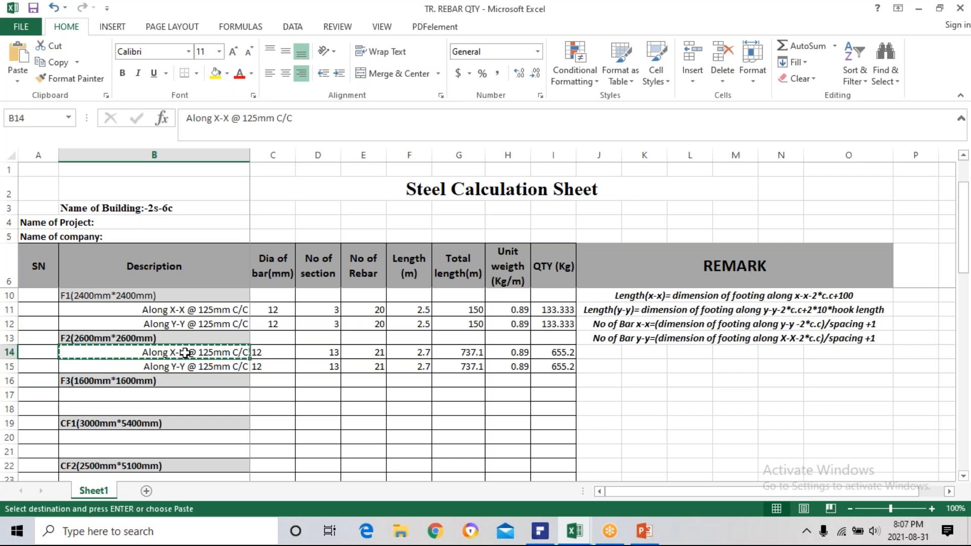
left_click(135, 437)
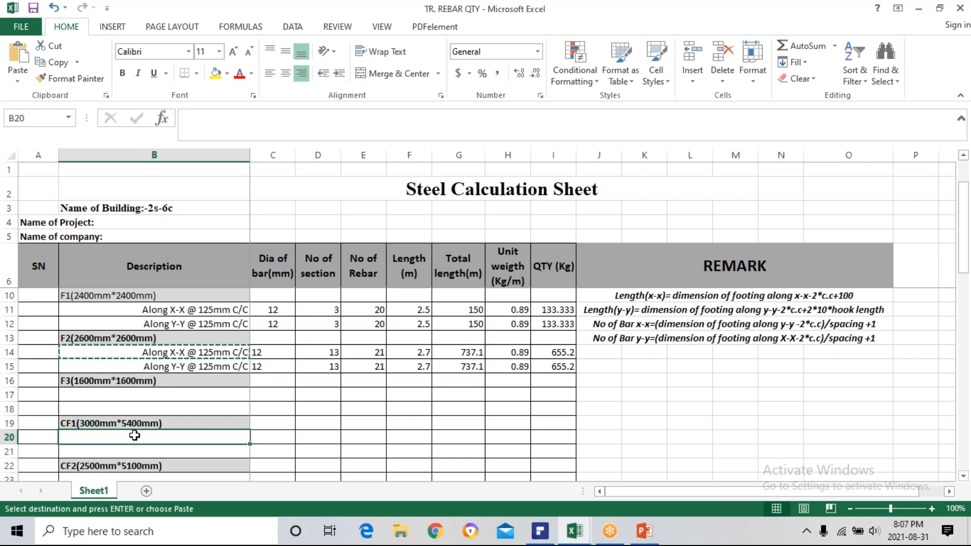
key("ctrl+v")
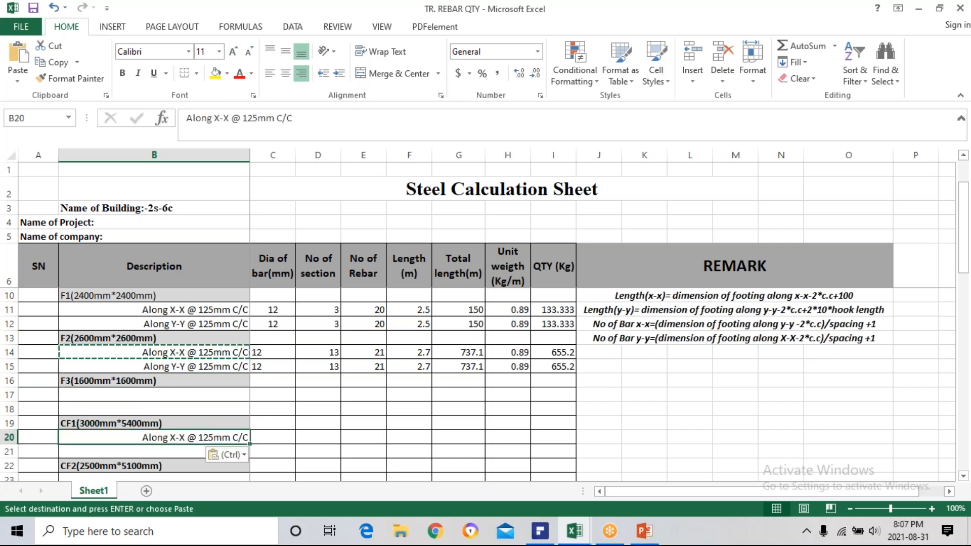
left_click(185, 365)
key("ctrl+c")
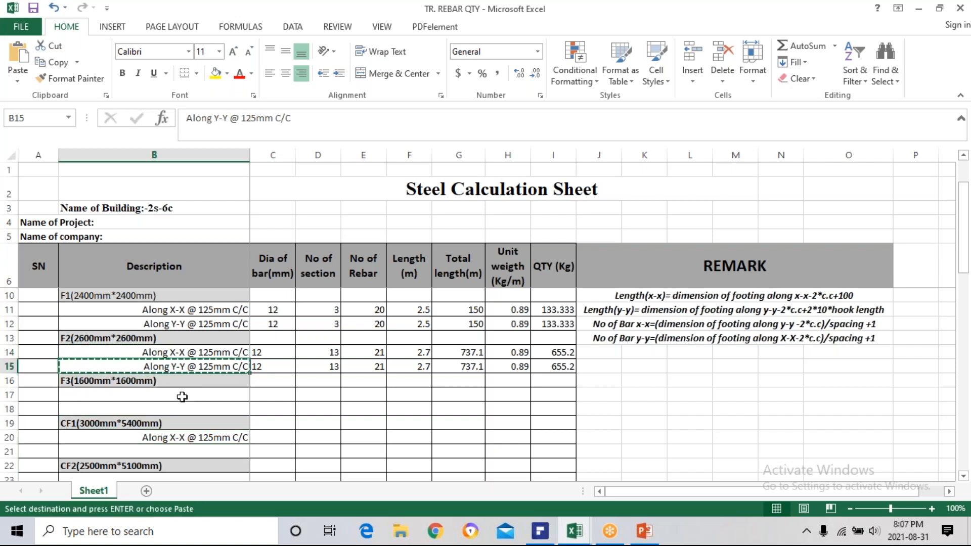
left_click(180, 450)
key("ctrl+v")
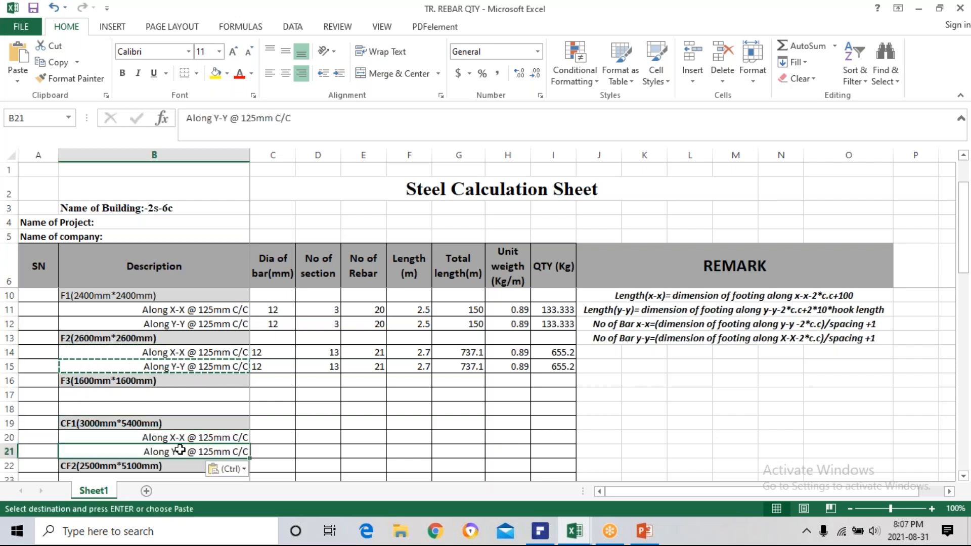
key("Escape")
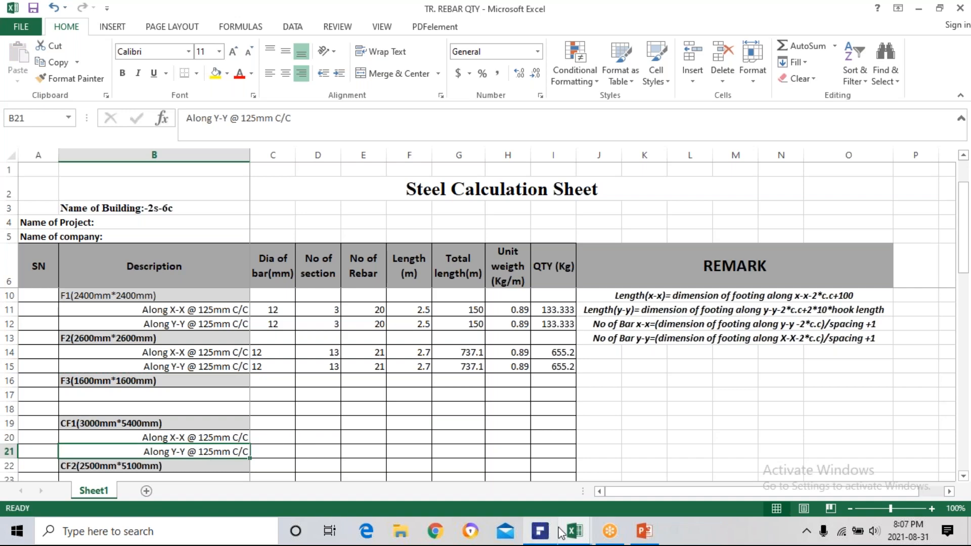
Check the CF1 footings on the foundation plan in PDFelement, and enter 3 as the number of sections in D20 and D21 of the Excel sheet.
left_click(542, 533)
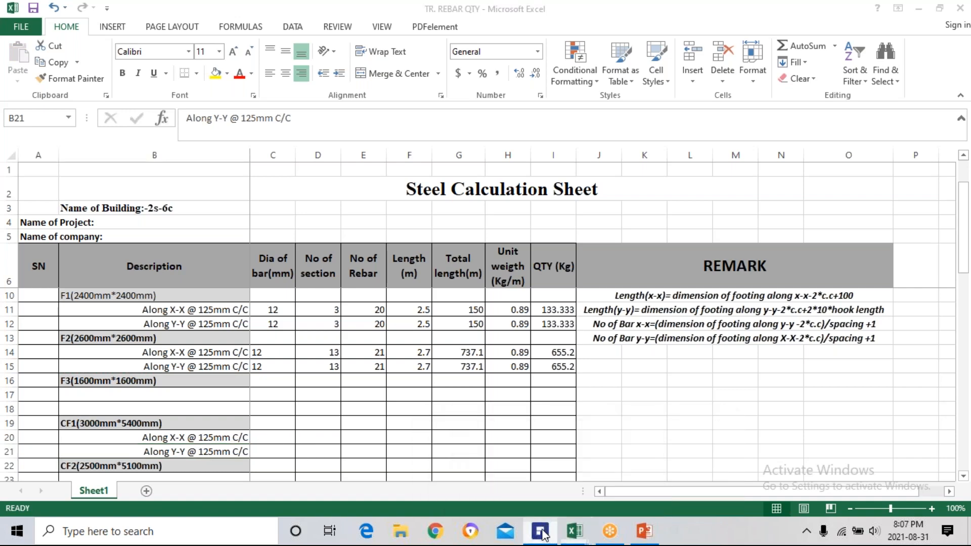
scroll(519, 395, "down", 4)
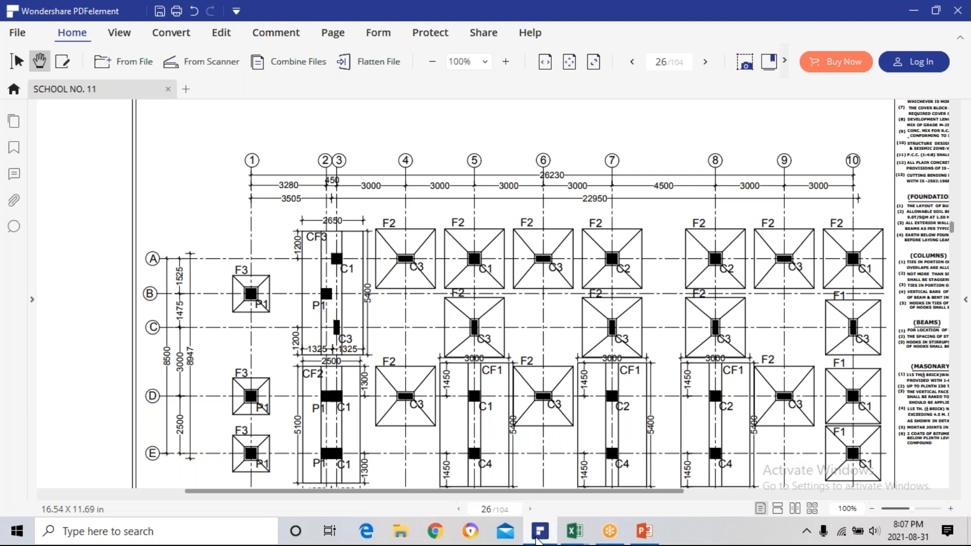
left_click(575, 532)
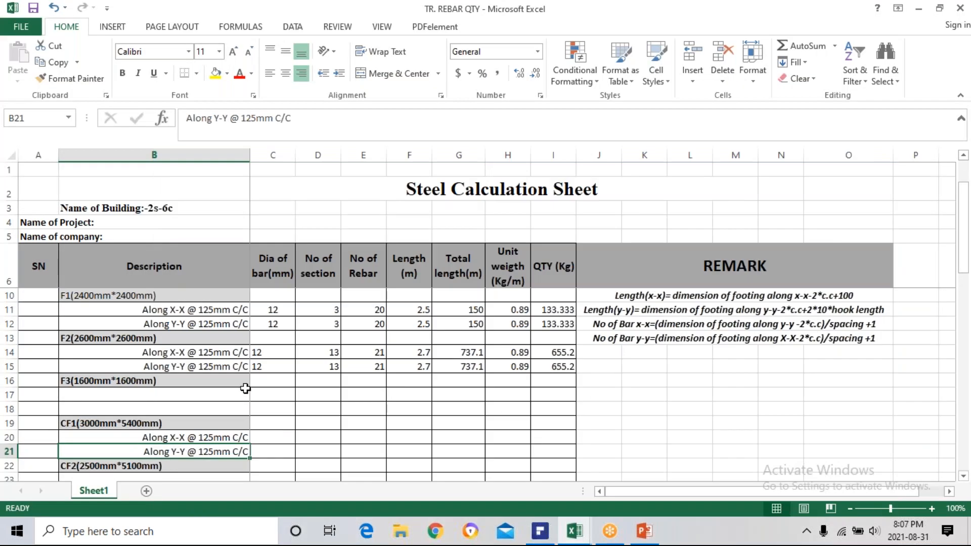
left_click(318, 436)
type("3")
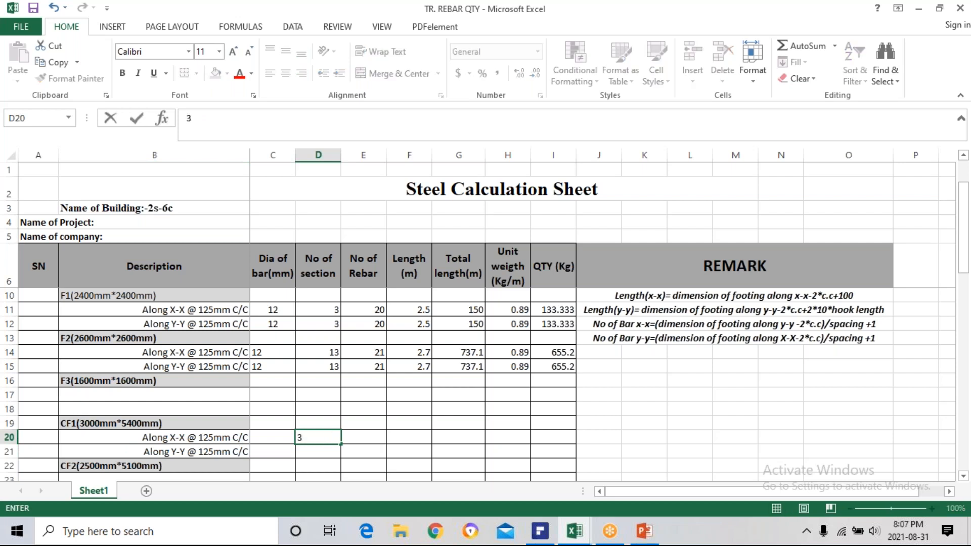
key("Return")
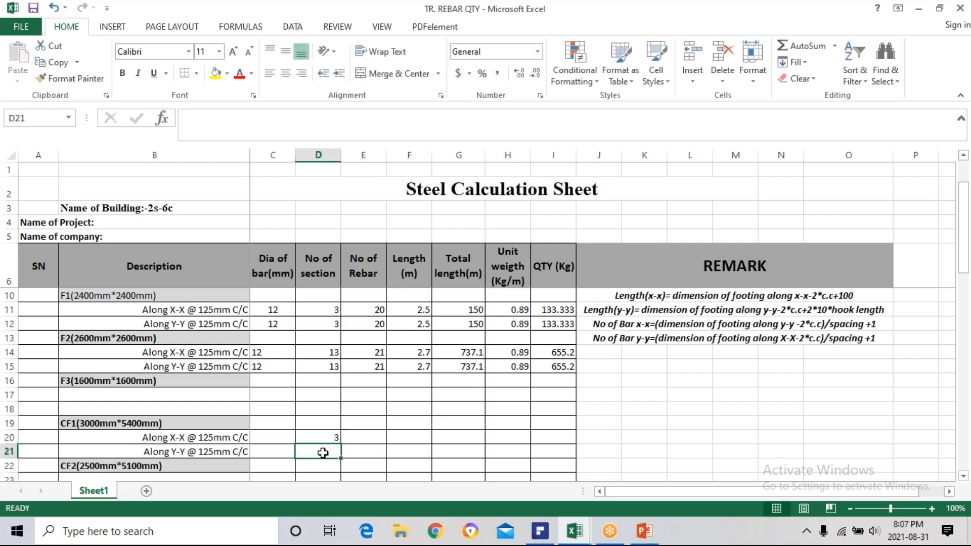
type("3")
key("Return")
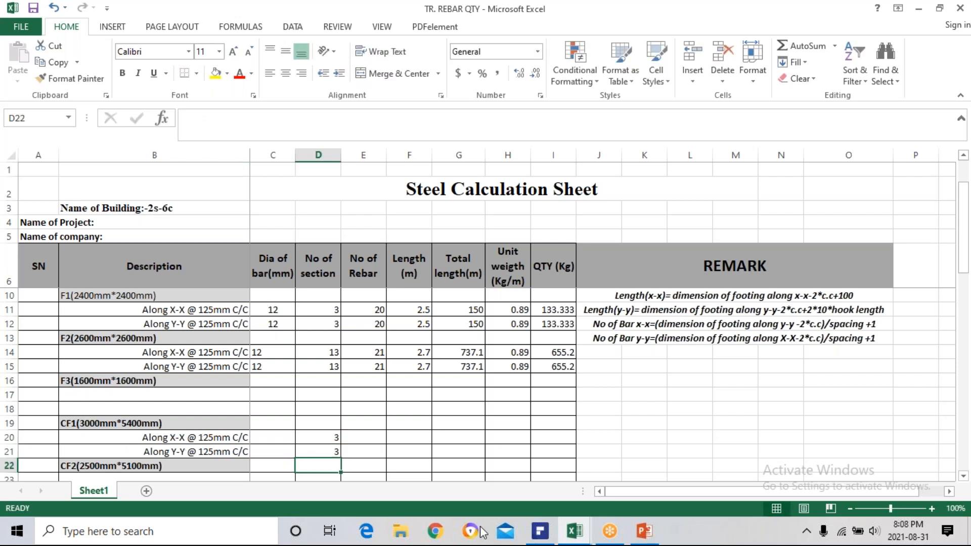
Switch to PDFelement and examine footing CF1's section in the reinforcement schedule for its bar diameters and spacings.
left_click(541, 533)
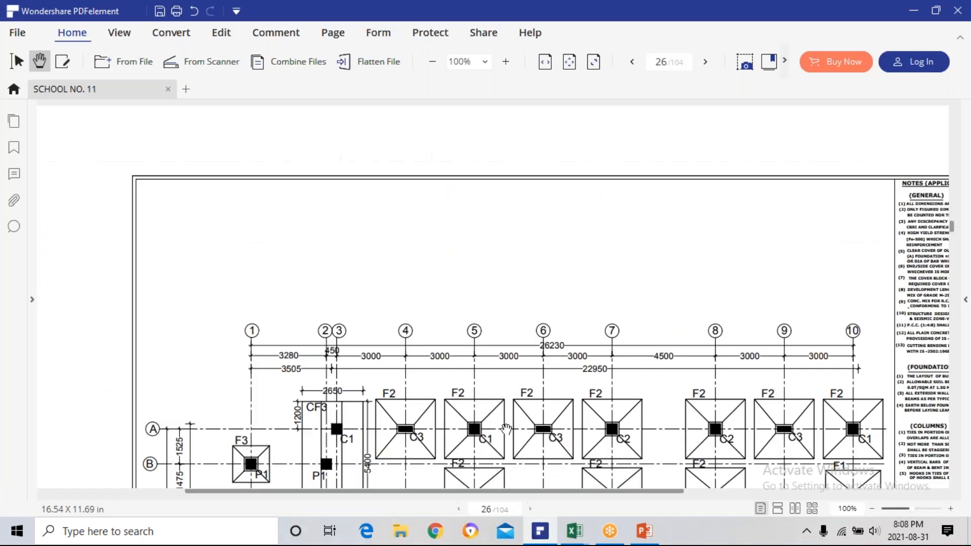
scroll(454, 347, "down", 10)
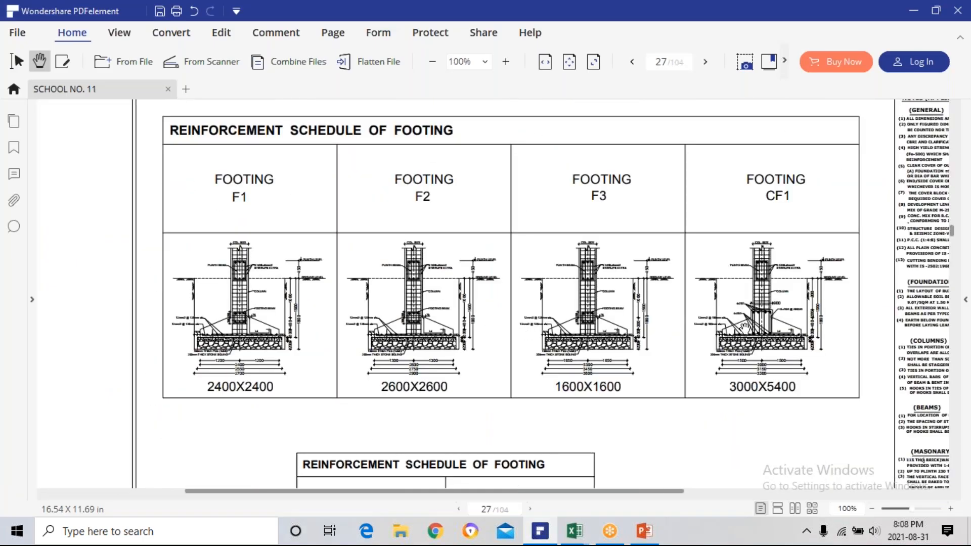
scroll(744, 328, "up", 3)
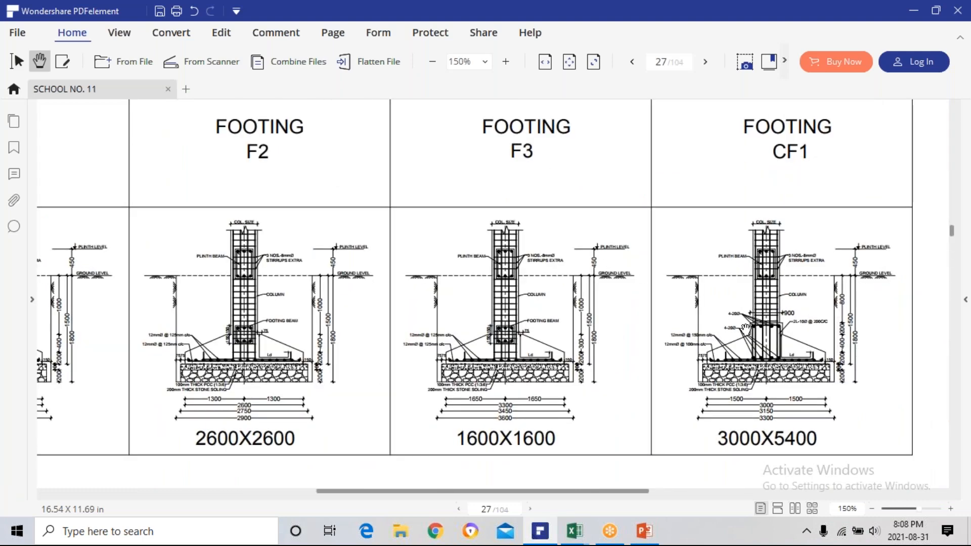
scroll(566, 371, "right", 4)
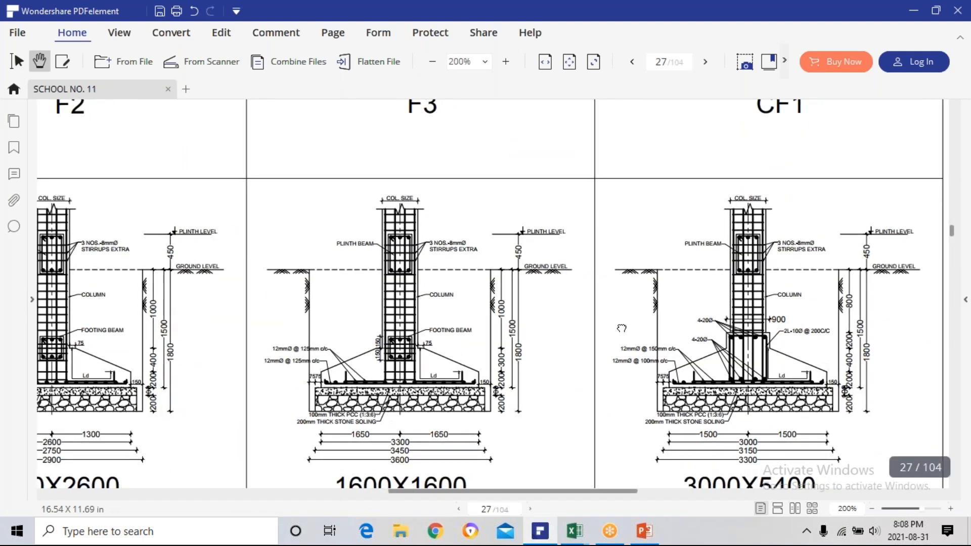
scroll(565, 371, "up", 2)
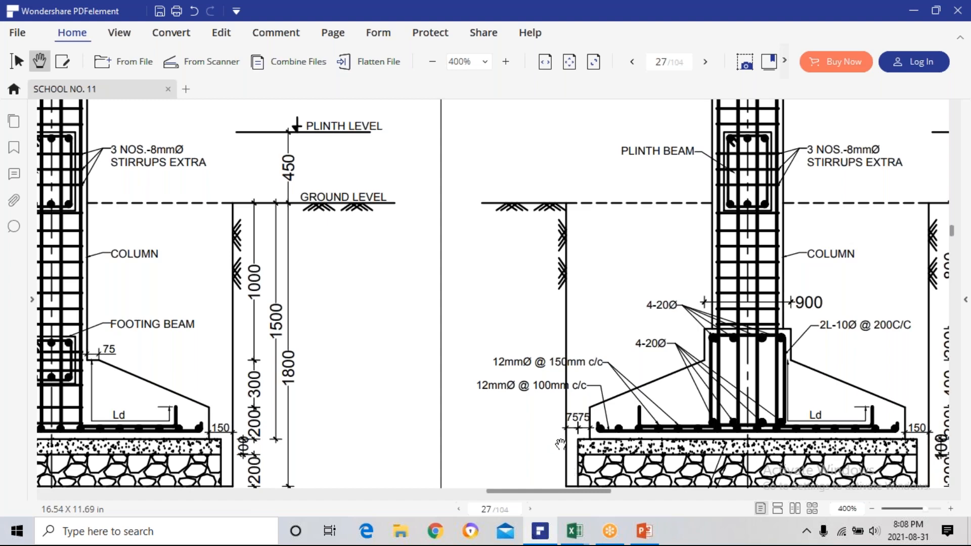
scroll(567, 431, "down", 5)
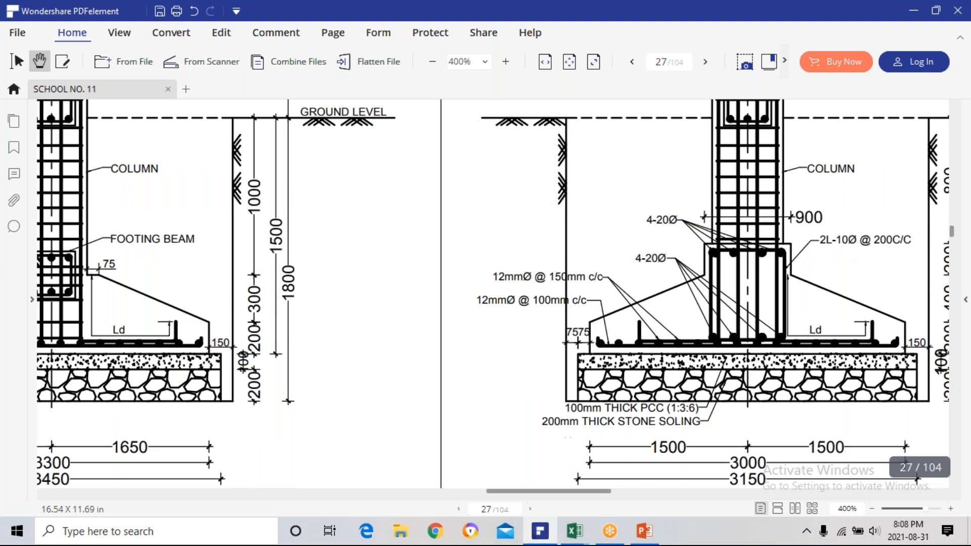
scroll(632, 395, "up", 1)
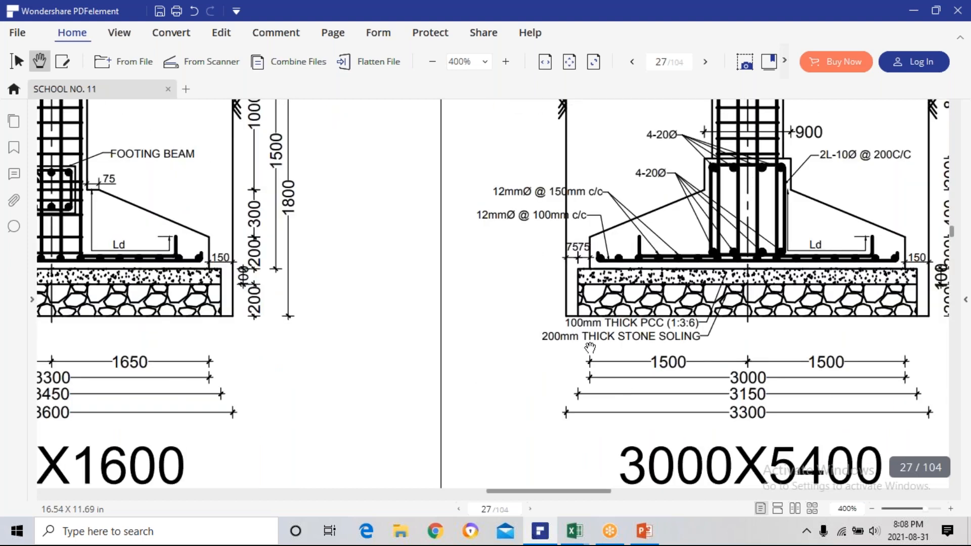
scroll(572, 326, "up", 2)
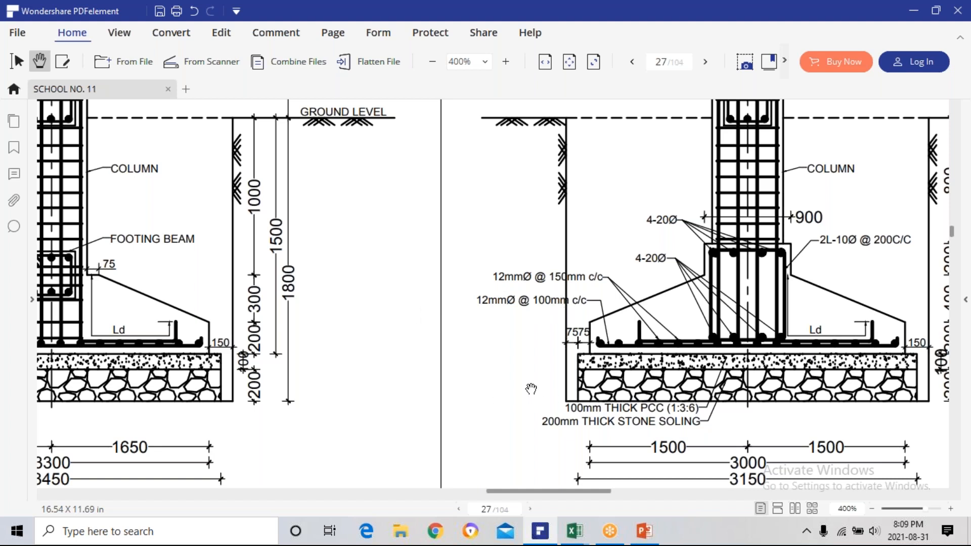
left_click(545, 535)
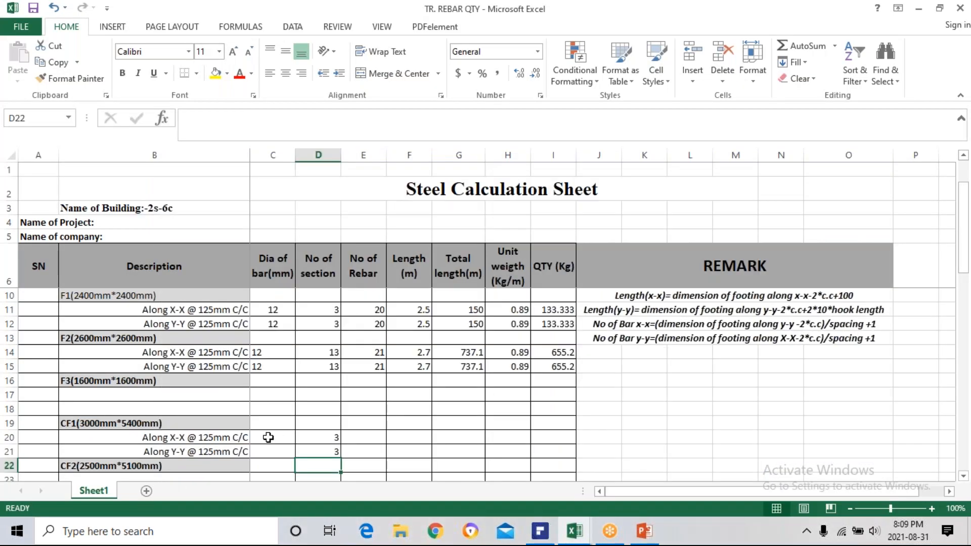
Return to the structural drawings in PDFelement and find the reinforcement schedule on page 27 to recheck CF1's bottom bar spacing in each direction.
left_click(545, 535)
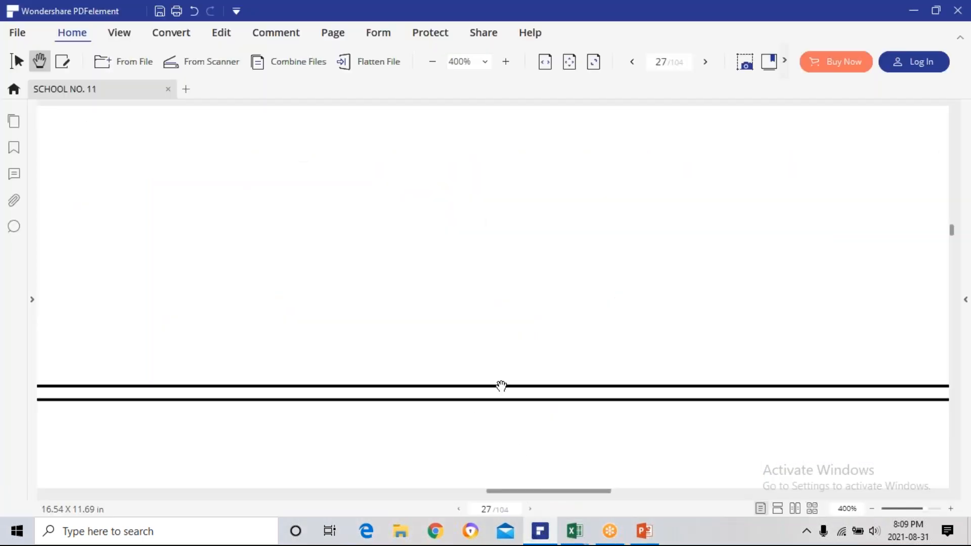
scroll(503, 386, "down", 1)
scroll(504, 387, "down", 2)
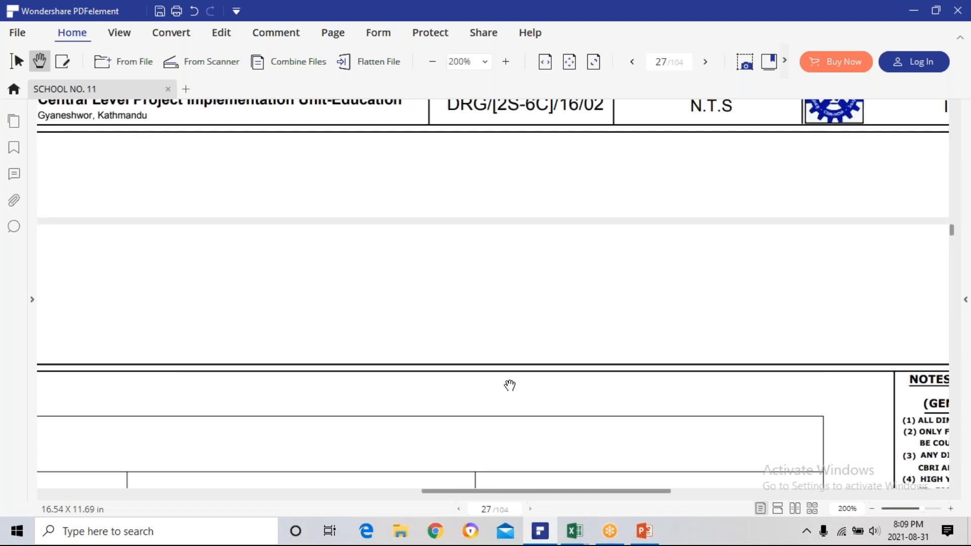
scroll(508, 386, "down", 1)
scroll(510, 388, "down", 2)
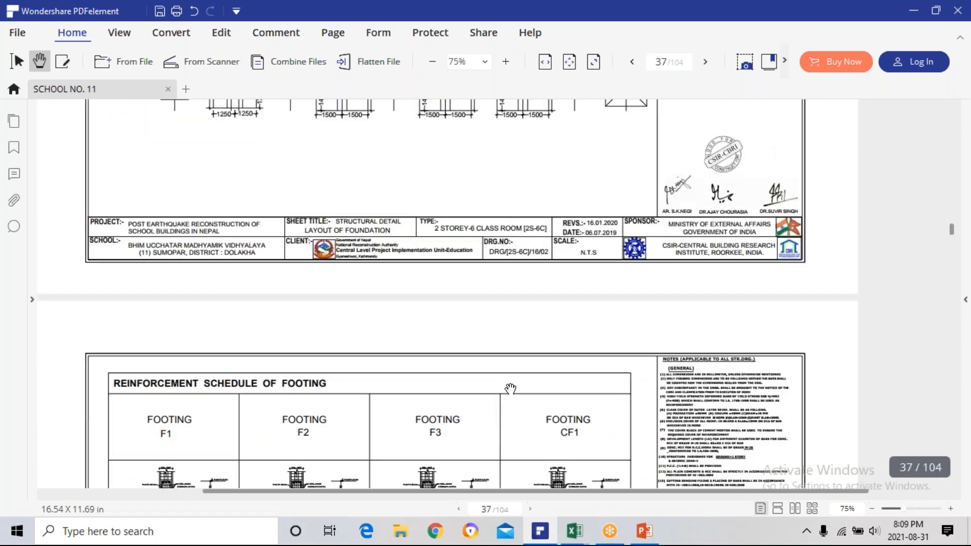
scroll(538, 433, "down", 2)
scroll(539, 432, "down", 1)
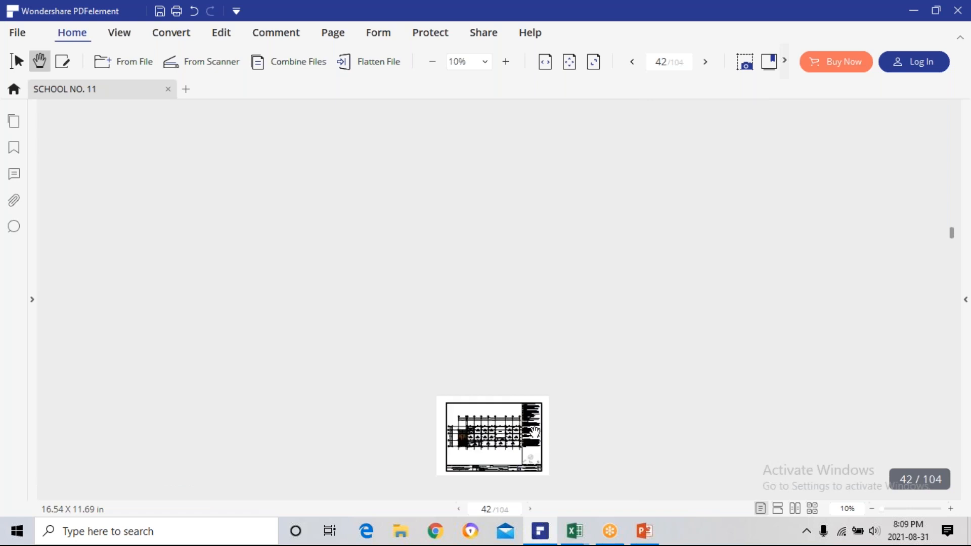
scroll(539, 431, "up", 1)
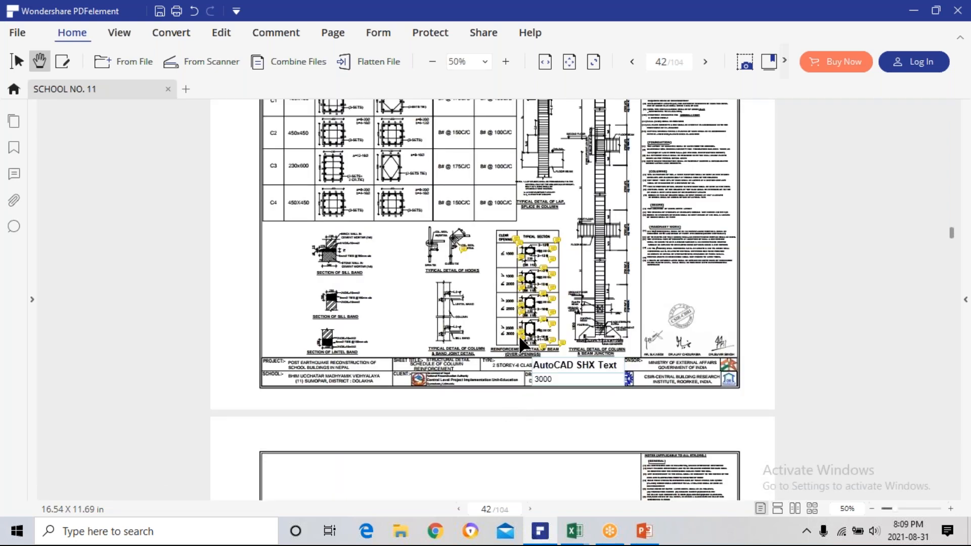
scroll(504, 349, "up", 15)
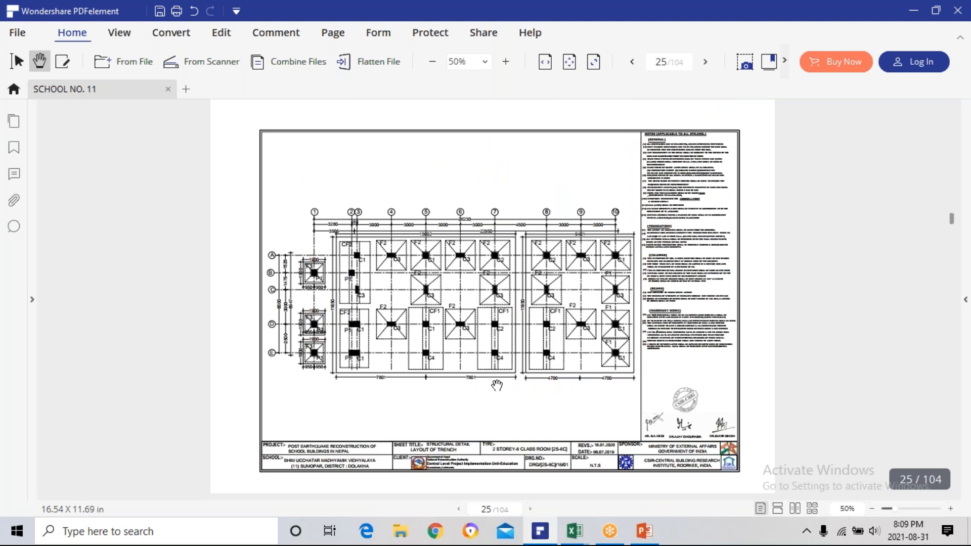
scroll(496, 384, "down", 2)
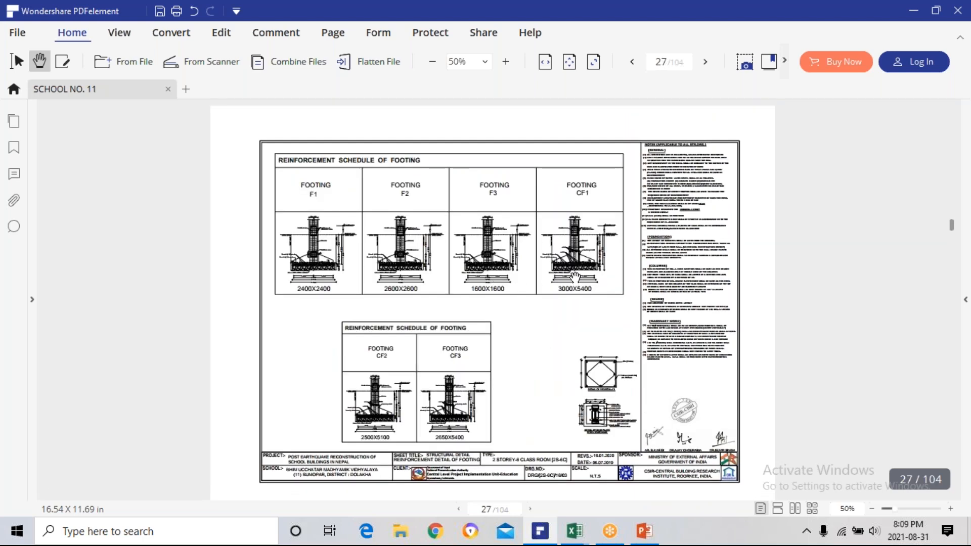
scroll(574, 281, "up", 2, "ctrl")
left_click_drag(841, 483, 480, 396)
scroll(503, 399, "down", 7)
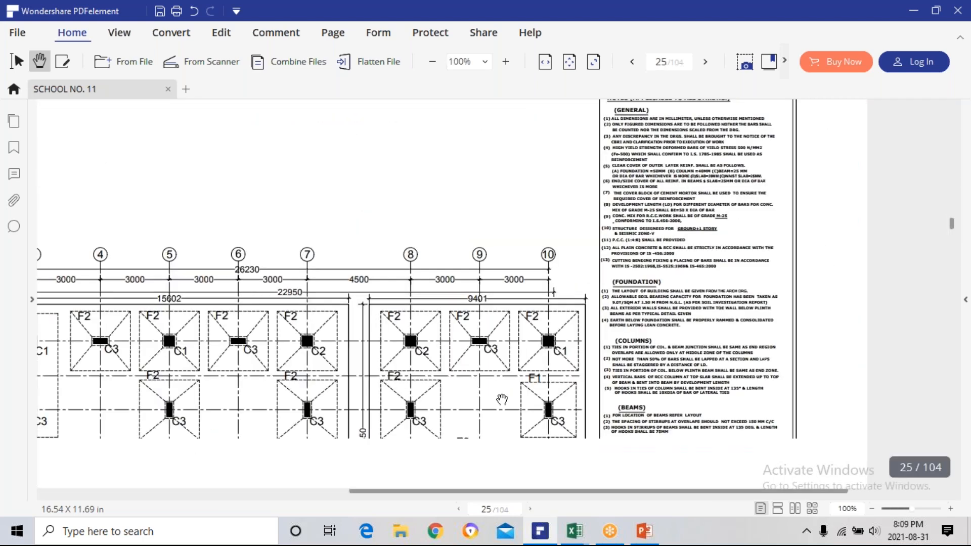
scroll(515, 380, "down", 5)
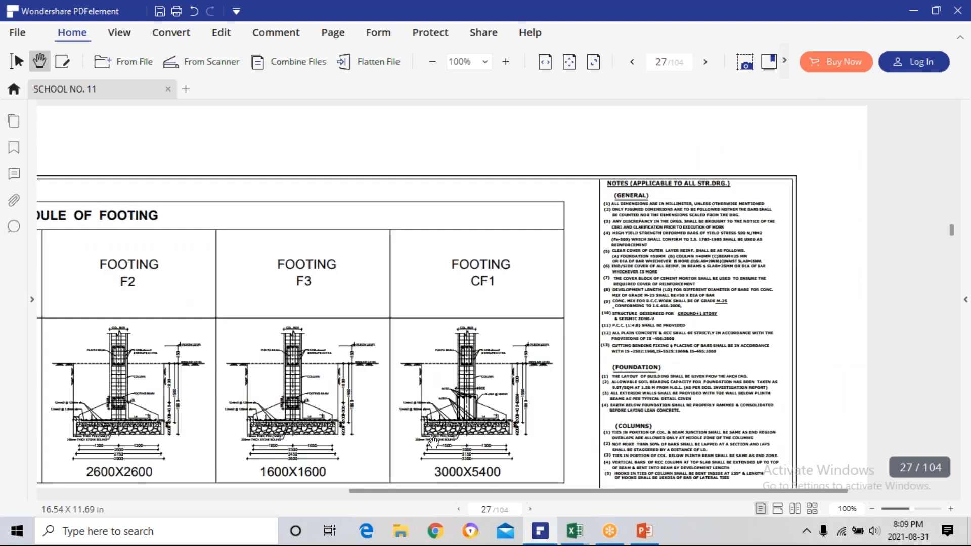
scroll(412, 418, "up", 2, "ctrl")
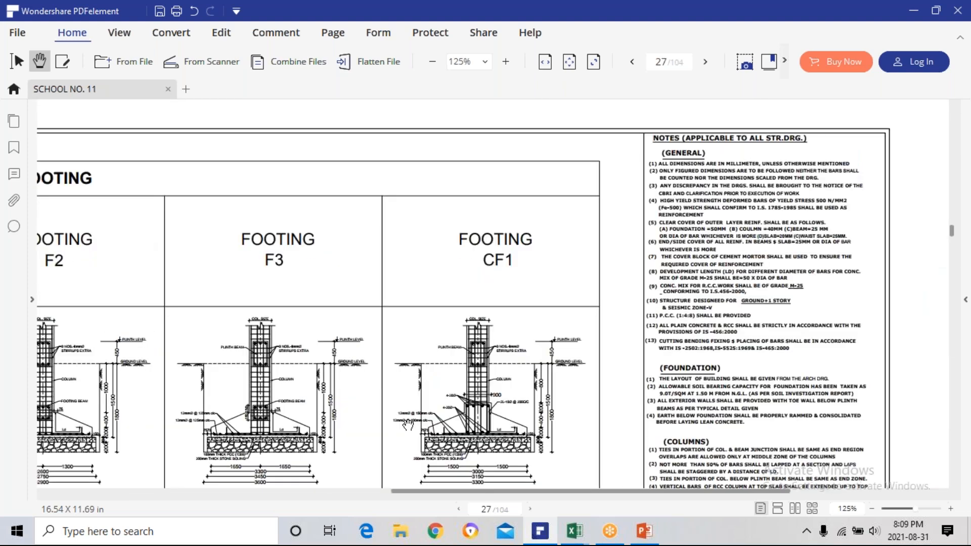
scroll(405, 425, "up", 2, "ctrl")
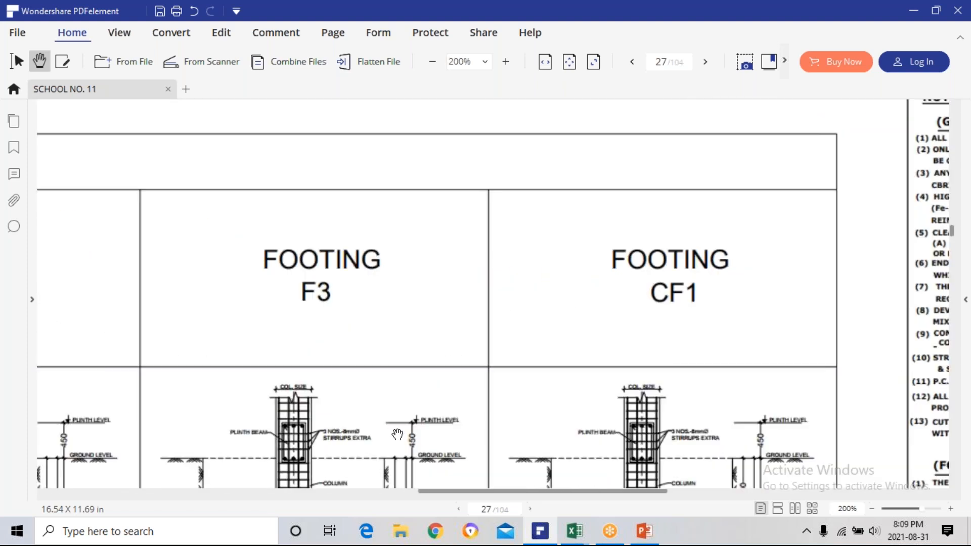
scroll(451, 411, "up", 2, "ctrl")
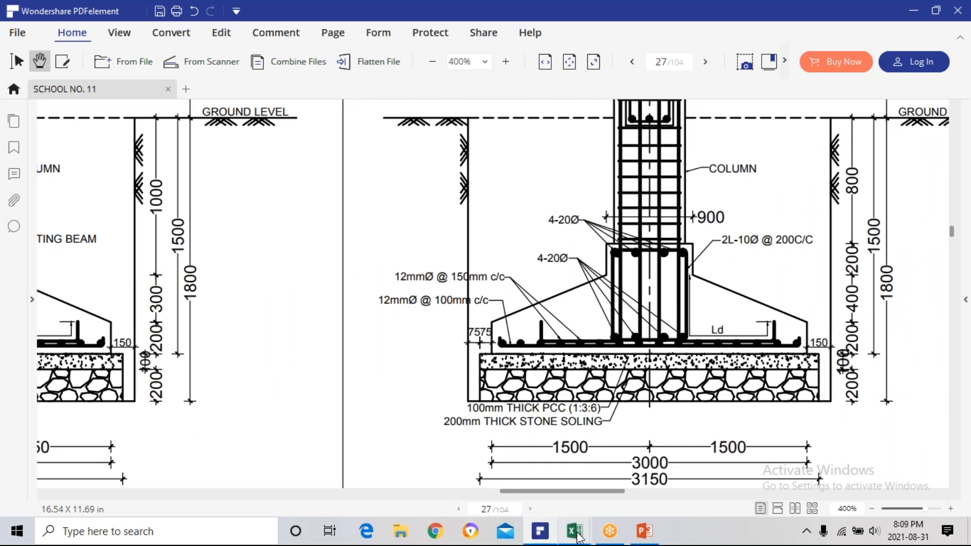
Back in the Excel sheet, change CF1's X-X description in B20 to Along X-X @ 100mm C/C.
mouse_move(578, 536)
left_click(503, 481)
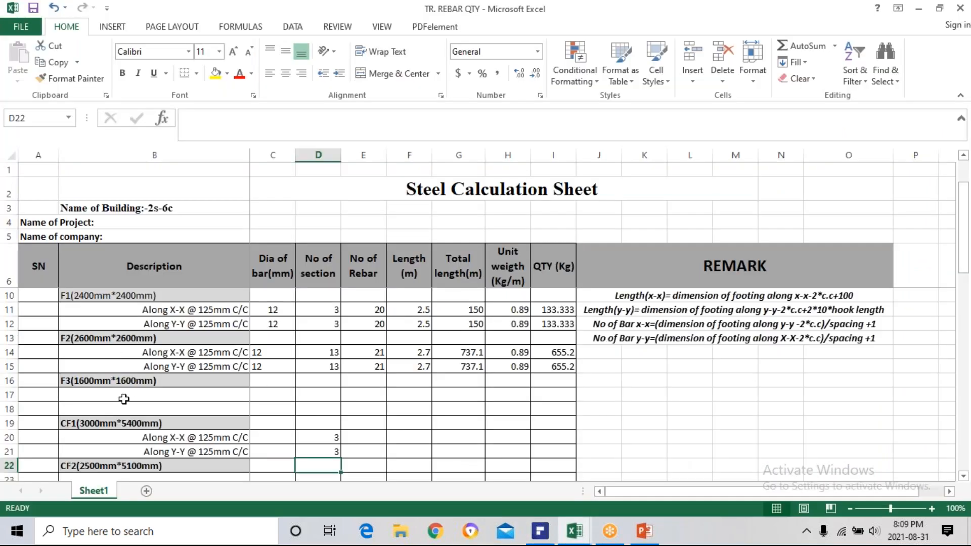
double_click(217, 439)
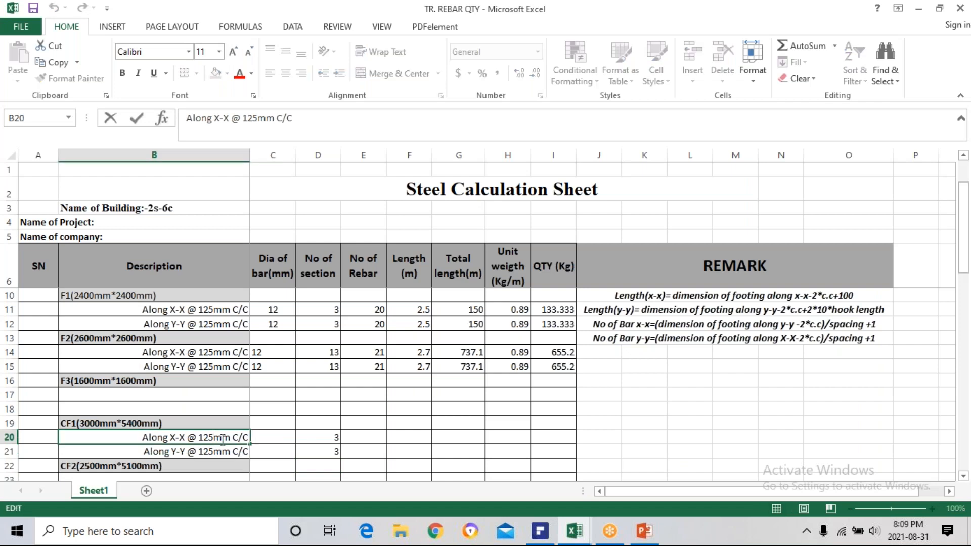
key("BackSpace")
key("BackSpace")
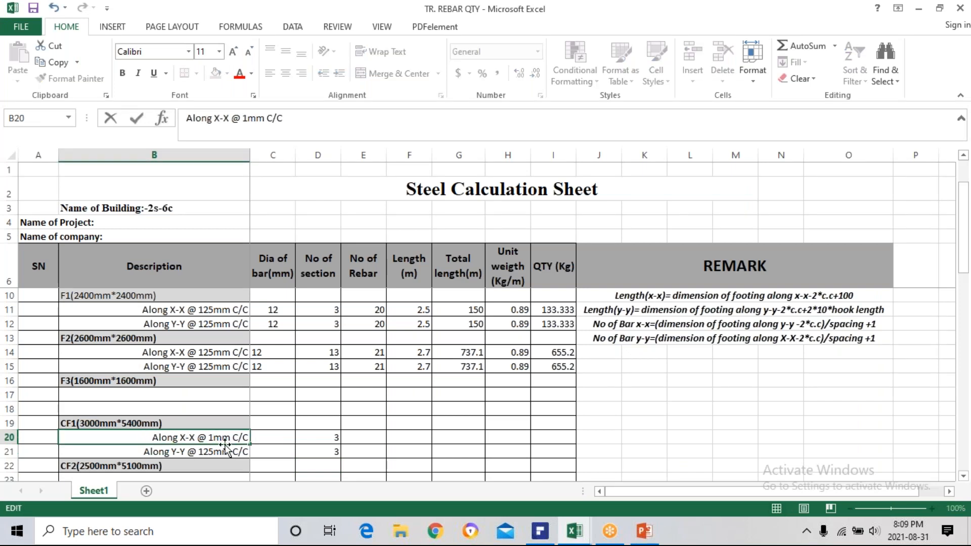
type("00")
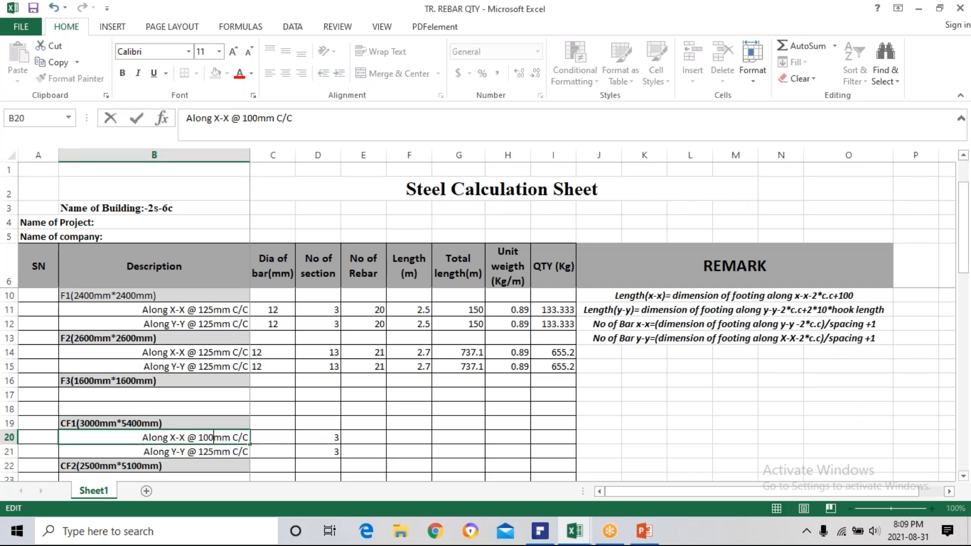
Change CF1's Y-Y description in B21 to Along Y-Y @ 150mm C/C.
left_click(144, 452)
double_click(212, 452)
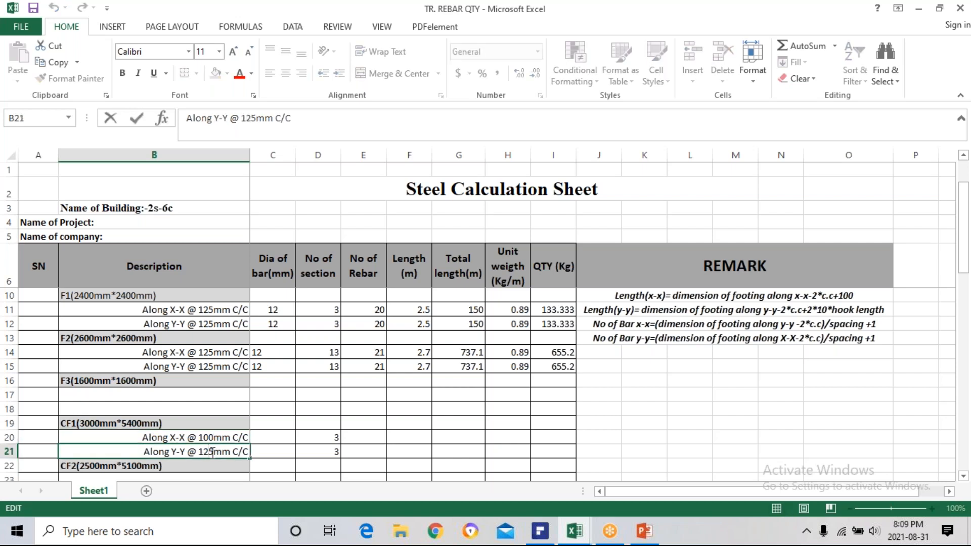
key("BackSpace")
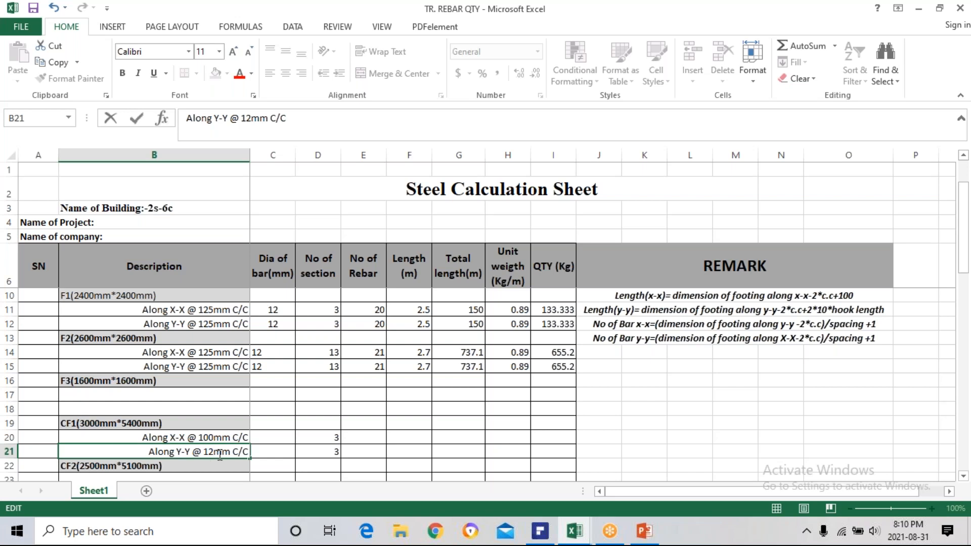
key("BackSpace")
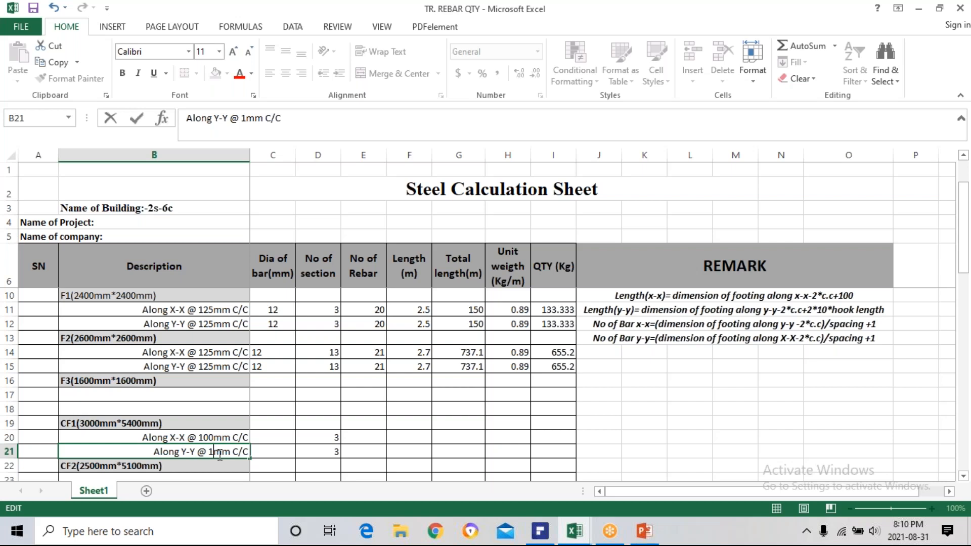
type("50")
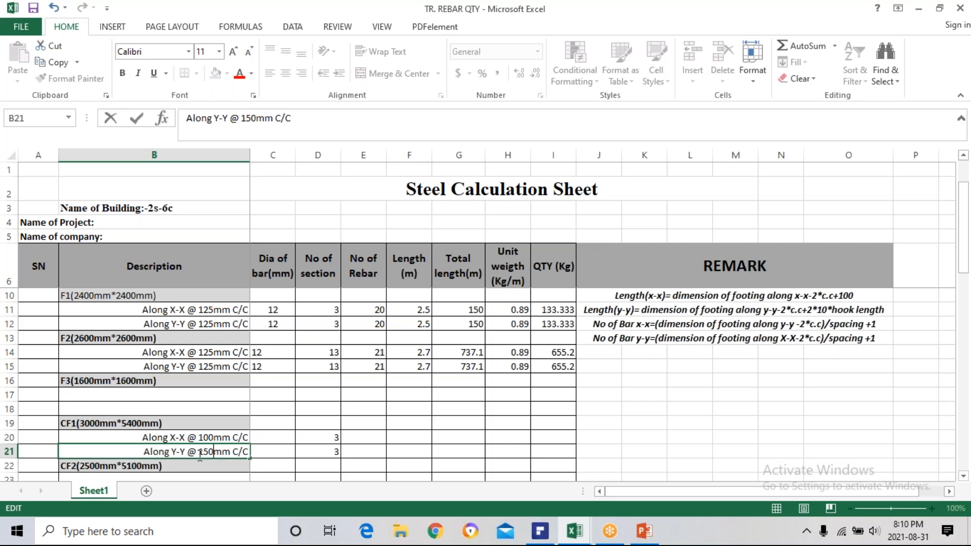
Enter a bar diameter of 12 mm for CF1's X-X and Y-Y rows in C20 and C21.
left_click(279, 450)
left_click(271, 437)
type("12")
left_click(256, 446)
type("12")
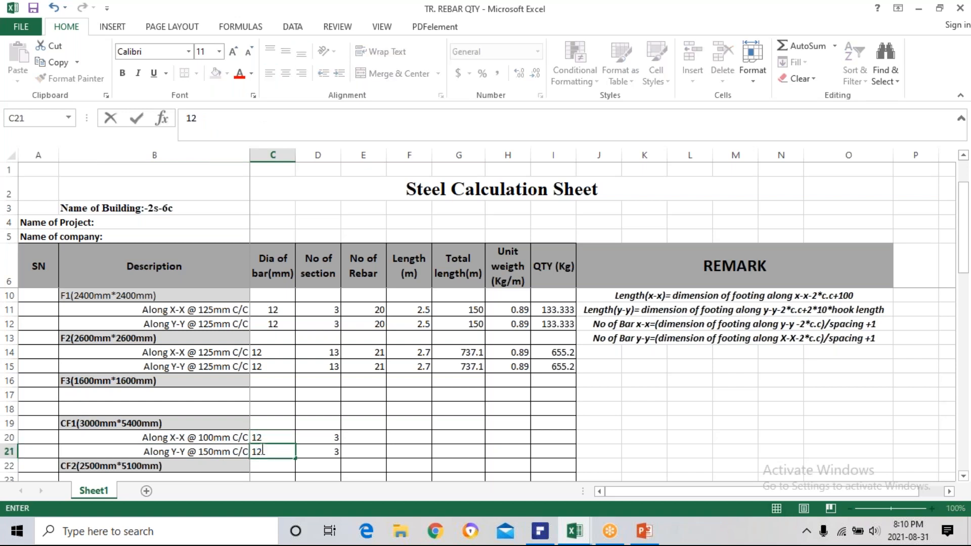
key("Return")
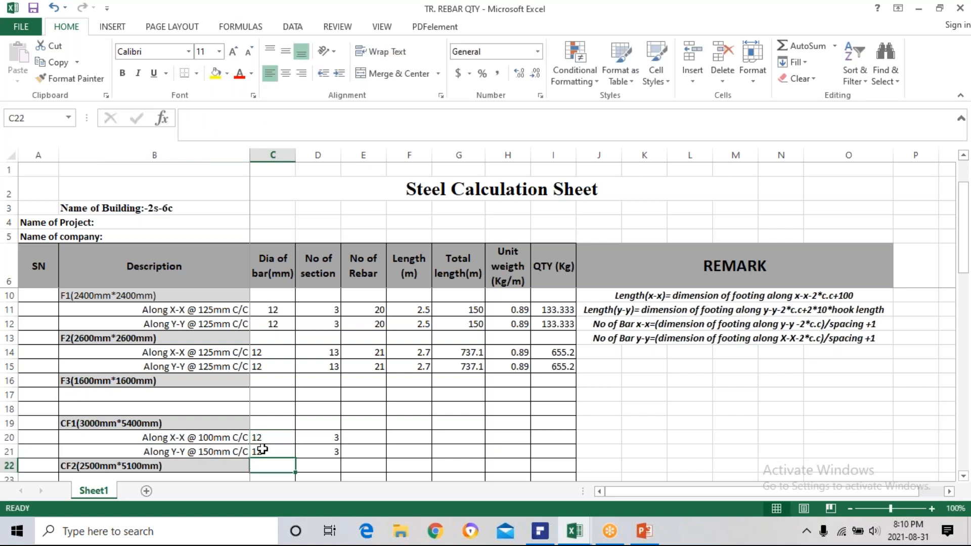
Enter the number of CF1's X-X bars in E20 with the formula =(5400-2*50)/100.
left_click(360, 436)
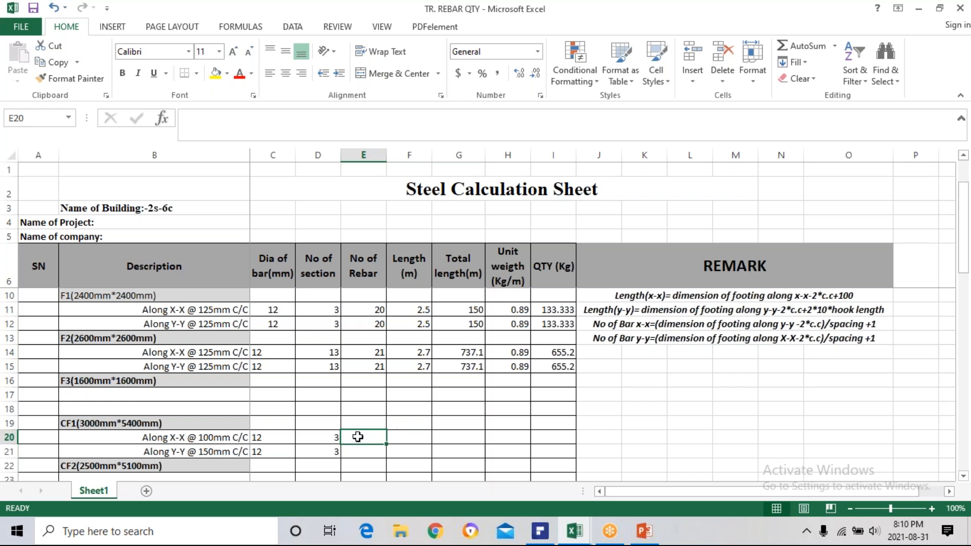
type("=")
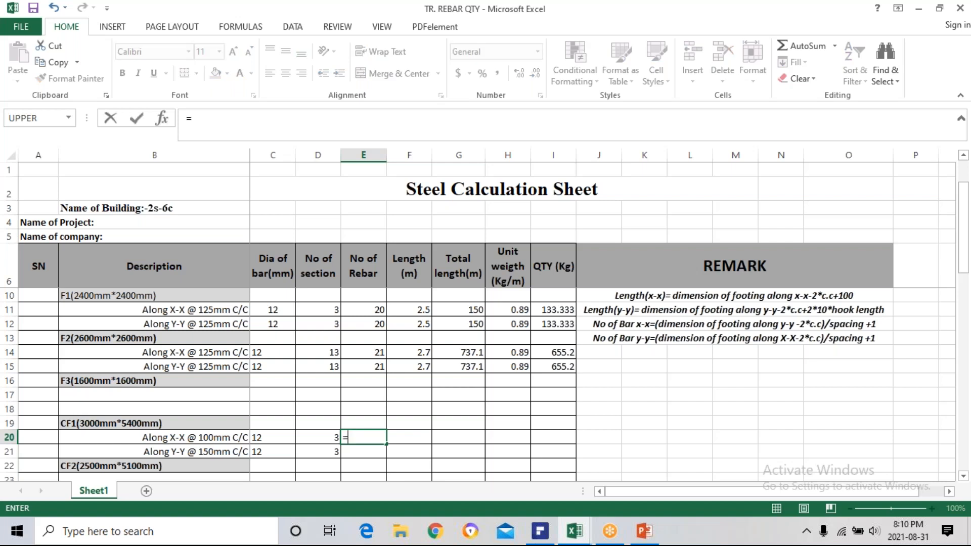
type("(5400-2")
type("*5")
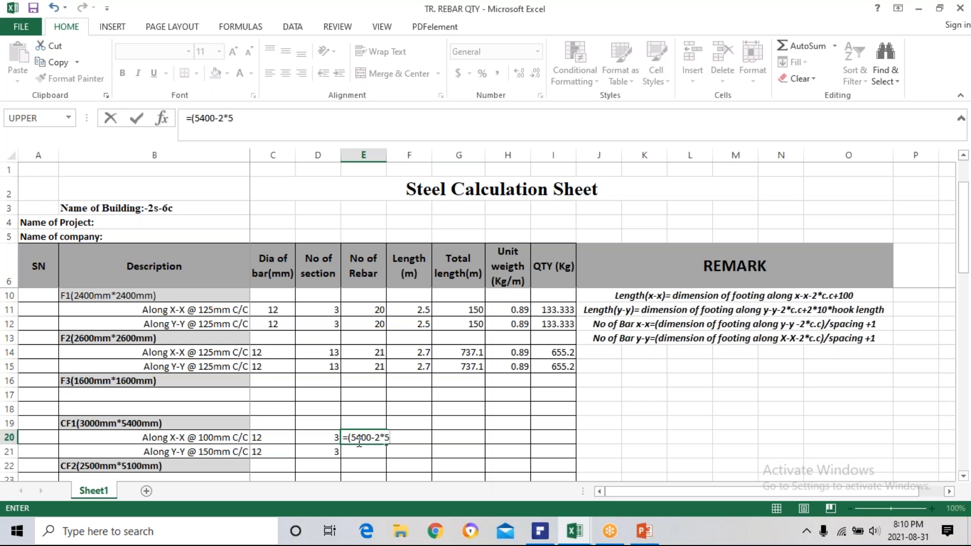
type("0")
type("100")
key("Return")
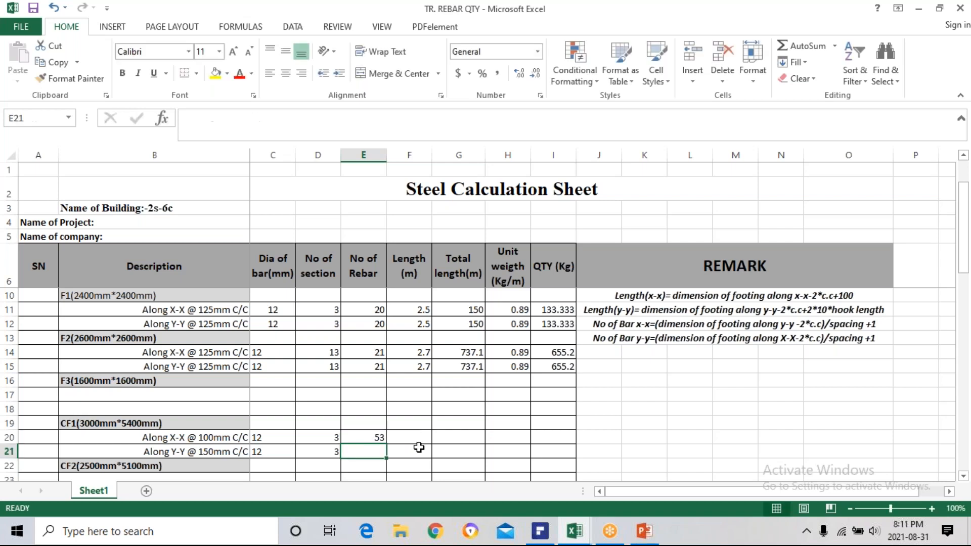
Add one bar to CF1's X-X count by extending the E20 formula to =(5400-2*50)/100+1.
left_click(373, 438)
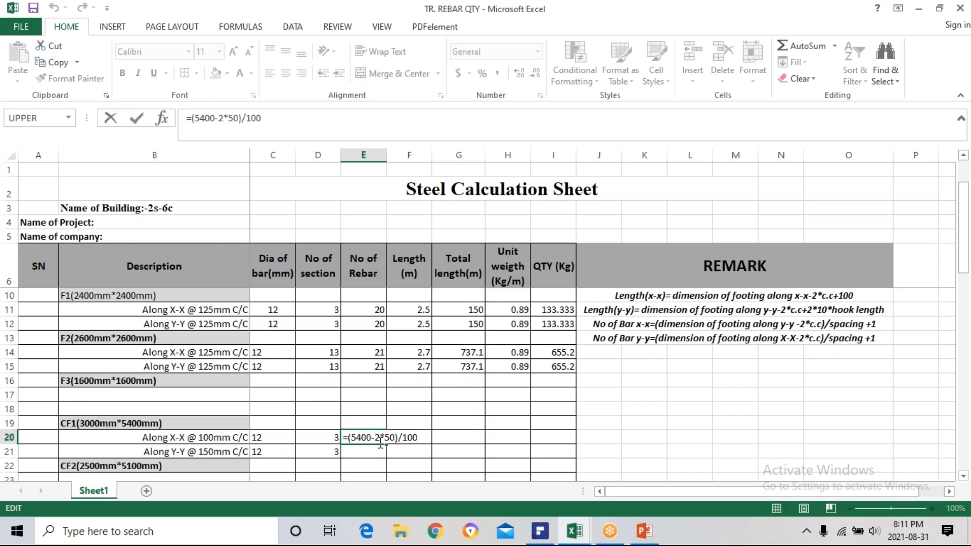
key("ctrl+Return")
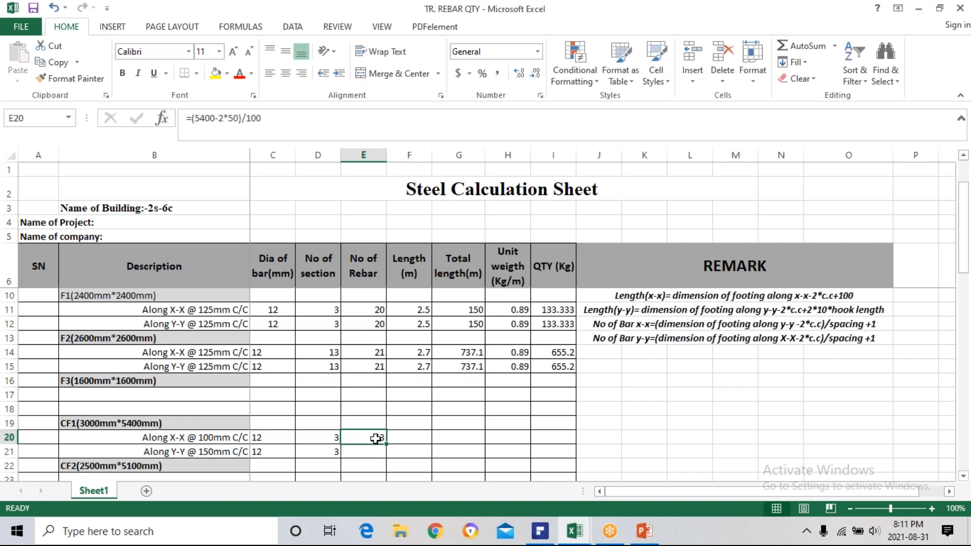
double_click(375, 438)
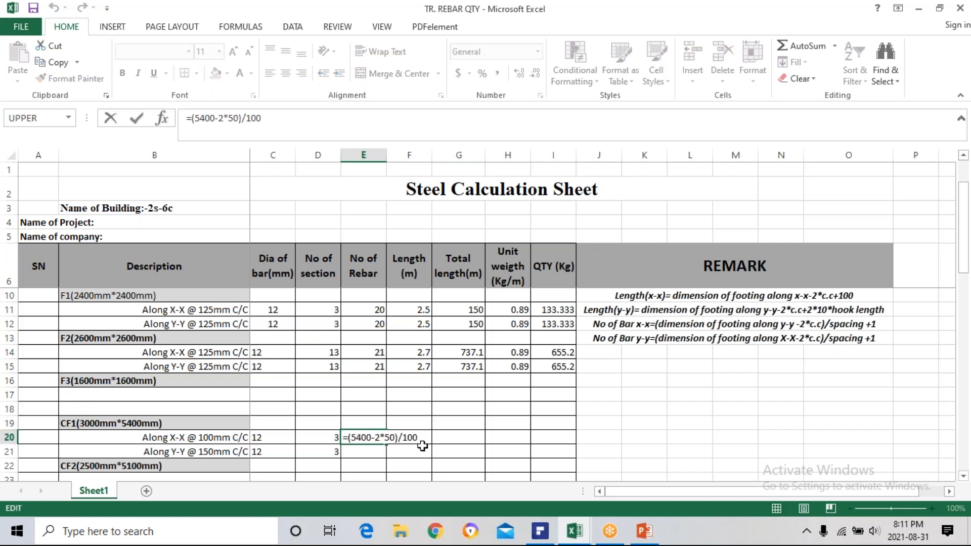
type("+1")
key("Return")
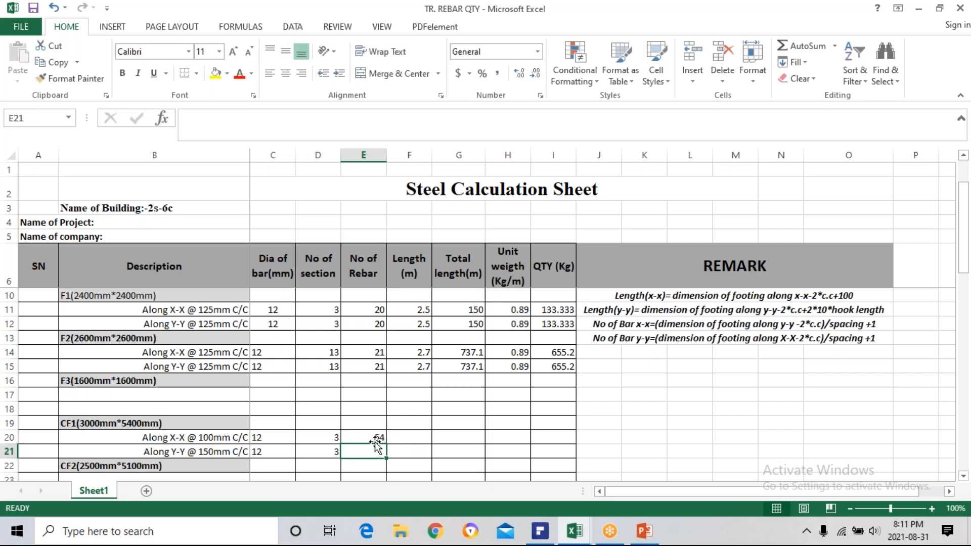
left_click(362, 437)
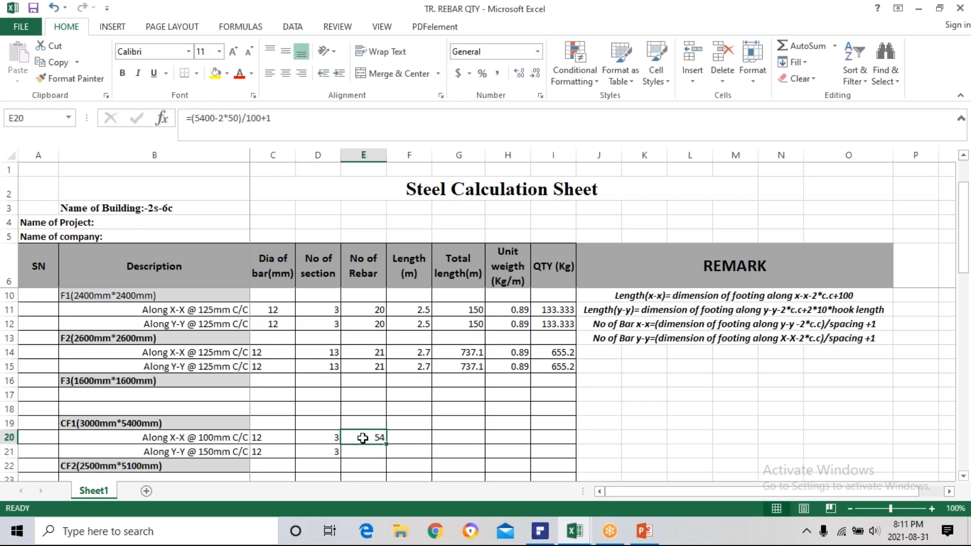
Copy F2's rounded-up bar count formula from E15 into CF1's X-X cell E20.
left_click(369, 366)
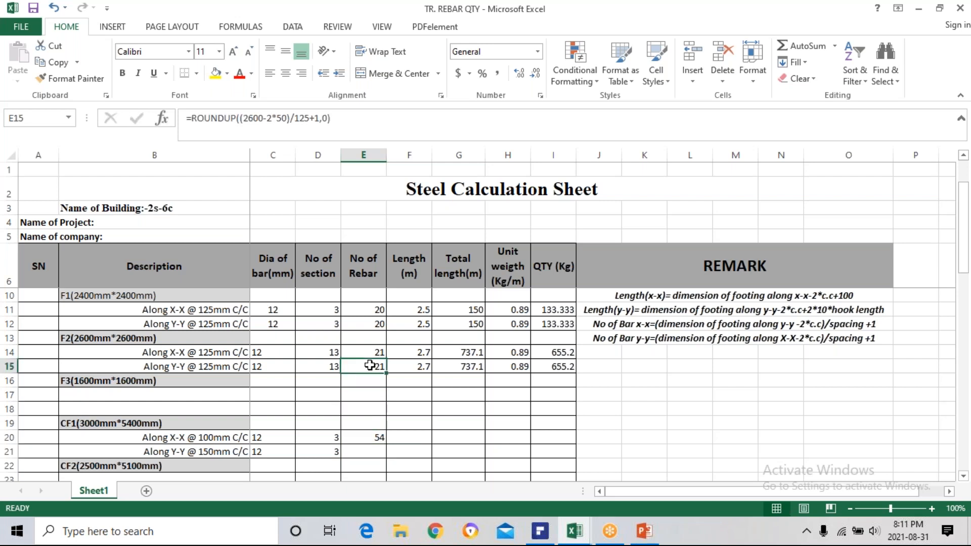
key("ctrl+c")
left_click(367, 438)
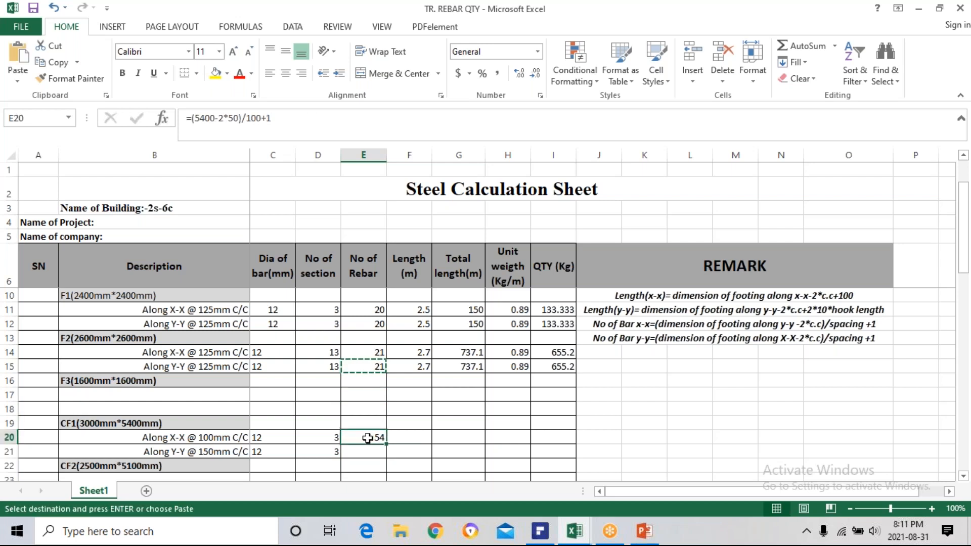
key("ctrl+v")
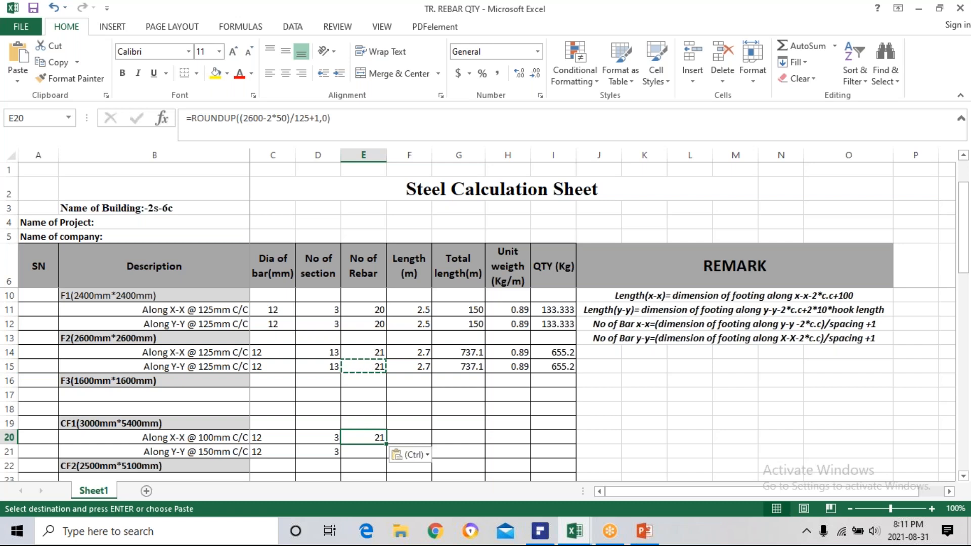
Adapt the E20 formula to CF1's 5400 mm dimension and 100 mm spacing, making it =ROUNDUP((5400-2*50)/100+1,0).
key("F2")
left_click(436, 437)
left_click(420, 437)
key("BackSpace")
key("BackSpace")
key("BackSpace")
key("BackSpace")
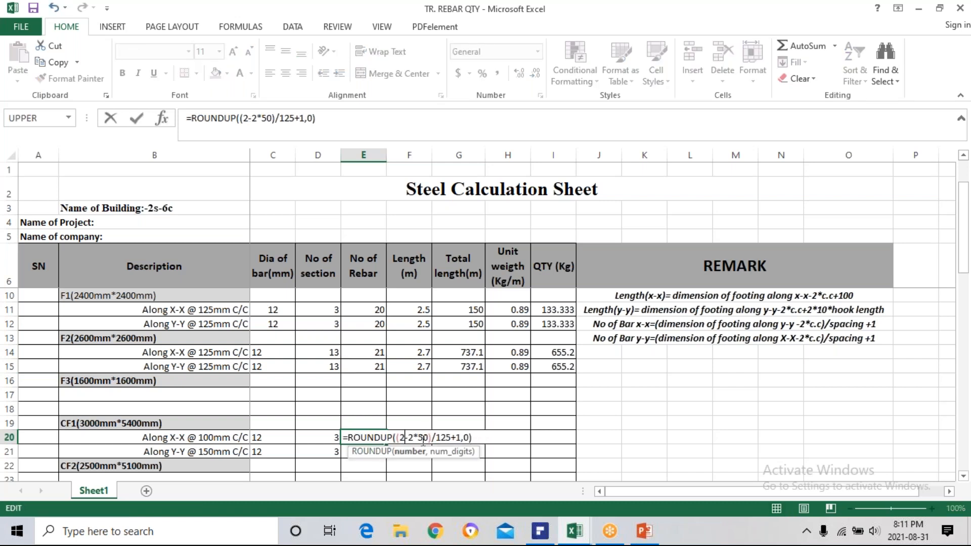
type("54")
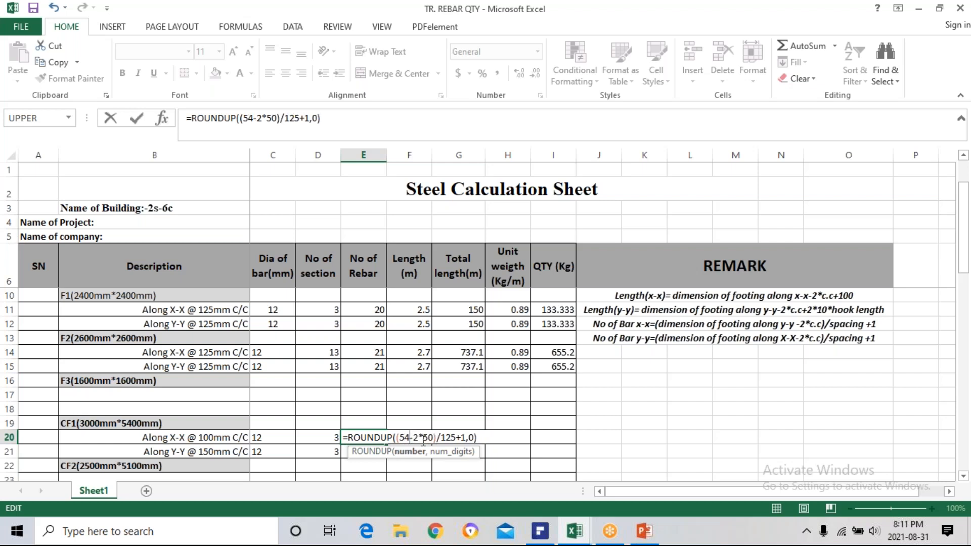
type("00")
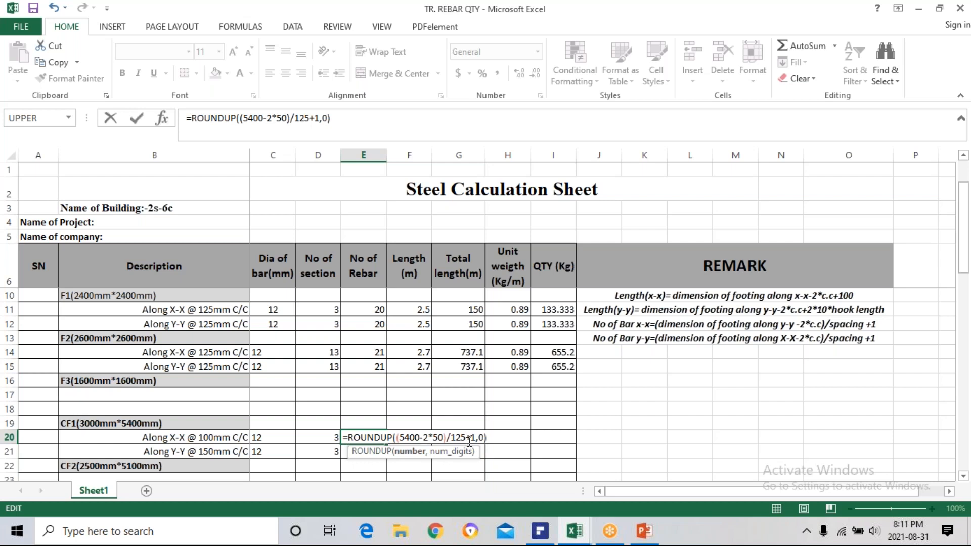
key("BackSpace")
key("BackSpace")
type("00")
key("Return")
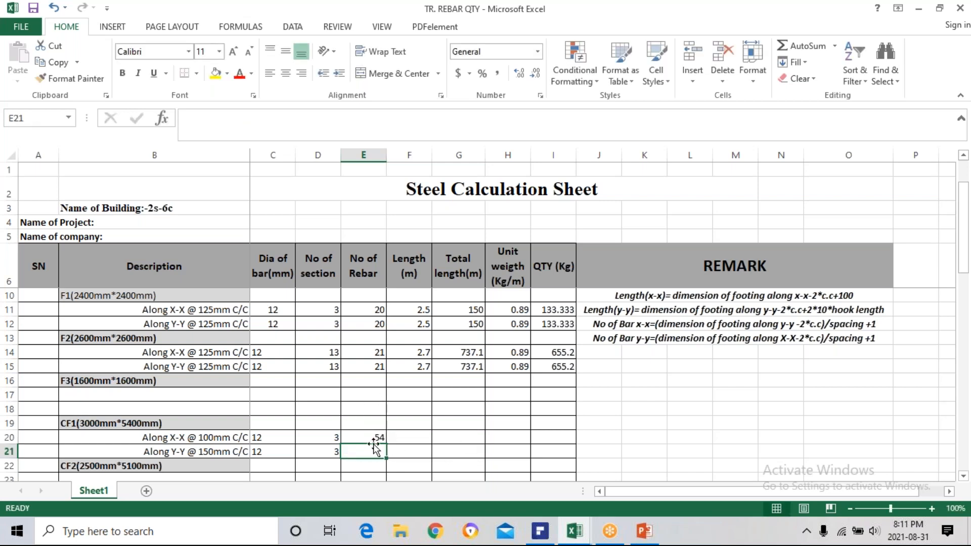
Calculate the length of CF1's X-X bars in F20 with the formula =(3000-2*50+2*100)/1000.
left_click(413, 439)
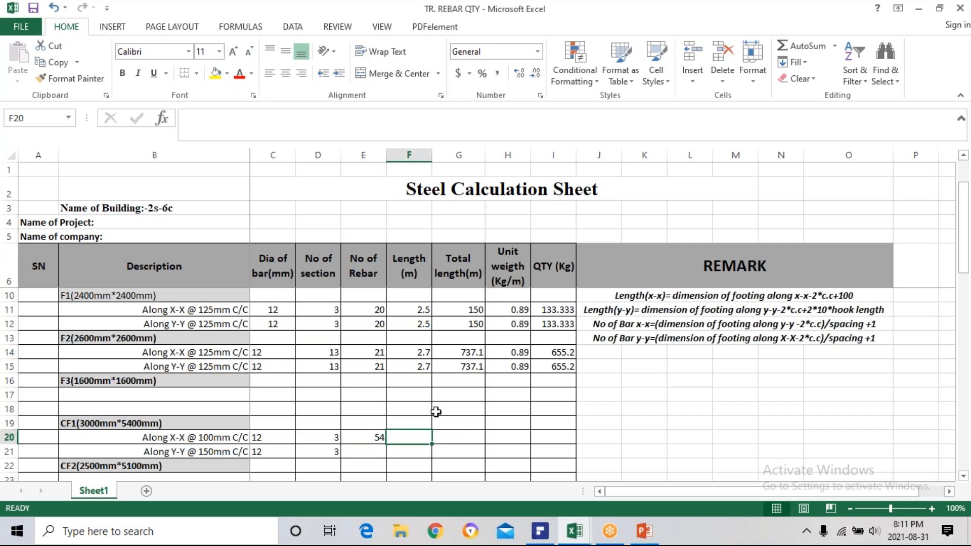
type("=")
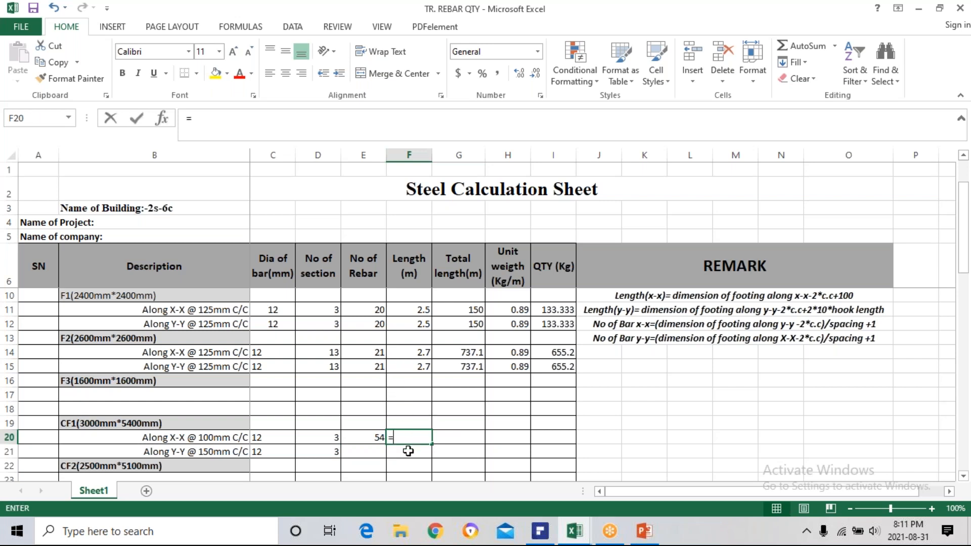
type("(")
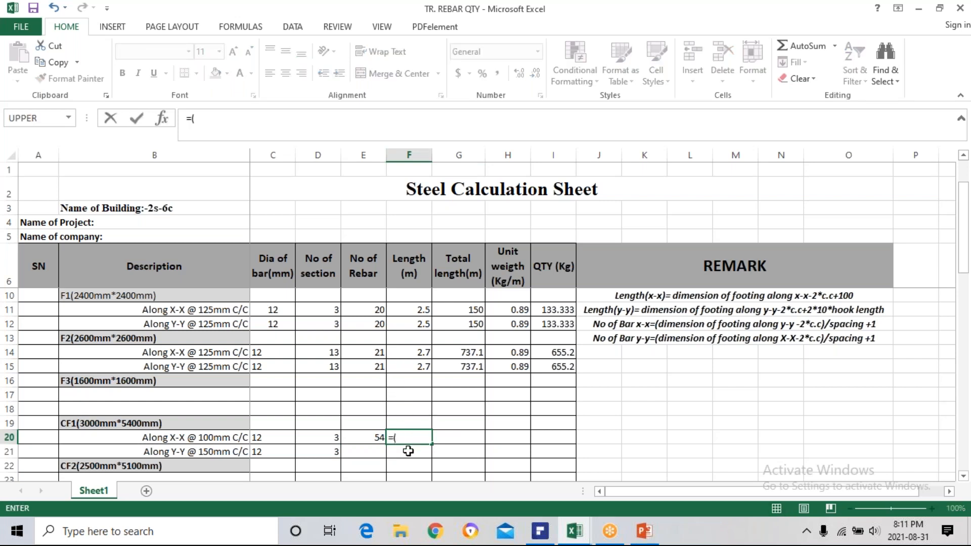
type("3000-2*50")
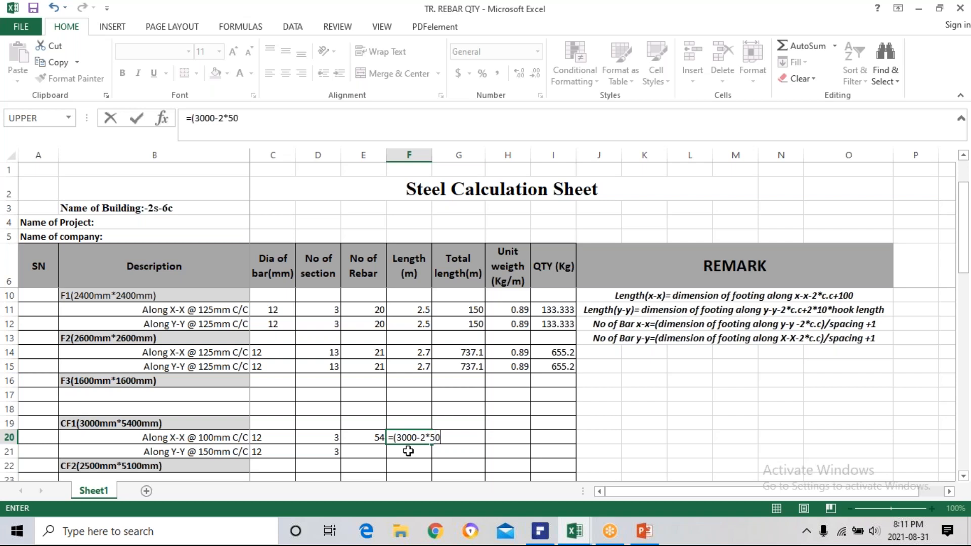
type("+2*100)/1000")
key("Return")
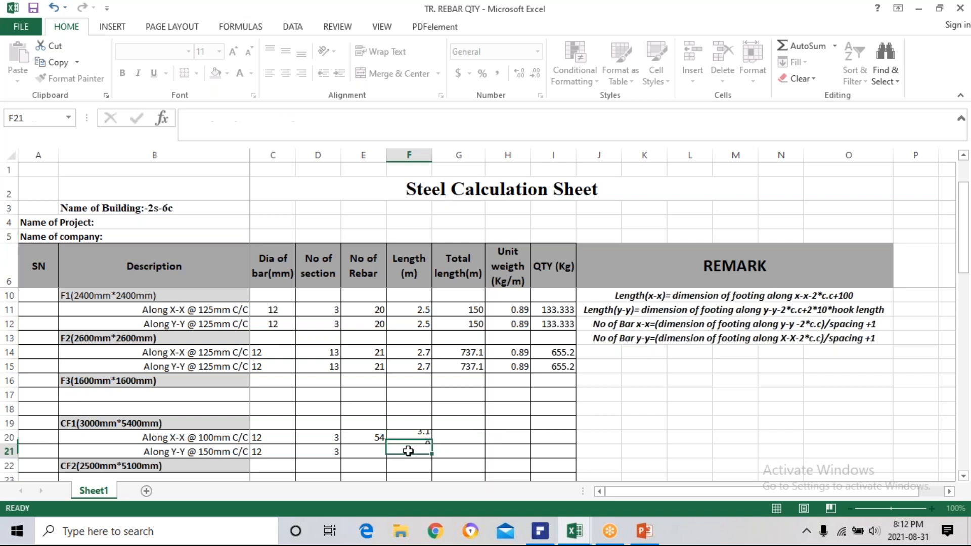
Compare CF1's X-X bar length formula in F20 with F1's length formula in F11.
left_click(414, 438)
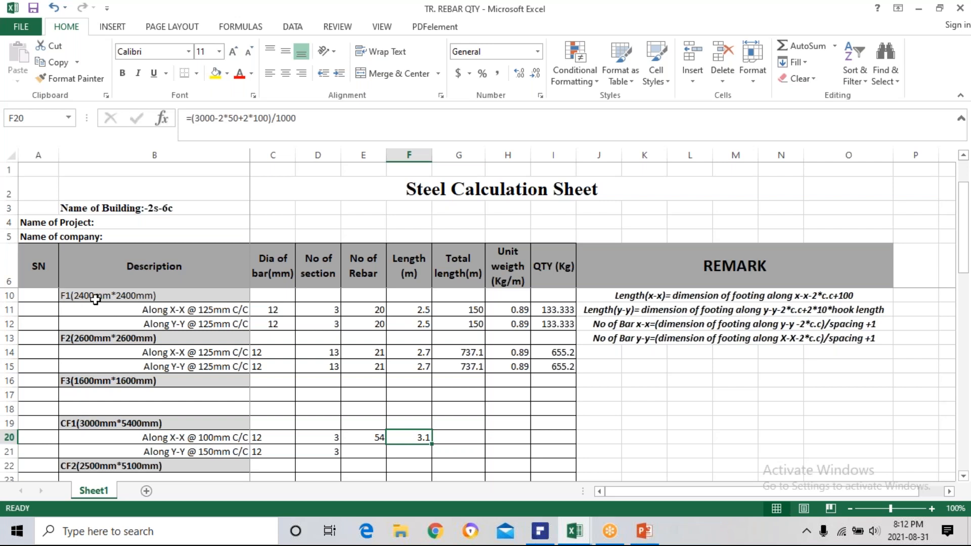
key("Up")
left_click(417, 307)
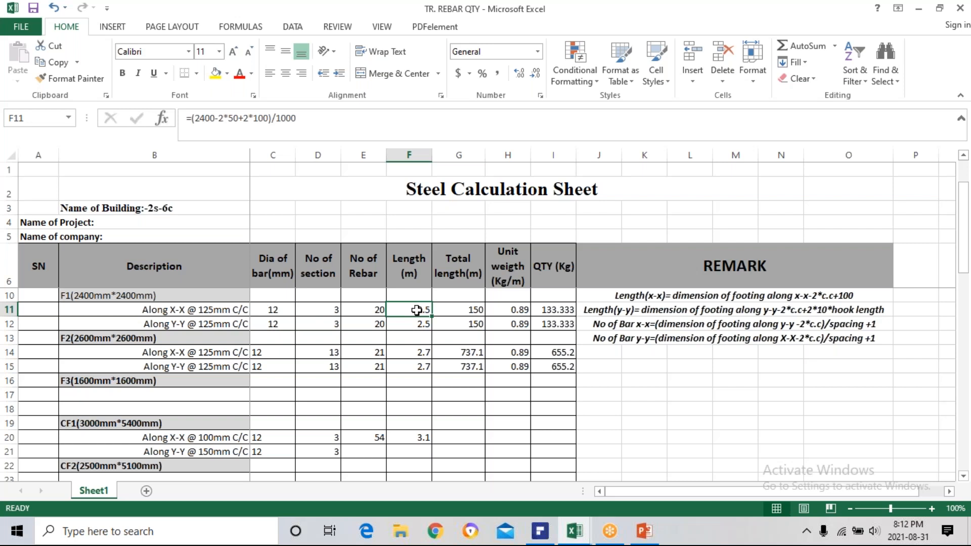
left_click(411, 437)
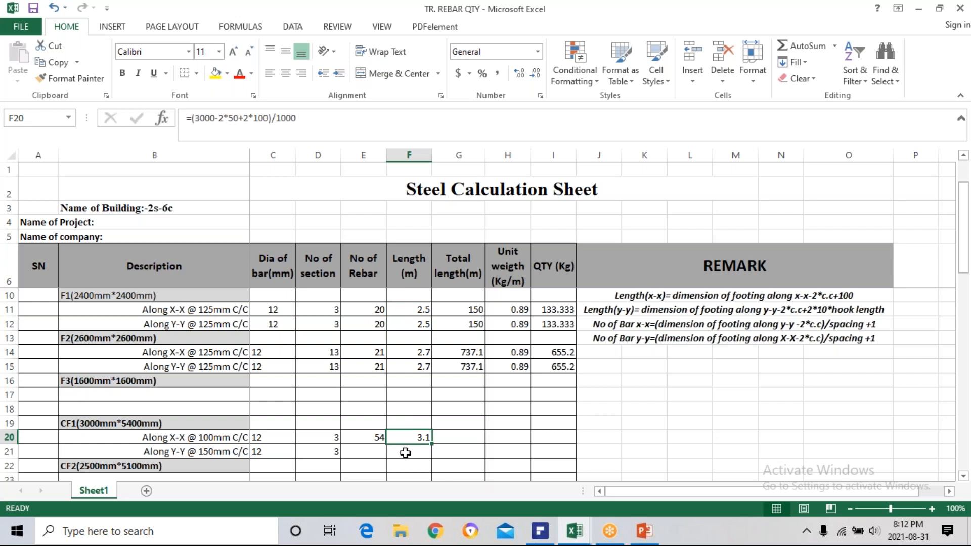
left_click(366, 452)
Copy the total length formula from G15 into G20 for CF1's X-X bars and check its cell references.
left_click(450, 440)
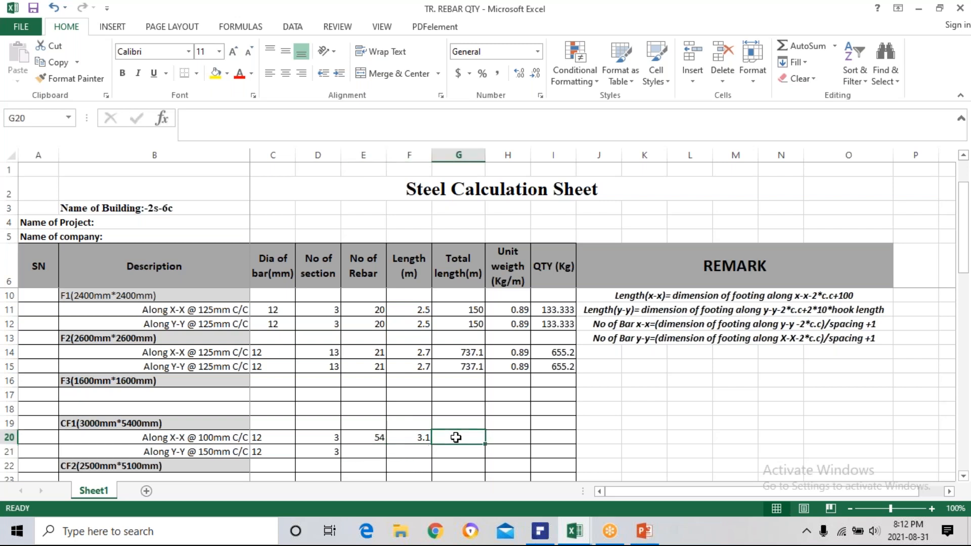
type("=")
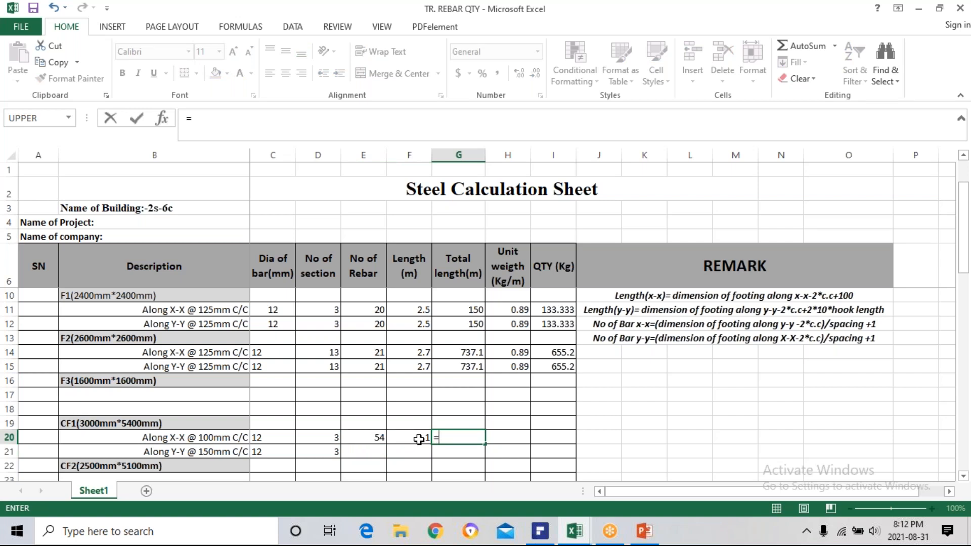
key("Escape")
left_click(464, 367)
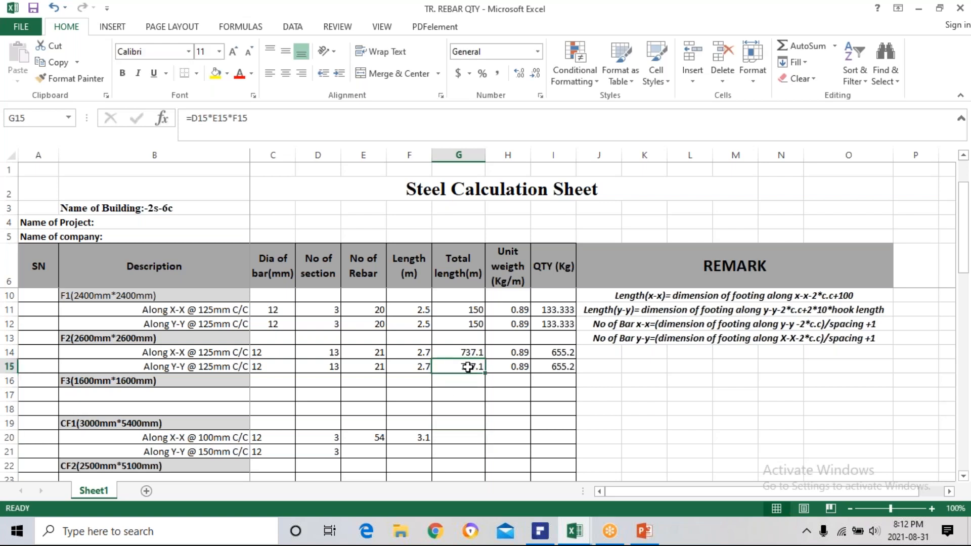
key("ctrl+c")
left_click(462, 437)
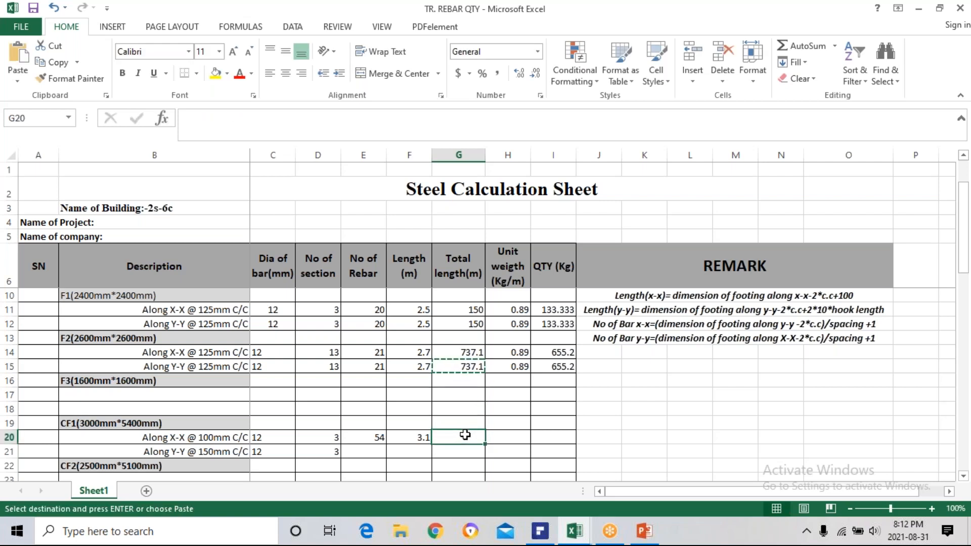
key("ctrl+v")
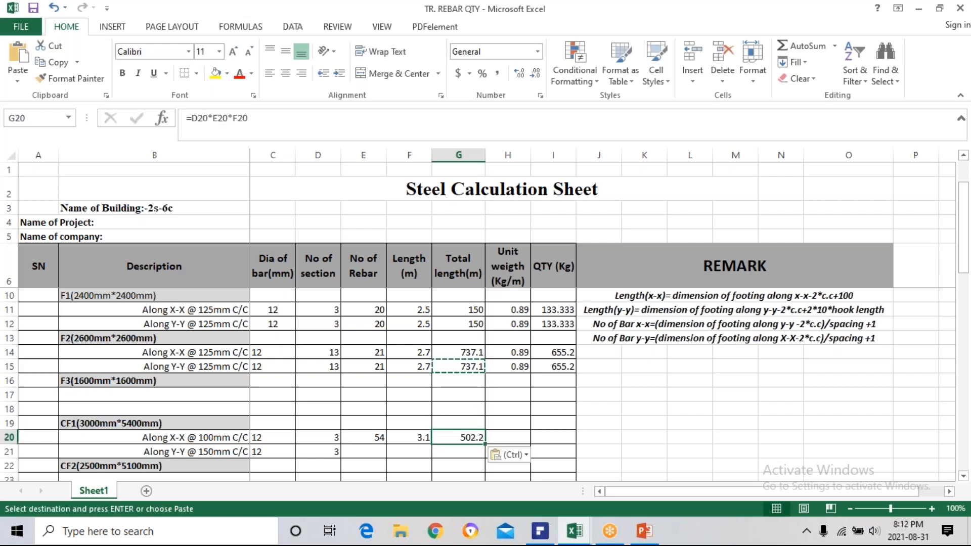
key("Escape")
double_click(463, 439)
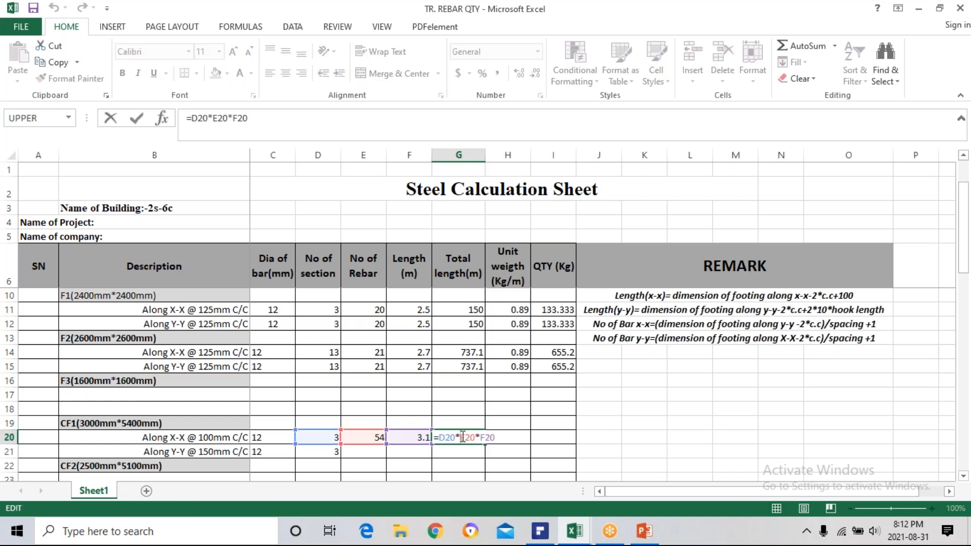
key("Escape")
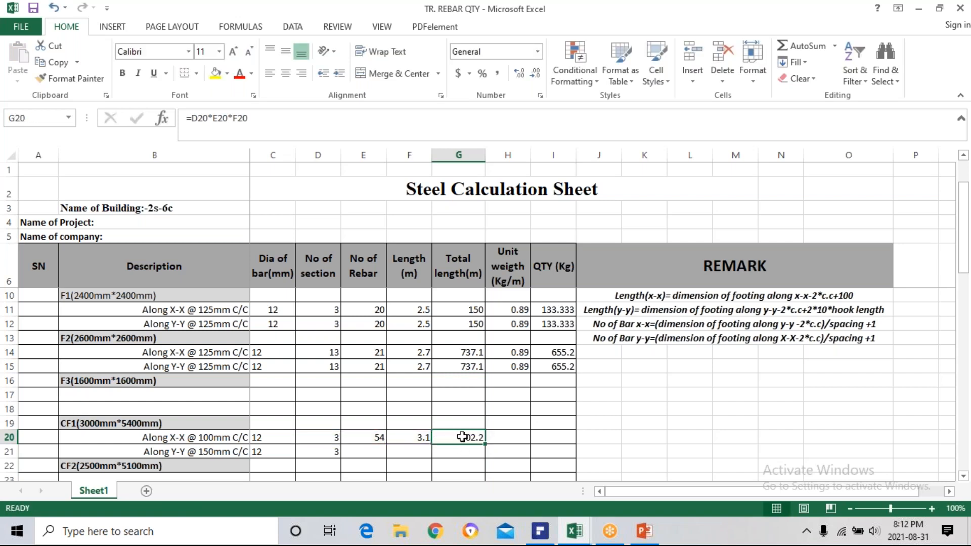
Calculate the unit weight of CF1's X-X bars in H20 with the formula =(C20*C20)/162.
left_click(501, 440)
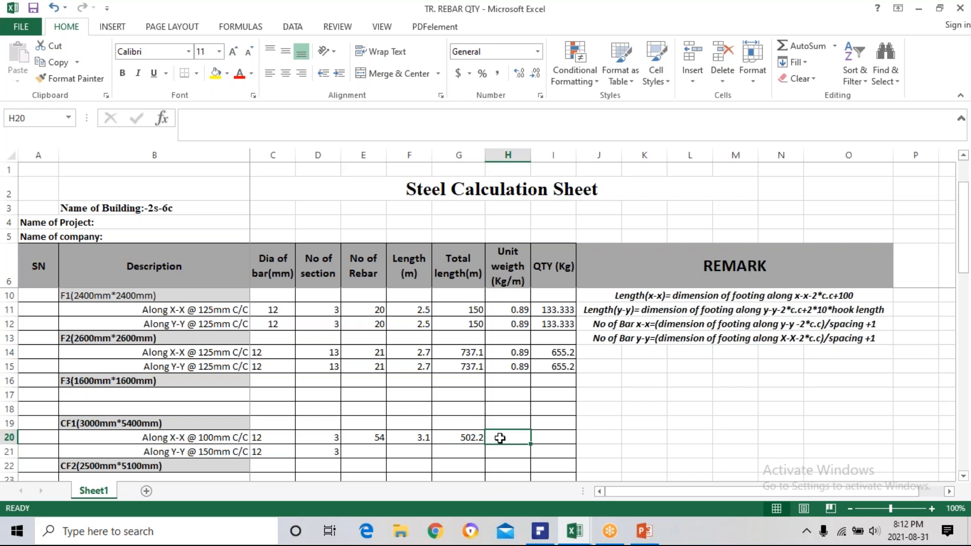
type("=")
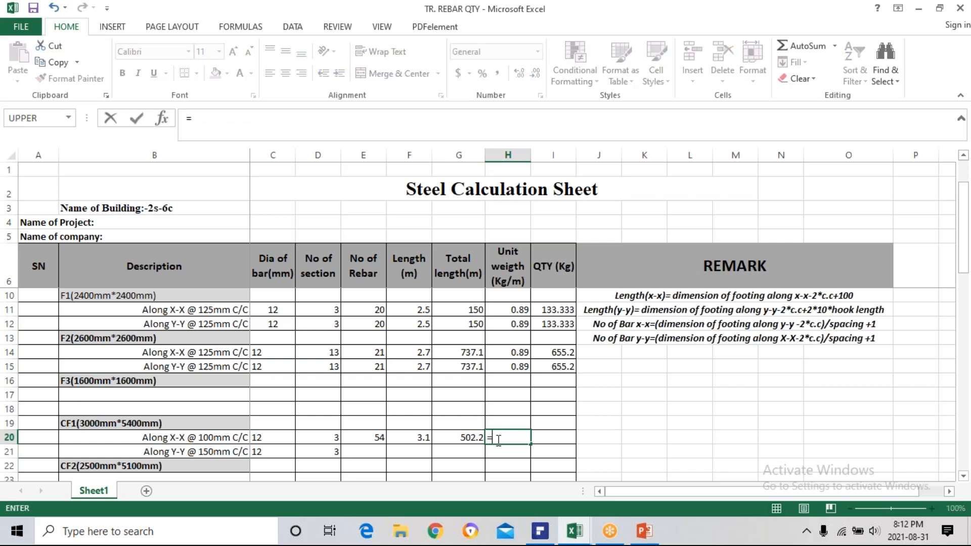
type("(")
left_click(272, 438)
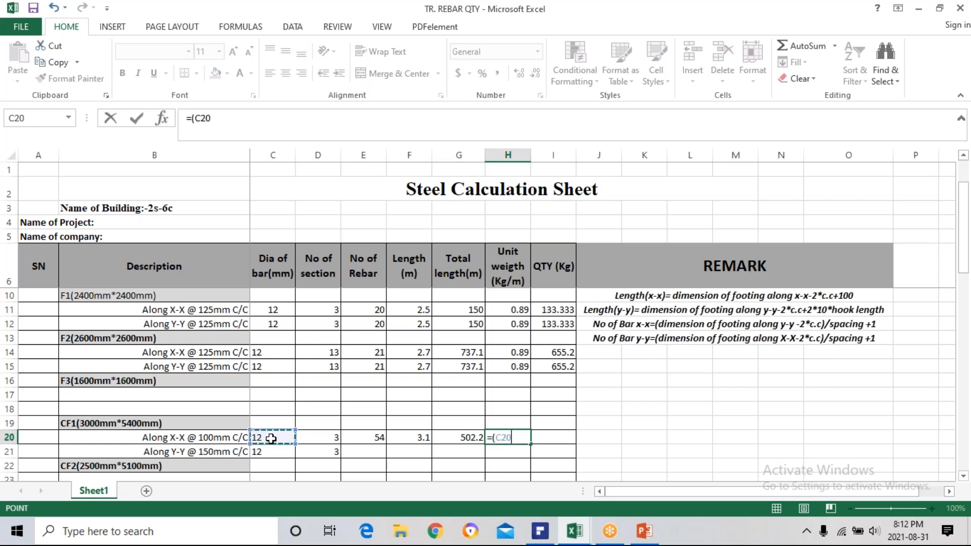
type("*")
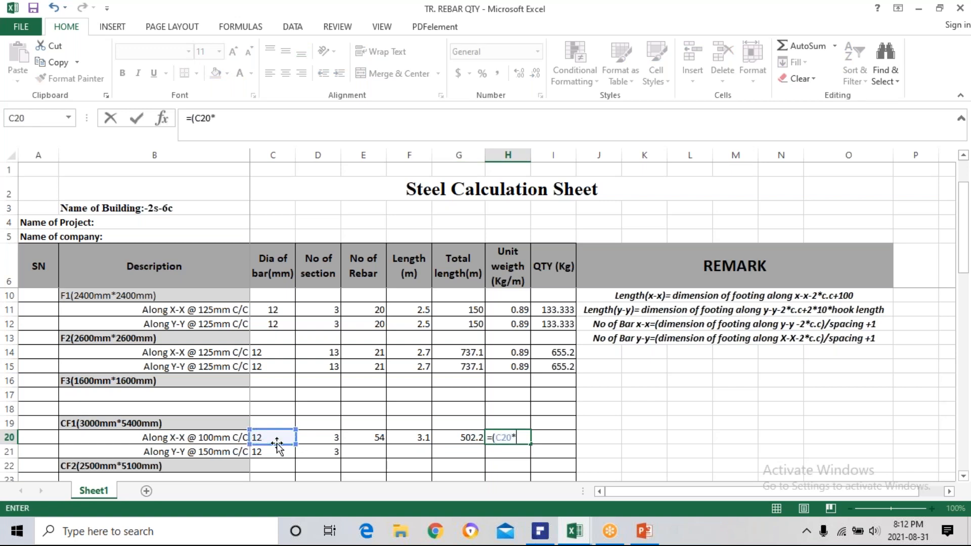
left_click(277, 441)
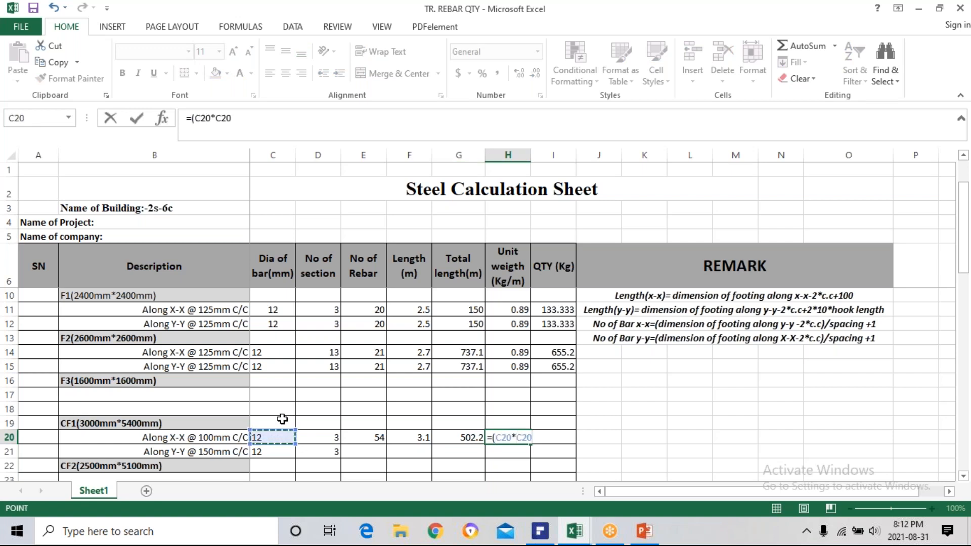
type(")/162")
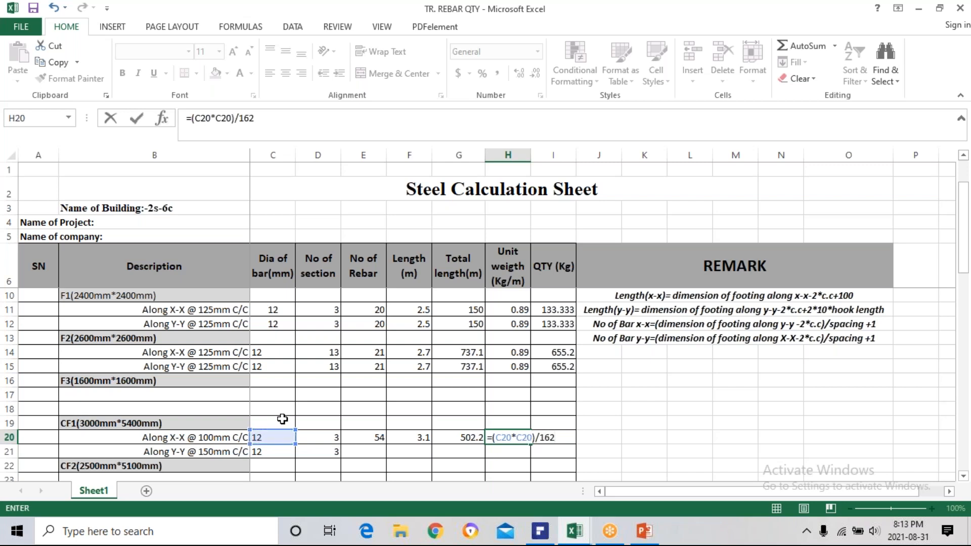
key("Return")
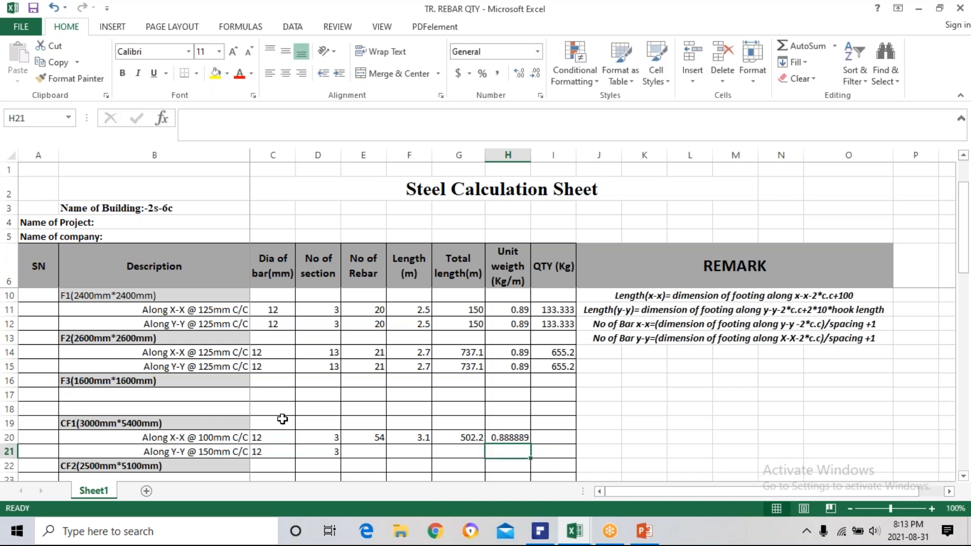
Reduce the display of CF1's X-X unit weight in H20 to two decimal places.
left_click(527, 437)
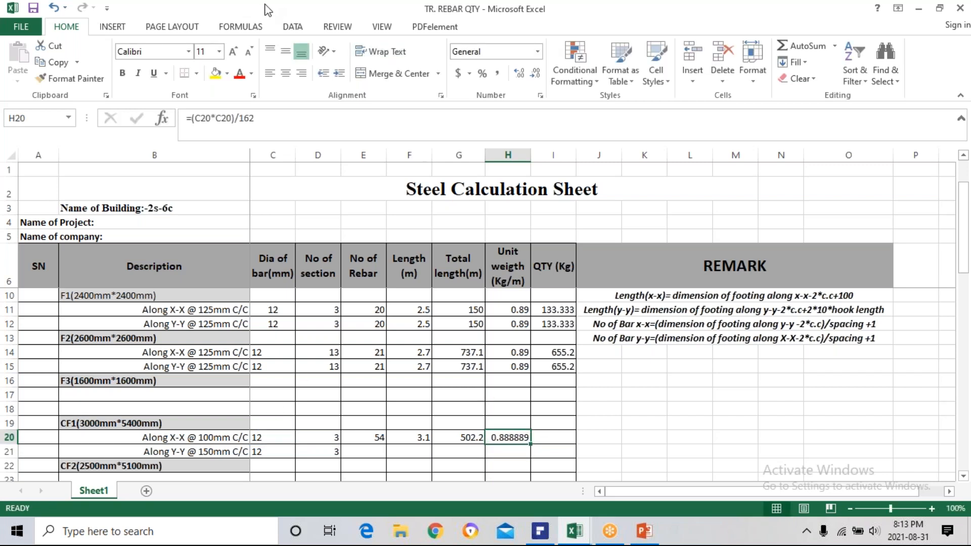
left_click(535, 75)
left_click(536, 75)
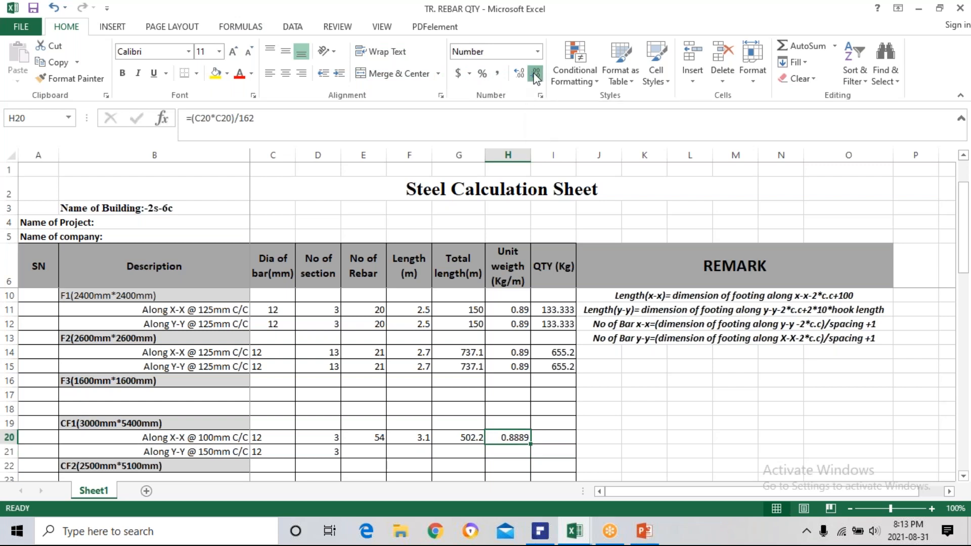
left_click(535, 74)
Calculate the steel quantity of CF1's X-X bars in I20 with the formula =G20*H20.
left_click(557, 431)
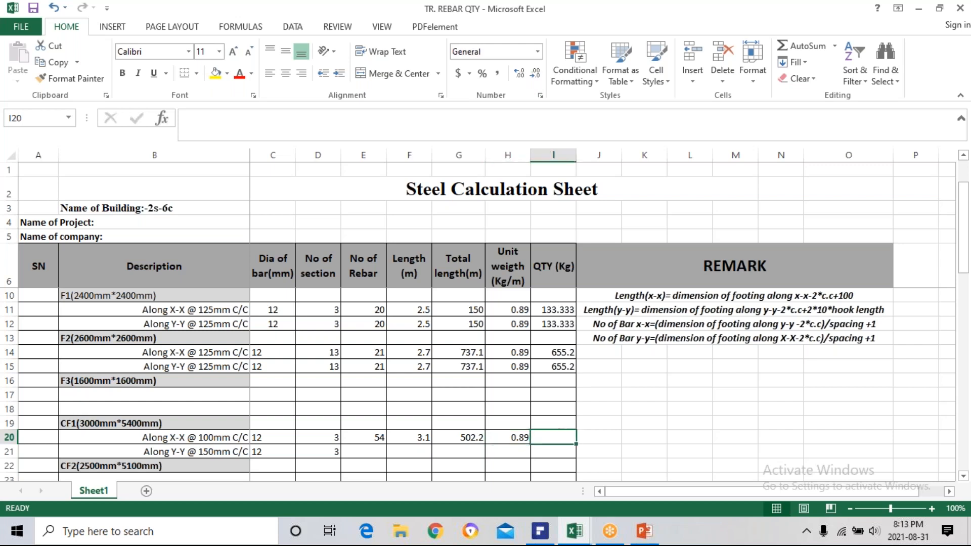
type("=")
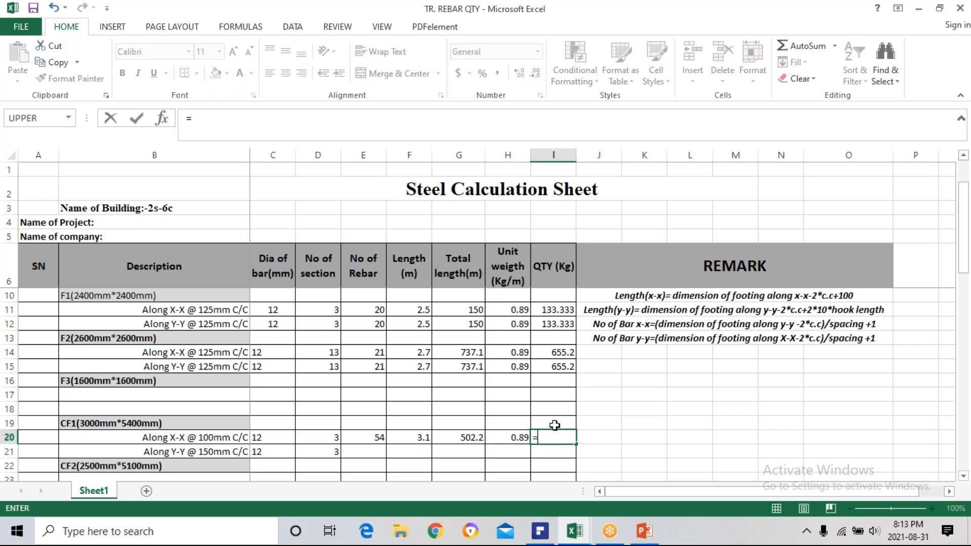
left_click(453, 438)
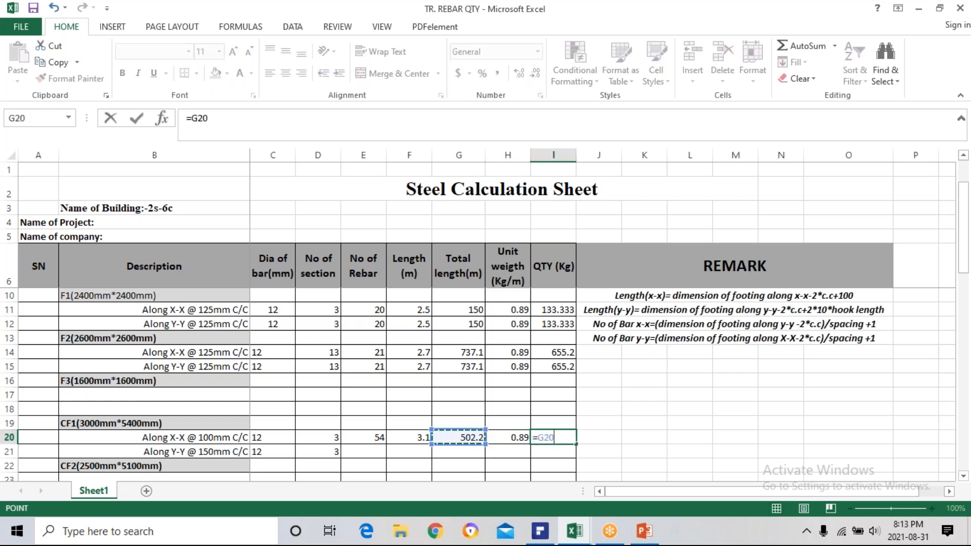
type("*")
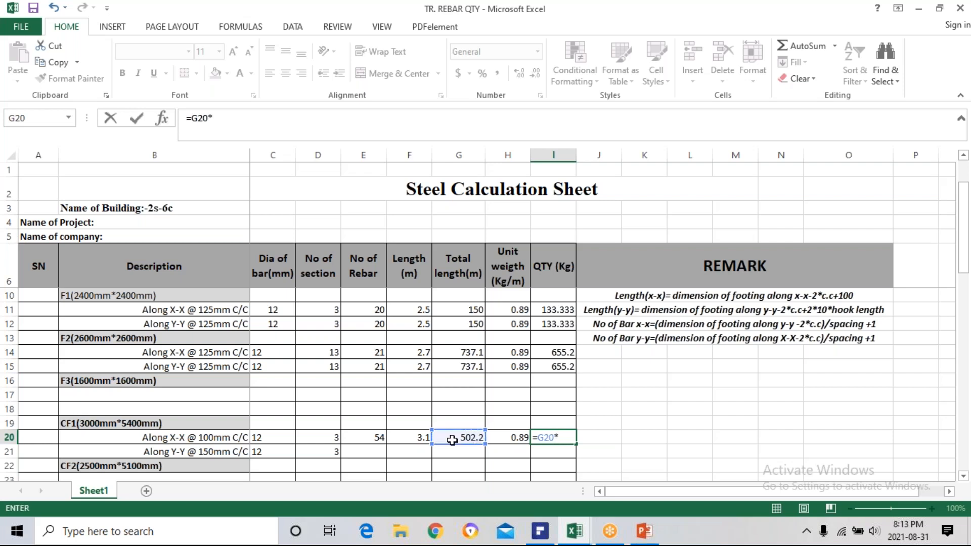
left_click(501, 438)
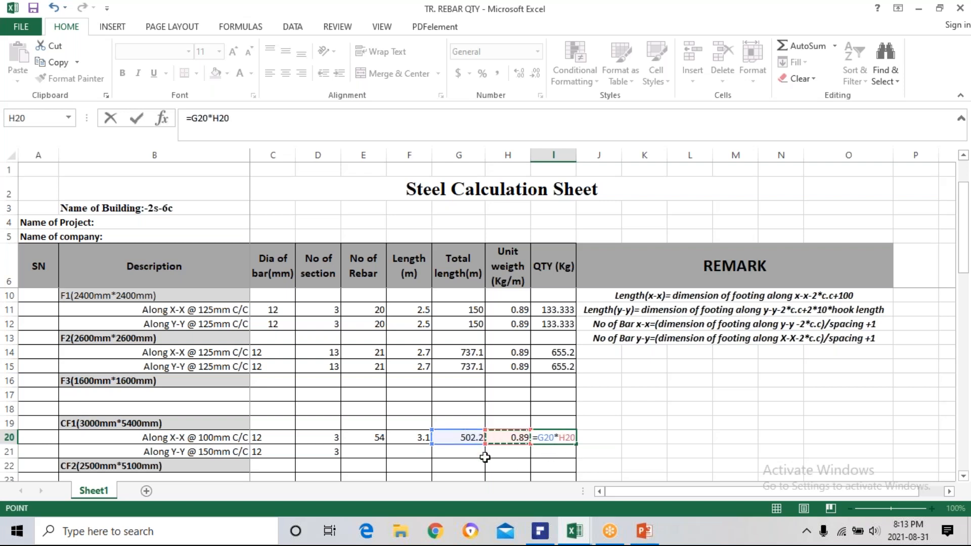
key("Return")
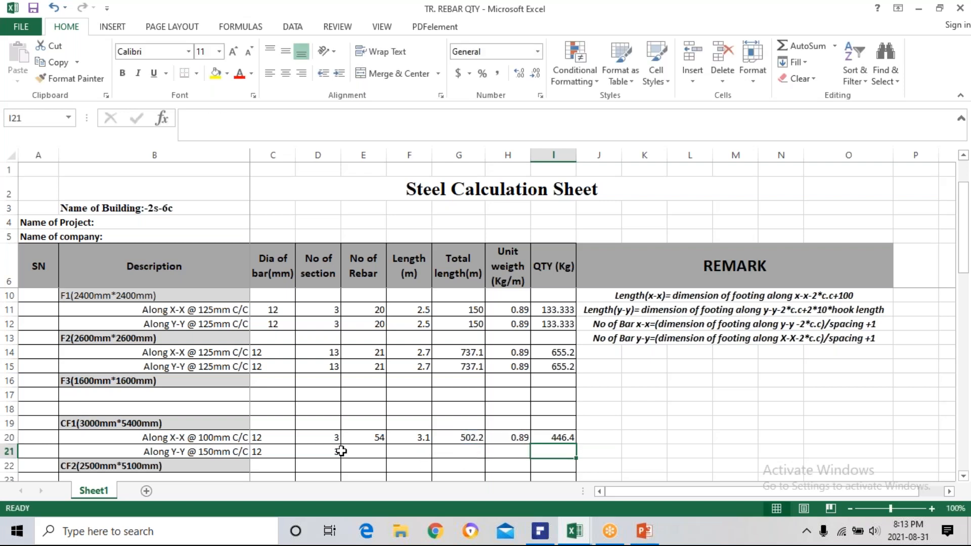
left_click(357, 452)
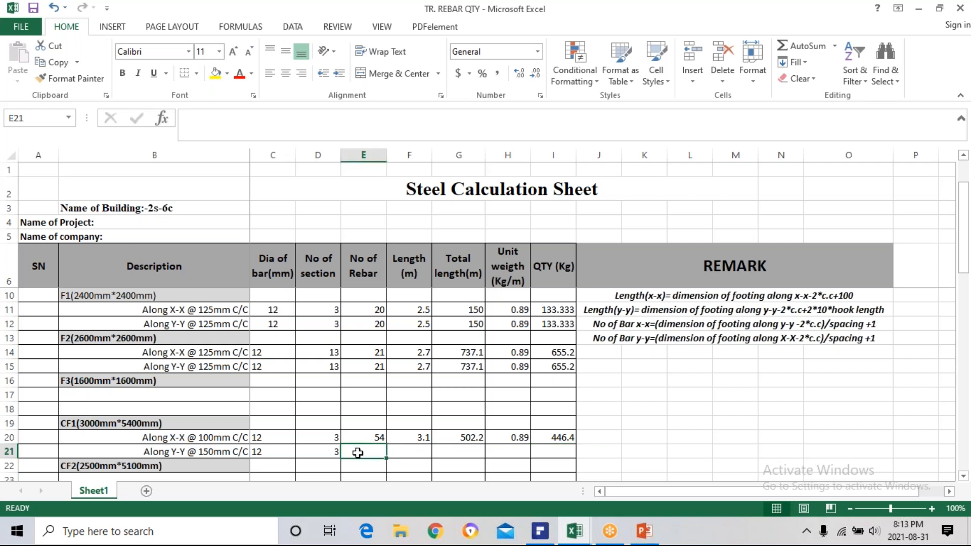
type("=(")
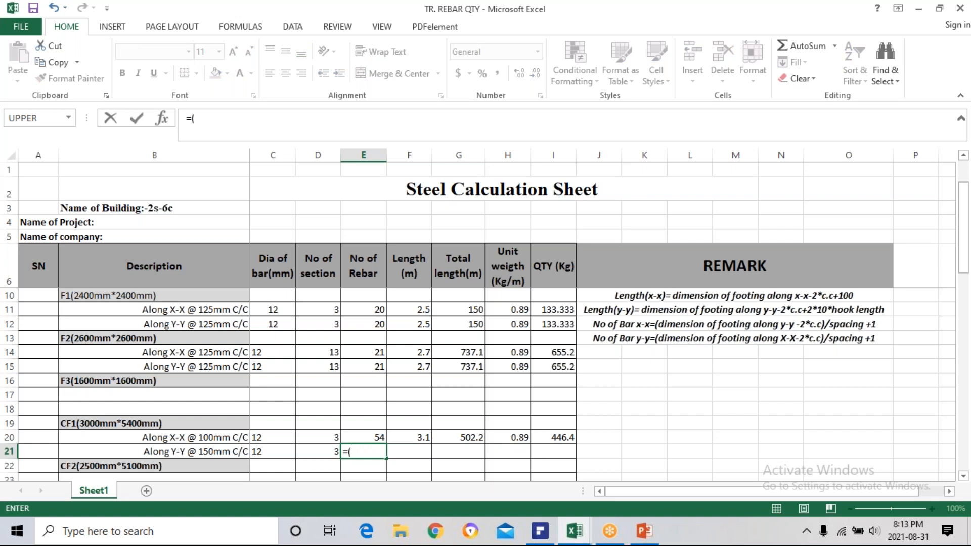
key("Escape")
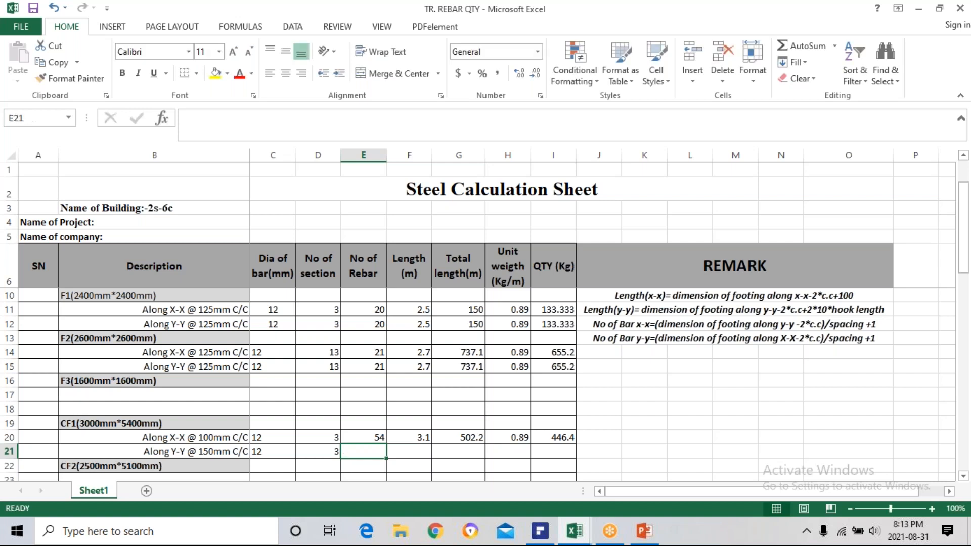
Copy CF1's X-X bar count formula from E20 into E21 for the Y-Y bars.
left_click(356, 436)
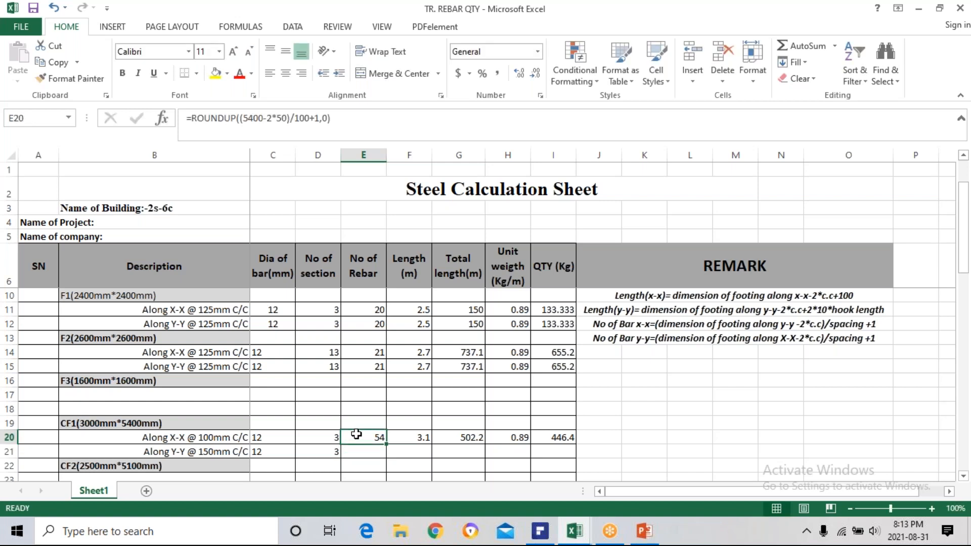
key("ctrl+c")
left_click(365, 450)
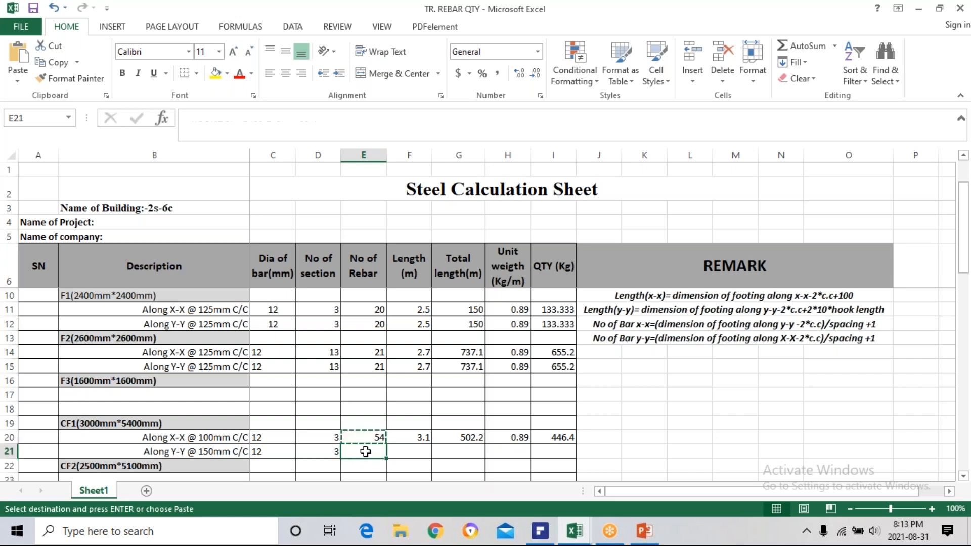
key("ctrl+v")
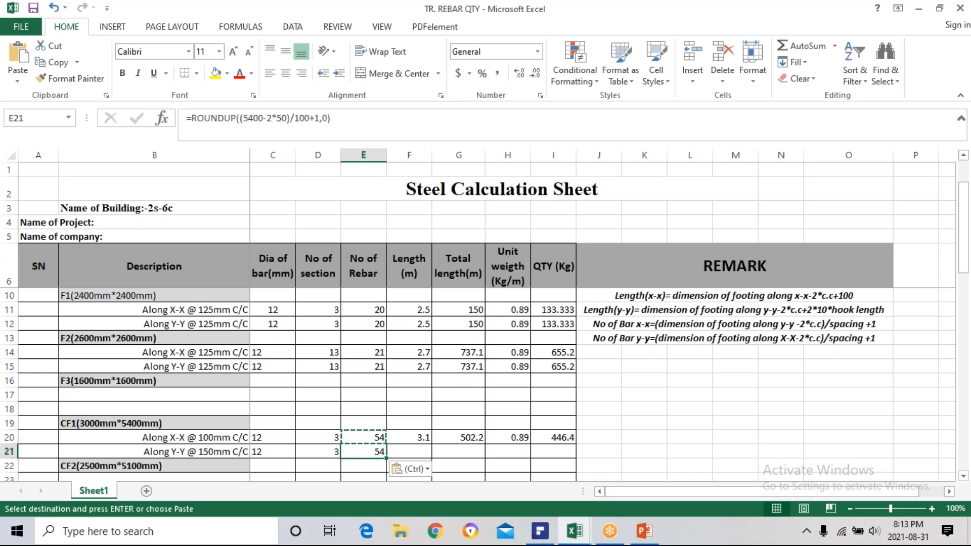
Adapt the E21 formula to CF1's 3000 mm dimension and 150 mm spacing, making it =ROUNDUP((3000-2*50)/150+1,0).
double_click(368, 451)
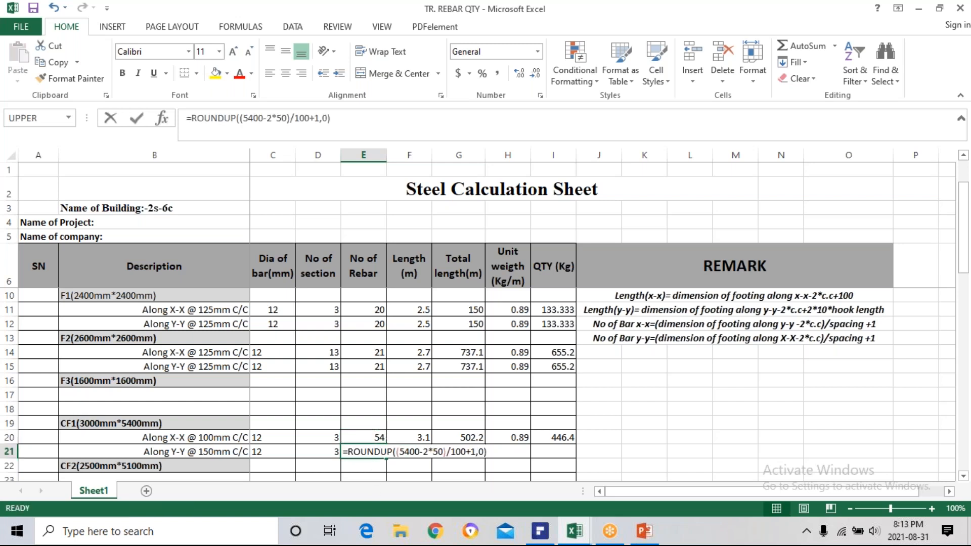
left_click(422, 452)
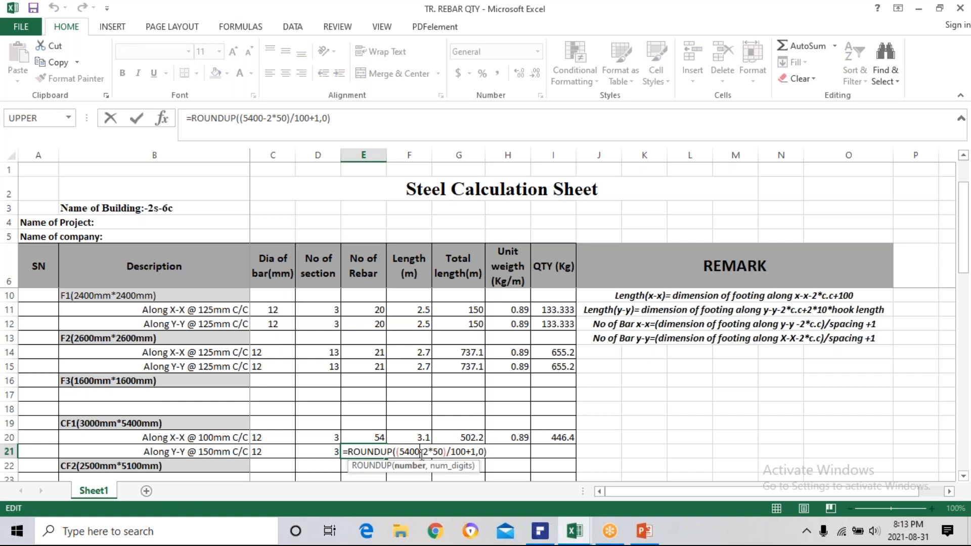
key("BackSpace")
key("BackSpace")
key("BackSpace")
key("BackSpace")
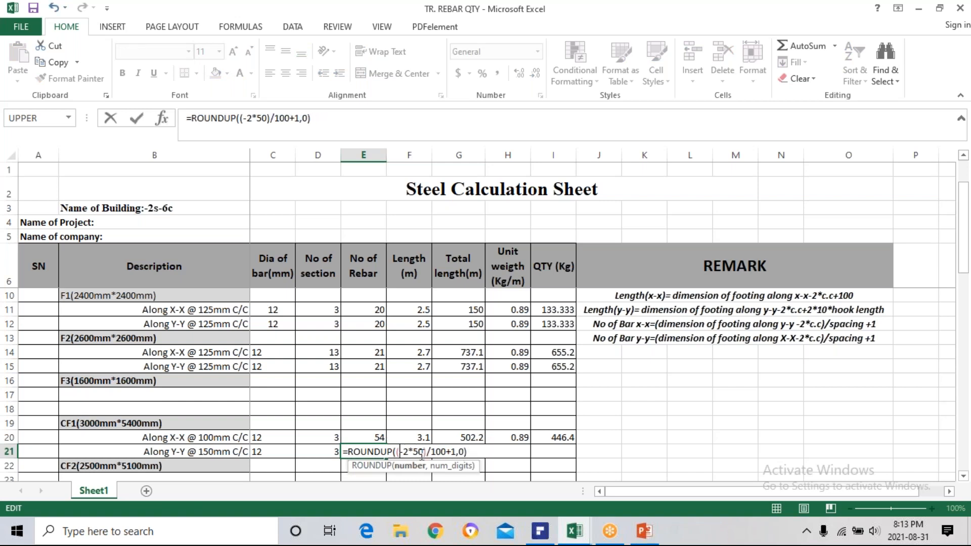
type("3000")
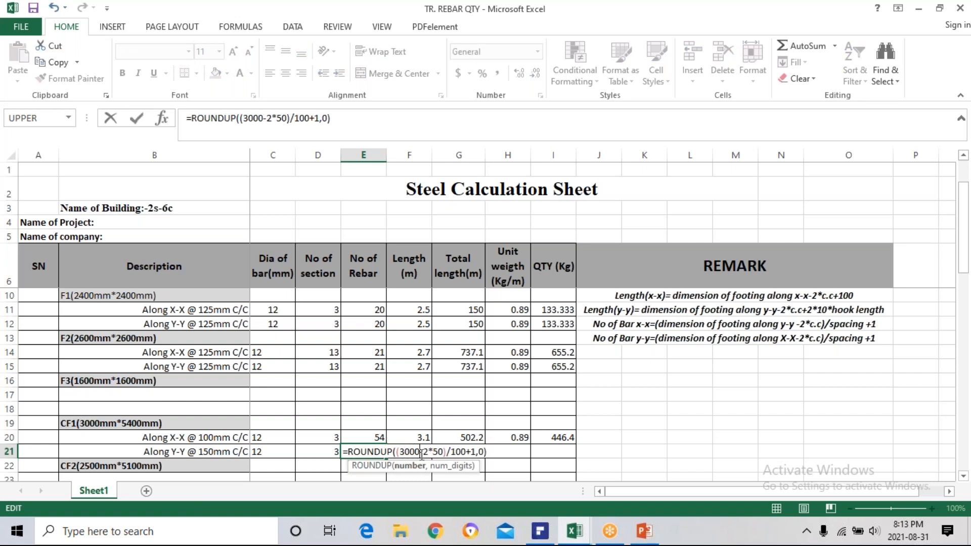
left_click(467, 452)
key("BackSpace")
key("BackSpace")
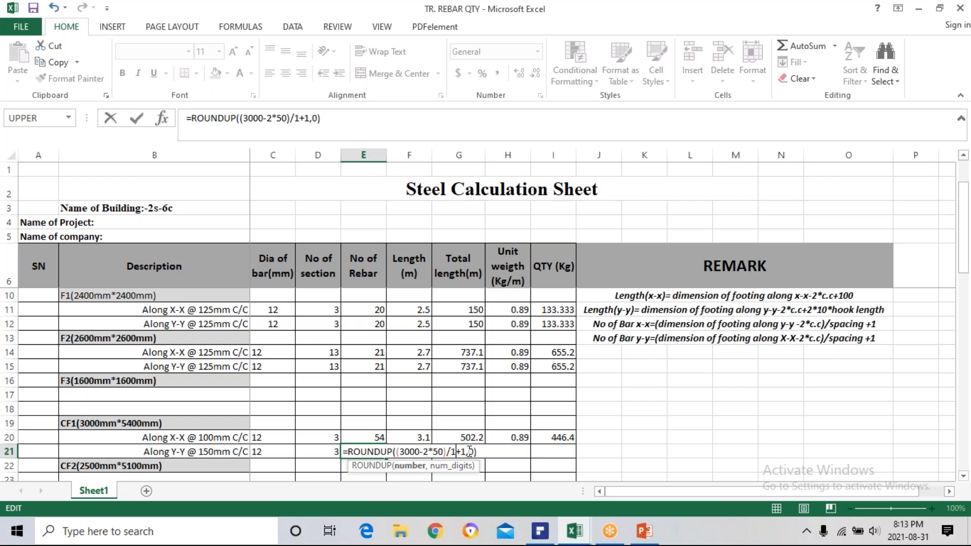
type("50")
key("Return")
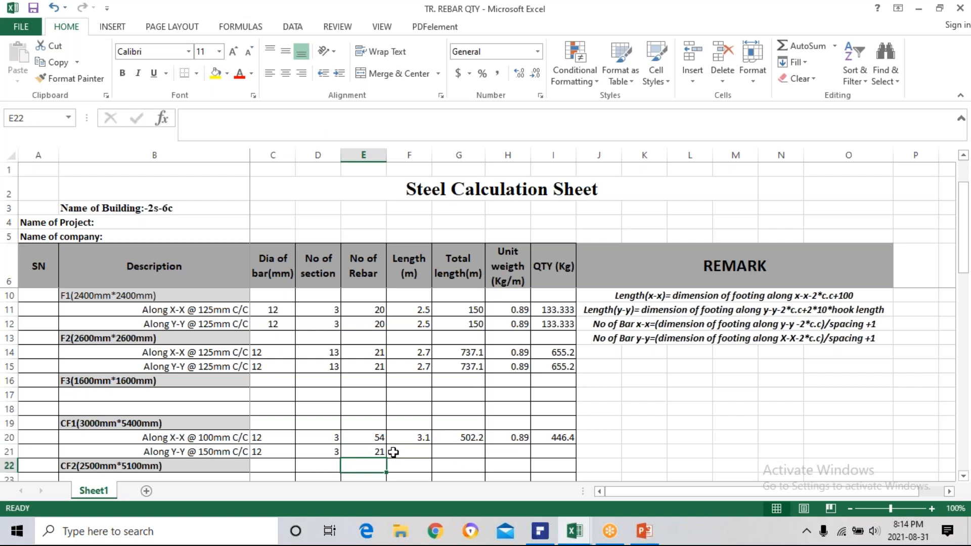
Copy CF1's X-X bar length formula from F20 into F21 for the Y-Y bars.
left_click(397, 452)
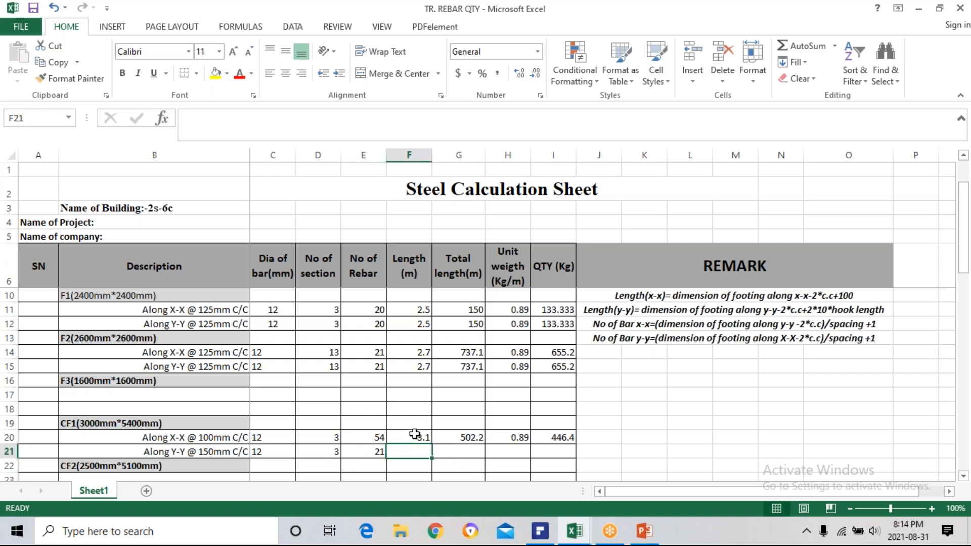
left_click(415, 436)
key("ctrl+c")
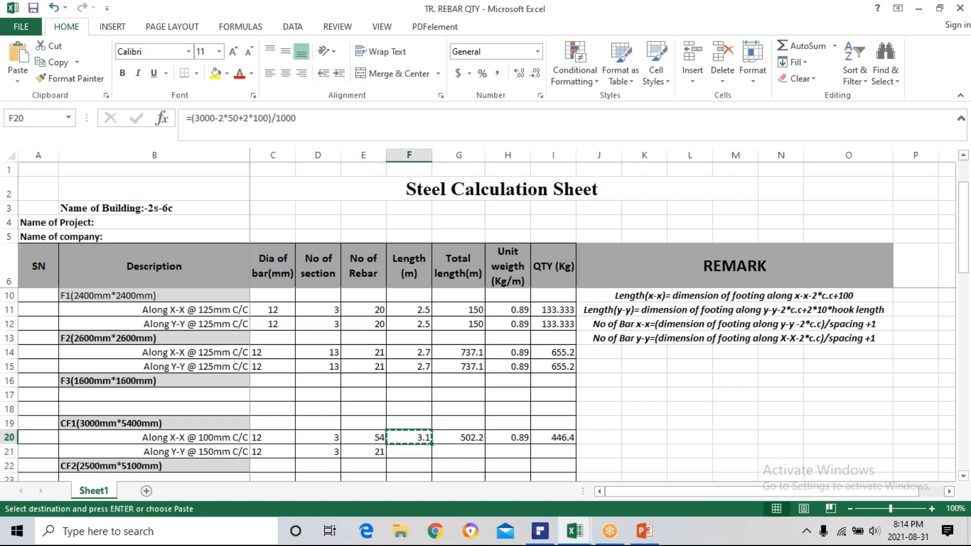
left_click(424, 451)
key("ctrl+v")
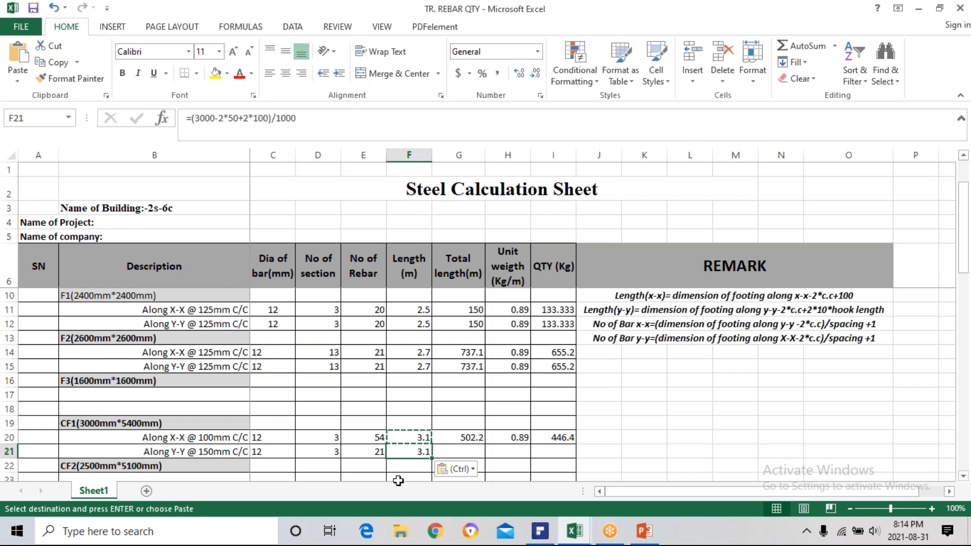
key("Escape")
Adapt the F21 length formula to CF1's 5400 mm dimension, making it =(5400-2*50+2*100)/1000.
double_click(406, 451)
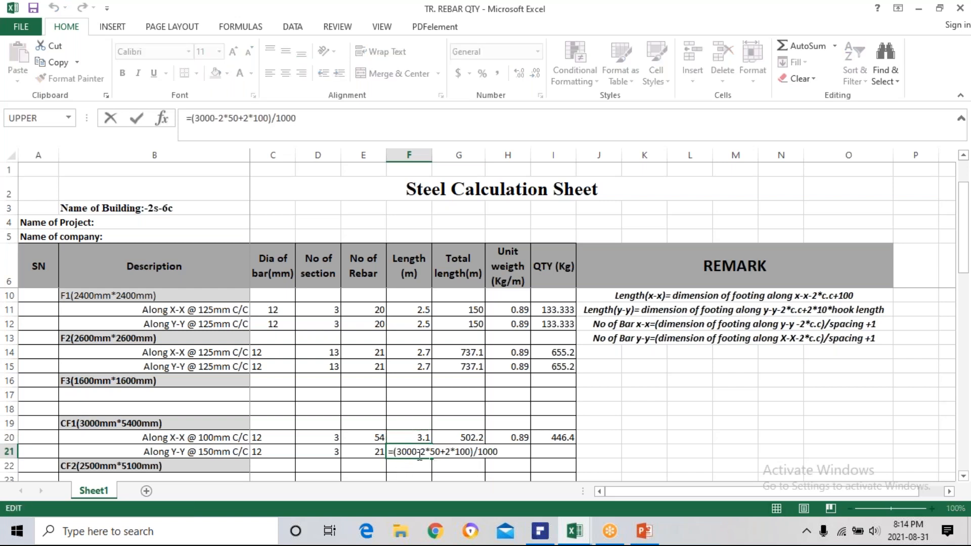
left_click(420, 452)
key("BackSpace")
key("BackSpace")
key("BackSpace")
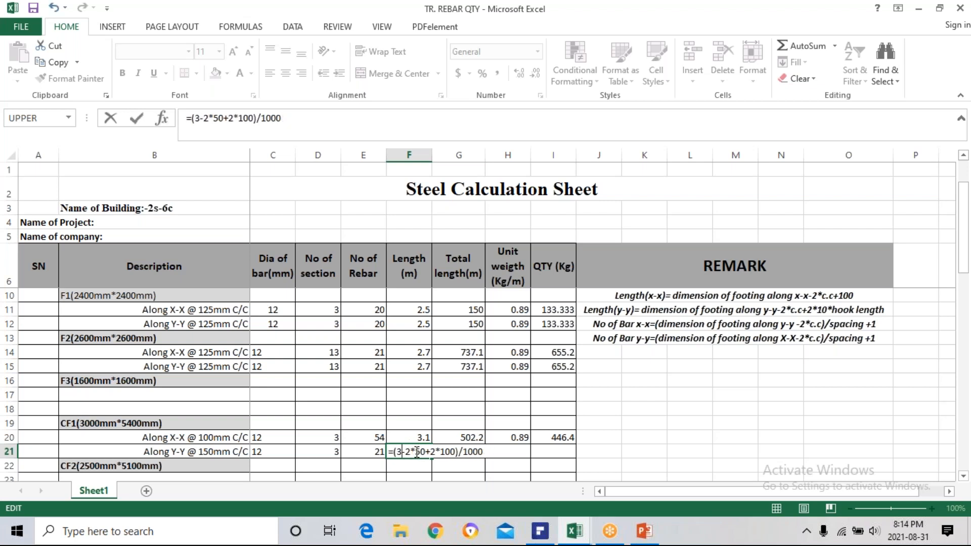
key("BackSpace")
type("54")
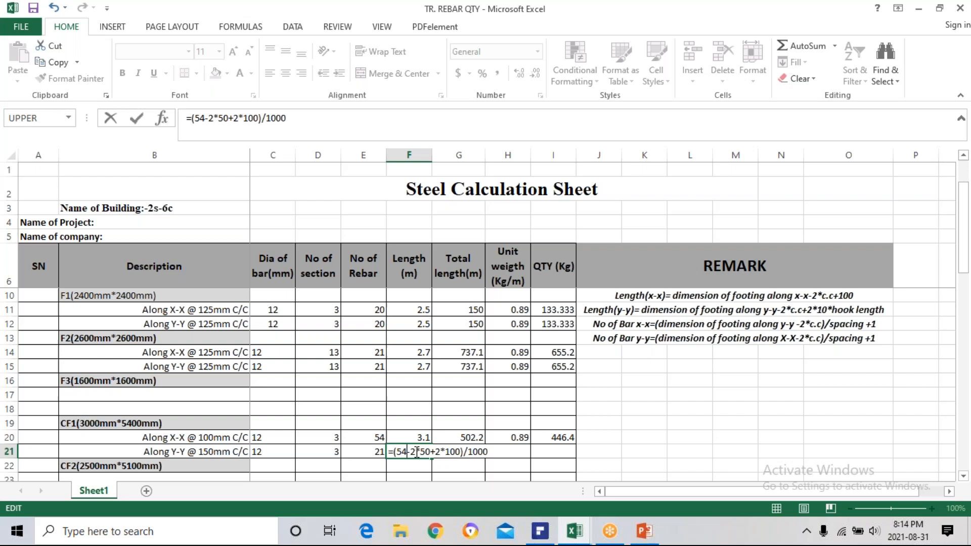
type("00")
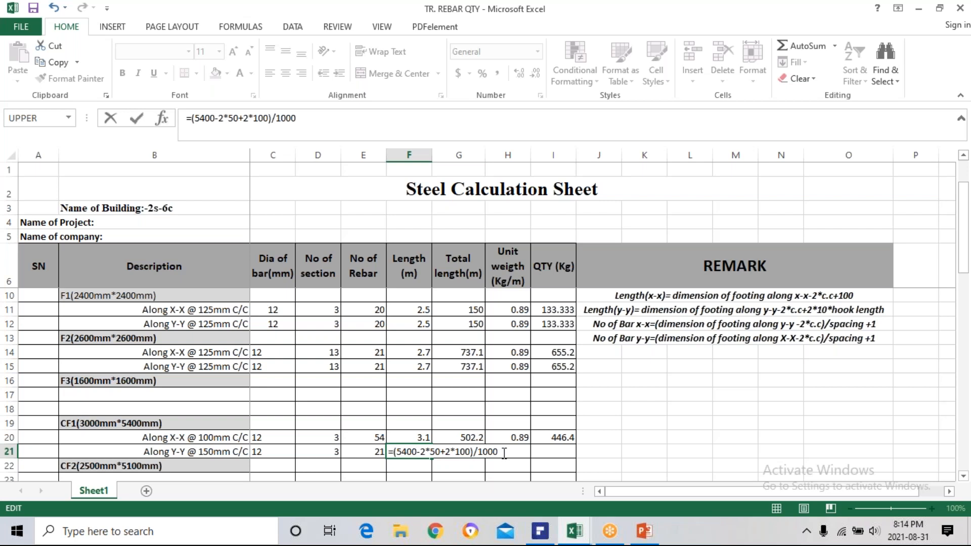
key("Return")
Calculate the total length of CF1's Y-Y bars in G21 with =D21*E21*F21.
left_click(466, 452)
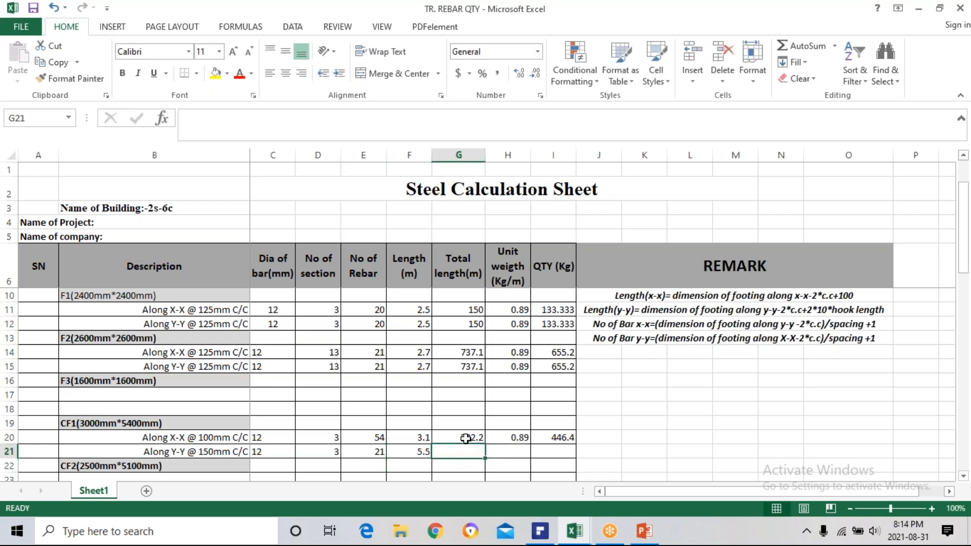
type("=")
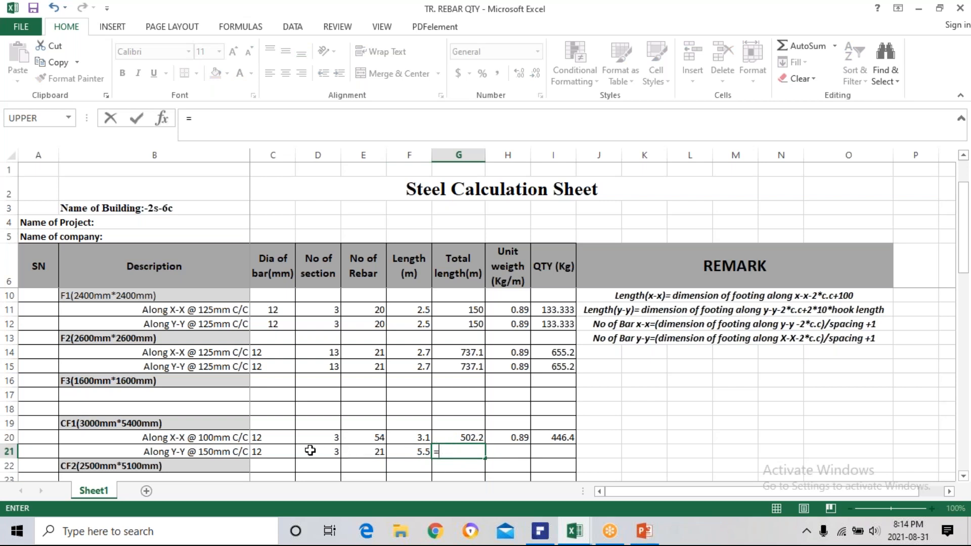
left_click(326, 452)
type("*")
left_click(368, 452)
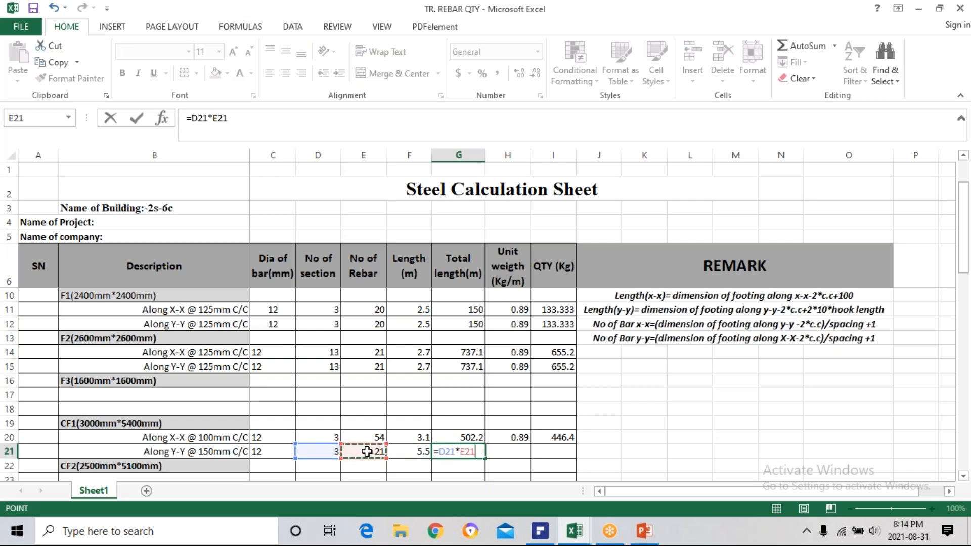
type("*")
left_click(417, 453)
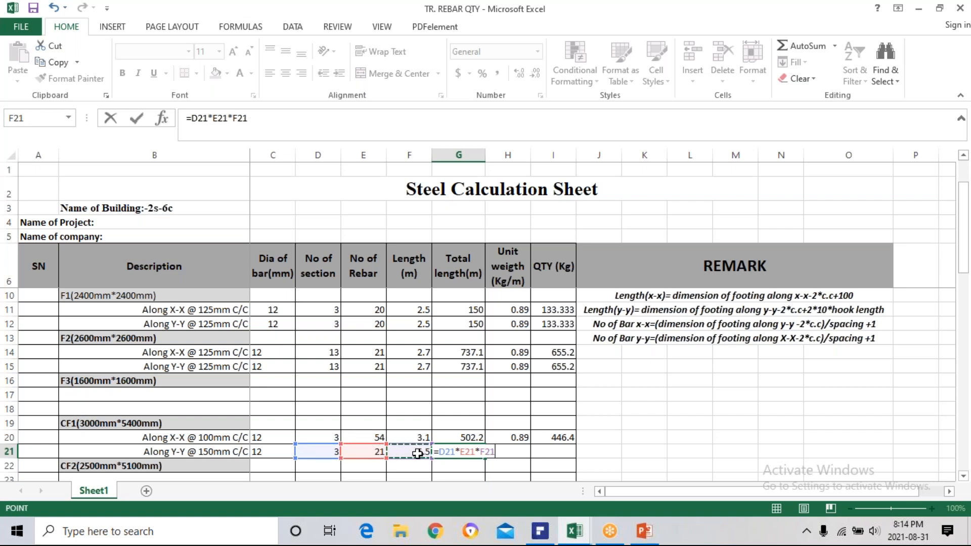
key("Return")
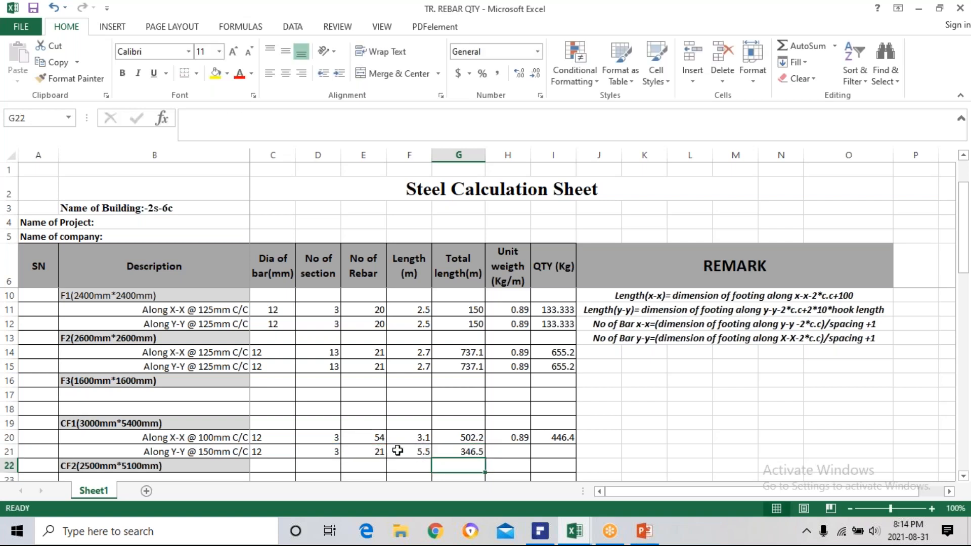
Copy CF1's X-X unit weight formula from H20 into H21 and its QTY formula from I20 into I21 for the Y-Y bars.
left_click(513, 452)
left_click(517, 437)
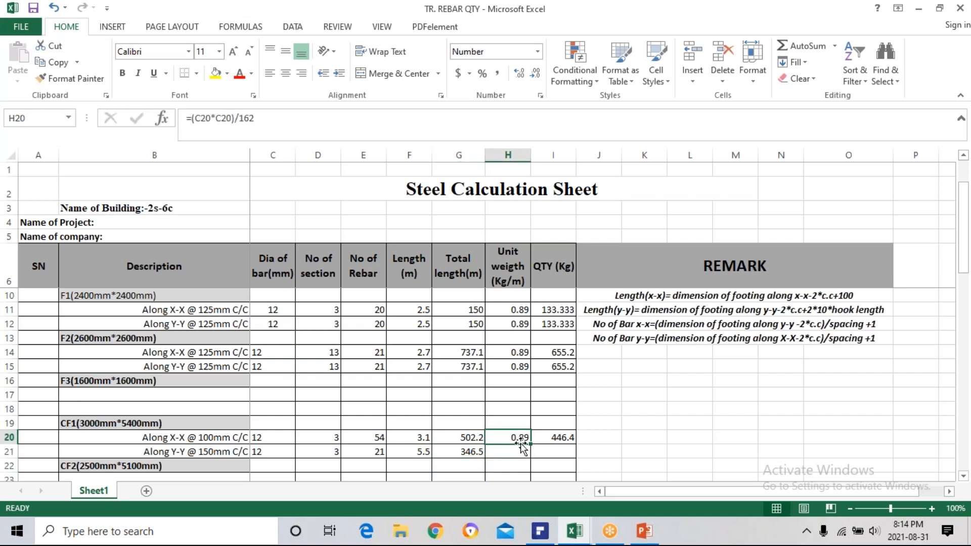
left_click_drag(533, 443, 529, 457)
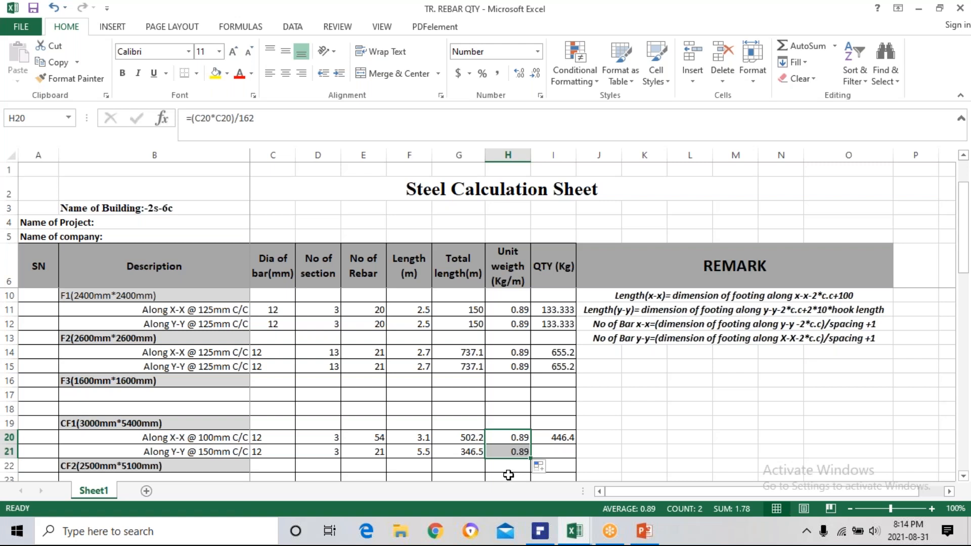
left_click(557, 438)
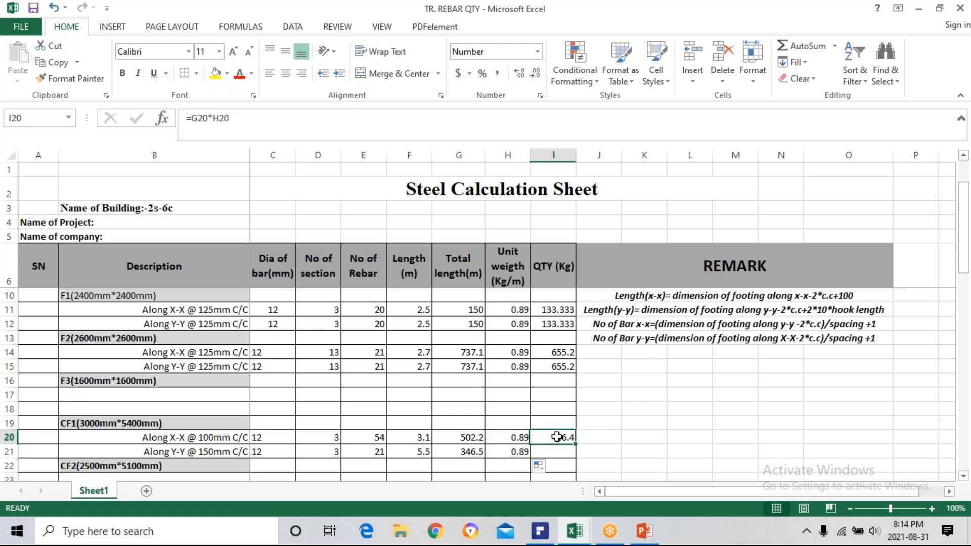
key("ctrl+c")
left_click(550, 452)
key("ctrl+v")
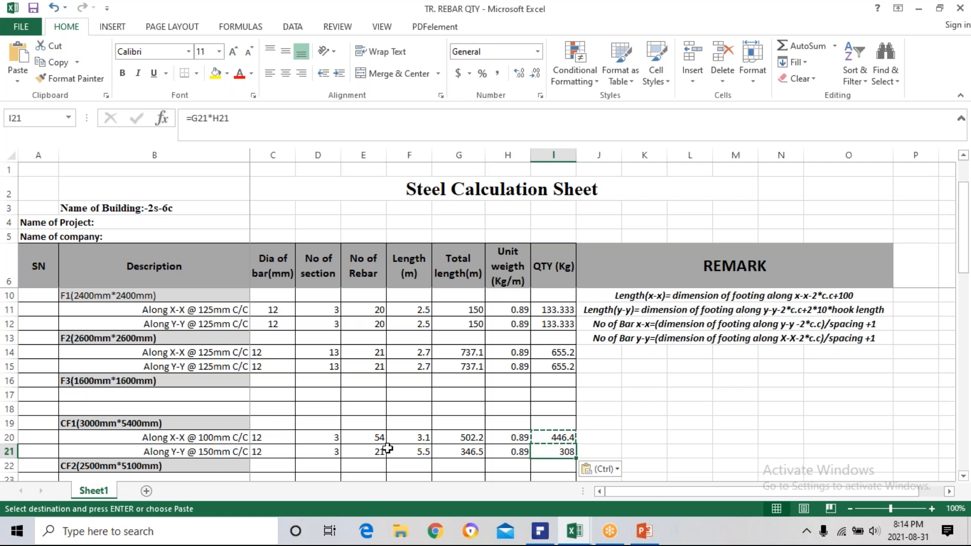
key("Escape")
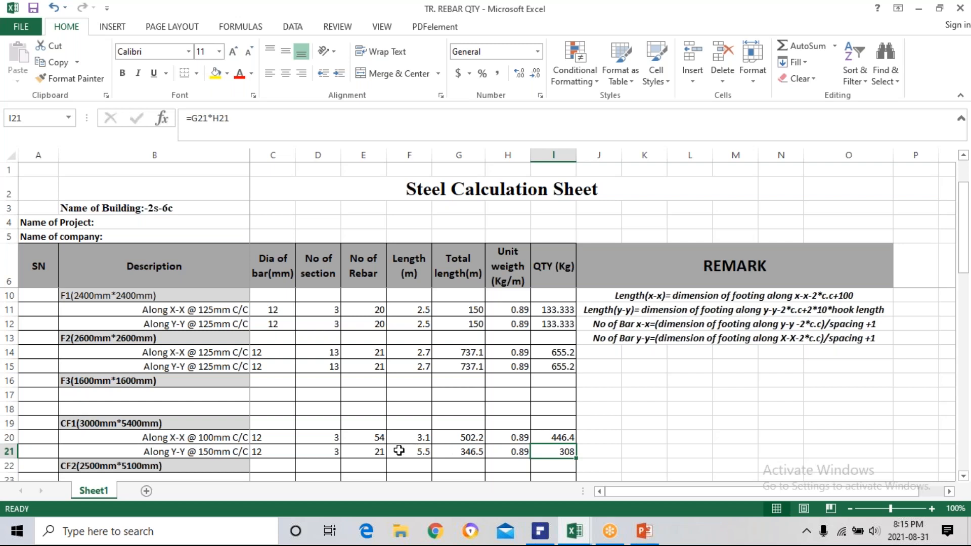
Examine the footing bar shapes in the other estimation workbook's "ist use bbs" sheet, ending back in the TR. REBAR QTY workbook.
left_click(411, 439)
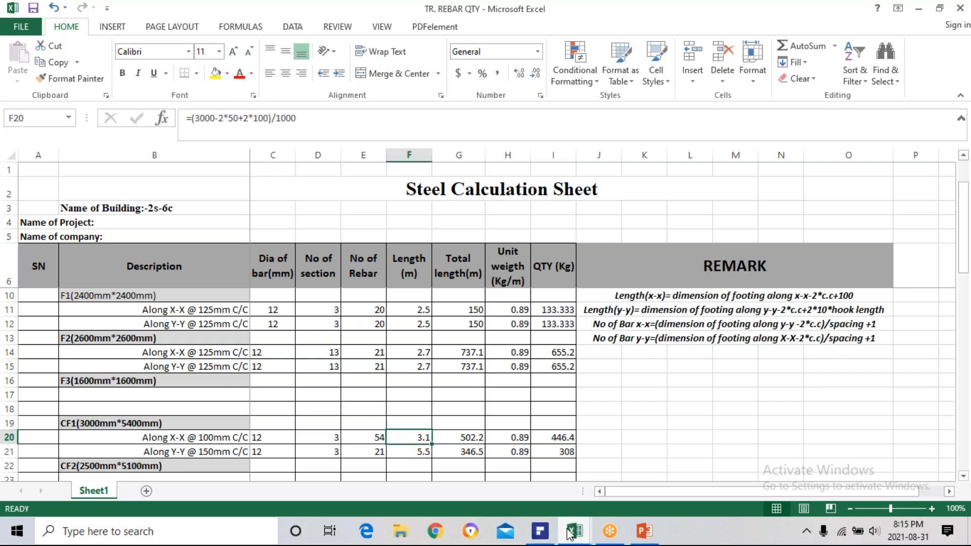
mouse_move(577, 536)
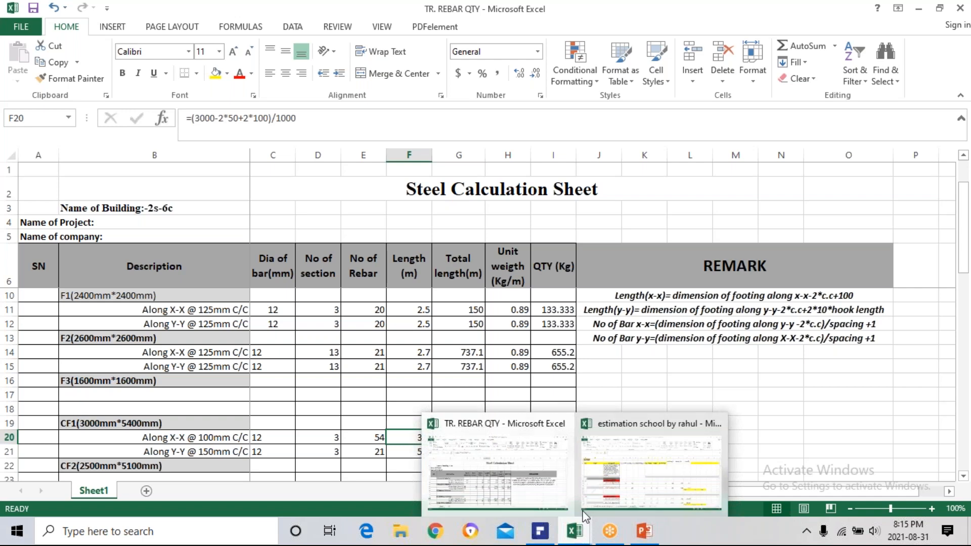
left_click(599, 473)
scroll(93, 339, "down", 3)
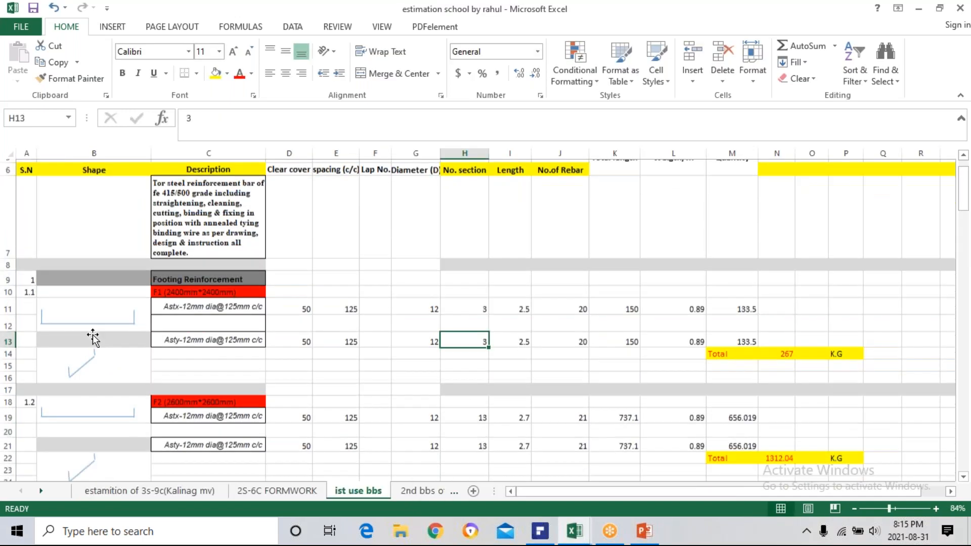
scroll(95, 336, "up", 1)
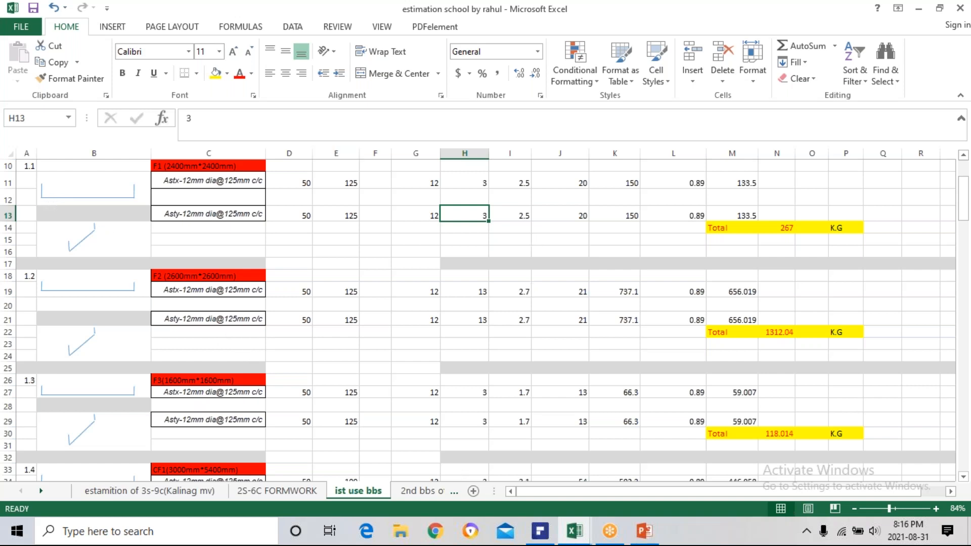
left_click(149, 244)
left_click(101, 191)
left_click(123, 193)
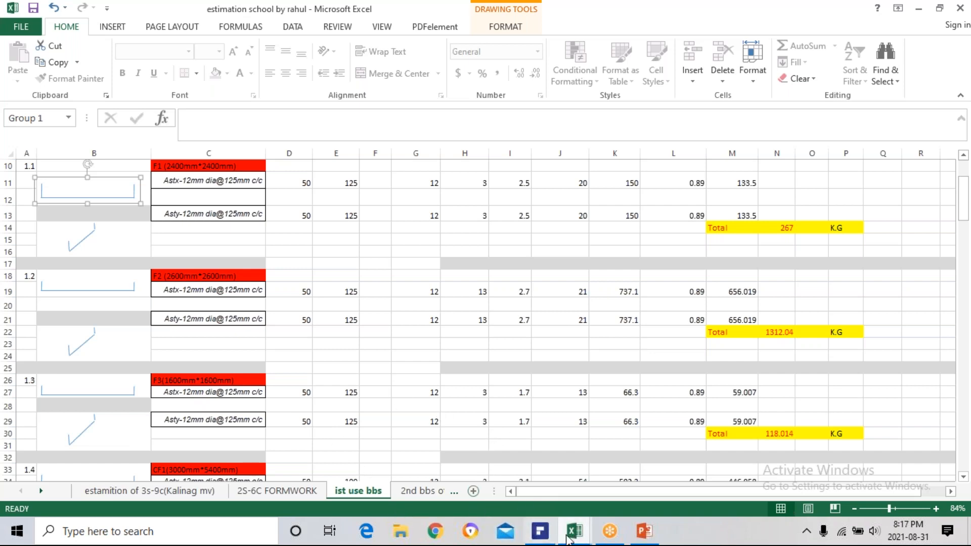
mouse_move(575, 538)
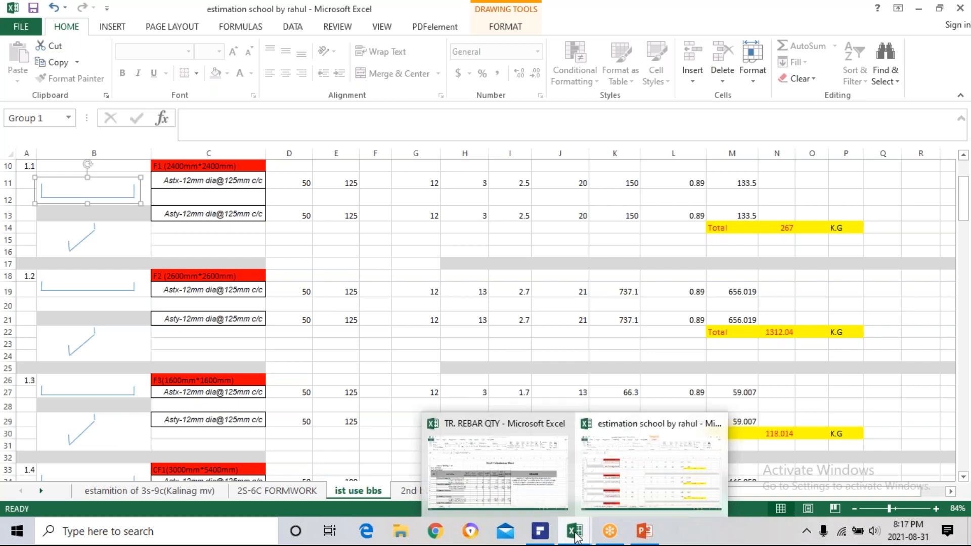
mouse_move(509, 486)
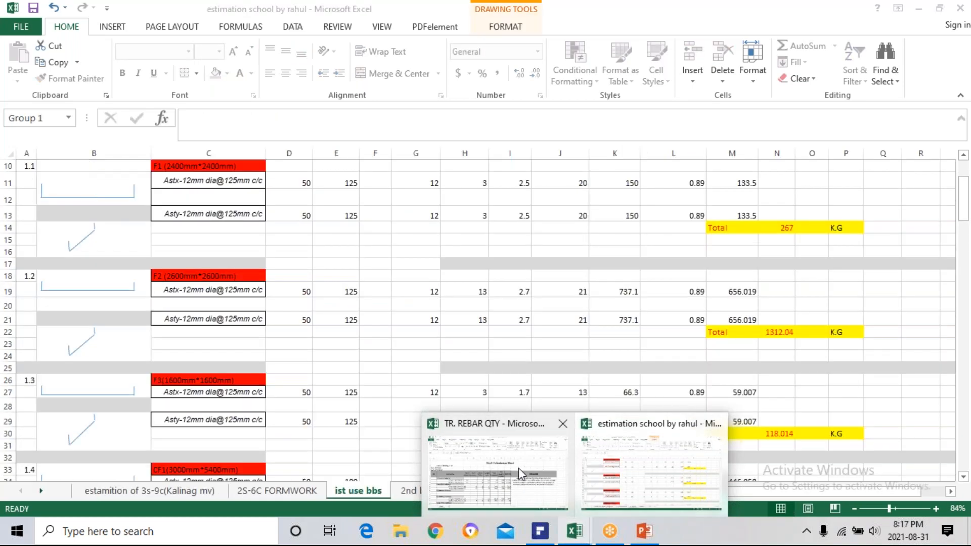
left_click(518, 469)
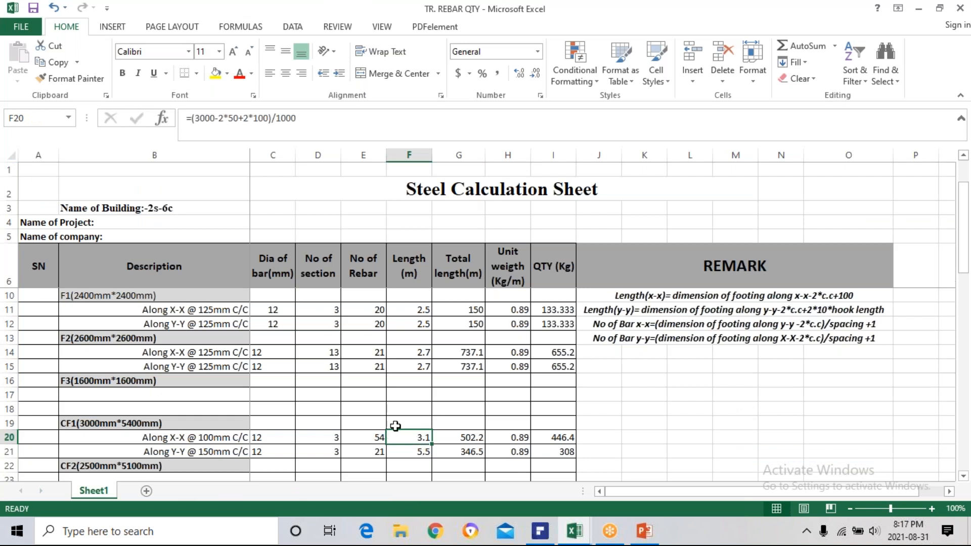
scroll(376, 436, "down", 1)
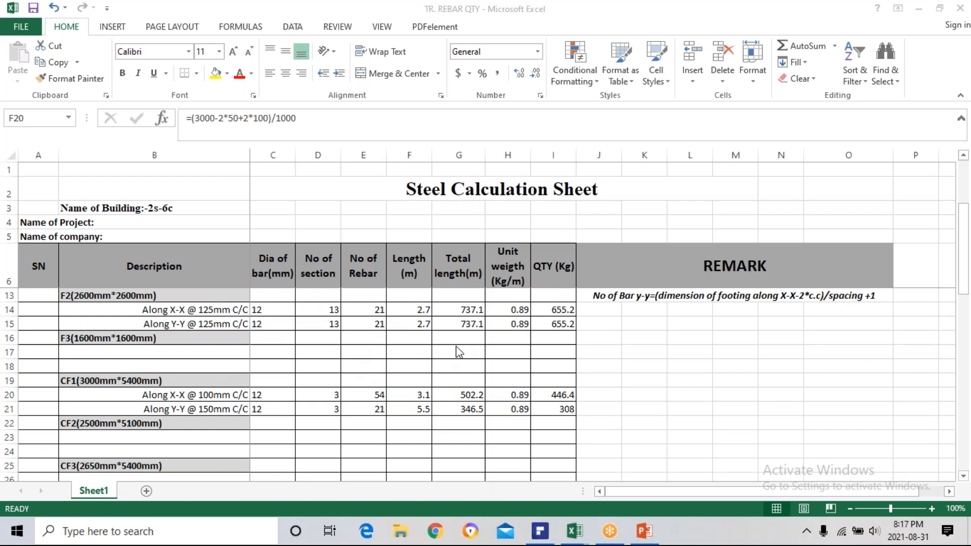
key("F2")
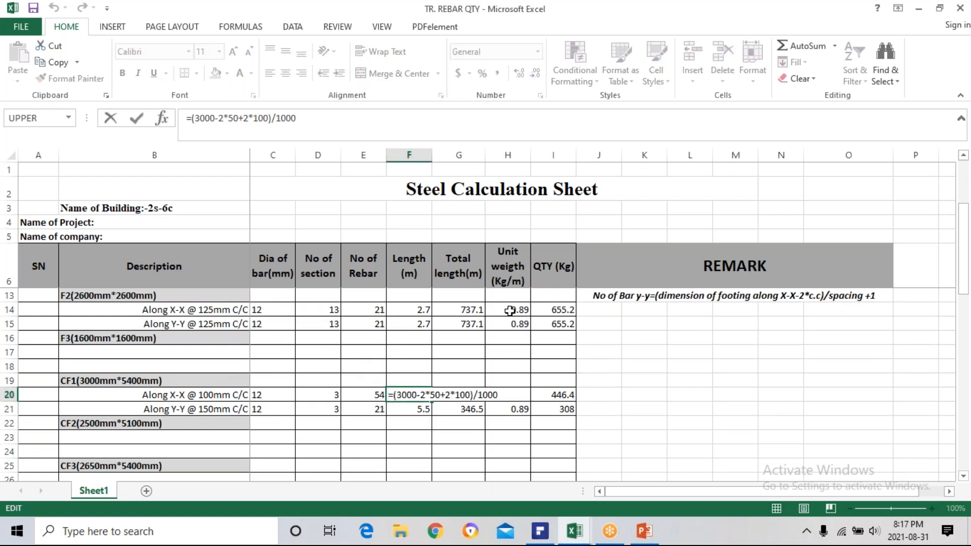
left_click(510, 311)
key("Escape")
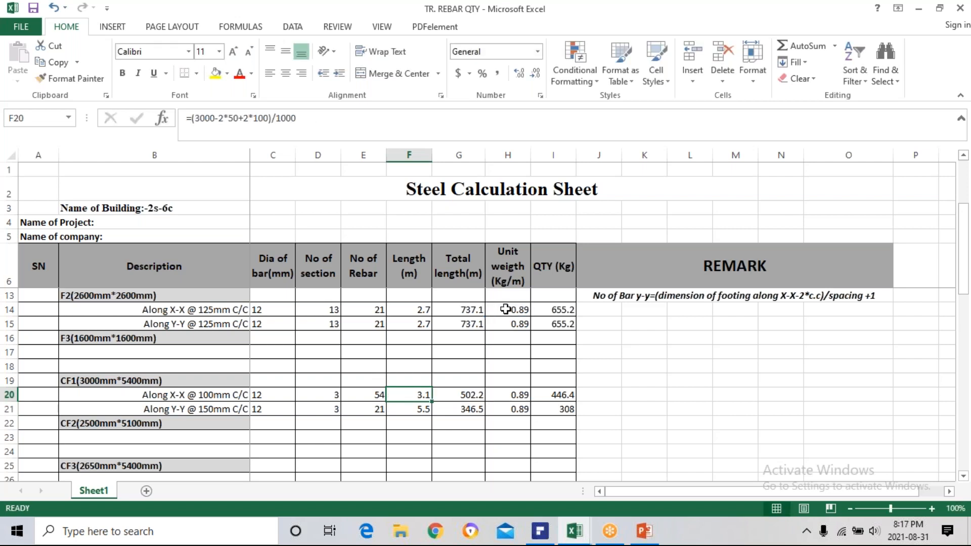
Round up F2's X-X unit weight in H14 to 0 decimals, making the formula =ROUNDUP((C14*C14)/162,0).
left_click(508, 310)
key("F2")
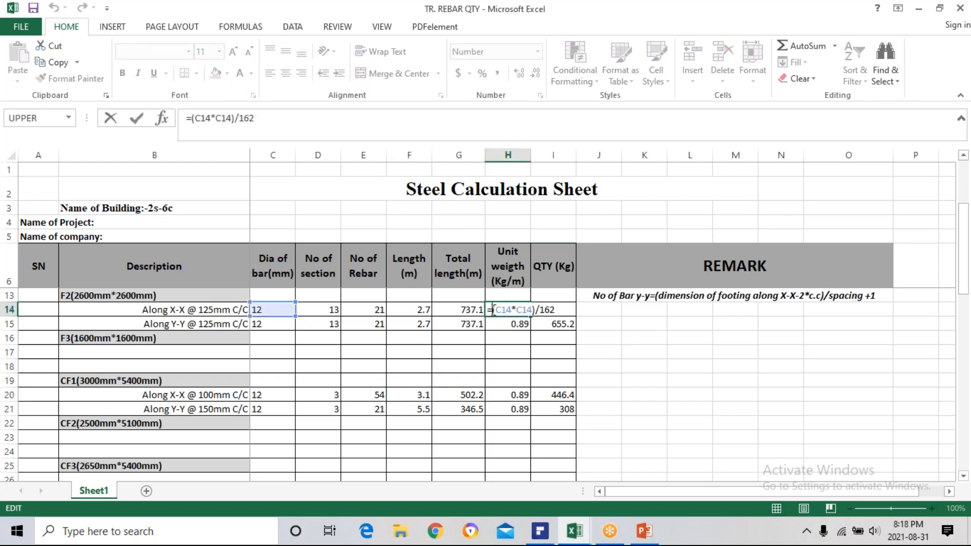
type("roun")
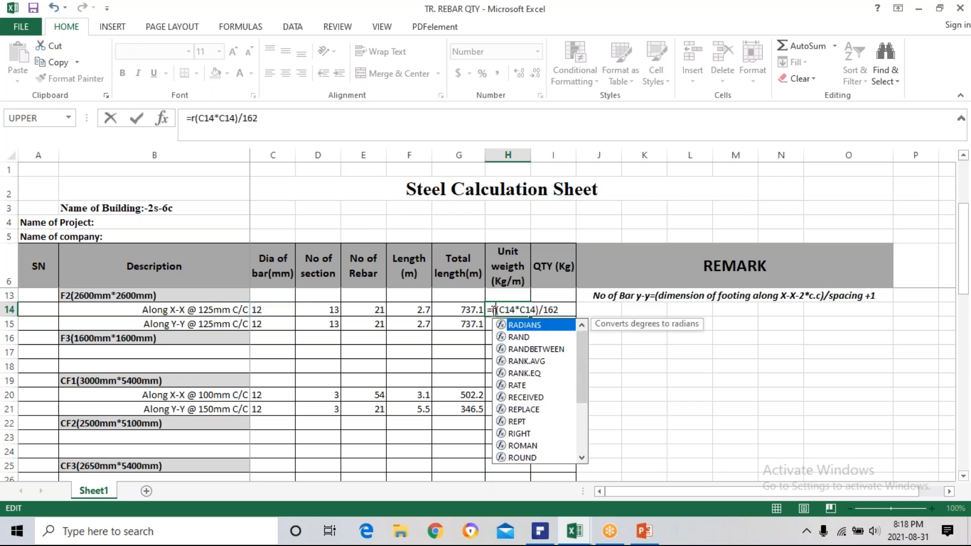
type("d")
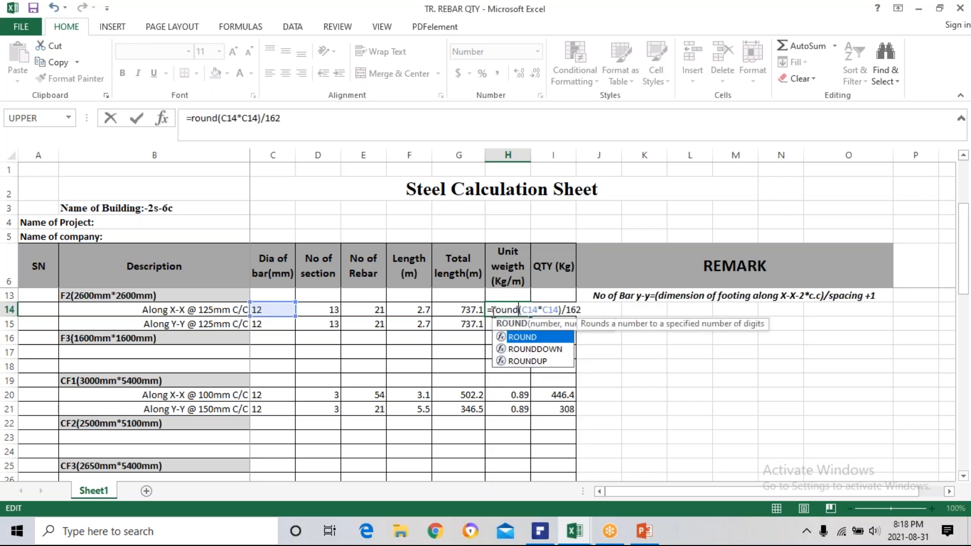
double_click(529, 359)
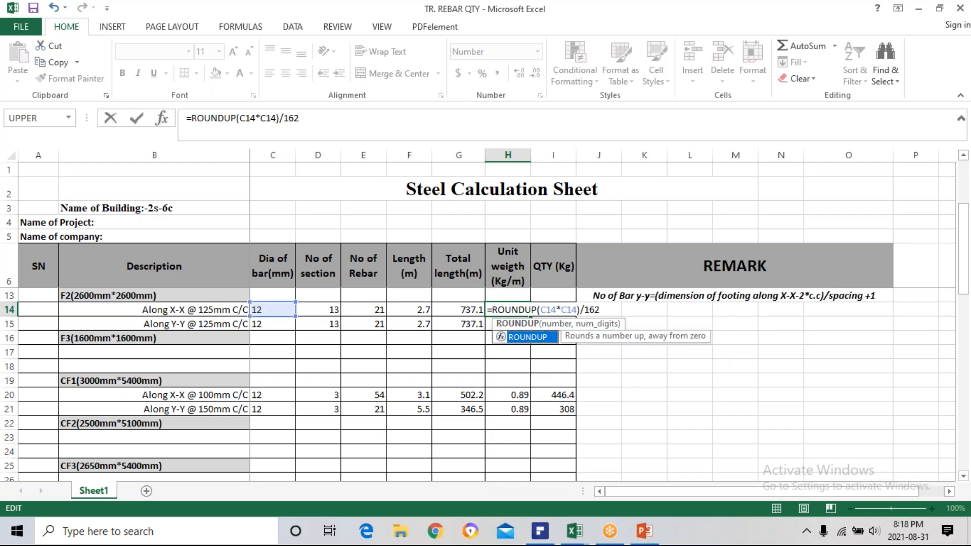
left_click(537, 310)
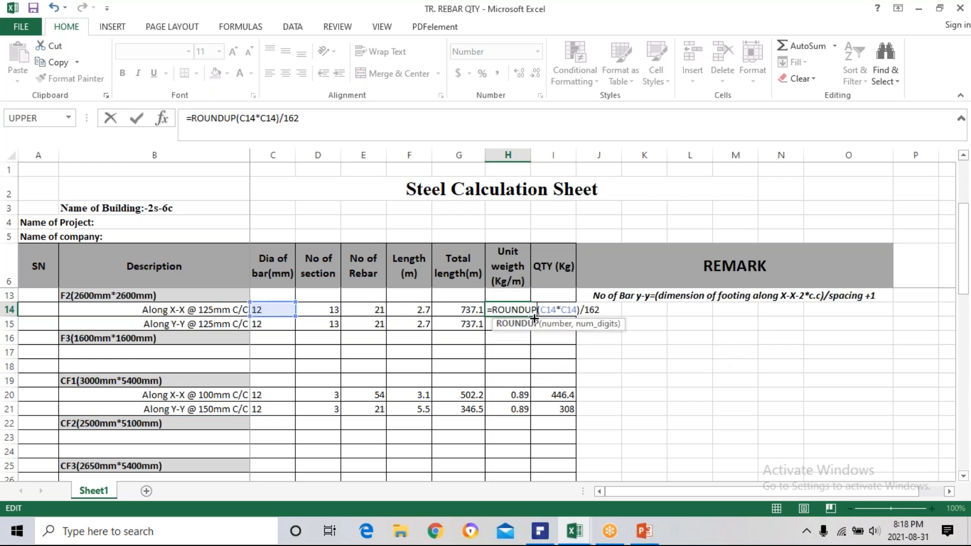
type("(")
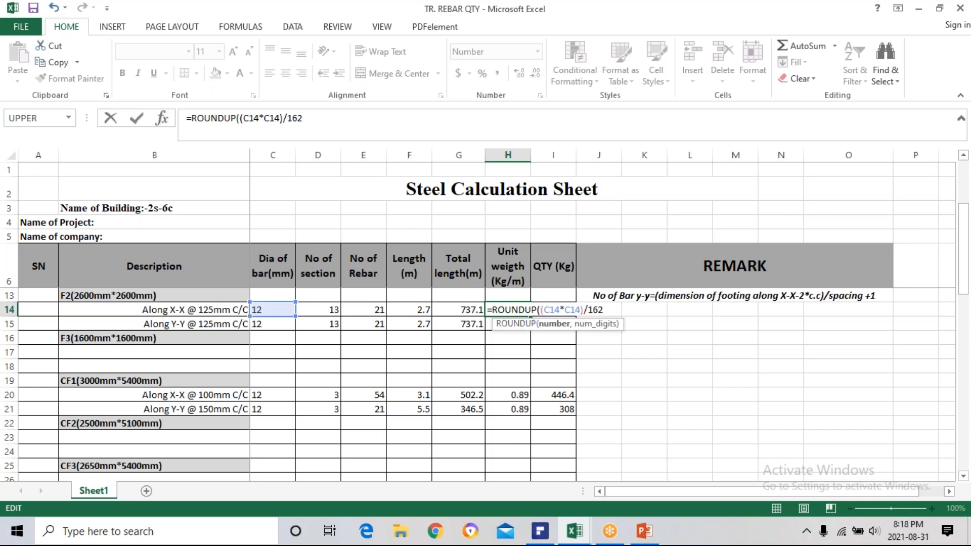
left_click(609, 311)
type(",0)")
key("Return")
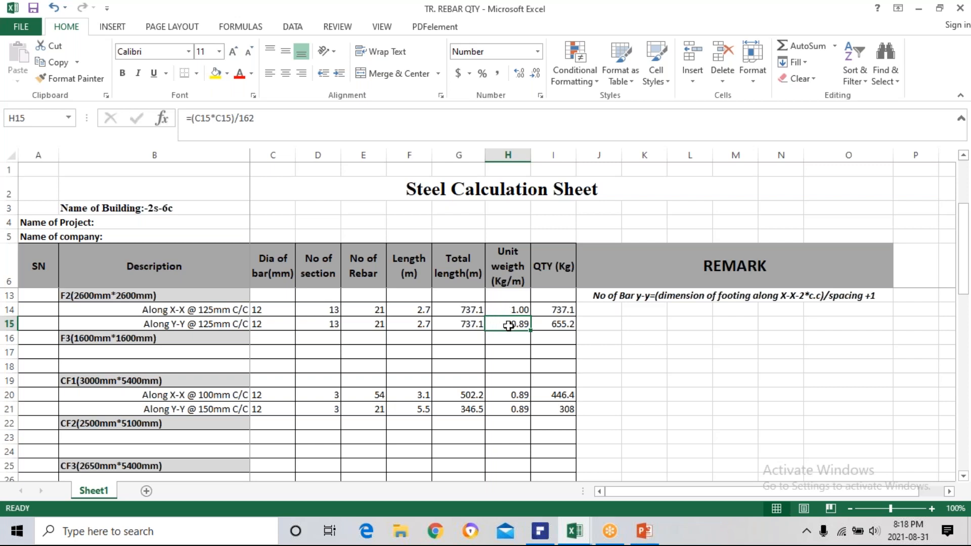
Change the rounding of F2's X-X unit weight in H14 to 2 decimals, making it =ROUNDUP((C14*C14)/162,2).
double_click(519, 310)
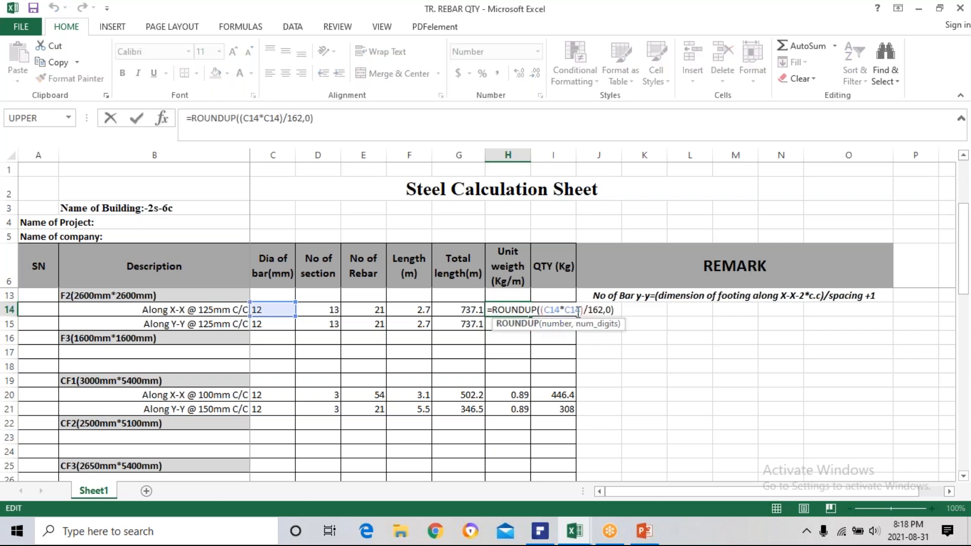
left_click(612, 310)
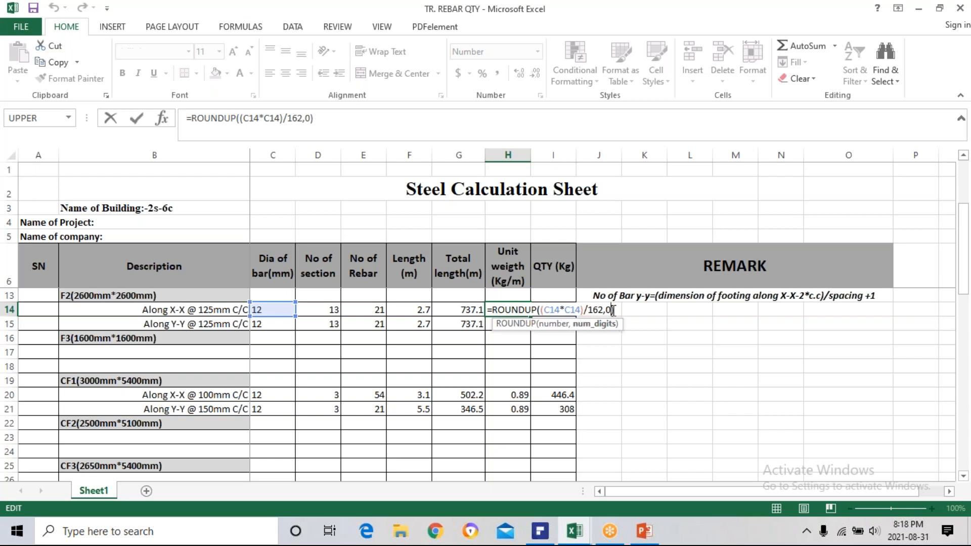
key("BackSpace")
type("2")
key("Return")
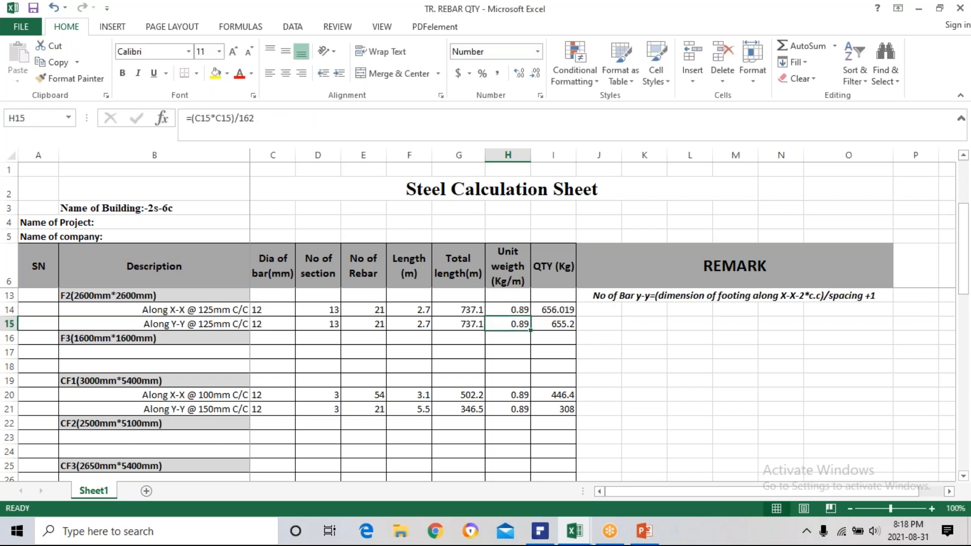
double_click(511, 310)
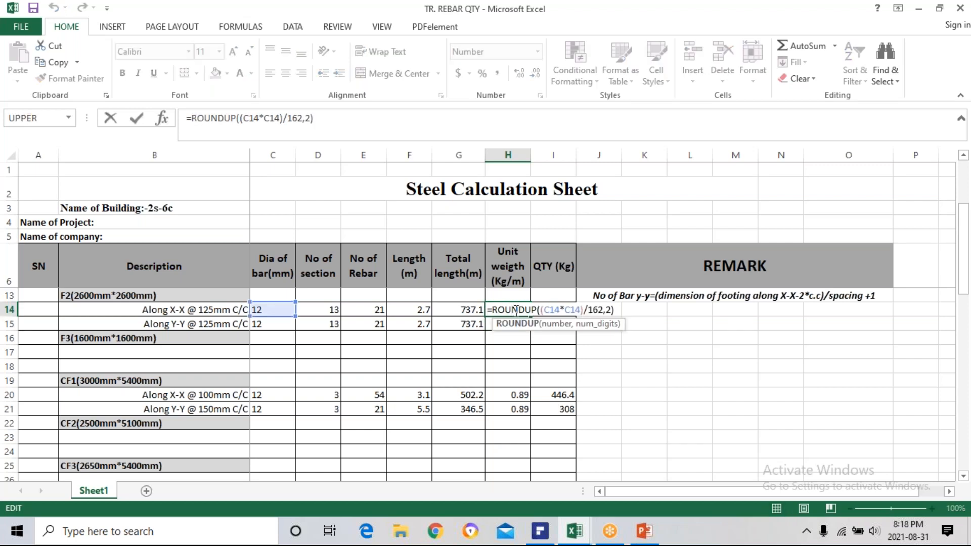
key("Escape")
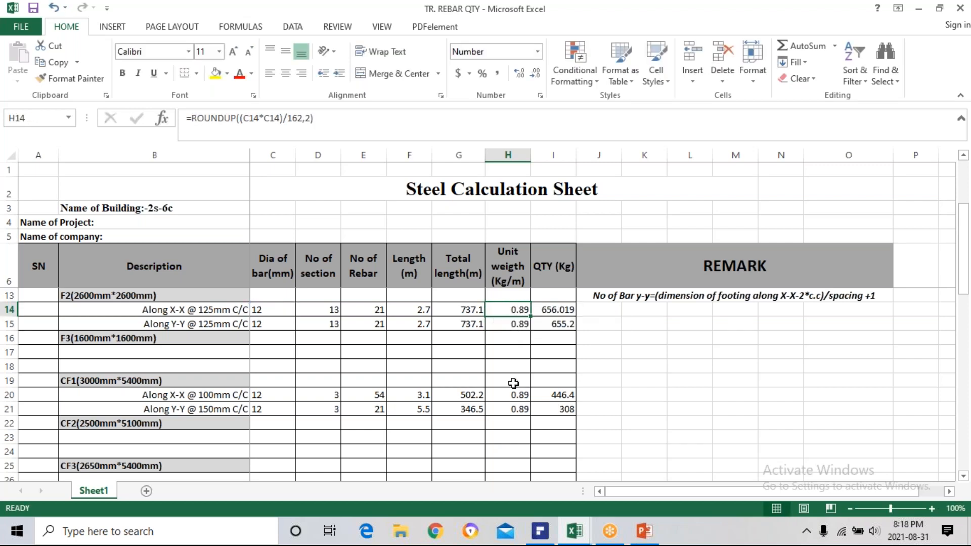
Replace CF1's Y-Y unit weight in H21 with a newly entered formula, =(C21*C21)/162.
left_click(515, 437)
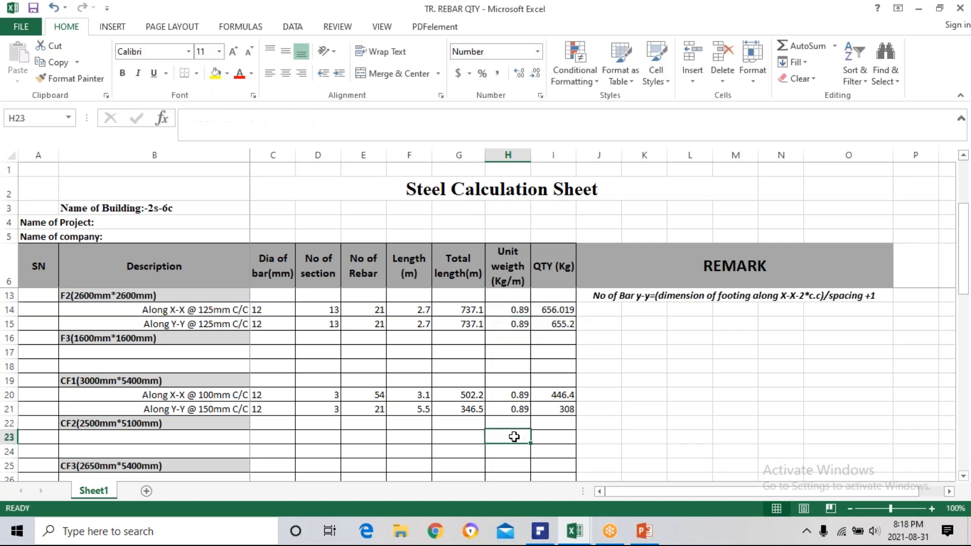
left_click(519, 407)
key("Delete")
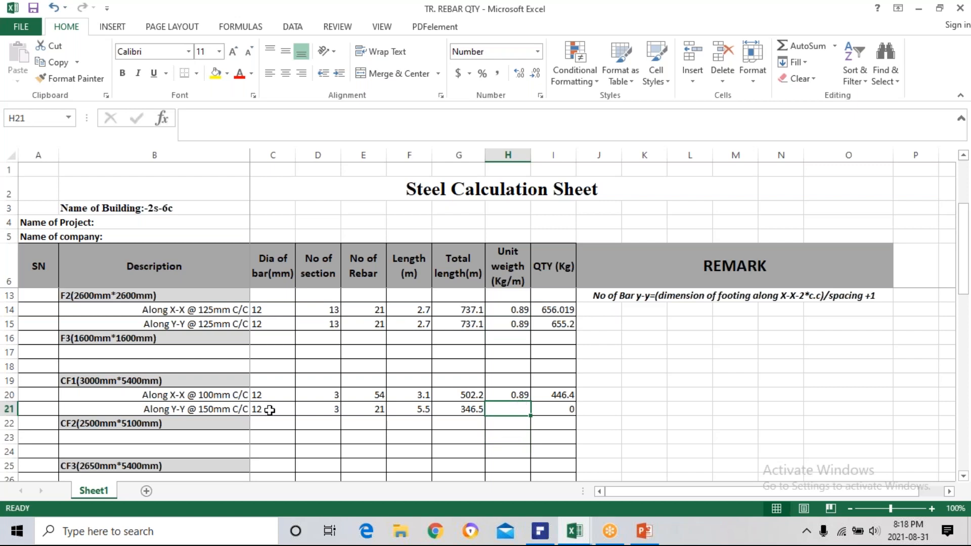
type("=")
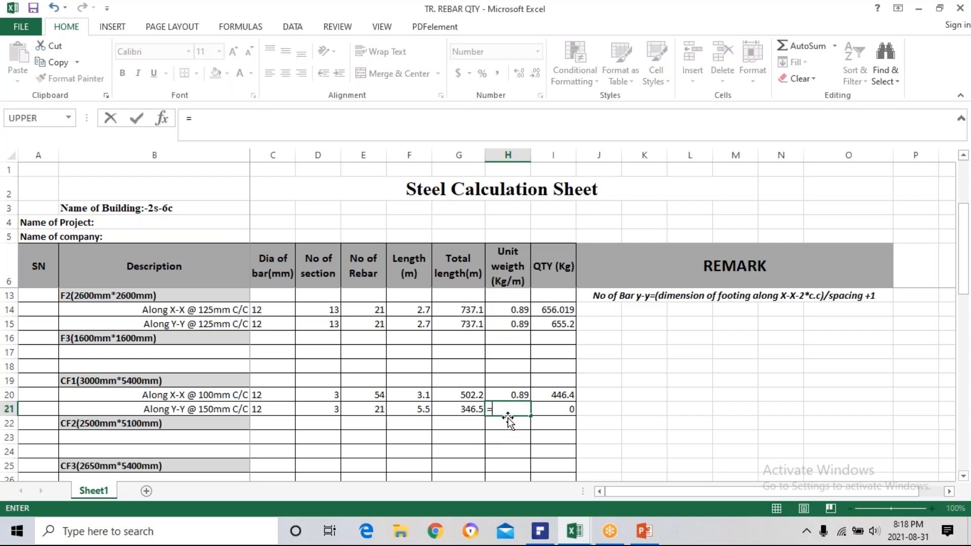
left_click(259, 411)
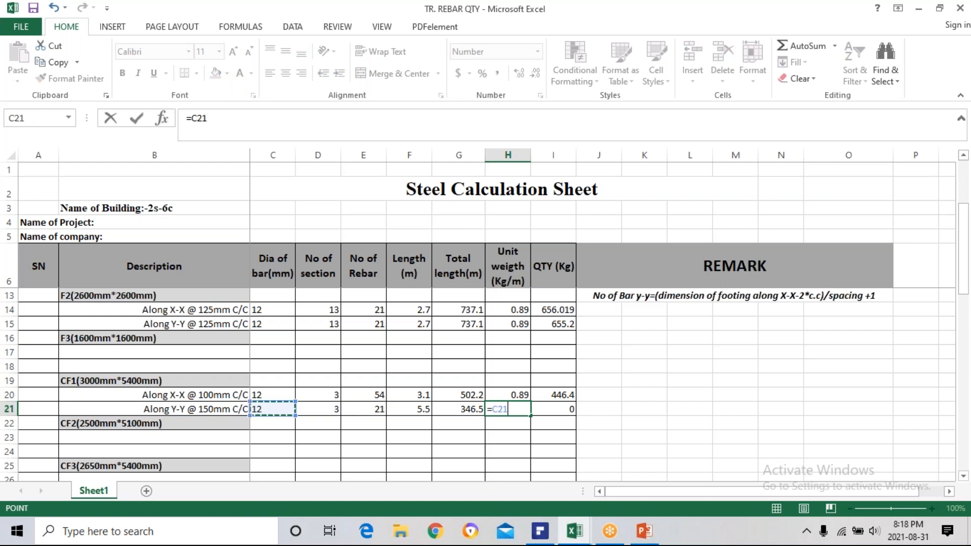
type("*")
left_click(278, 416)
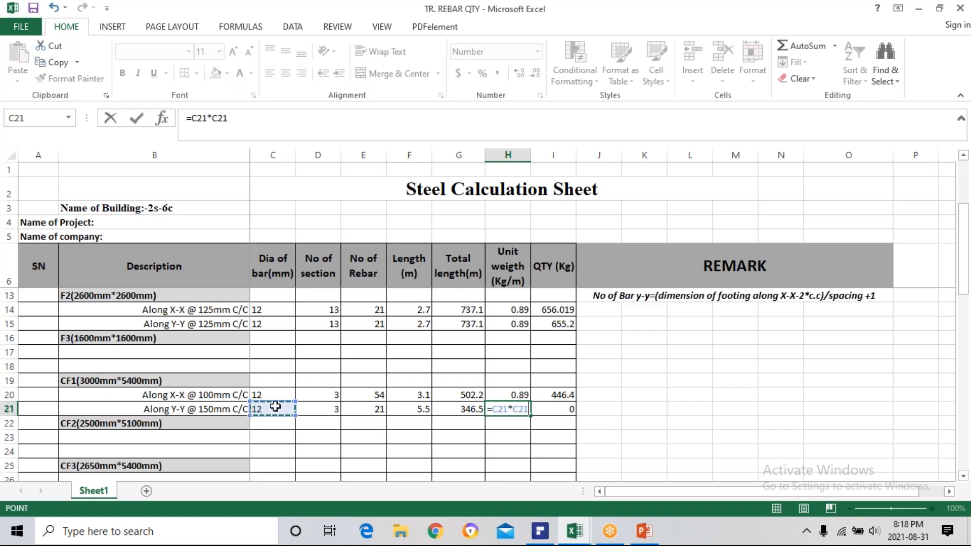
left_click(499, 407)
type("(")
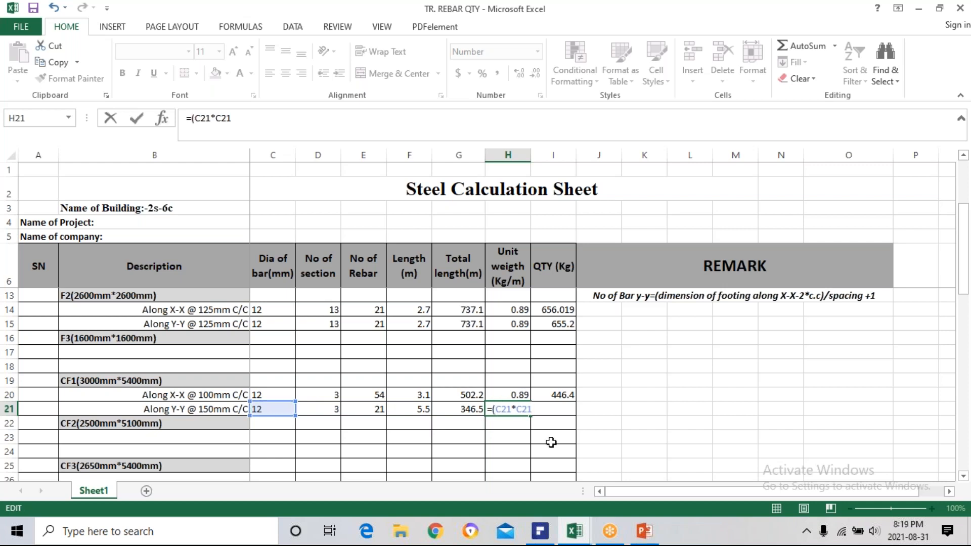
type(")/162")
key("Return")
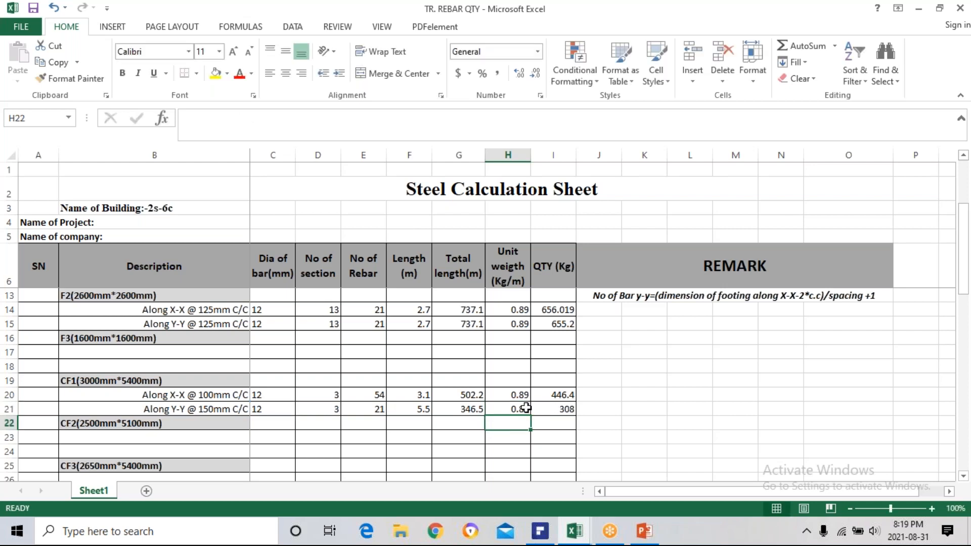
Review the formula in H21 and increase the cell's displayed precision to six decimal places.
left_click(520, 409)
double_click(520, 408)
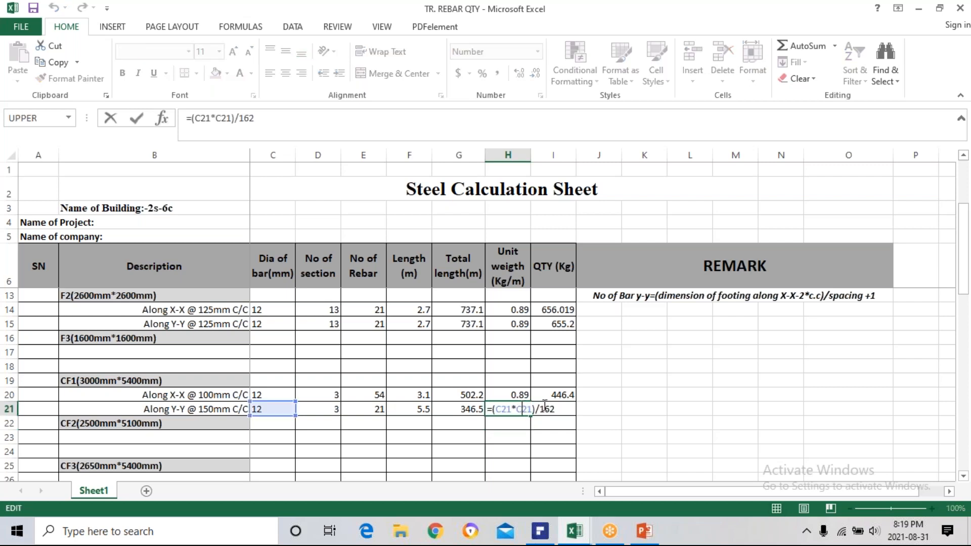
key("Escape")
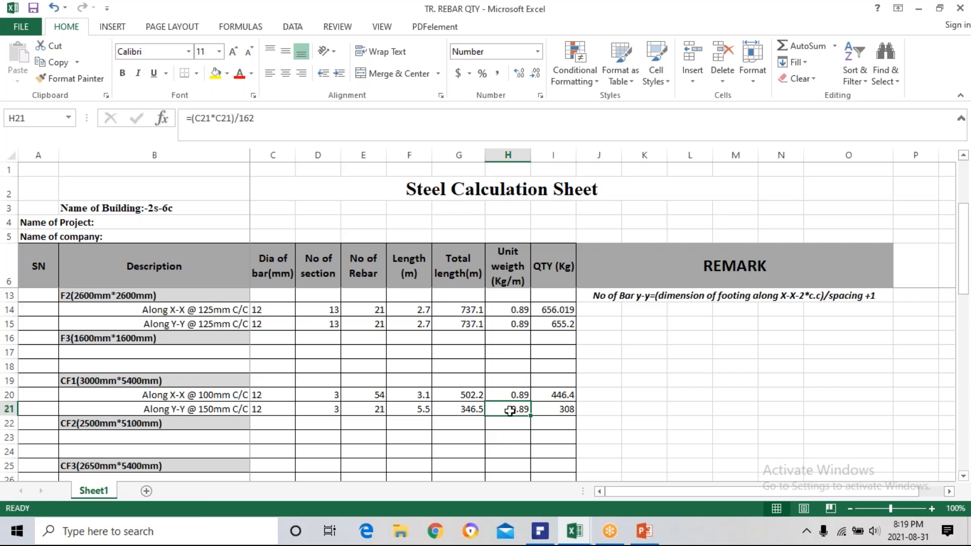
left_click(521, 74)
left_click(521, 75)
left_click(521, 75)
left_click(521, 74)
left_click(508, 426)
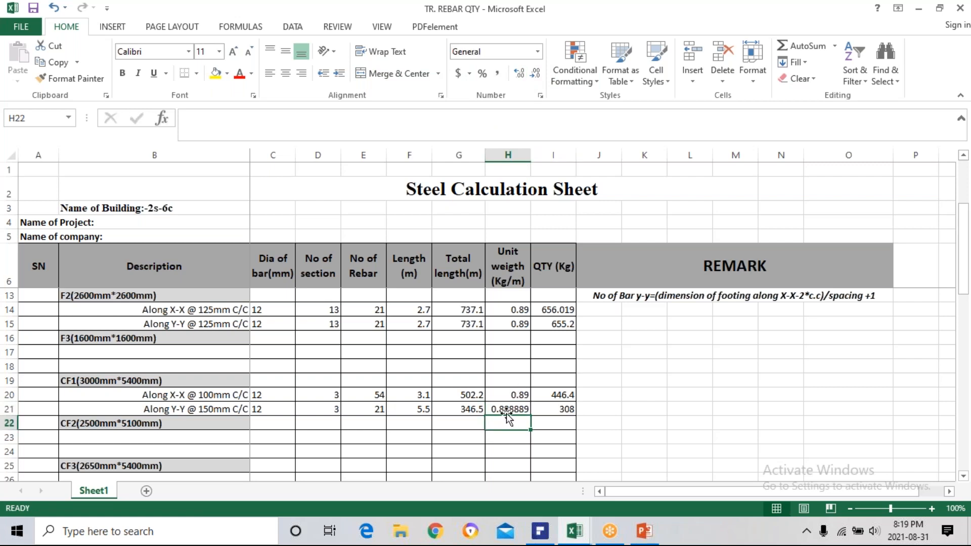
Round up CF1's Y-Y unit weight in H21 to 2 decimals, making the formula =ROUNDUP((C21*C21)/162,2).
left_click(503, 412)
double_click(502, 412)
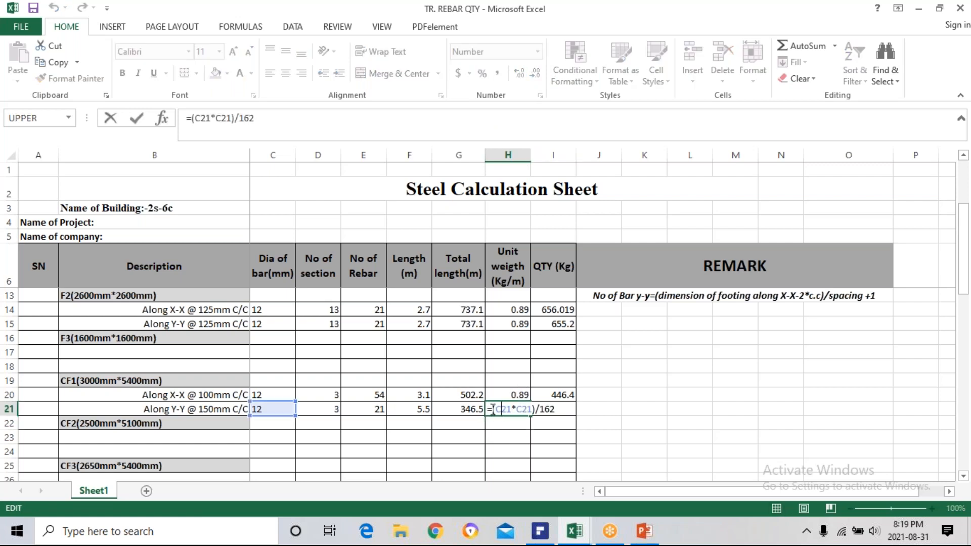
type("round")
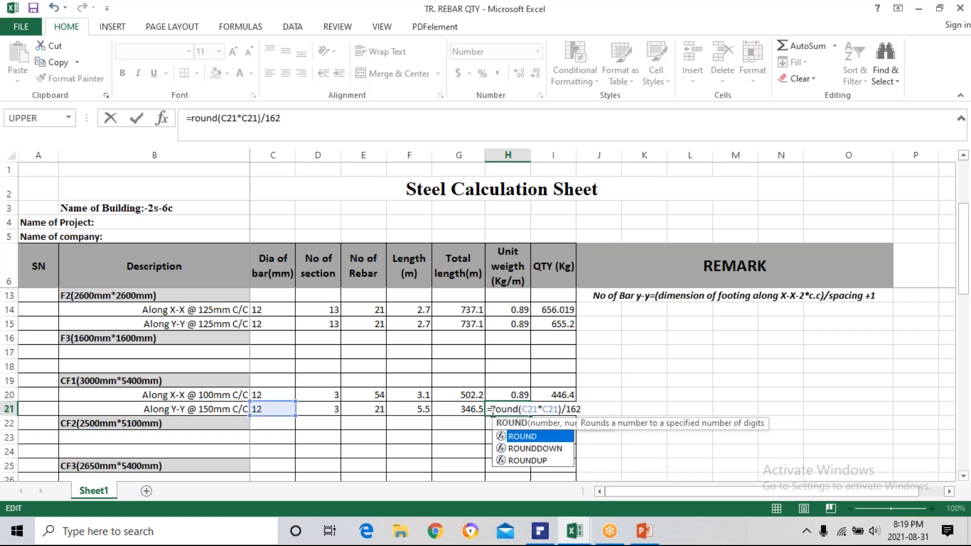
left_click(527, 460)
double_click(528, 461)
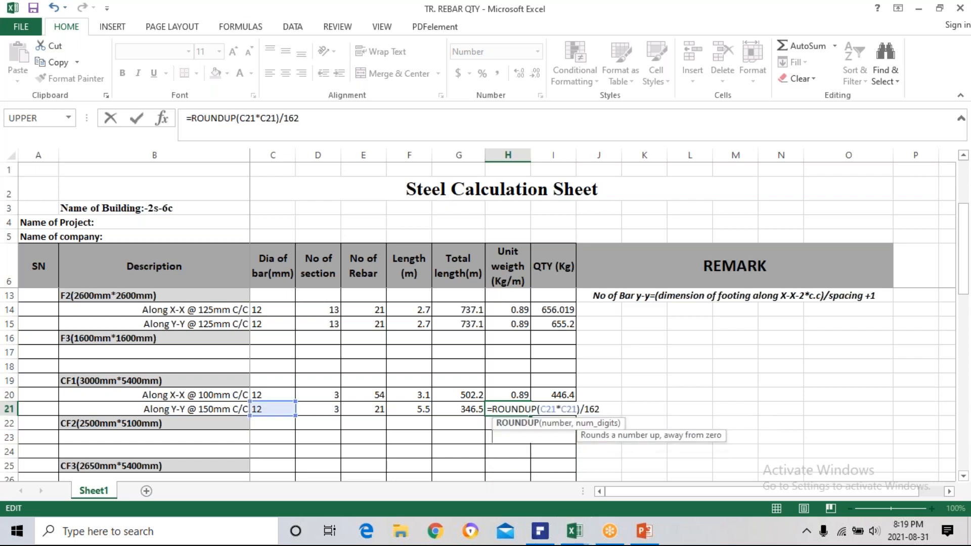
left_click(602, 409)
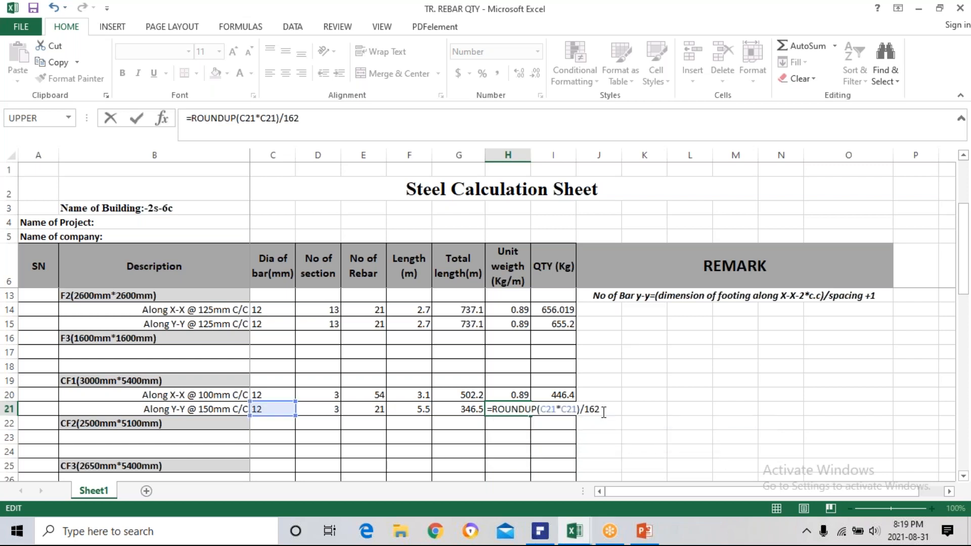
type(",2)")
left_click(538, 411)
type("(")
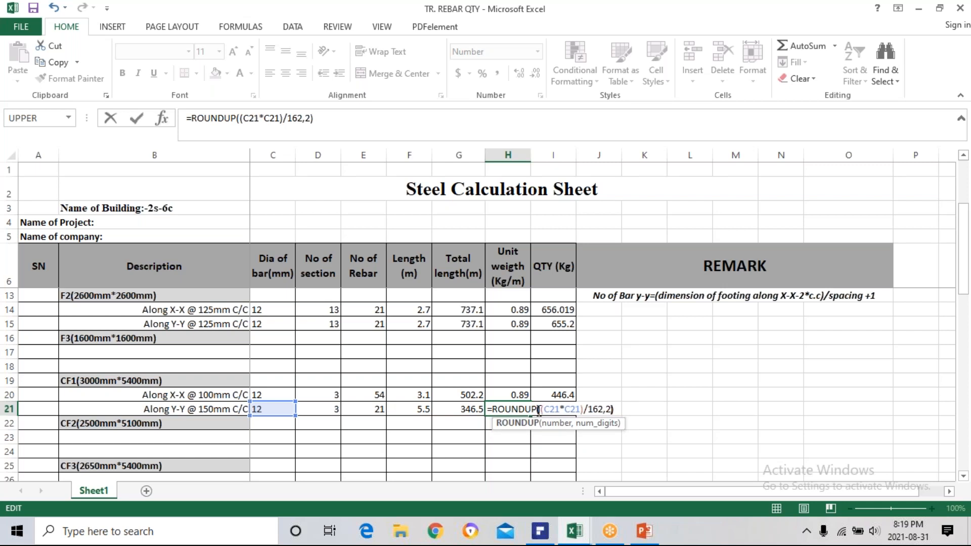
key("Return")
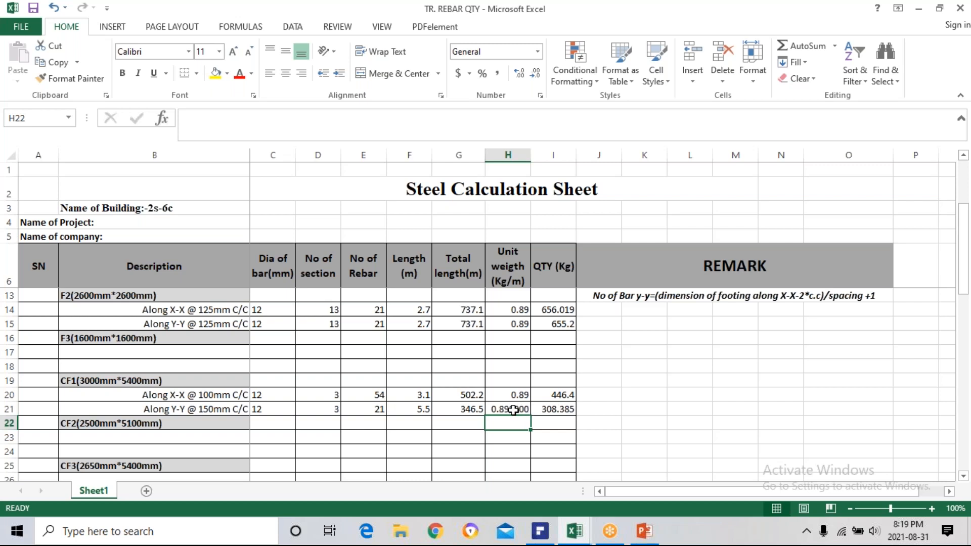
Reduce the number format of CF1's Y-Y unit weight in H21 to two displayed decimal places.
left_click(514, 409)
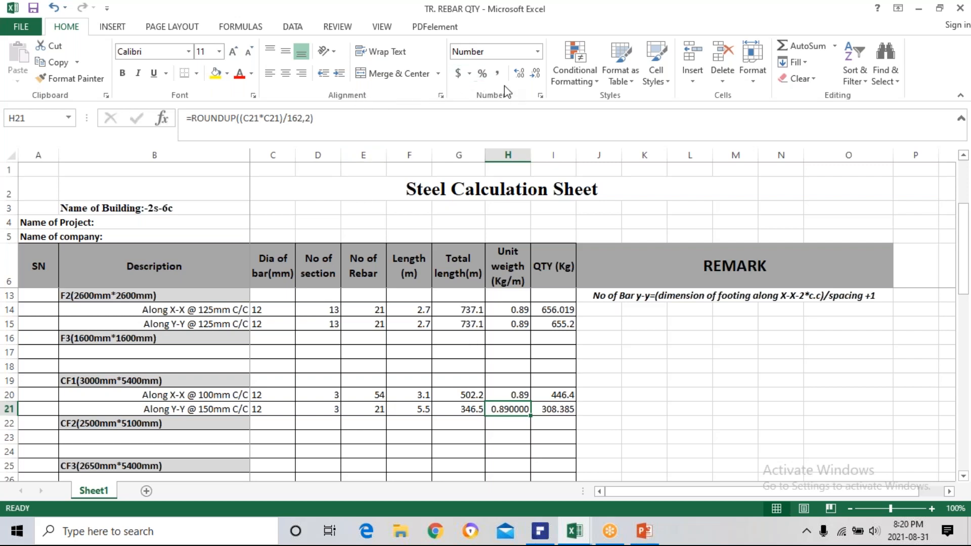
left_click(535, 76)
left_click(535, 76)
left_click(535, 75)
left_click(535, 76)
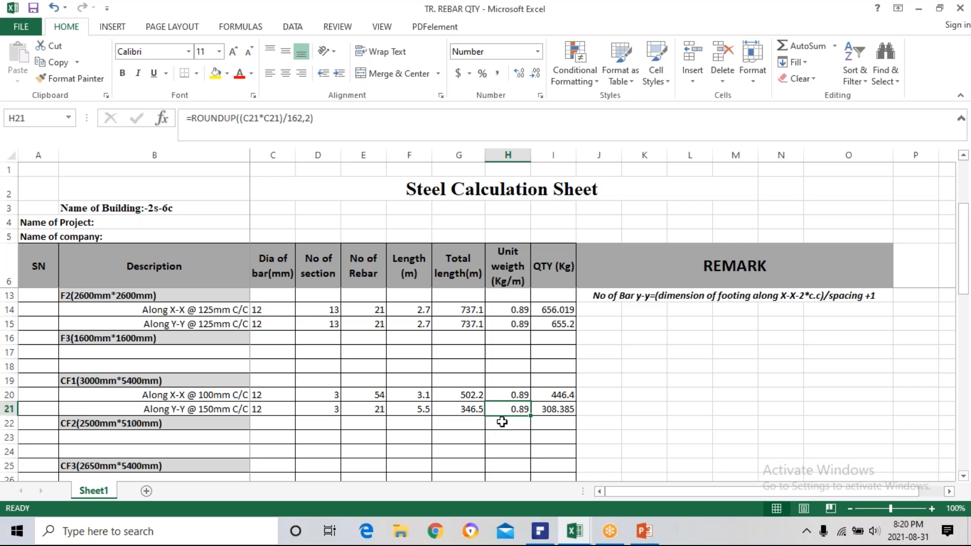
Review CF1's unit-weight formulas in H21 and H20 and the X-X rebar count formula in E20.
left_click(501, 419)
left_click(507, 411)
left_click(515, 397)
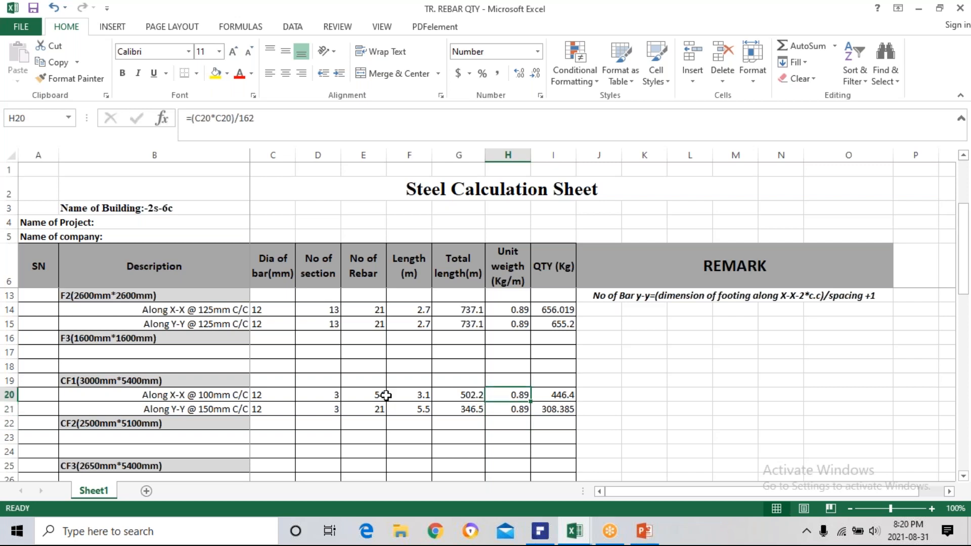
left_click(380, 396)
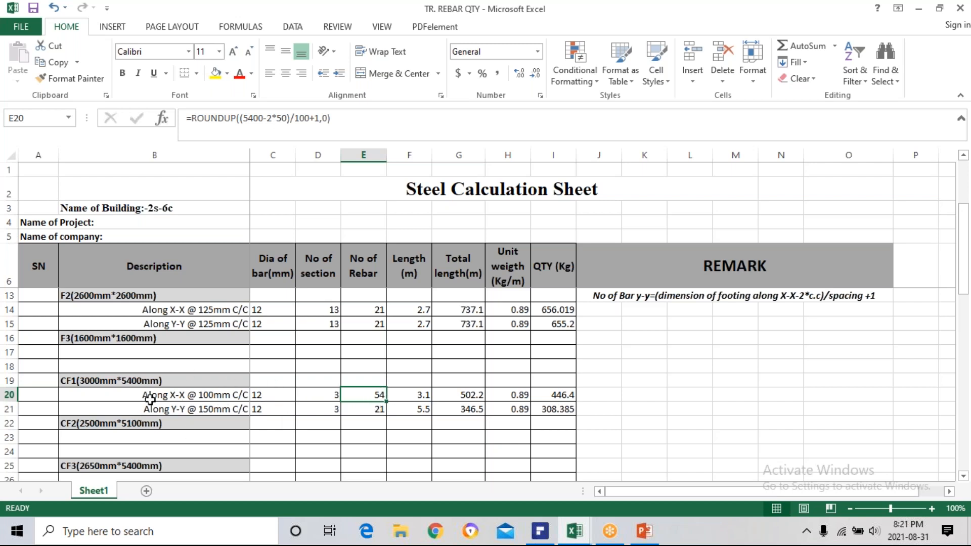
Centre-align CF1's bar diameters in C20 and C21, along with the entire Dia of bar column C.
scroll(152, 397, "down", 1)
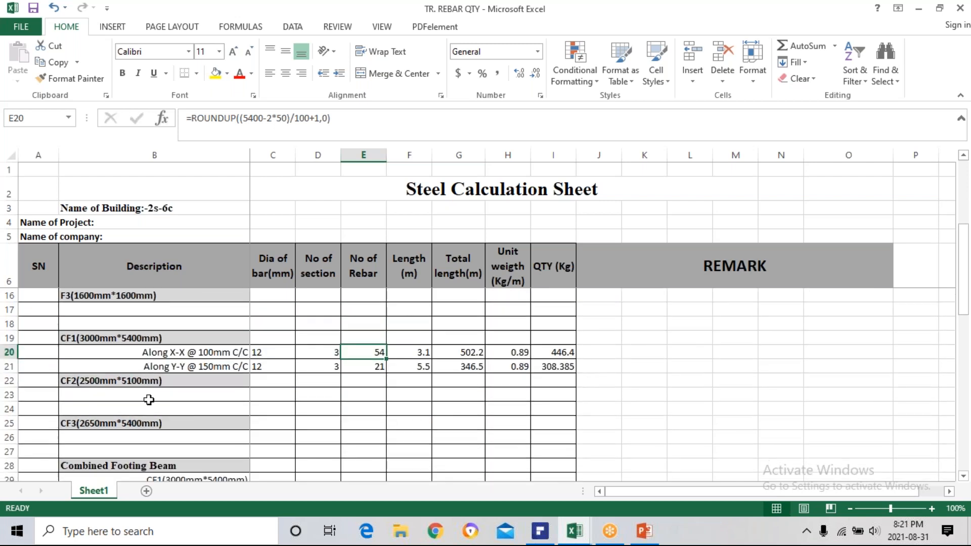
left_click(165, 353)
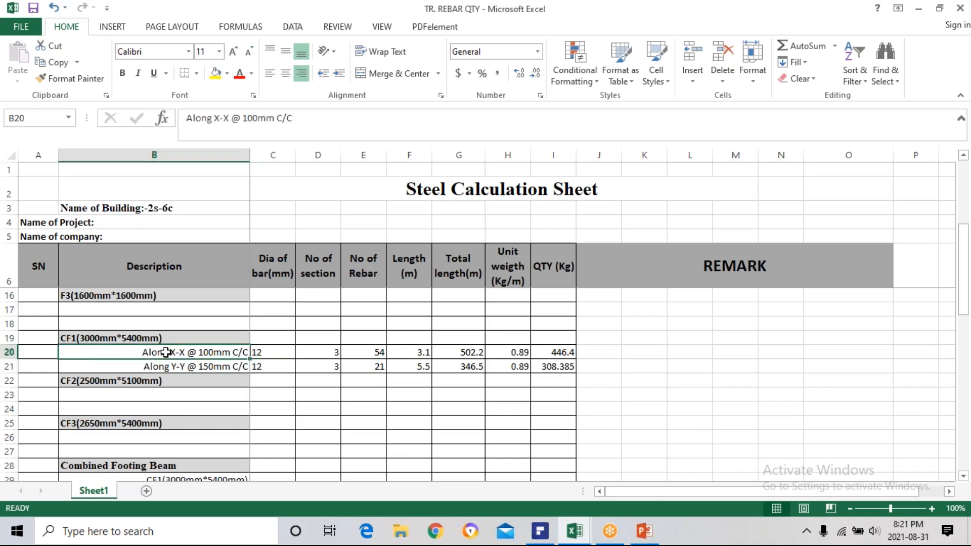
left_click(261, 352)
left_click(286, 74)
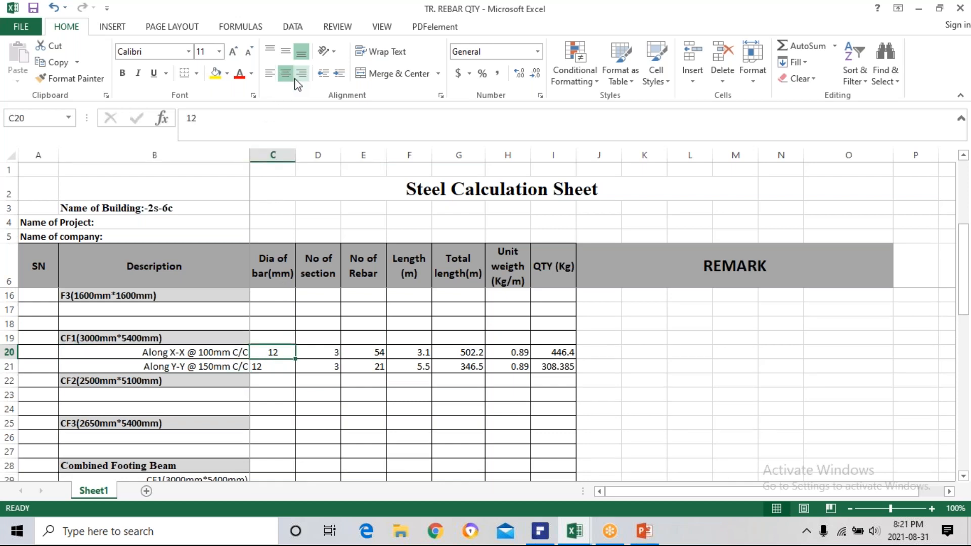
left_click(262, 364)
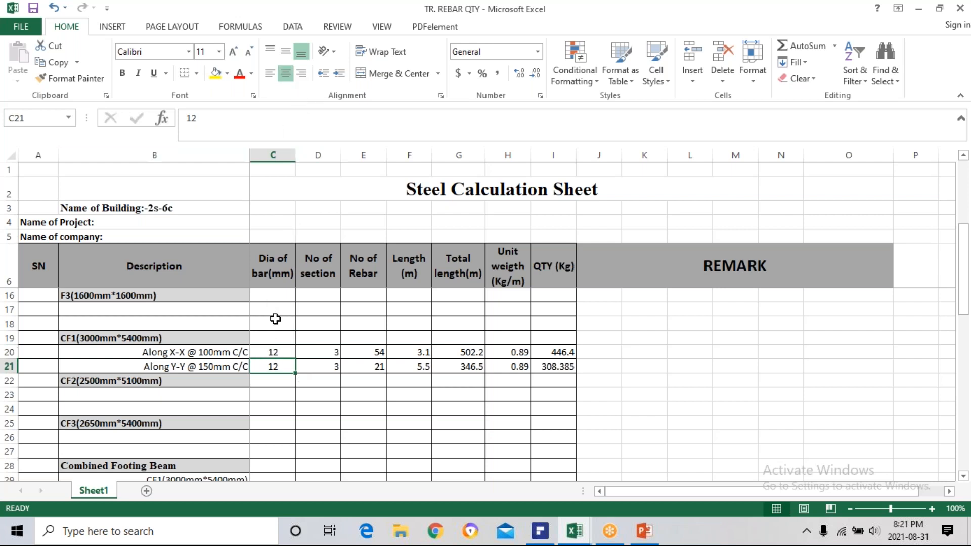
left_click(265, 153)
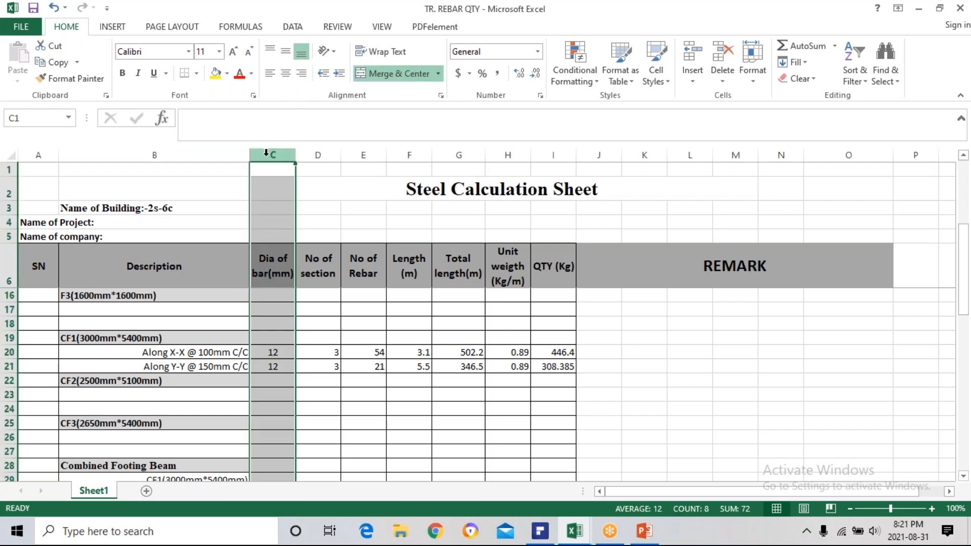
left_click(287, 75)
scroll(266, 342, "down", 2)
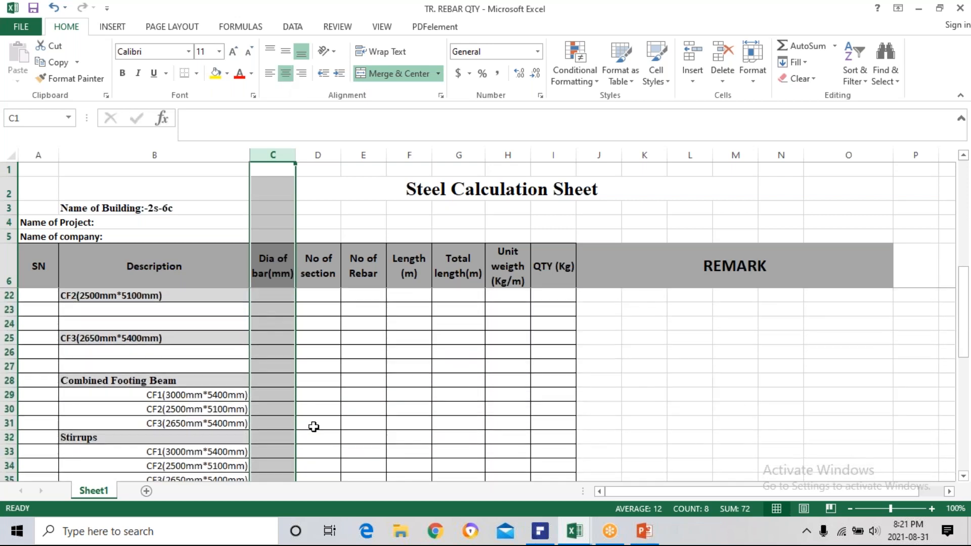
left_click(262, 339)
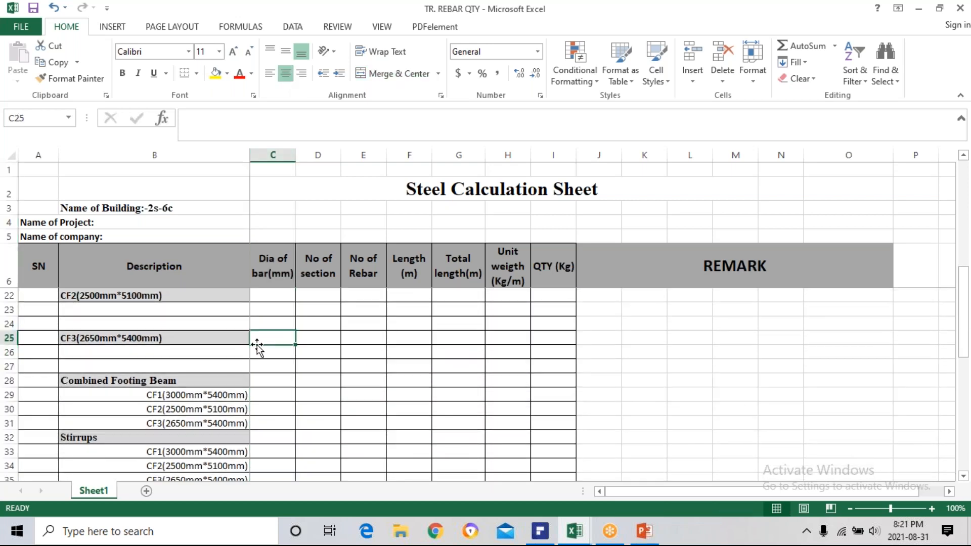
Copy the description "Along X-X @ 100mm C/C" from B20 into B23 under CF2.
scroll(245, 374, "up", 1)
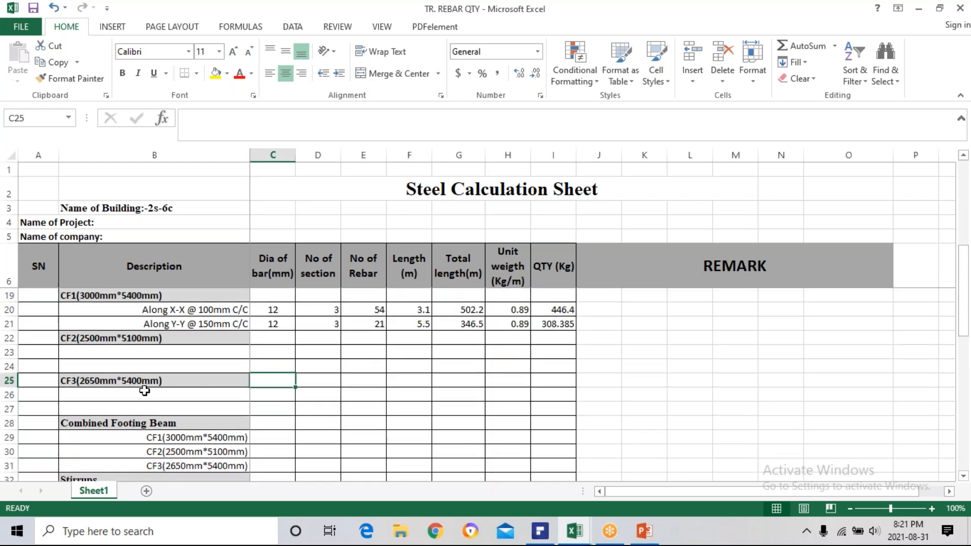
left_click(132, 350)
left_click(177, 308)
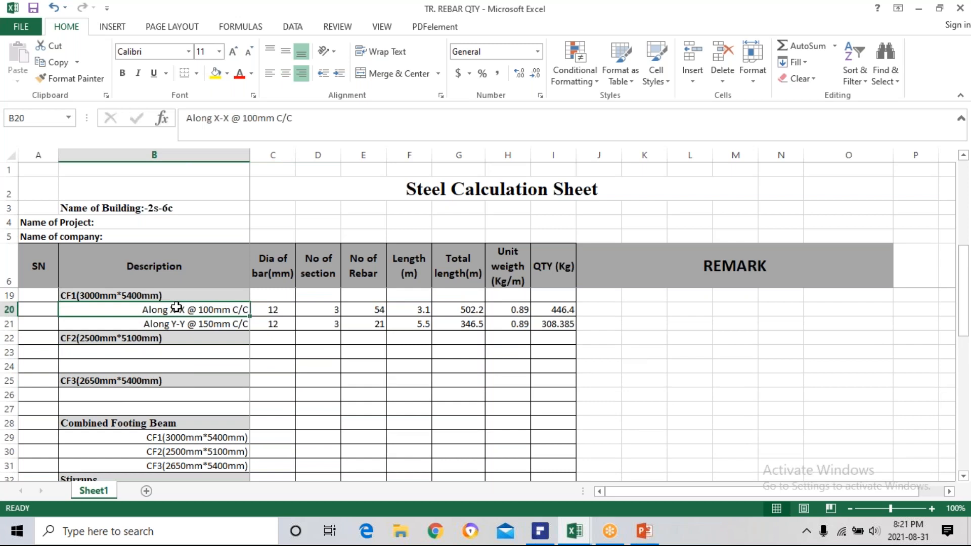
key("ctrl+c")
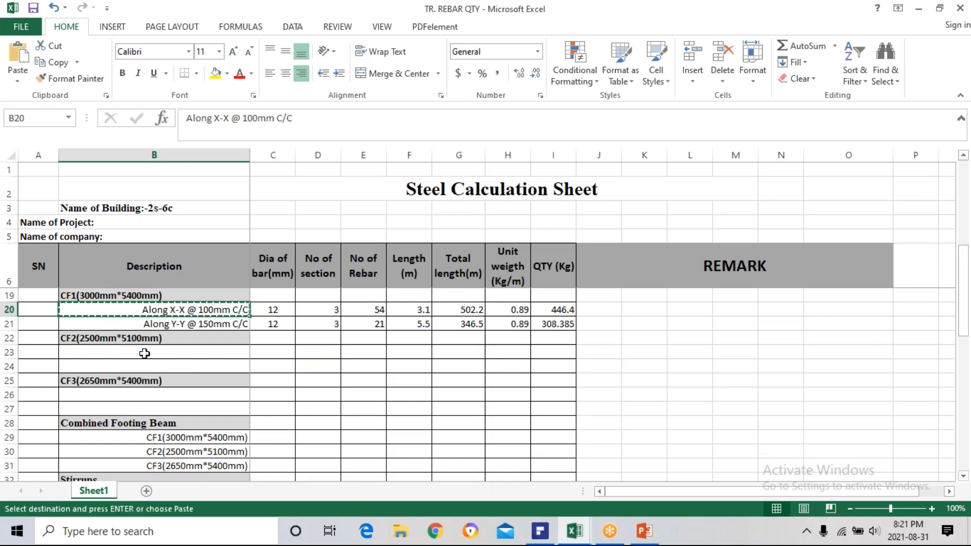
left_click(145, 353)
key("ctrl+v")
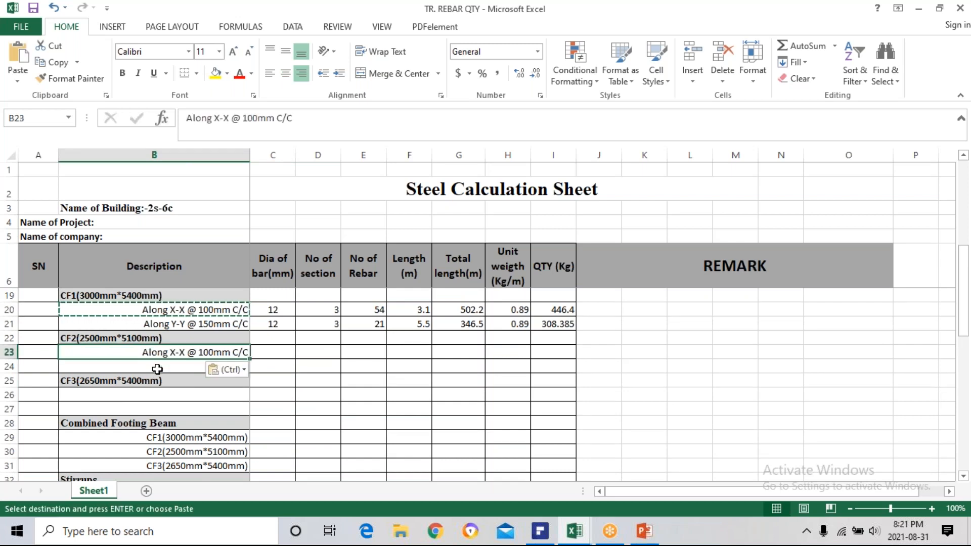
key("Escape")
Copy the description "Along Y-Y @ 150mm C/C" from B21 into B24 under CF2.
left_click(166, 322)
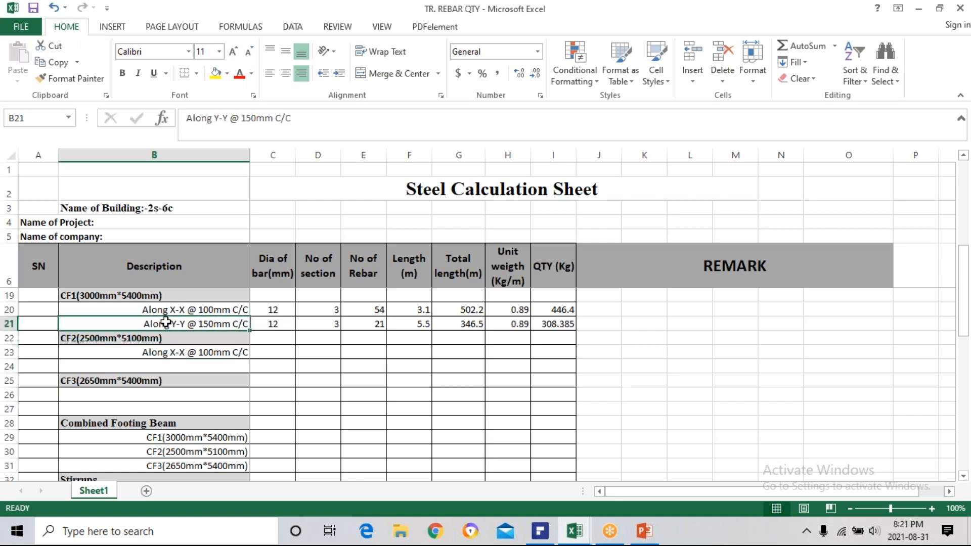
key("ctrl+c")
left_click(183, 366)
key("ctrl+v")
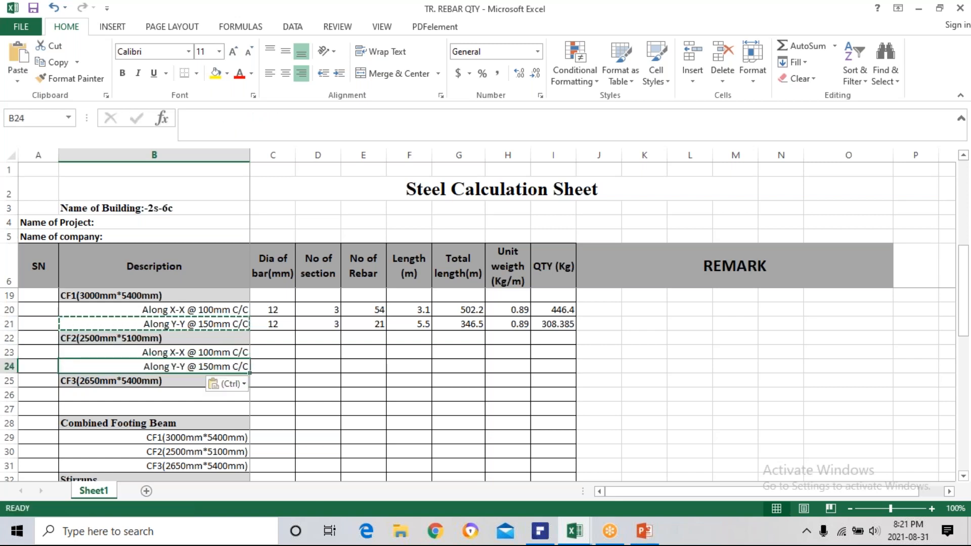
key("Escape")
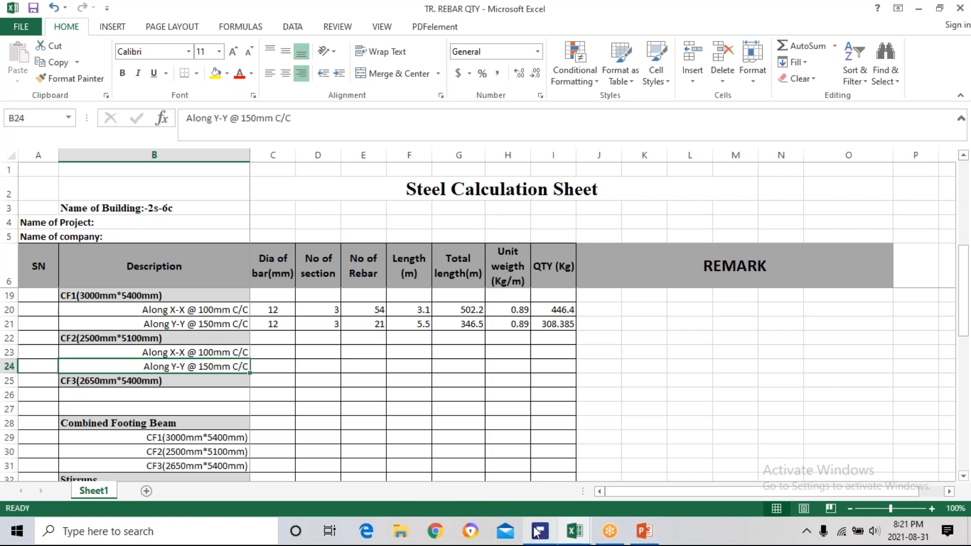
Switch to PDFelement and examine footing CF2's reinforcement detail (2500X5100) on page 27 for bar diameters and spacings.
mouse_move(541, 533)
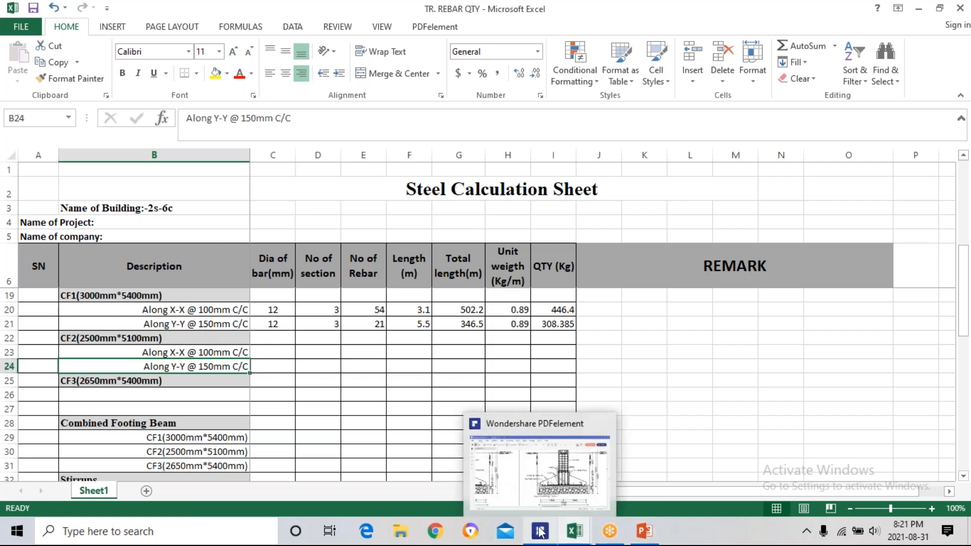
left_click(540, 532)
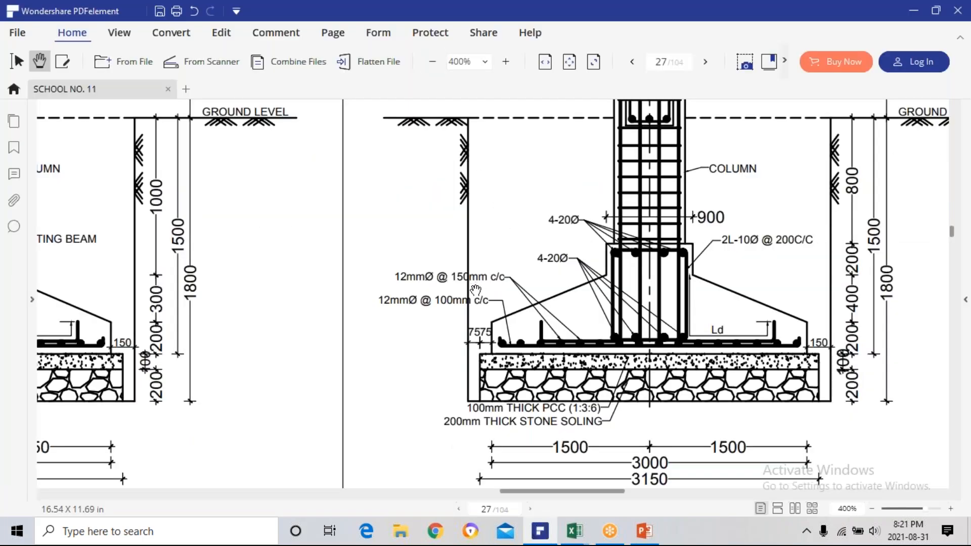
scroll(480, 282, "down", 5)
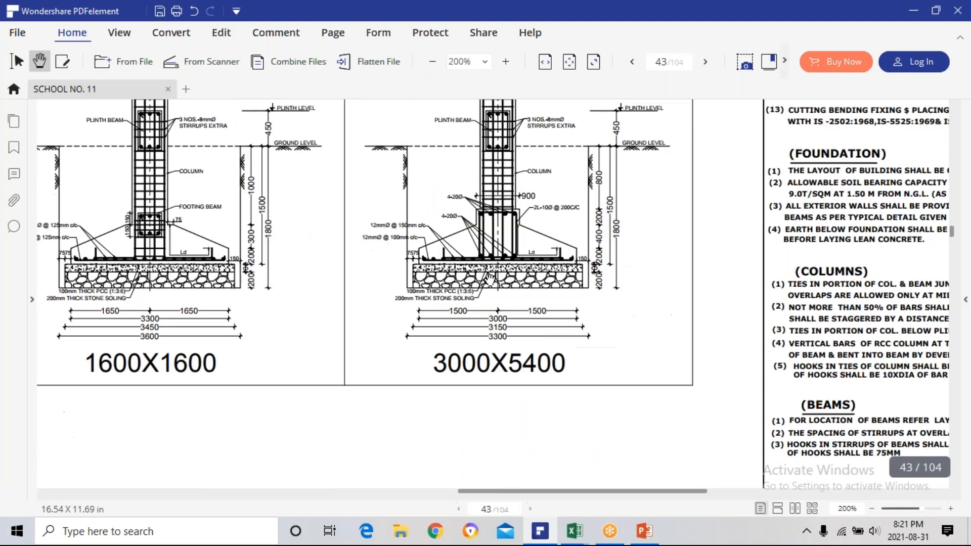
mouse_move(274, 284)
left_mouse_down()
mouse_move(386, 328)
mouse_move(597, 278)
mouse_move(602, 335)
mouse_move(615, 327)
mouse_move(617, 230)
left_mouse_up()
scroll(386, 328, "down", 2)
left_click_drag(485, 387, 511, 281)
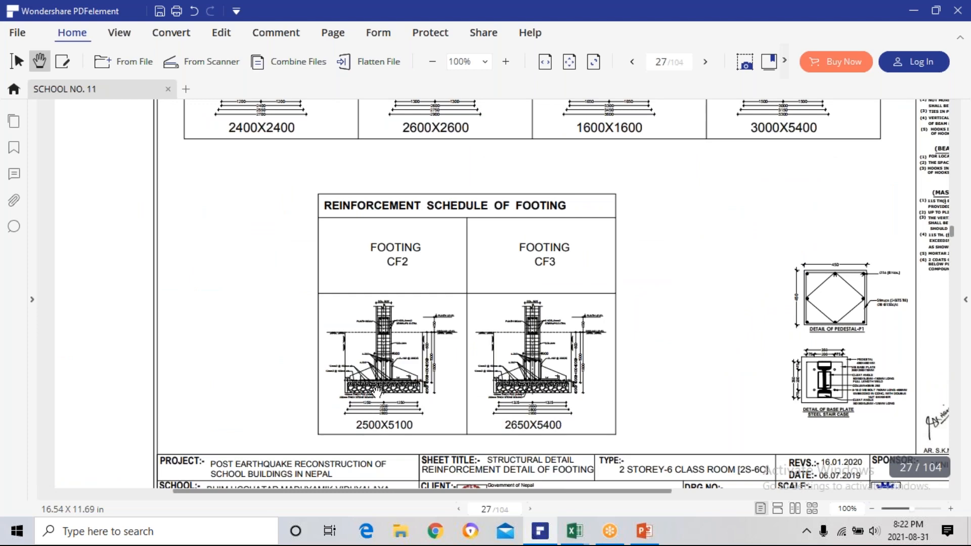
scroll(378, 393, "up", 2)
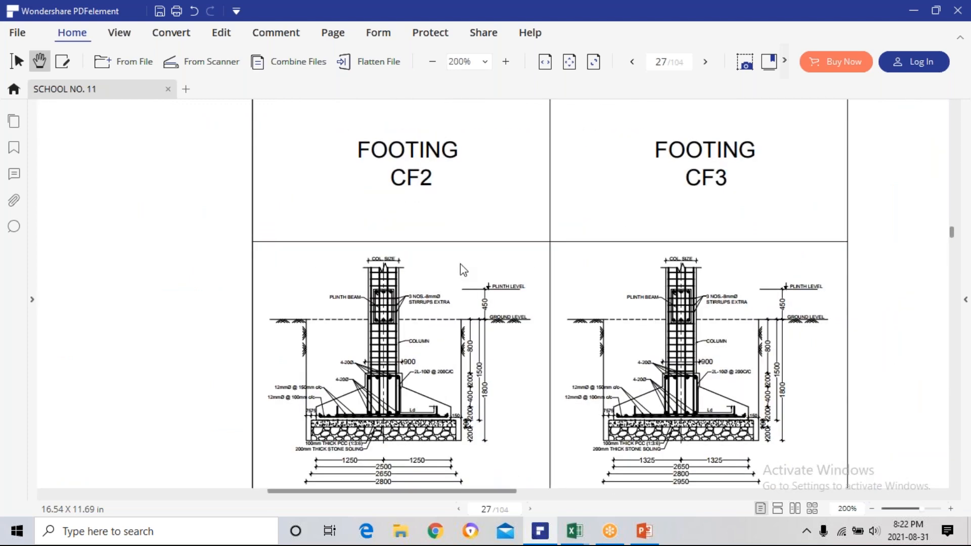
scroll(423, 393, "up", 2)
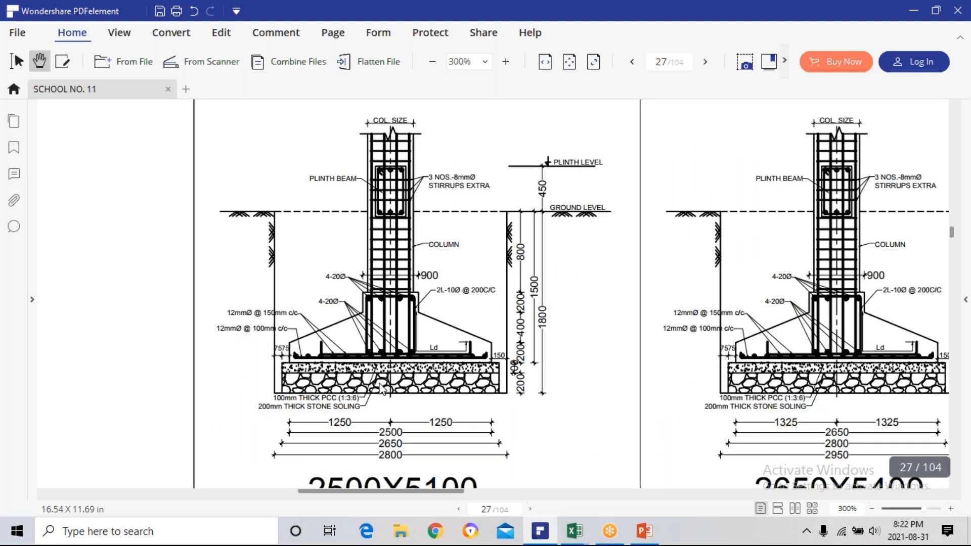
scroll(352, 446, "up", 1)
left_click_drag(360, 435, 412, 323)
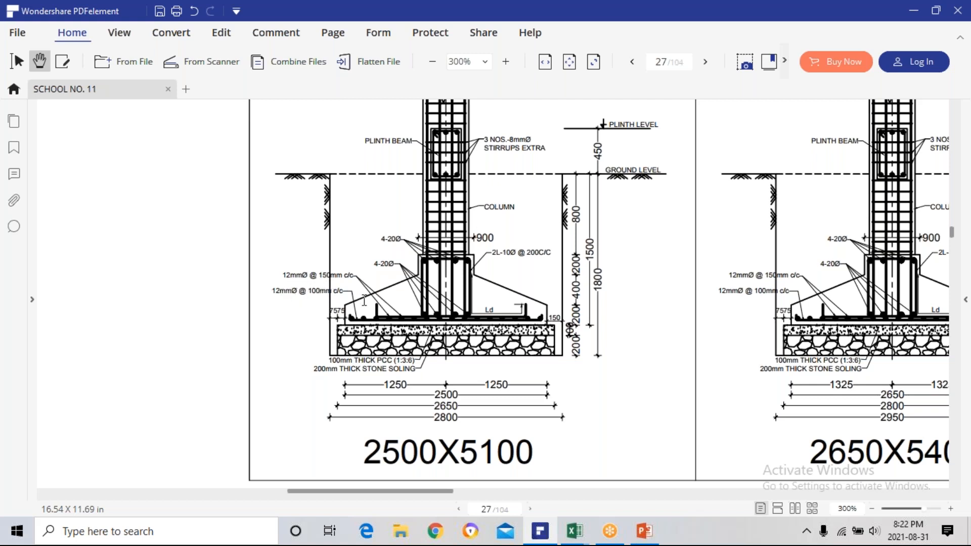
scroll(469, 275, "up", 5)
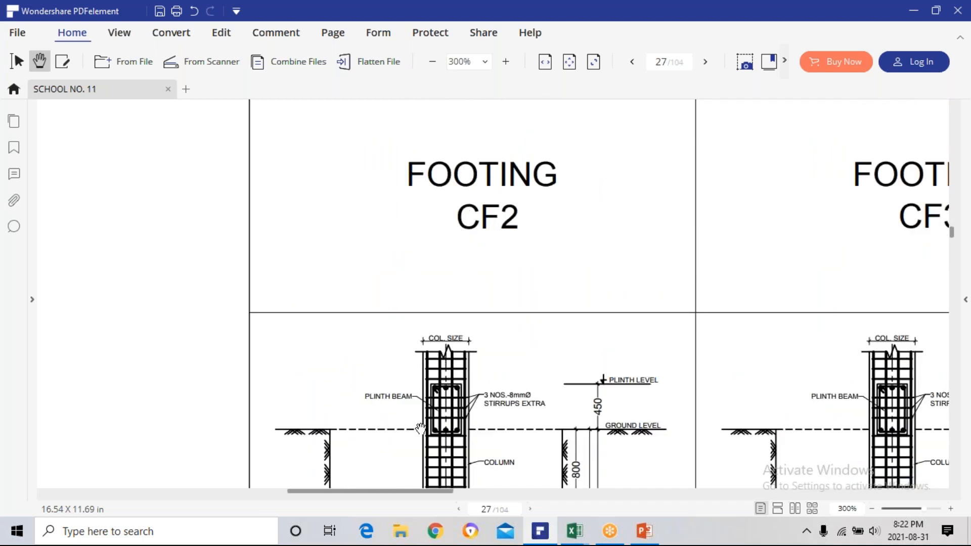
Return to the TR. REBAR QTY workbook in Excel and enter bar diameter 12 for CF2 in C23 and C24.
mouse_move(580, 533)
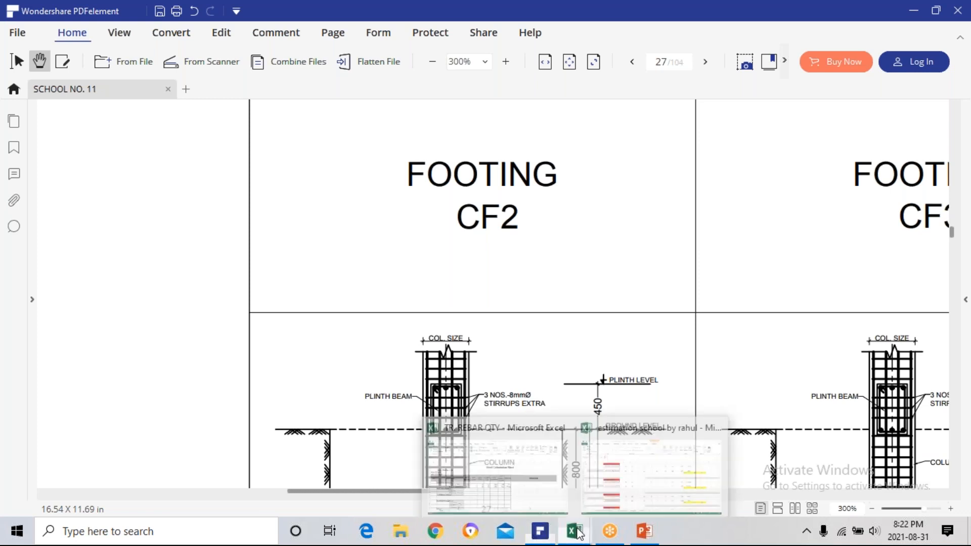
left_click(540, 496)
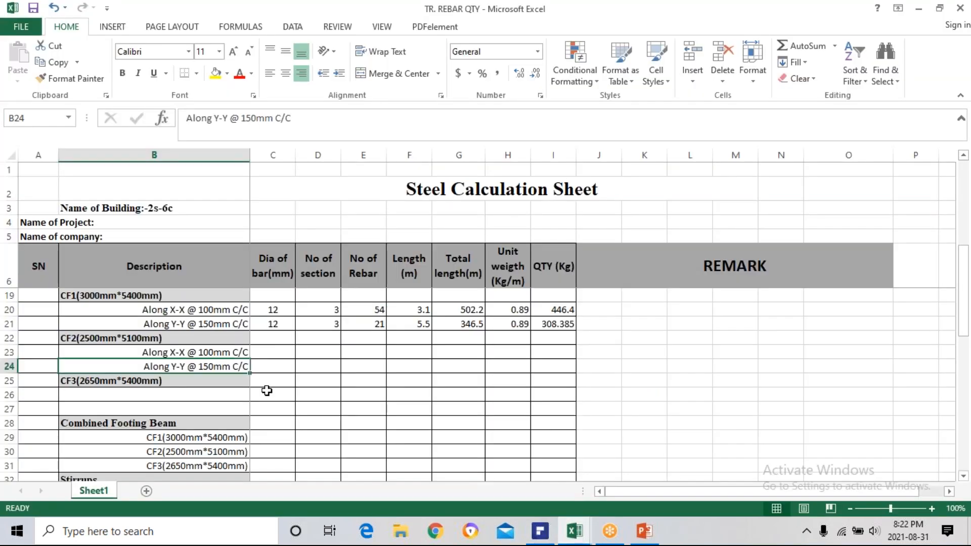
left_click(262, 351)
type("12")
key("Return")
type("\\")
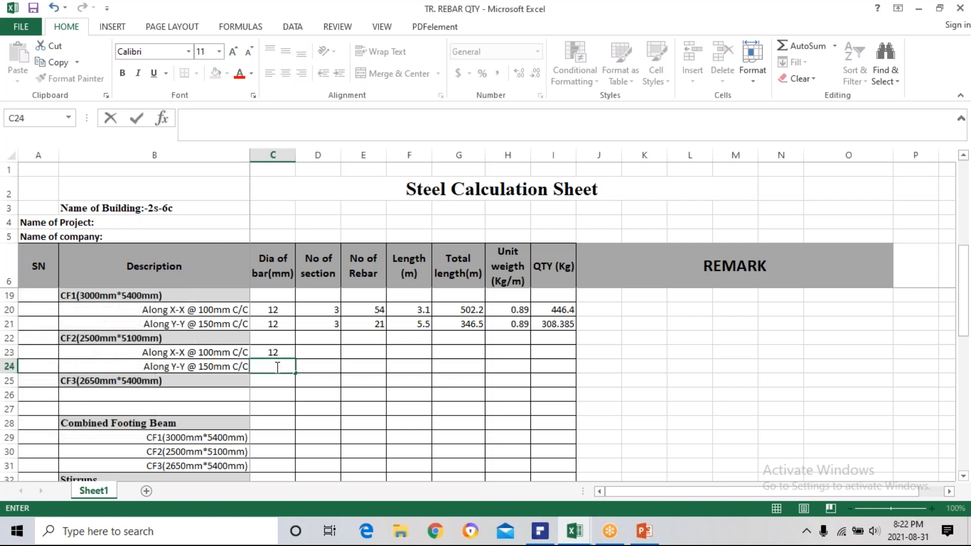
key("Return")
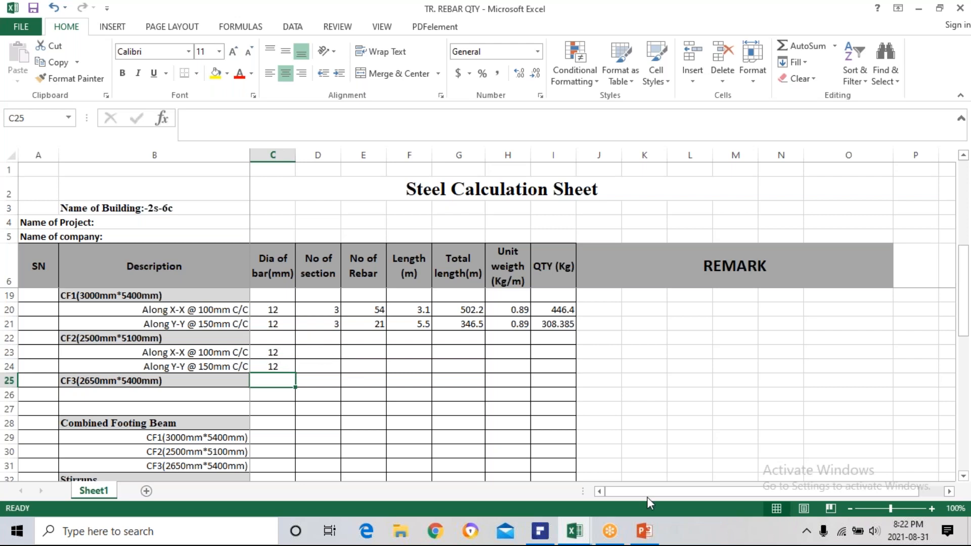
Switch to PDFelement and examine the footing layout plan on page 25 for the number of CF2 footings.
left_click(541, 531)
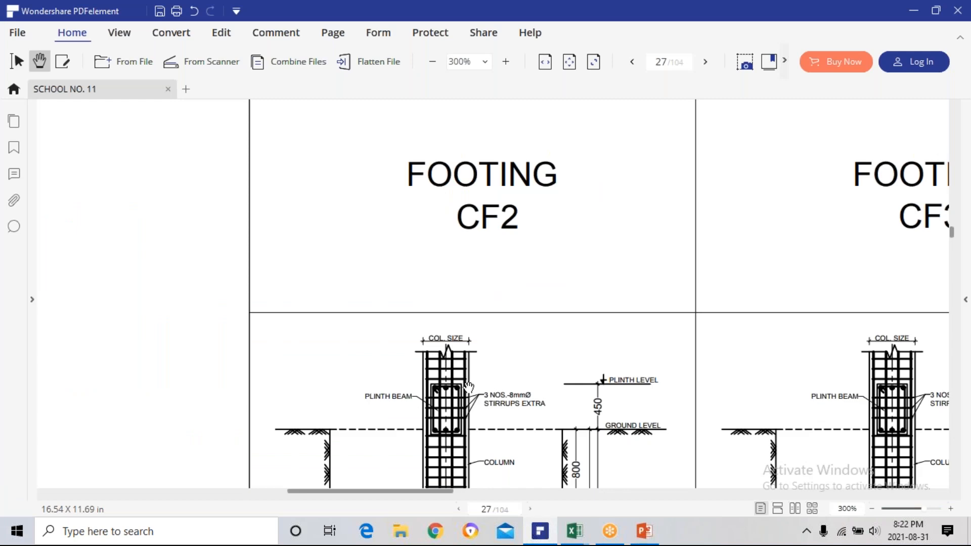
scroll(451, 369, "down", 5)
scroll(451, 369, "down", 4)
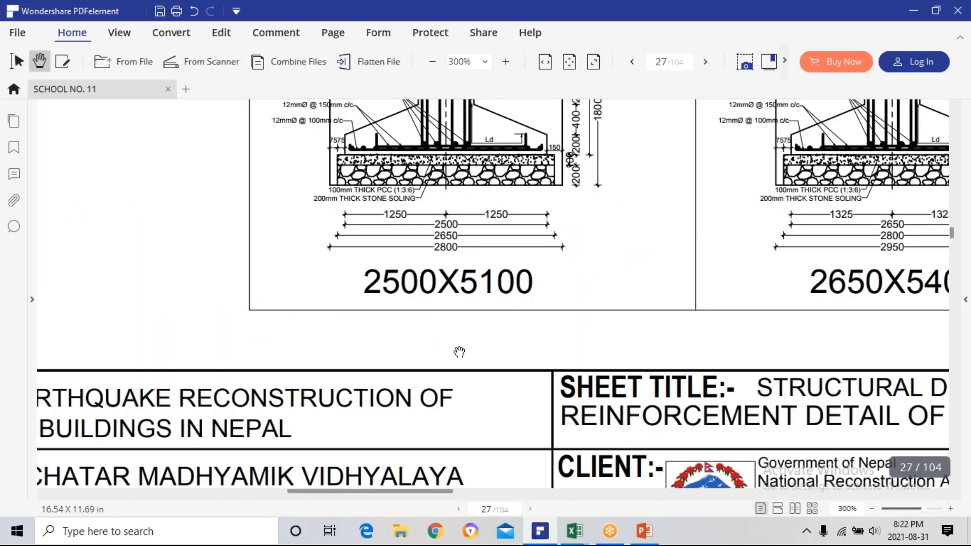
scroll(457, 352, "up", 7)
scroll(452, 355, "down", 2)
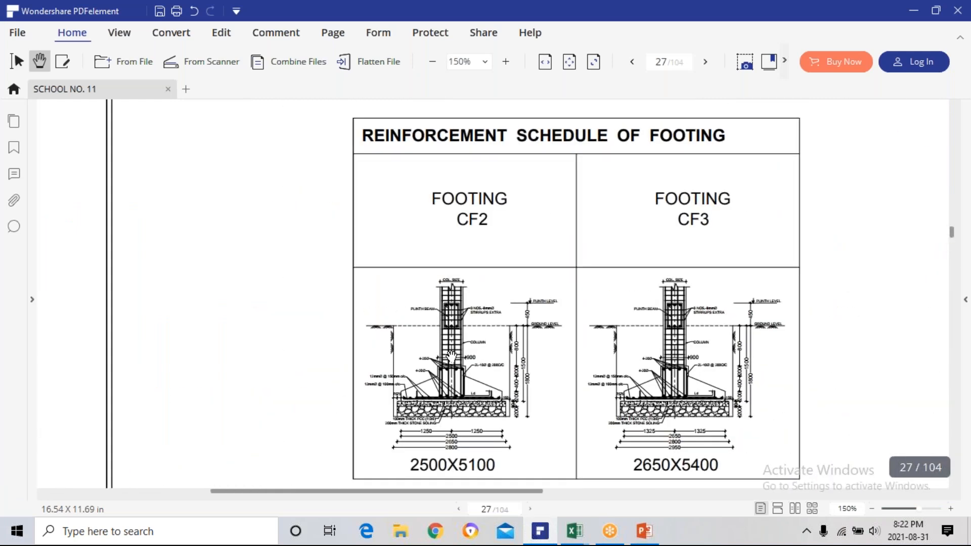
scroll(466, 338, "down", 2)
scroll(478, 354, "up", 2)
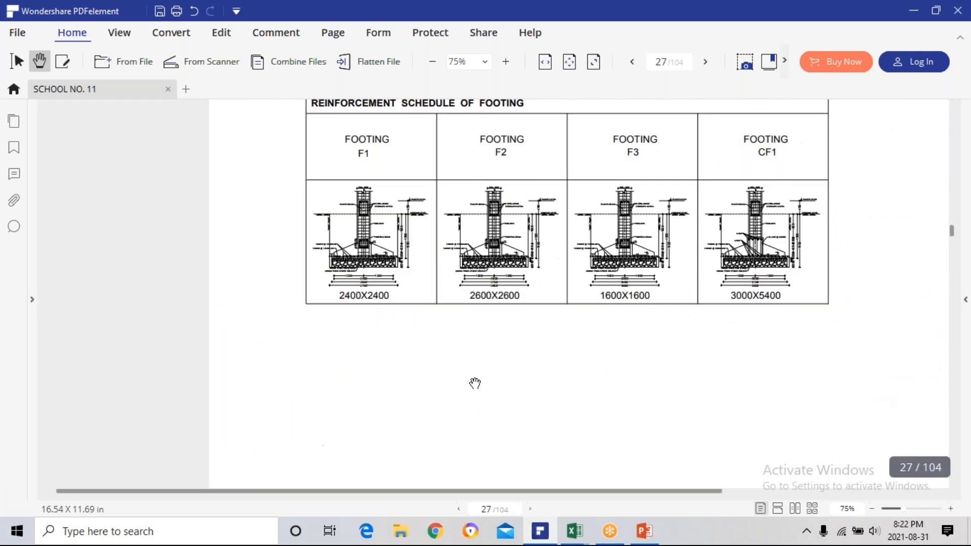
scroll(477, 349, "up", 5)
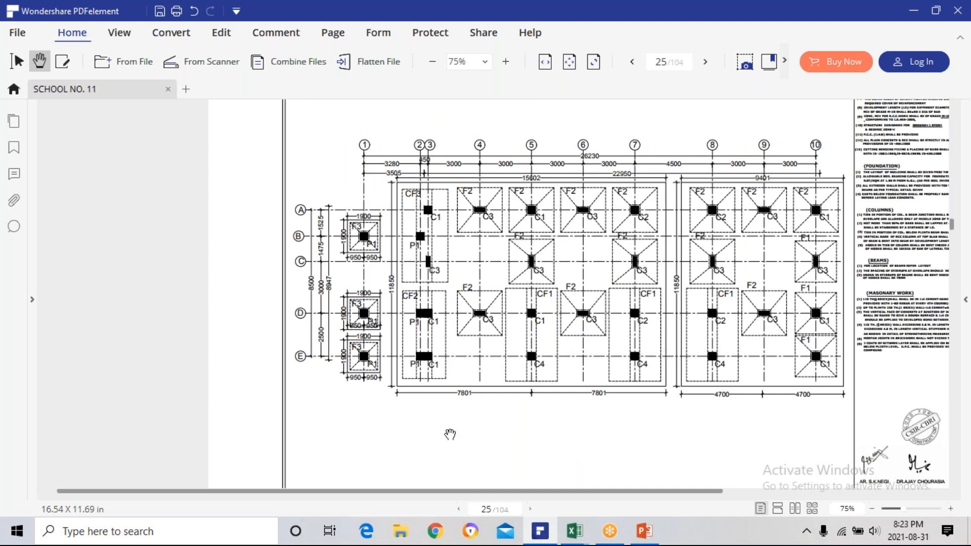
Return to the TR. REBAR QTY workbook in Excel and enter 1 as the number of sections for CF2 in D23 and D24.
mouse_move(574, 532)
left_click(497, 500)
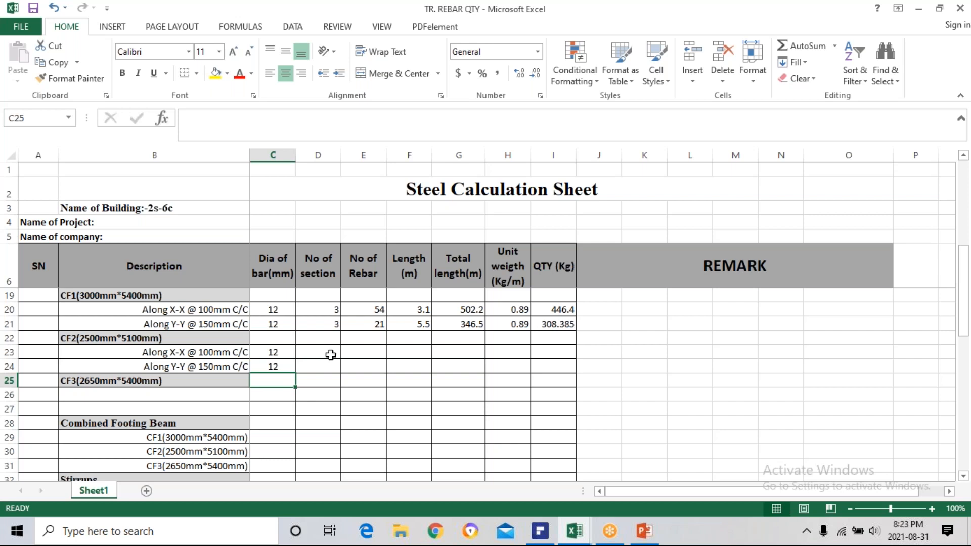
left_click(332, 354)
type("1")
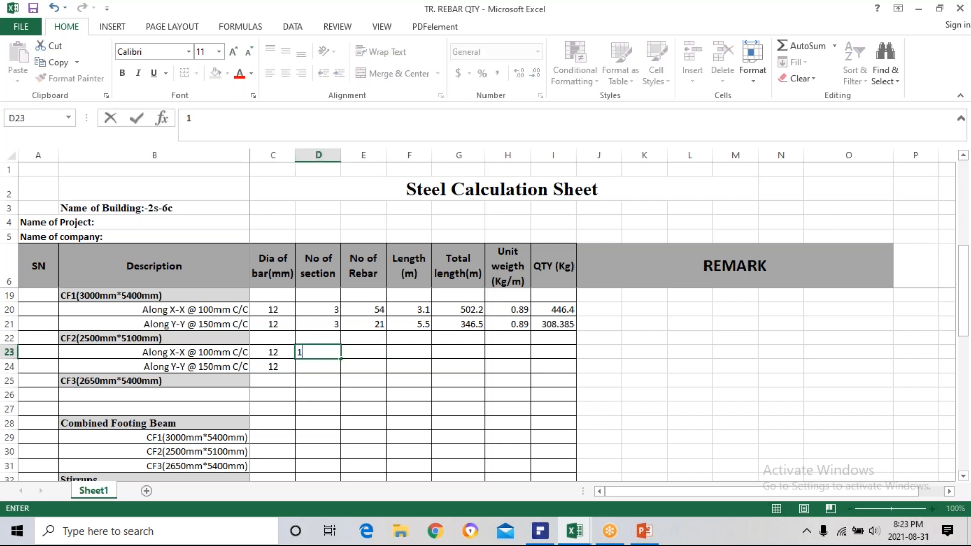
key("Return")
type("1")
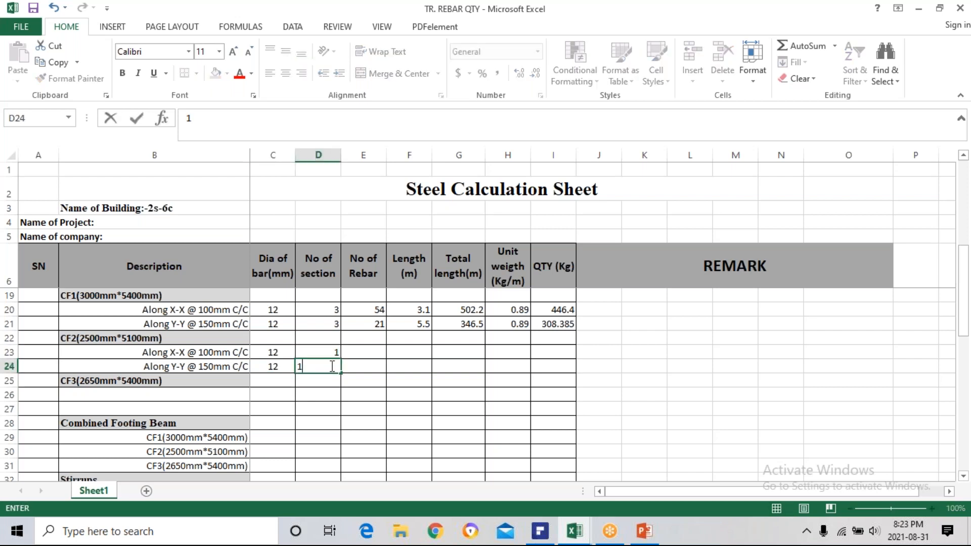
key("Return")
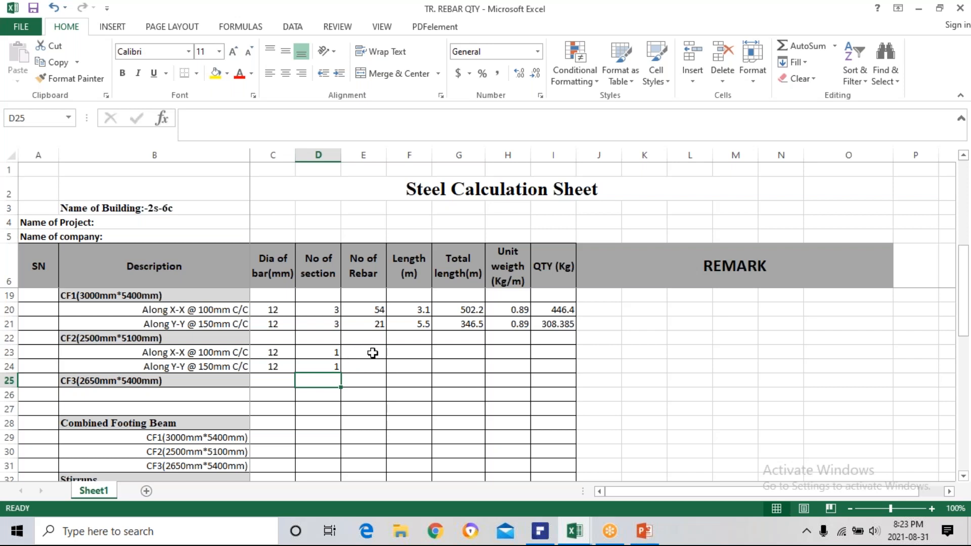
Calculate the number of X-X bars for CF2 in E23 with the formula =(5100-2*50)/100+1.
left_click(371, 351)
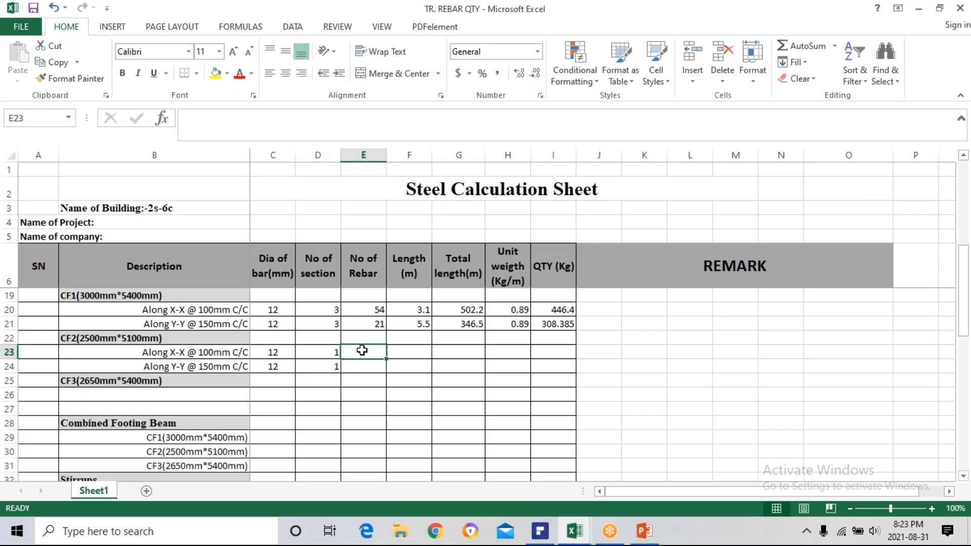
type("=")
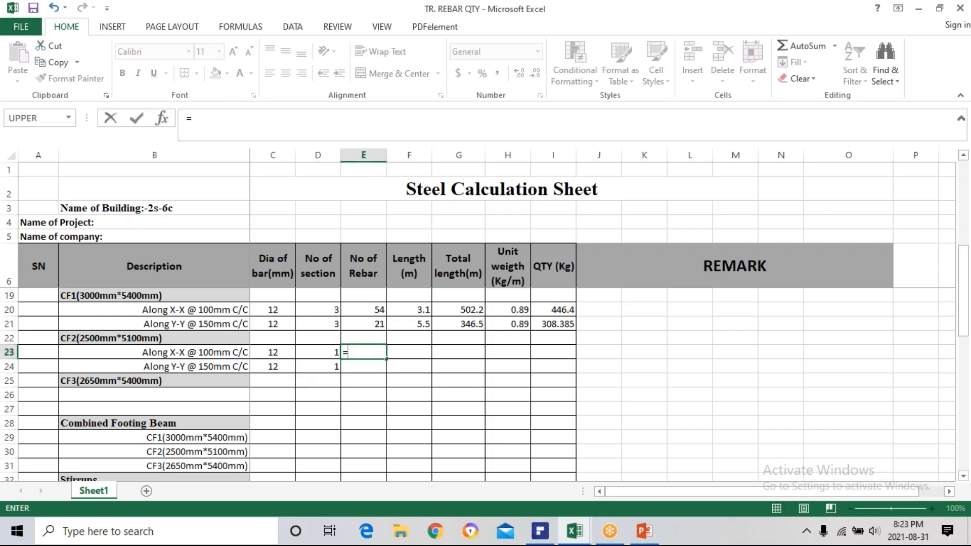
type("(5100-")
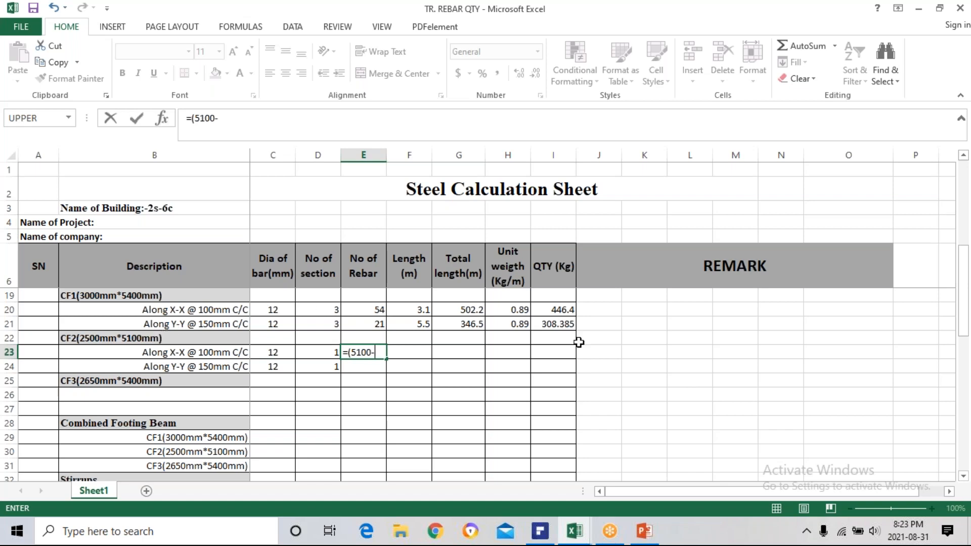
scroll(474, 359, "up", 4)
scroll(563, 420, "down", 1)
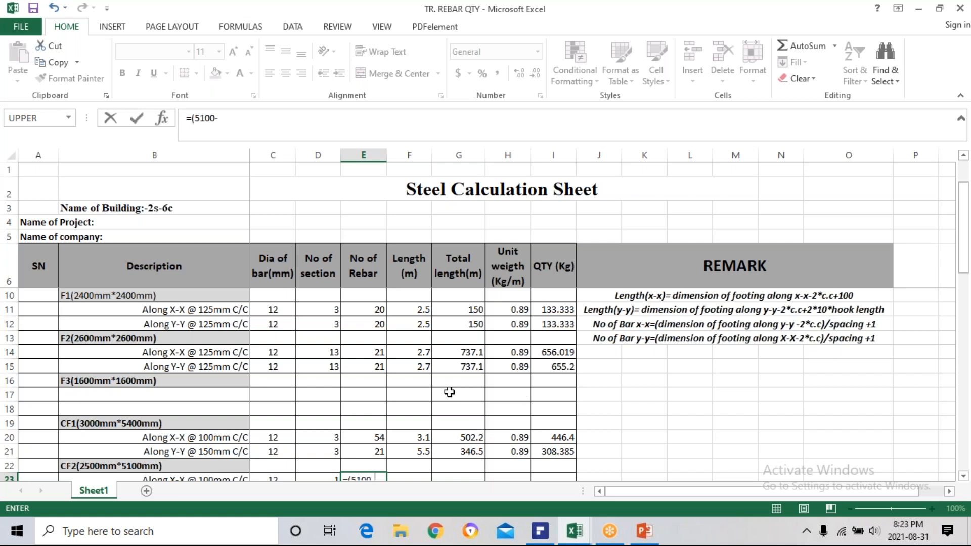
scroll(375, 454, "down", 2)
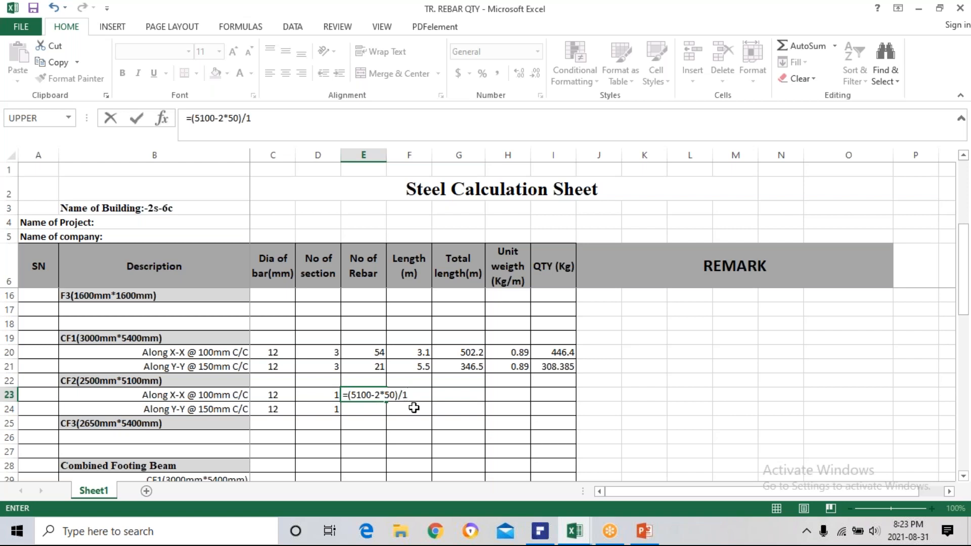
type("0")
key("Return")
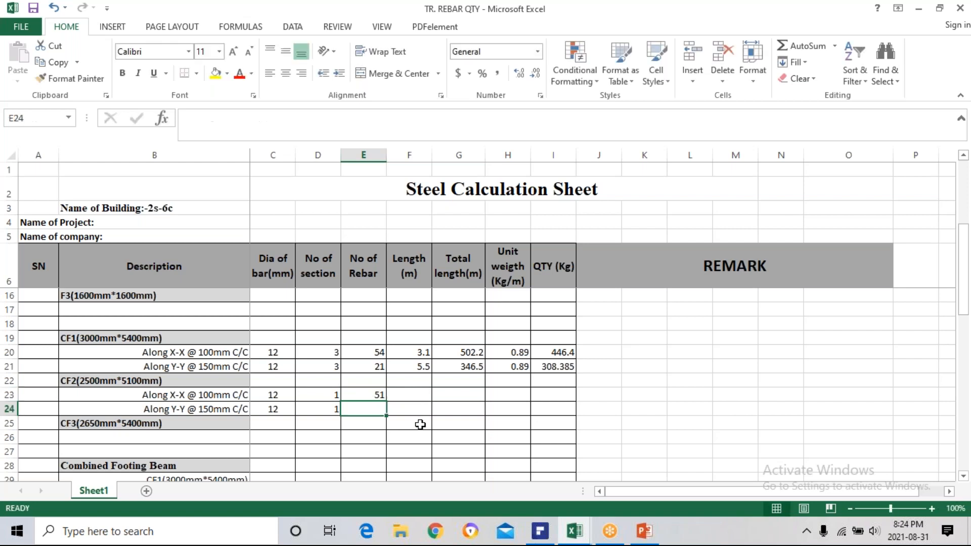
Check the rebar count formula in E23 against the CF1 formula in E21.
left_click(368, 392)
double_click(368, 393)
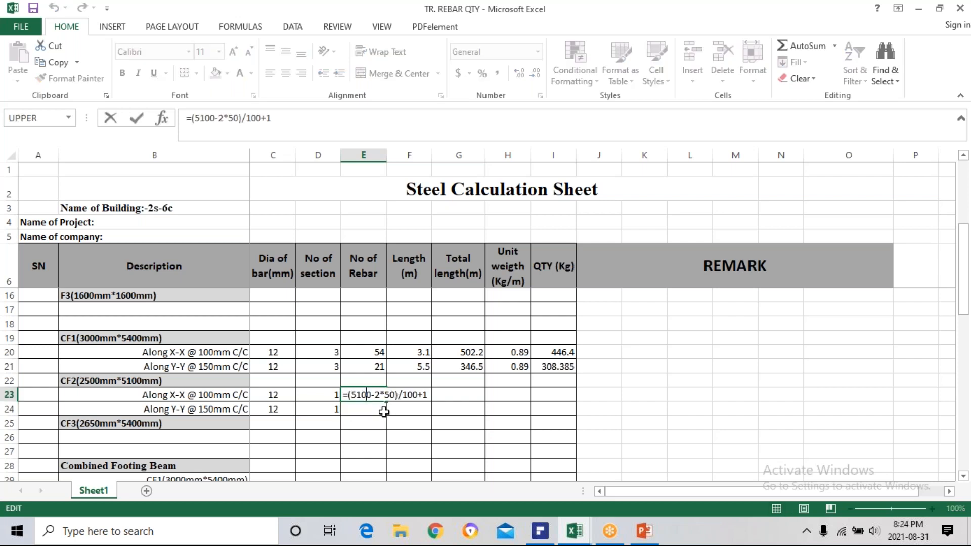
key("Escape")
left_click(374, 366)
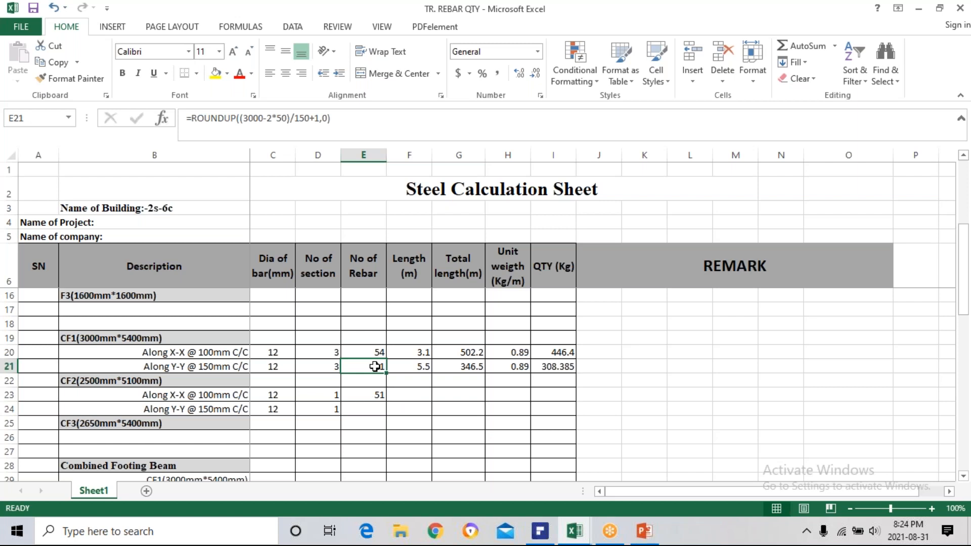
left_click(359, 398)
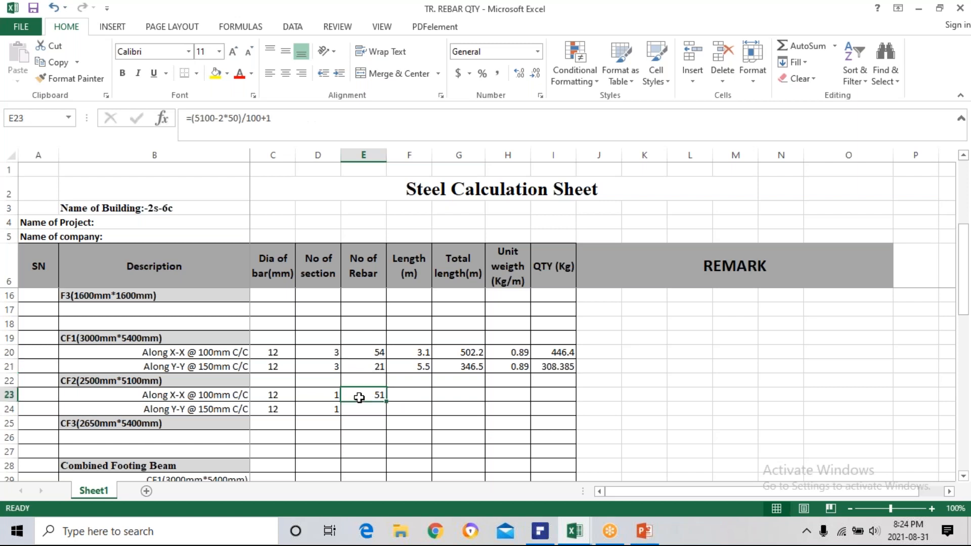
Calculate the X-X bar length in metres for CF2 in F23 with the formula =(2500-2*50+2*100)/1000.
left_click(414, 395)
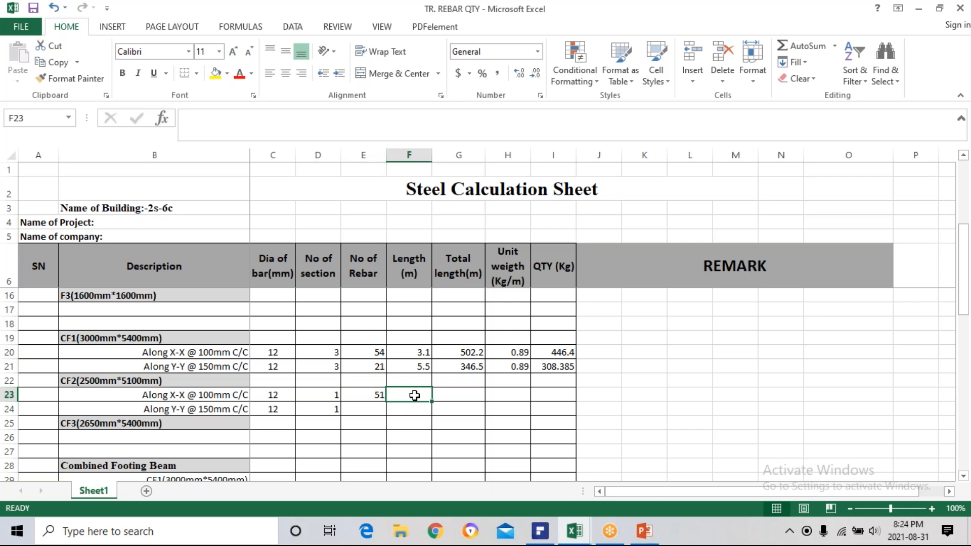
type("=(")
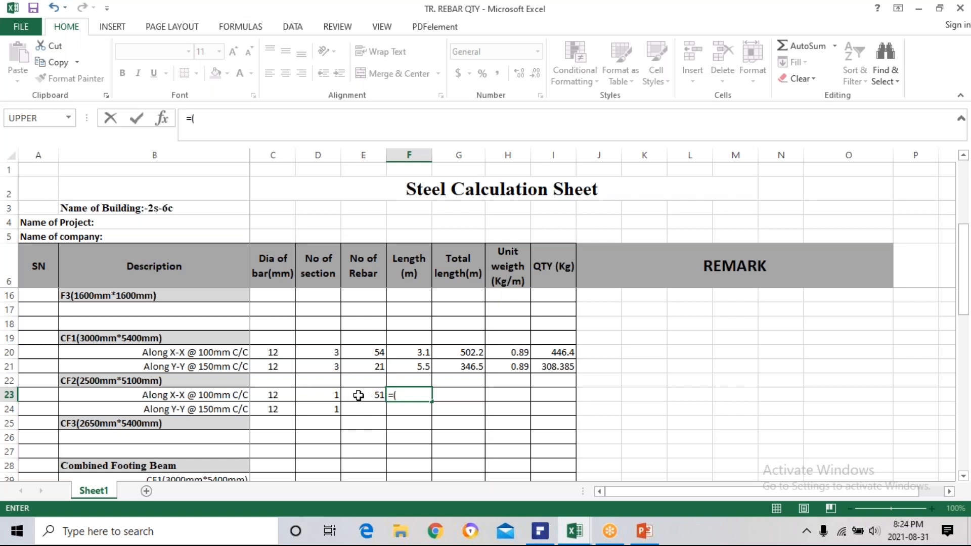
type("2500-2*50")
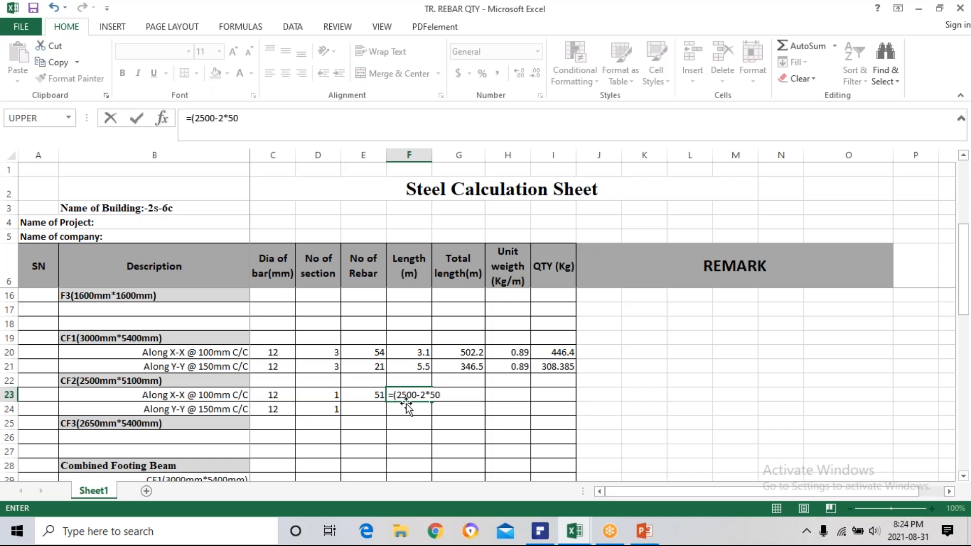
type("+2*100)/1000")
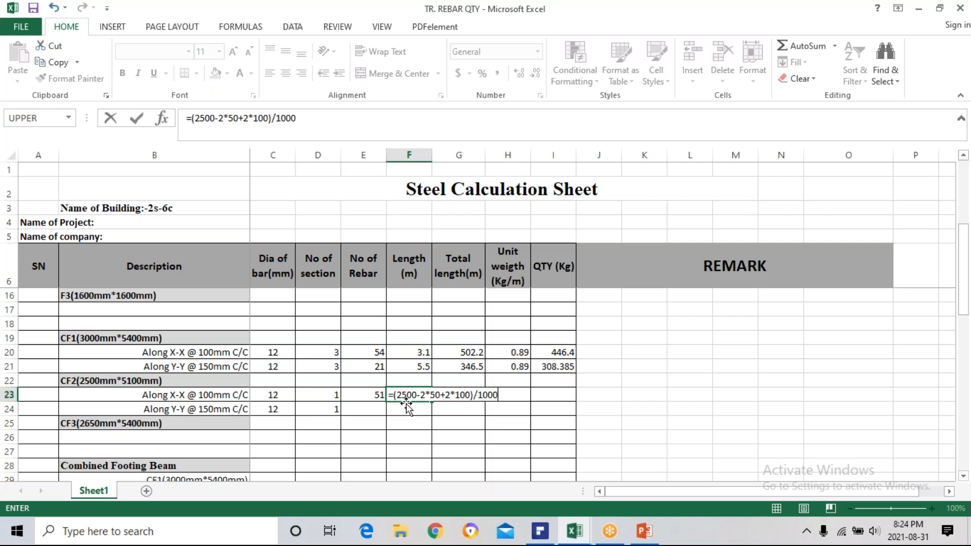
key("Return")
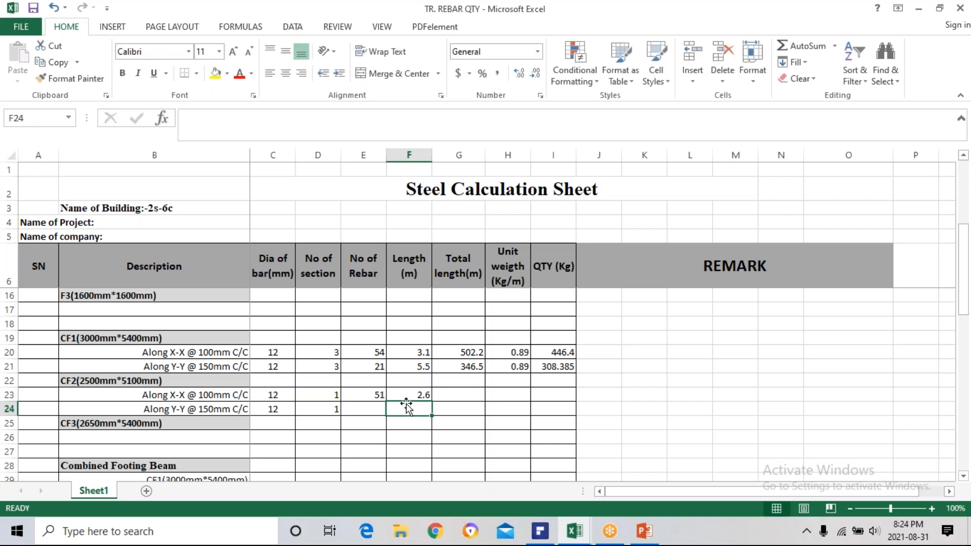
Calculate the total X-X bar length for CF2 in G23 with the formula =D23*E23*F23.
left_click(449, 393)
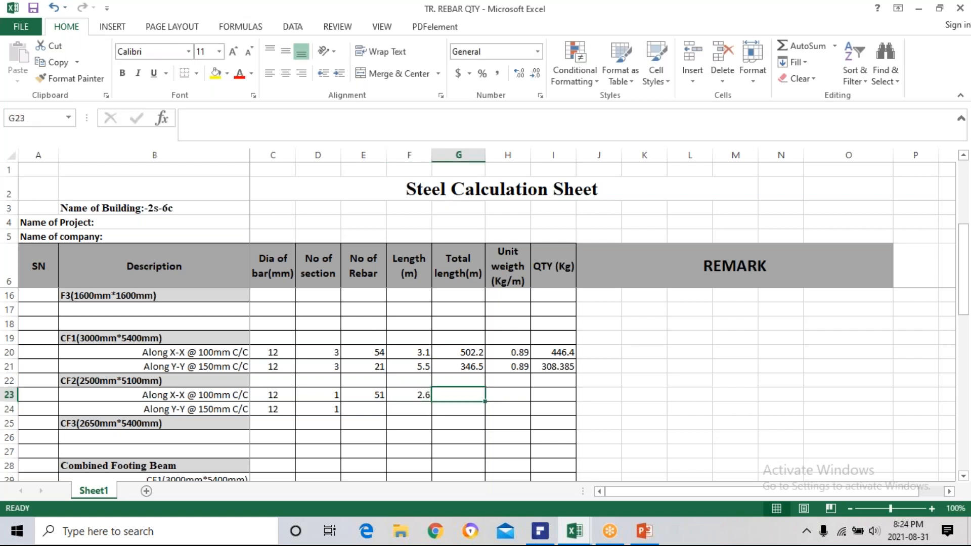
type("=")
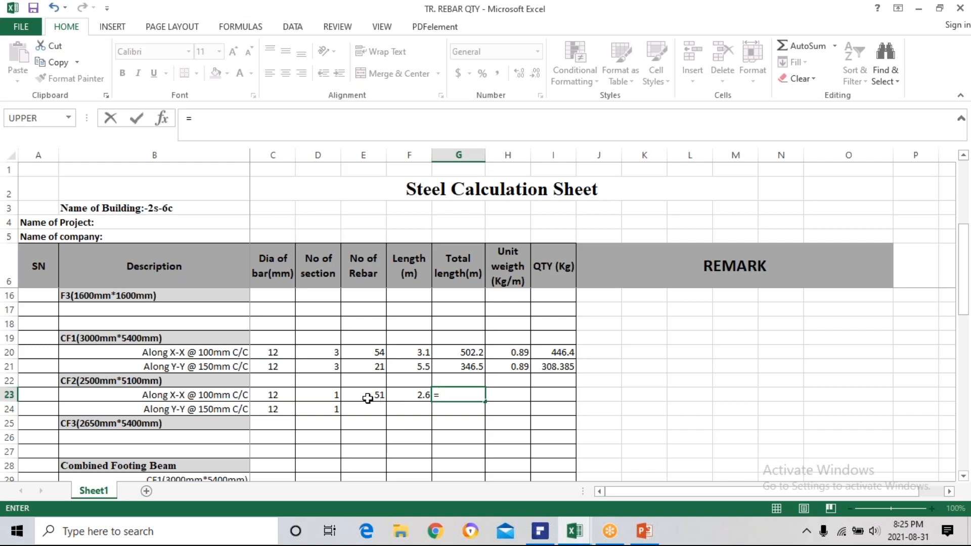
left_click(327, 395)
type("*")
left_click(363, 397)
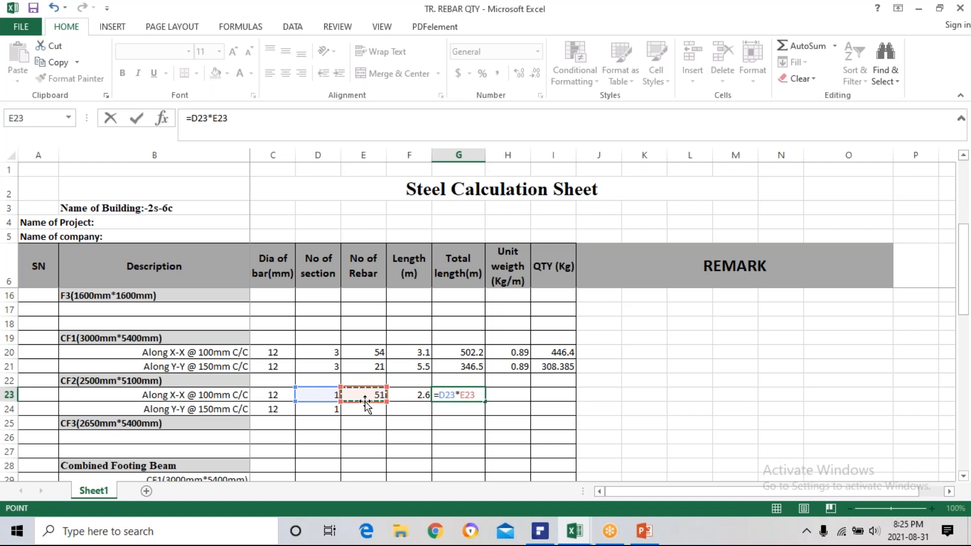
type("*")
left_click(408, 394)
key("Return")
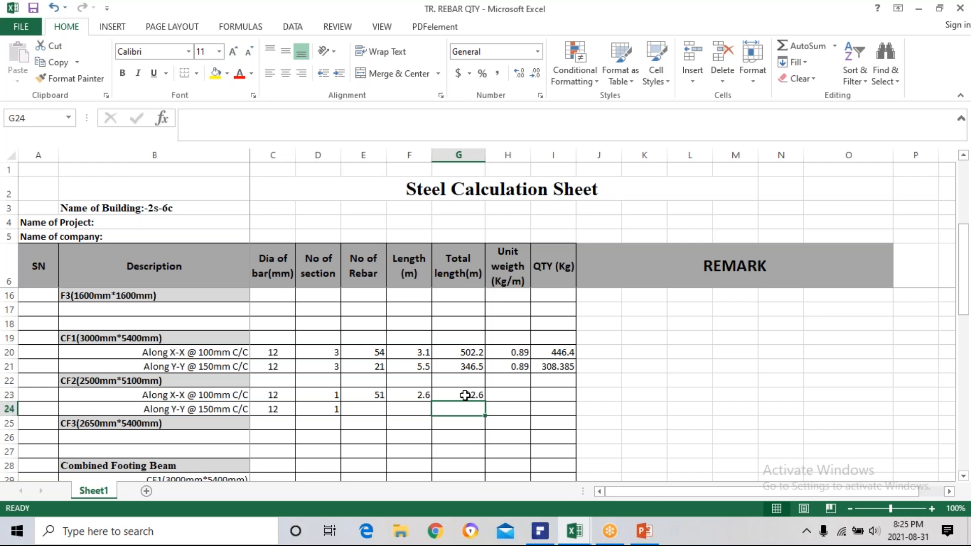
Copy the unit weight formula from H21 into H23 and the quantity formula from I21 into I23.
left_click(510, 396)
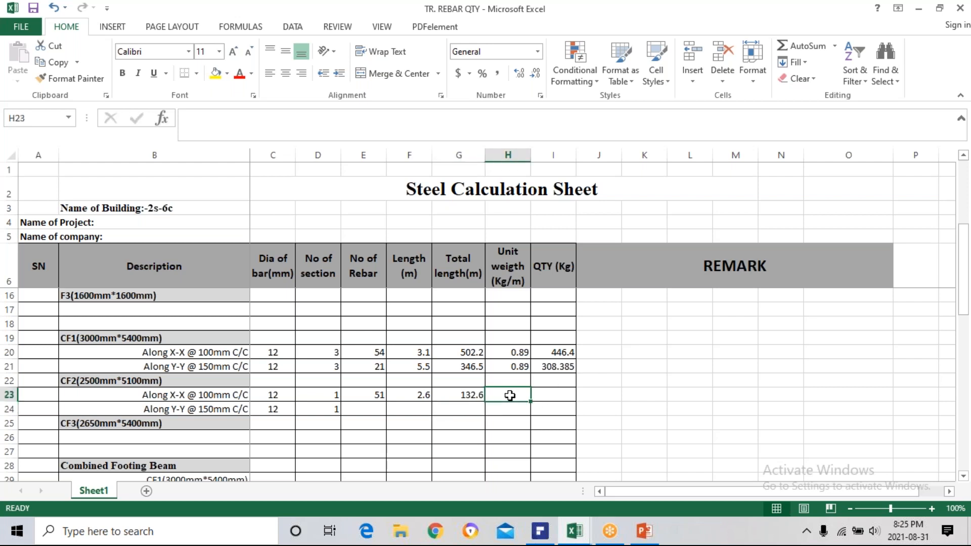
left_click(518, 366)
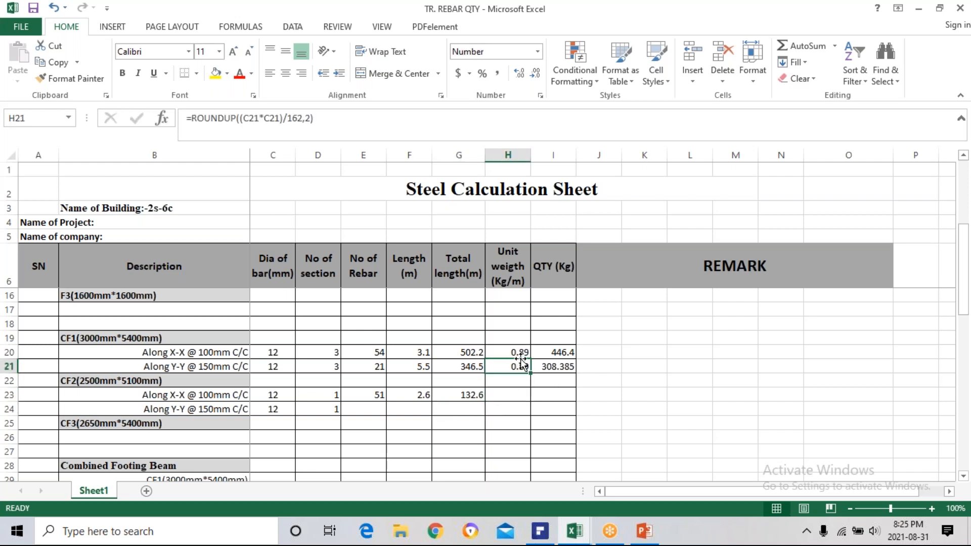
key("ctrl+c")
left_click(510, 392)
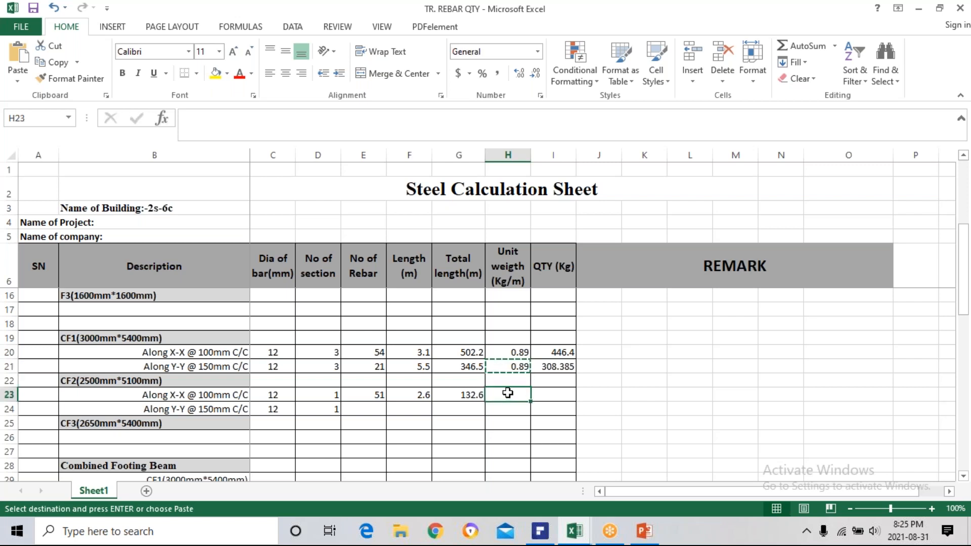
key("ctrl+v")
left_click(565, 366)
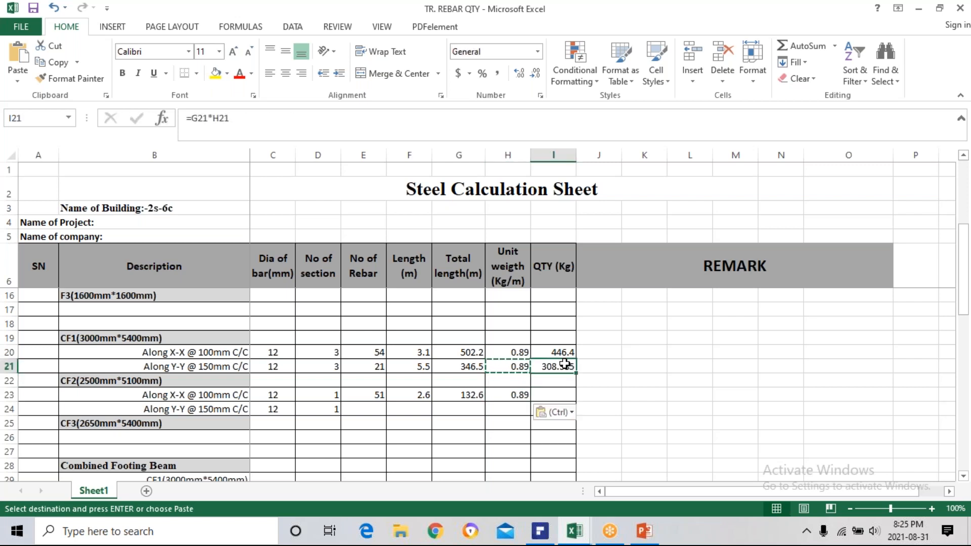
key("ctrl+c")
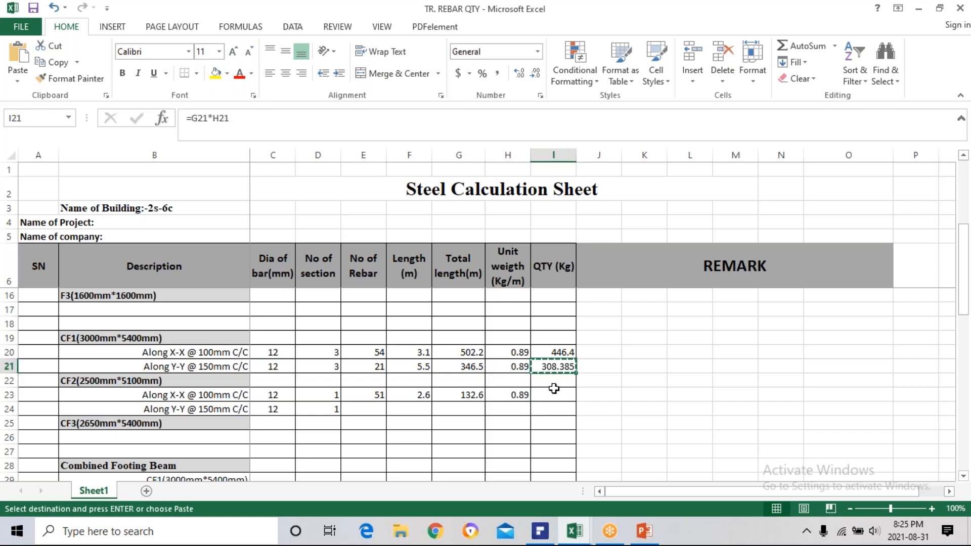
left_click(546, 395)
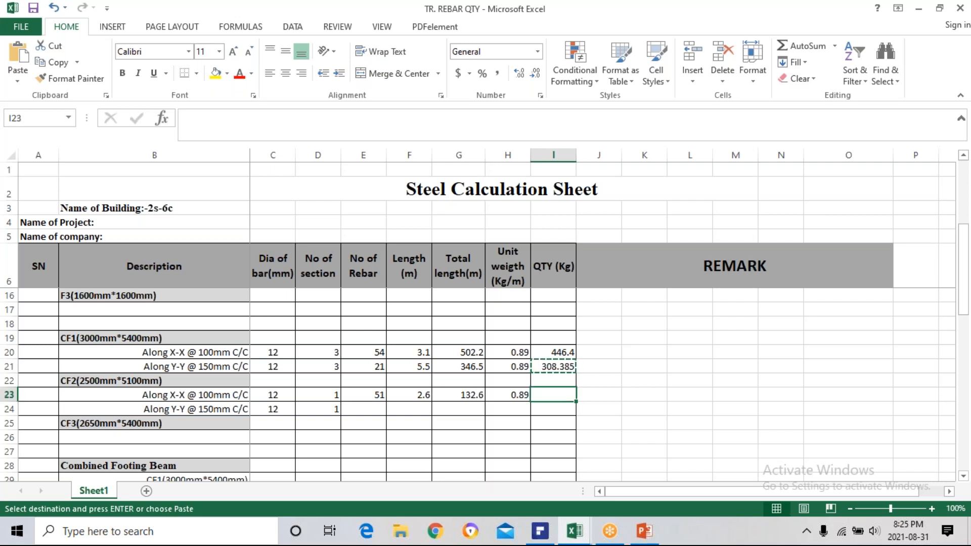
key("ctrl+v")
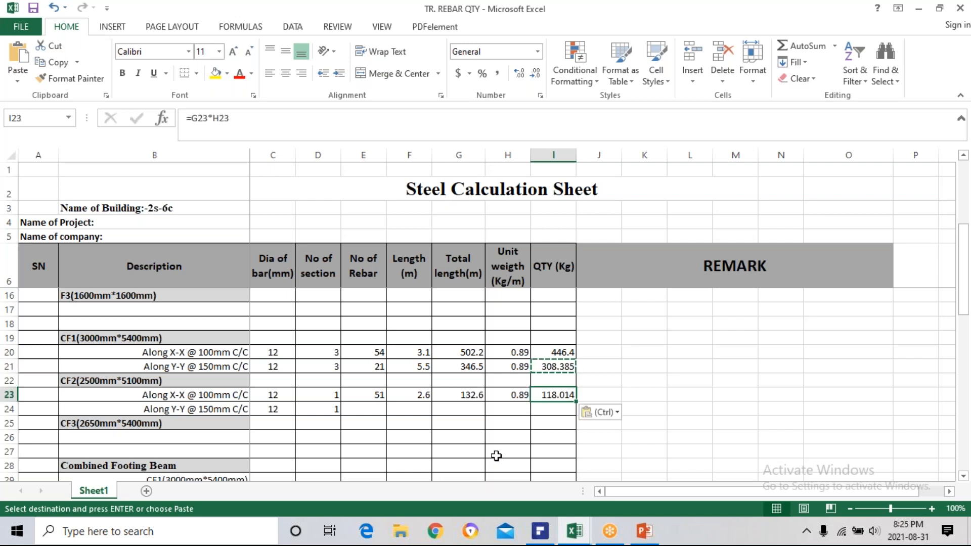
left_click(359, 410)
type("=")
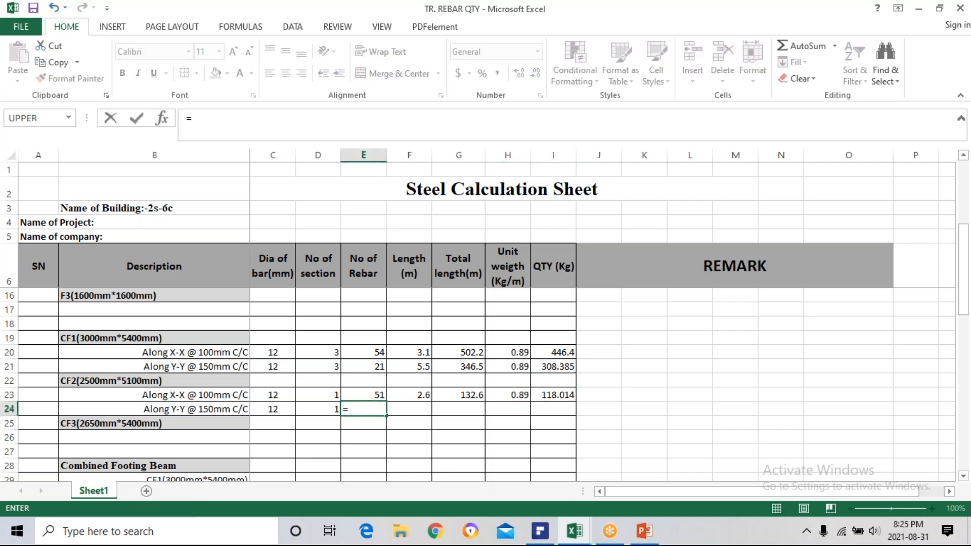
type("(")
key("Escape")
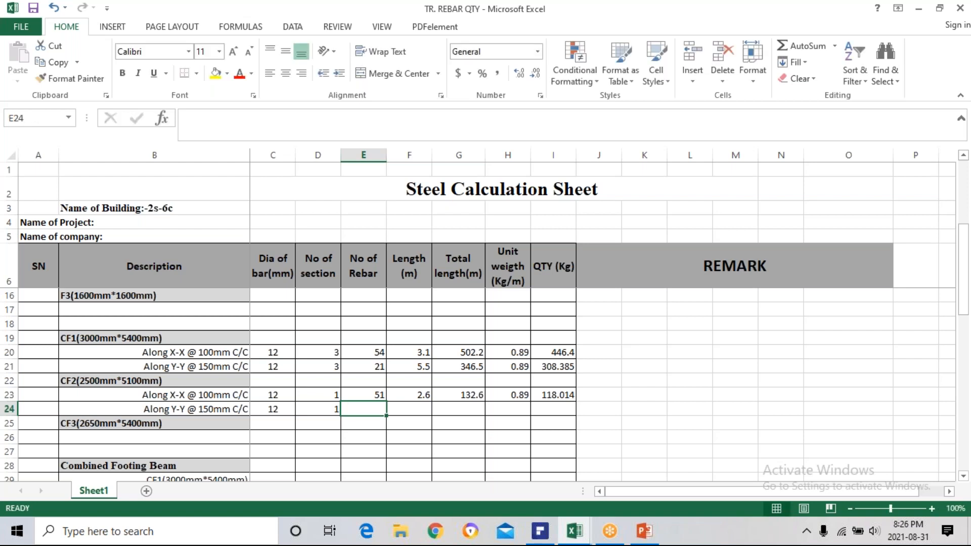
Switch to PDFelement and examine footing CF2's reinforcement detail on page 27 for its Y-Y bar arrangement and footing dimensions.
left_click(548, 535)
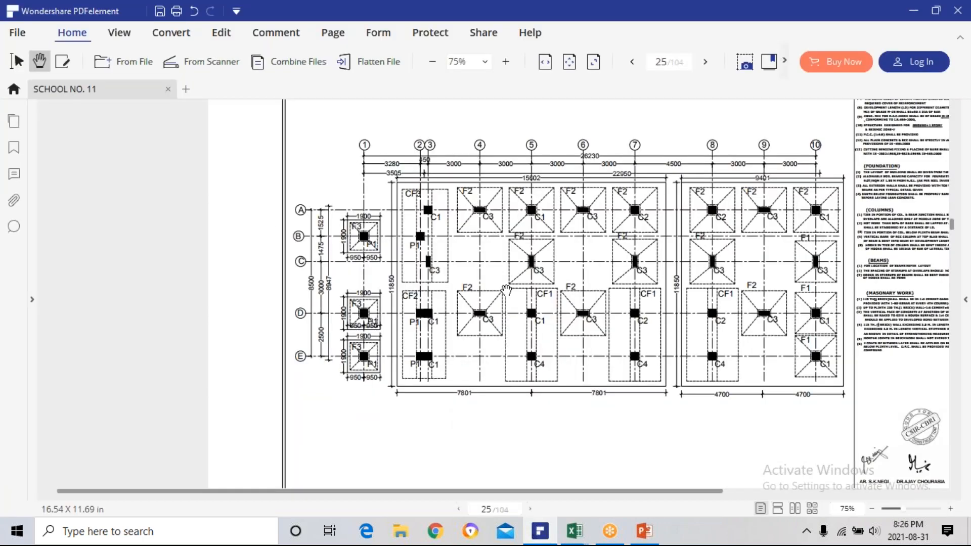
scroll(506, 290, "down", 15)
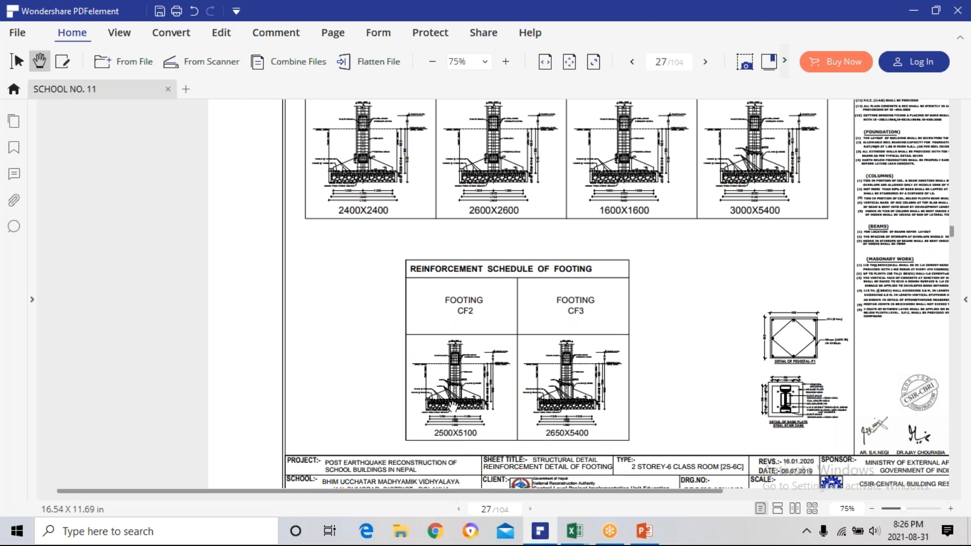
scroll(451, 406, "up", 5)
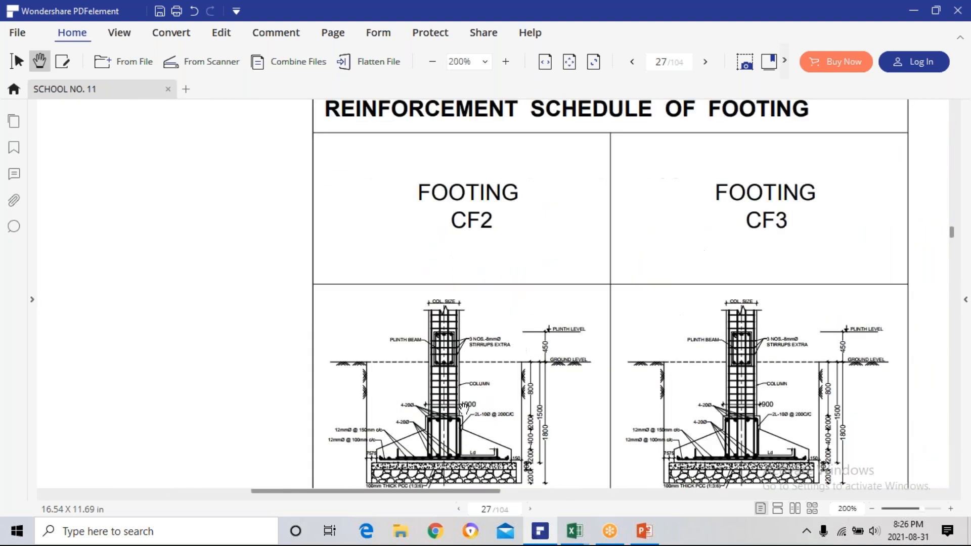
mouse_move(496, 389)
left_mouse_down()
mouse_move(512, 288)
mouse_move(513, 364)
left_mouse_up()
scroll(425, 395, "up", 4)
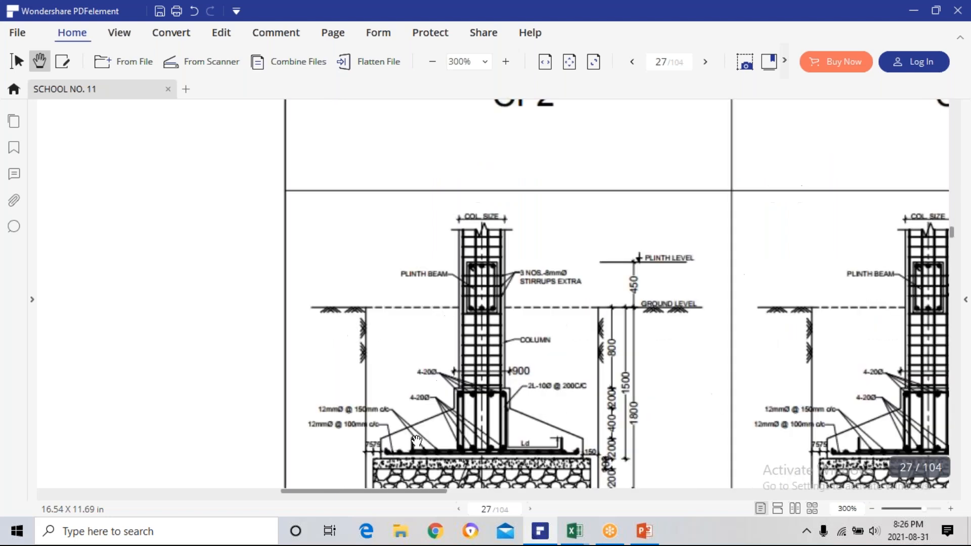
scroll(437, 402, "down", 5)
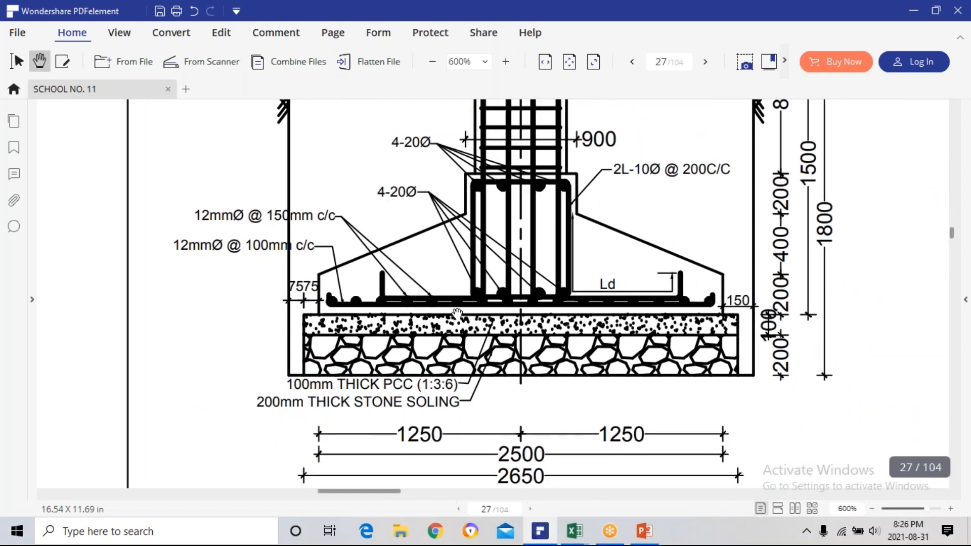
scroll(453, 326, "up", 2)
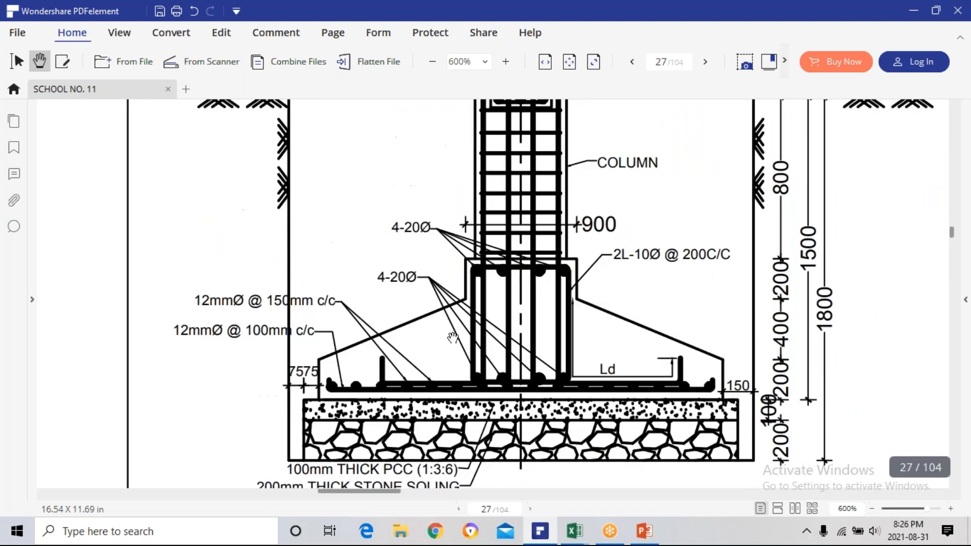
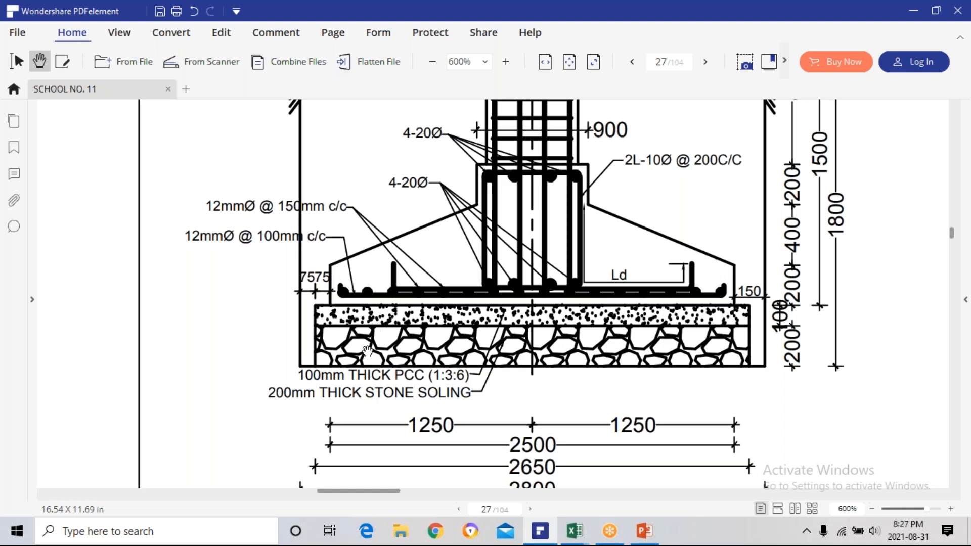
Switch to the TR. REBAR QTY workbook in Excel and copy CF2's rebar count formula from E23 into E24.
scroll(376, 352, "down", 4)
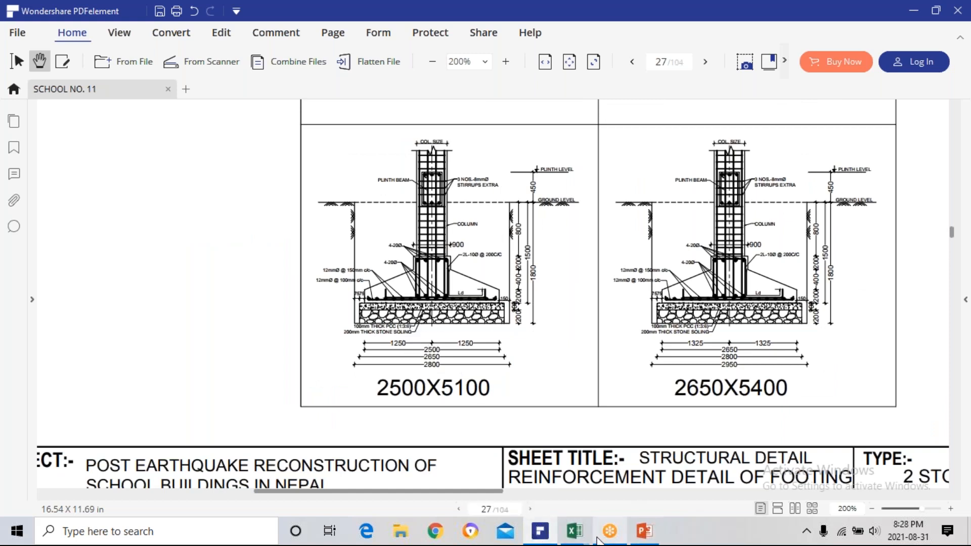
mouse_move(572, 536)
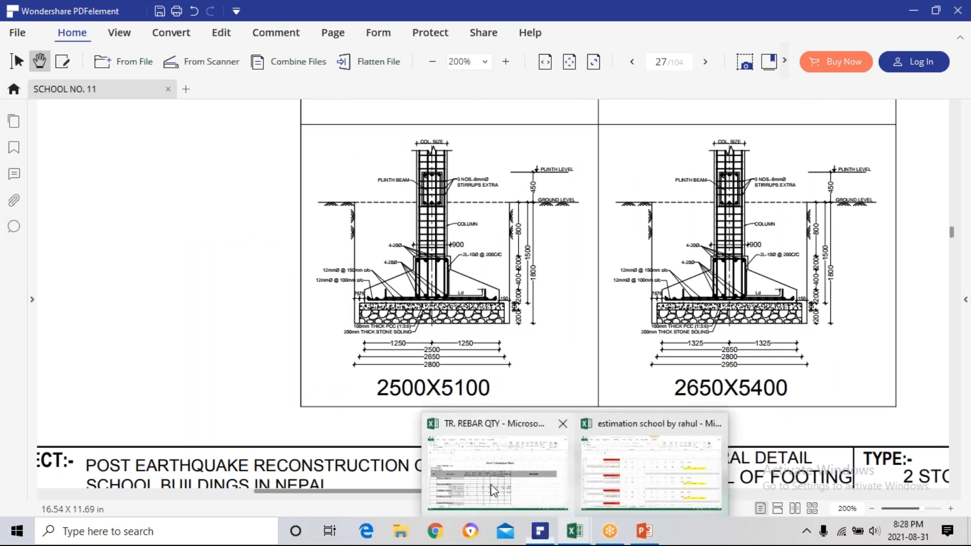
left_click(491, 485)
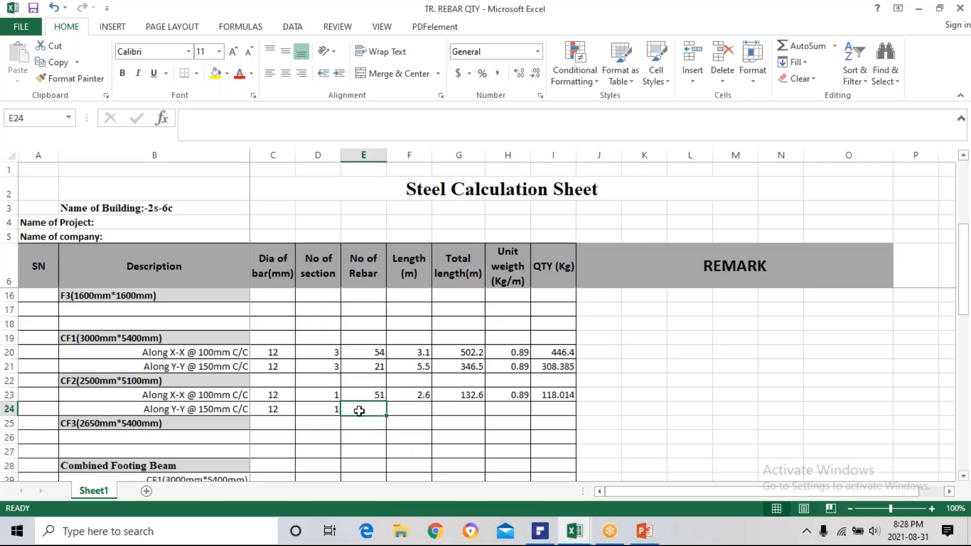
type("=")
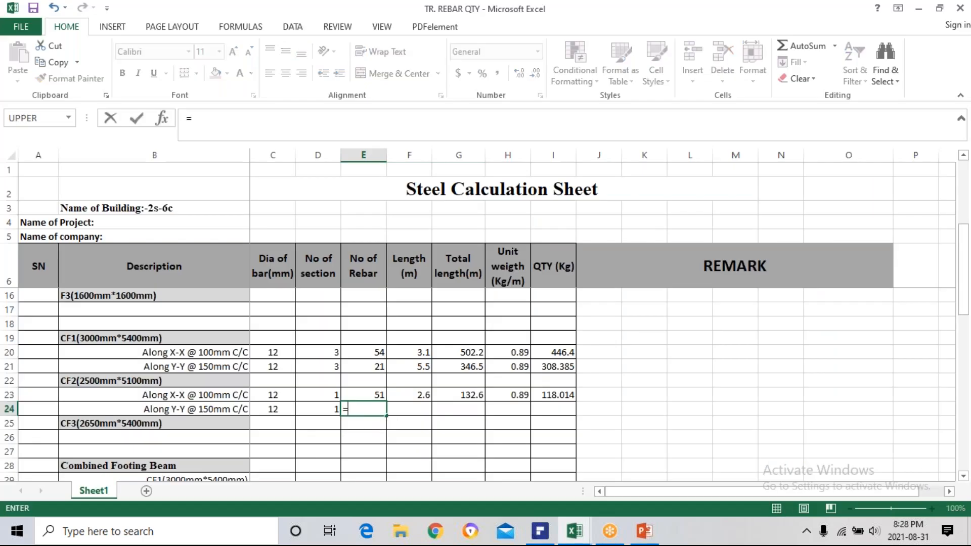
key("Escape")
left_click(377, 397)
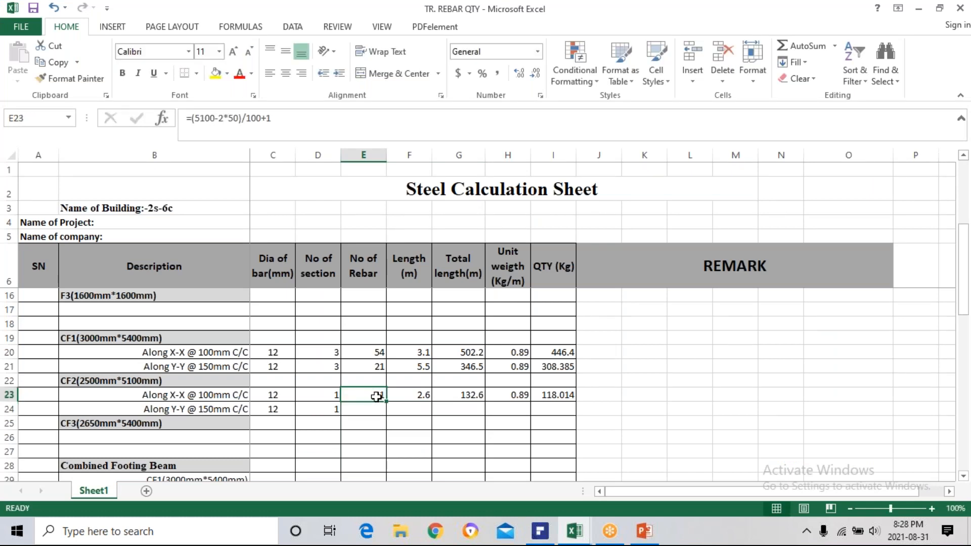
key("ctrl+c")
left_click(366, 411)
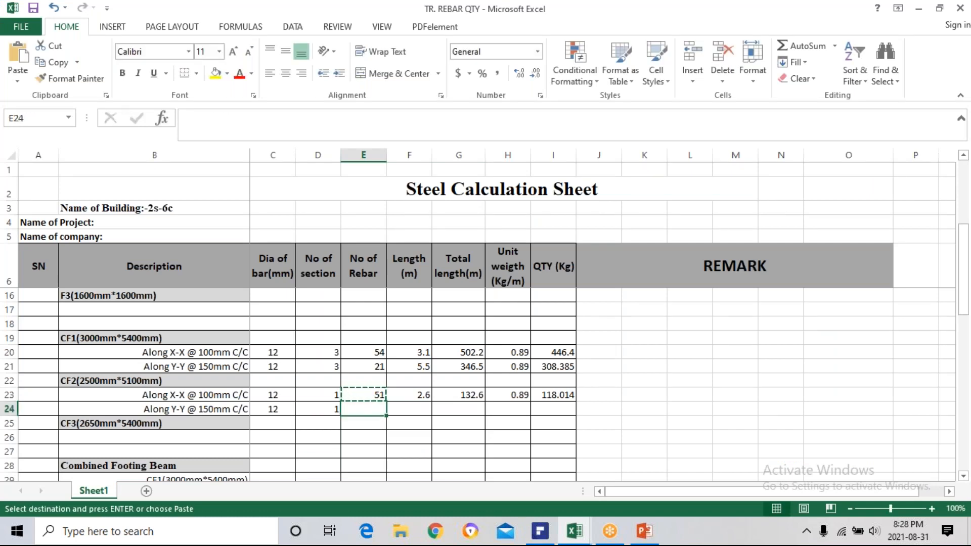
key("ctrl+v")
key("Escape")
Change the footing dimension in E24 to 2500, giving =(2500-2*50)/100+1, and compare it with the formula in E23.
double_click(371, 409)
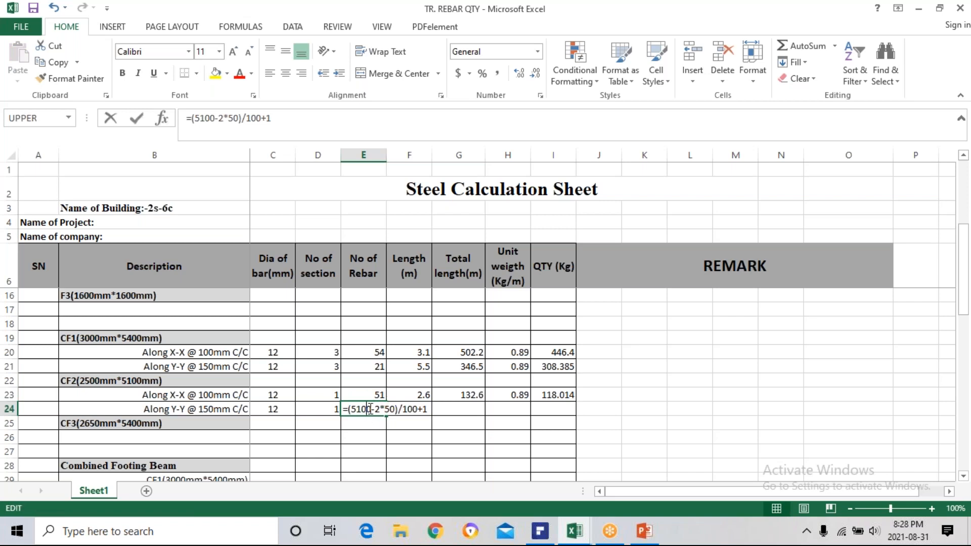
key("BackSpace")
key("BackSpace")
key("BackSpace")
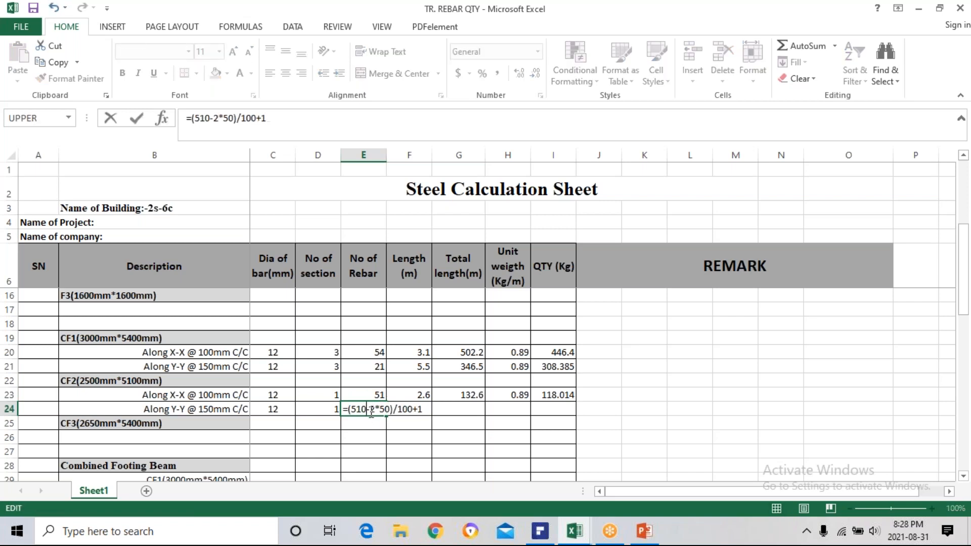
key("BackSpace")
type("3")
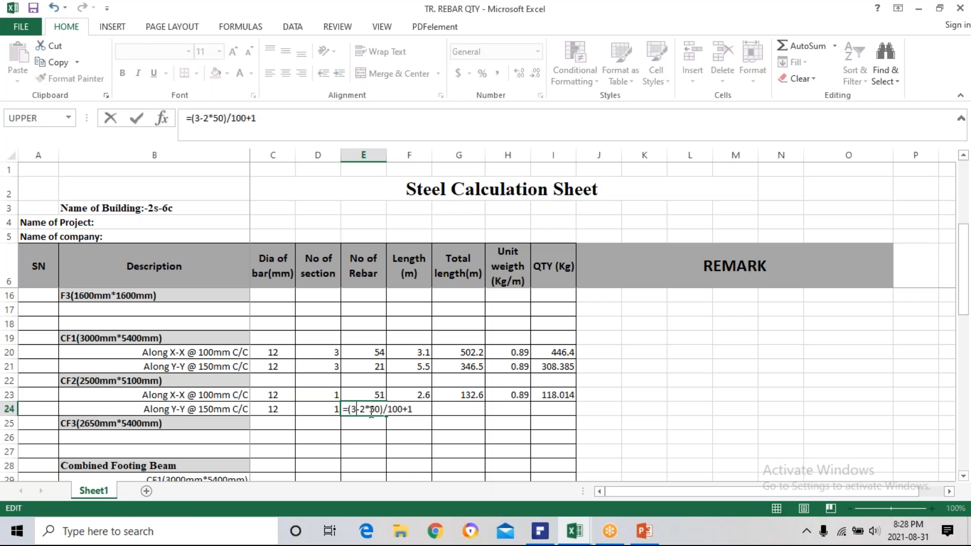
type("00")
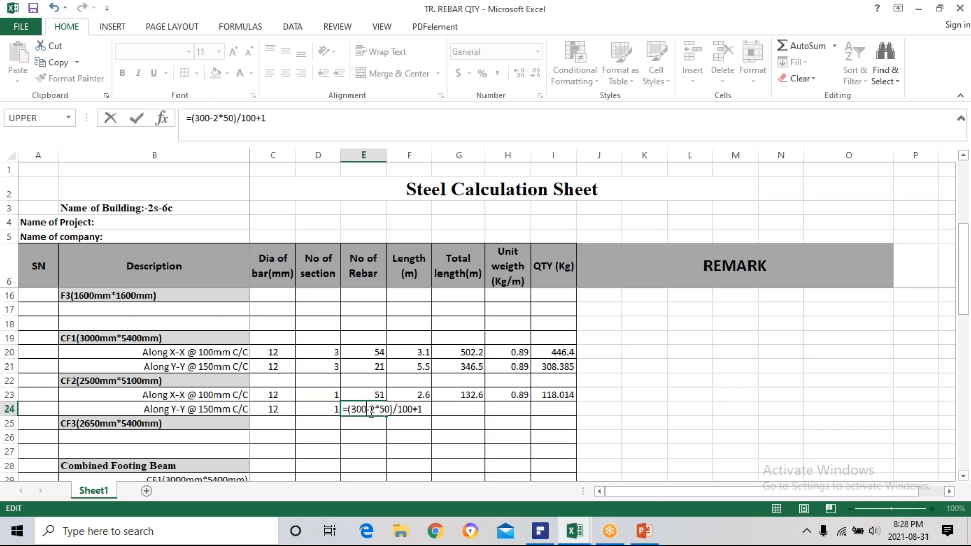
key("BackSpace")
key("BackSpace")
key("BackSpace")
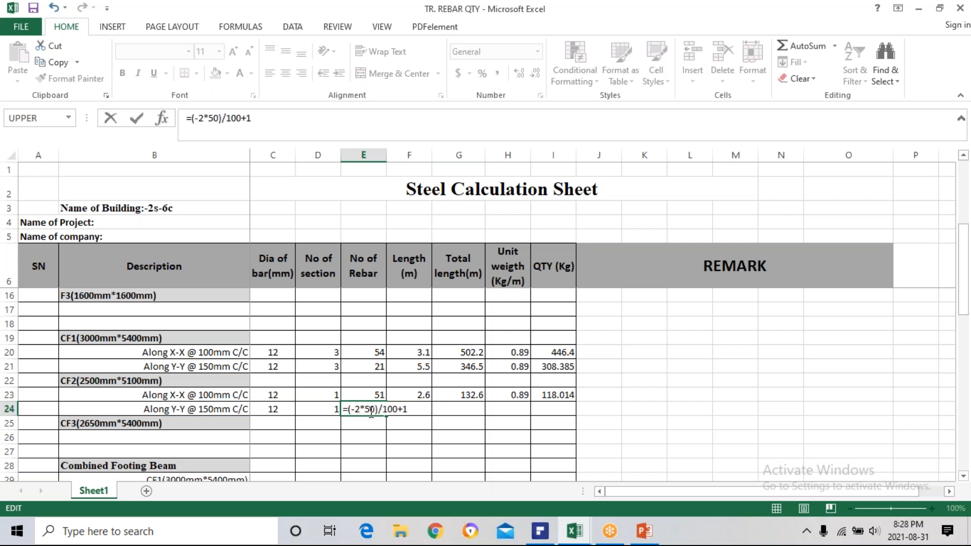
type("2500")
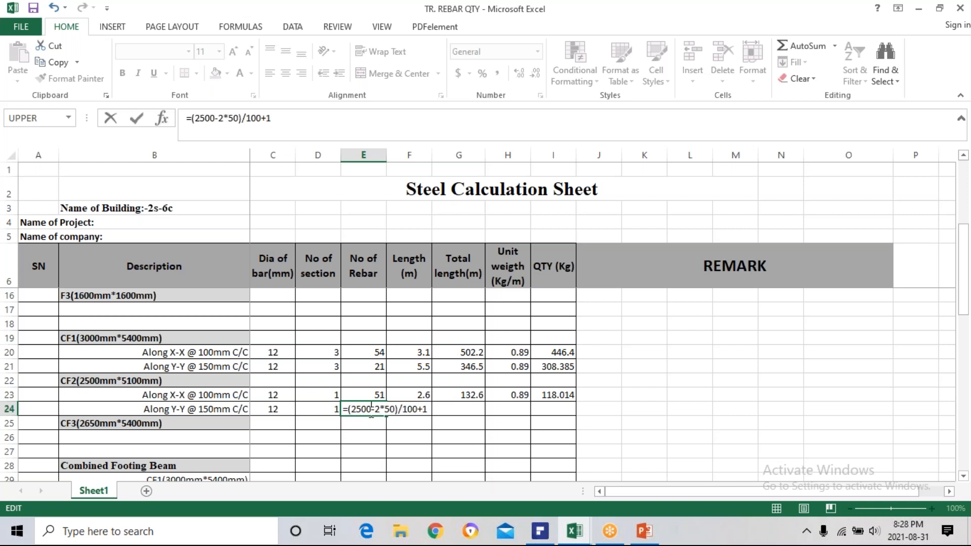
key("Return")
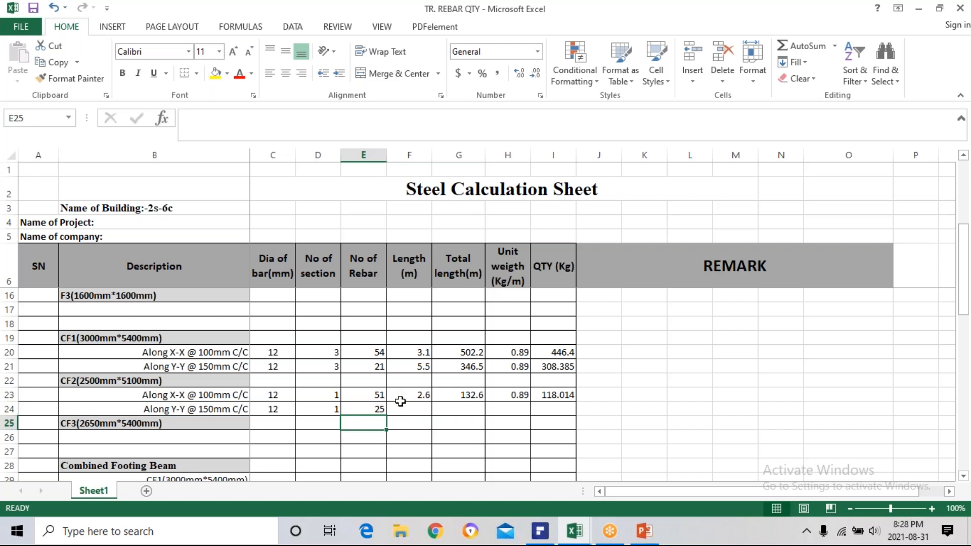
double_click(358, 394)
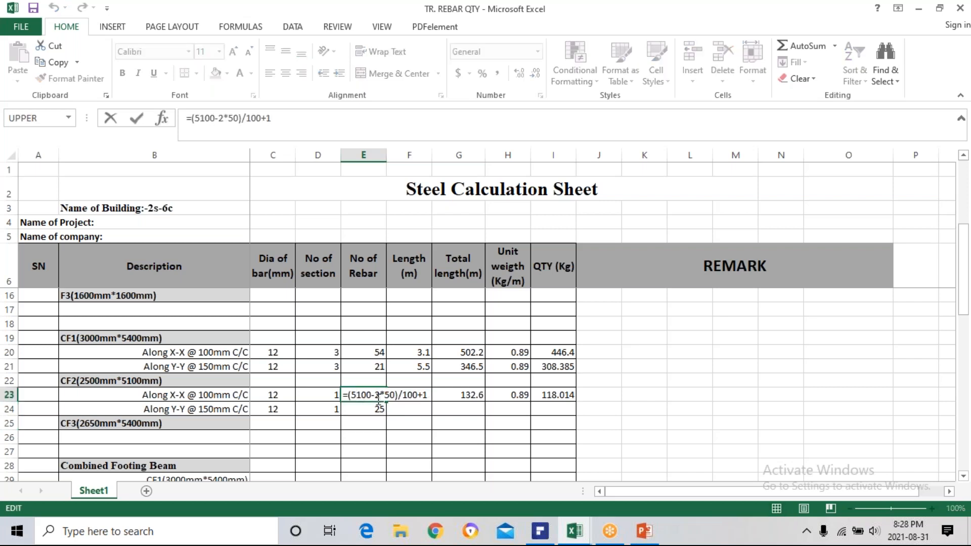
key("Escape")
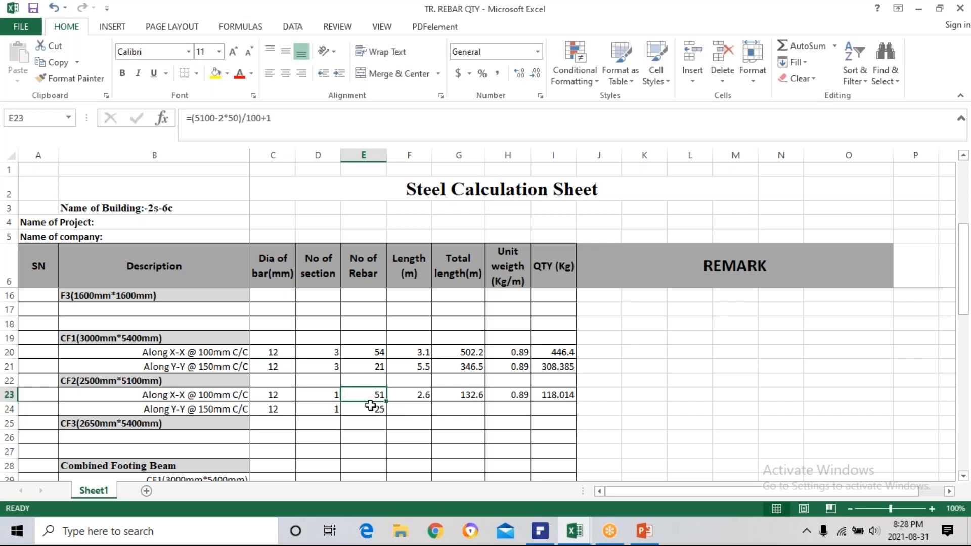
Calculate the Y-Y bar length in metres for CF2 in F24 with the formula =(5100-2*50+2*100)/1000.
left_click(408, 408)
left_click(409, 394)
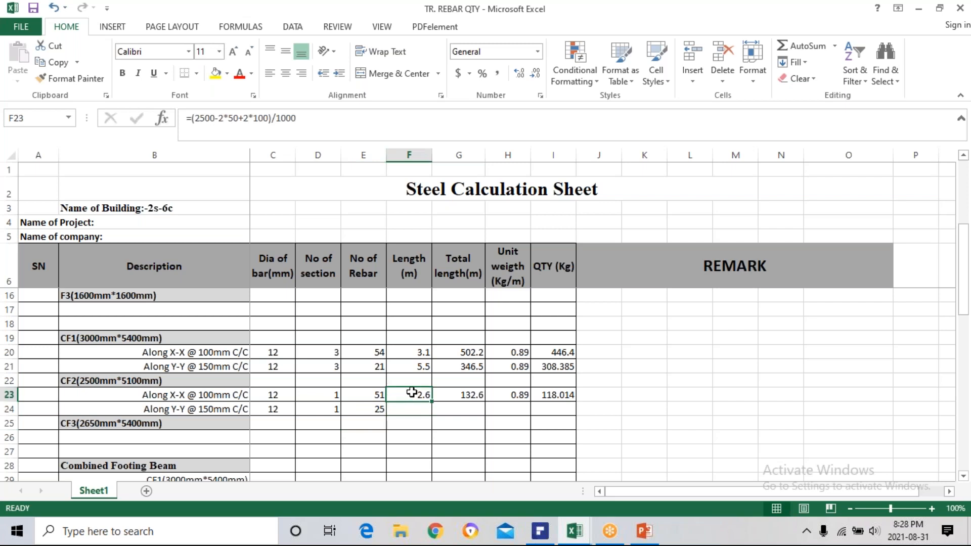
key("ctrl+c")
double_click(410, 409)
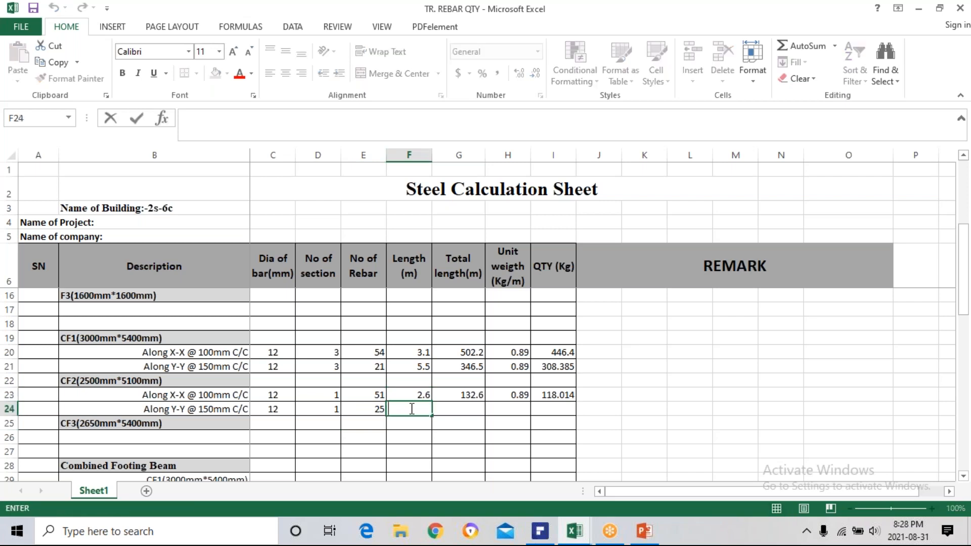
type("=(")
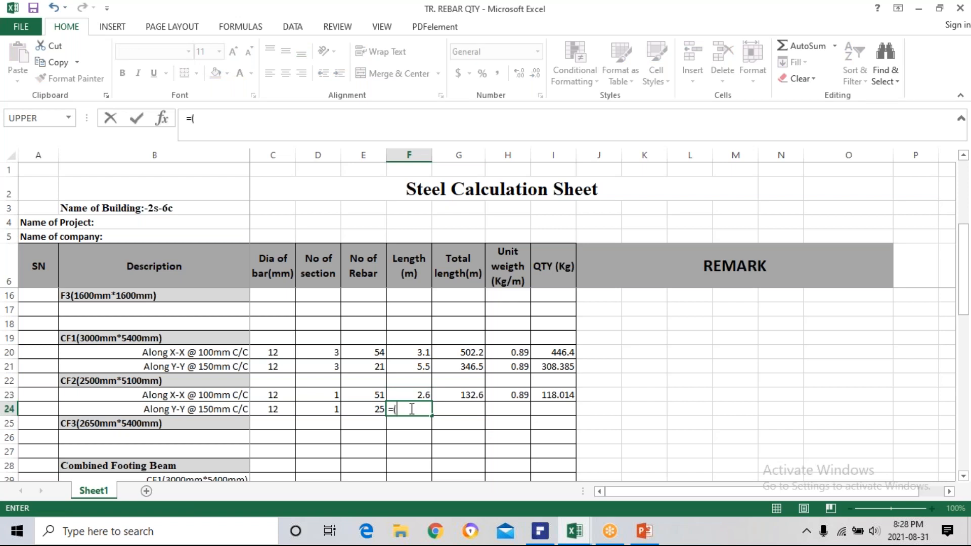
type("5100-2*50")
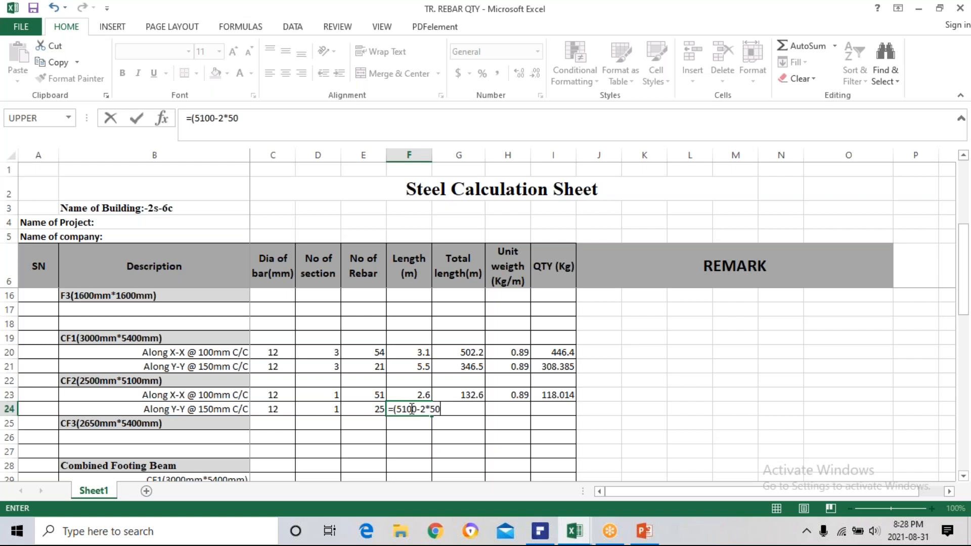
type("+2*100)/")
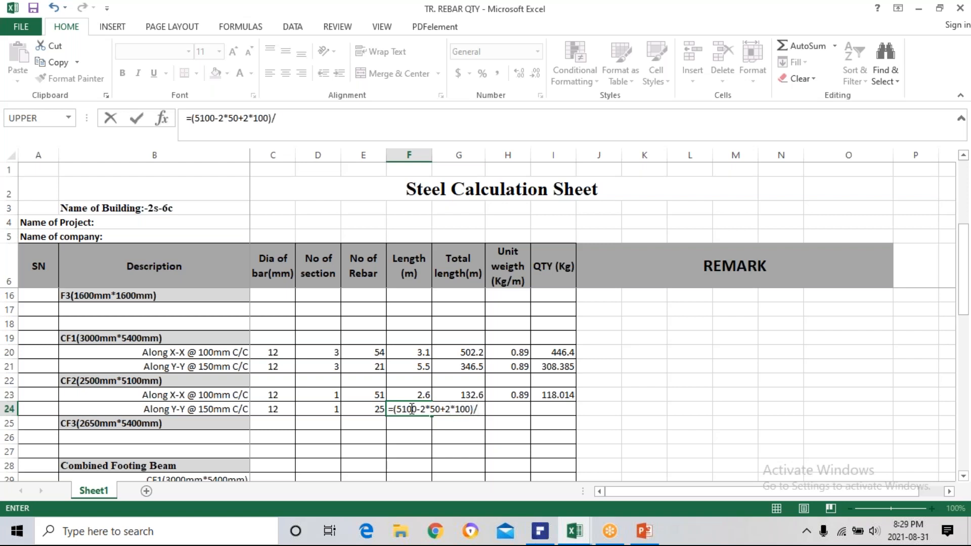
type("1000")
key("Return")
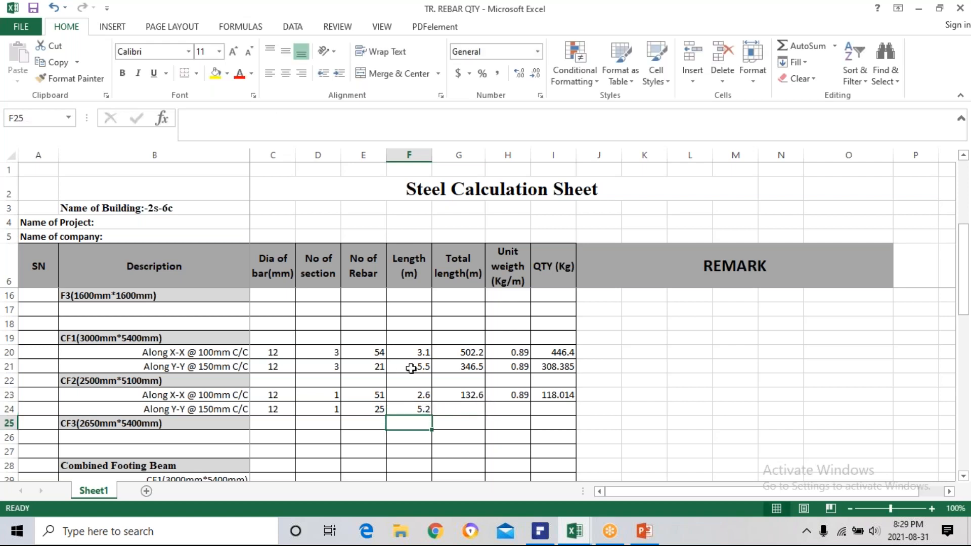
Fill the total length, unit weight and quantity formulas in G23, H23 and I23 down to row 24.
left_click(457, 396)
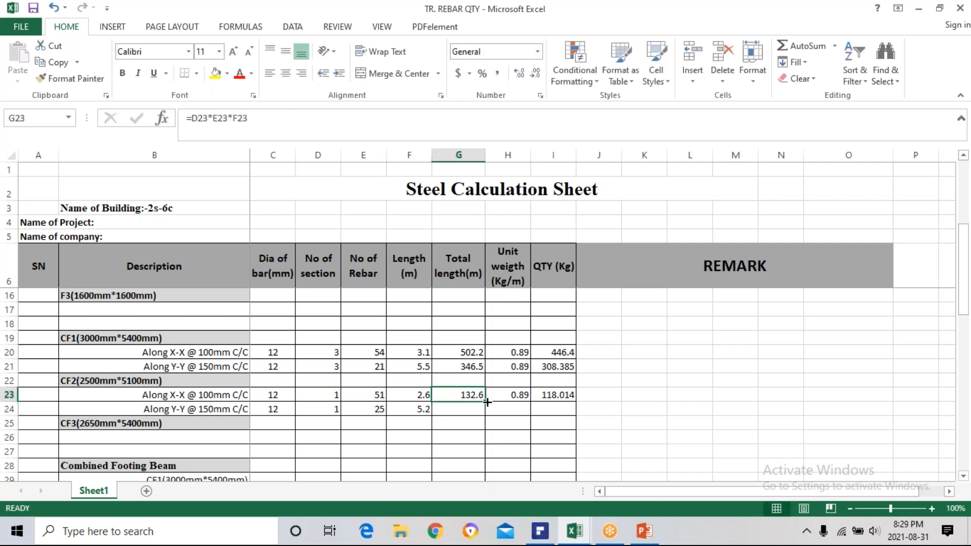
left_click_drag(486, 400, 577, 414)
left_click(506, 395)
left_click(556, 395)
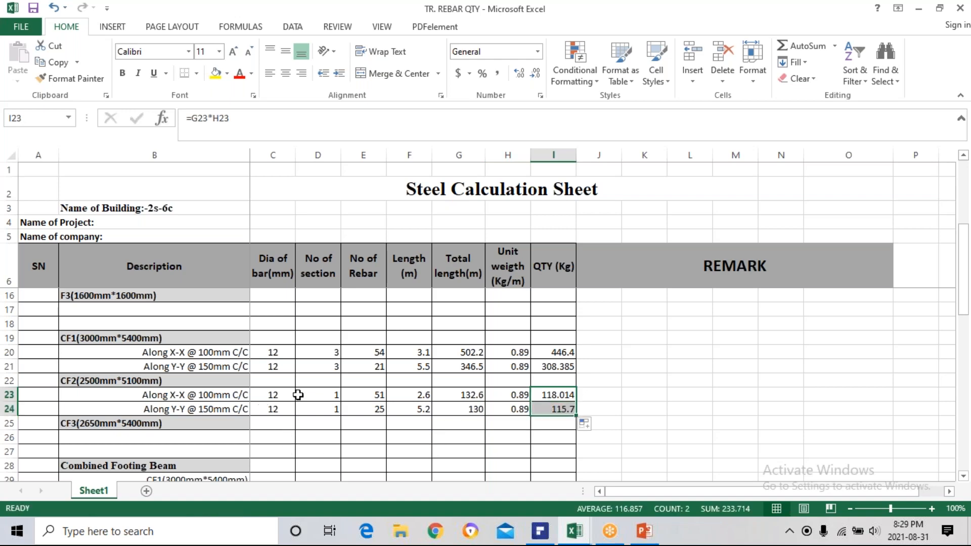
Correct the bar spacing in E24 to 150 so the rebar count formula reads =(2500-2*50)/150+1.
scroll(329, 395, "down", 1)
scroll(266, 397, "up", 4)
scroll(311, 387, "down", 1)
scroll(311, 387, "down", 1)
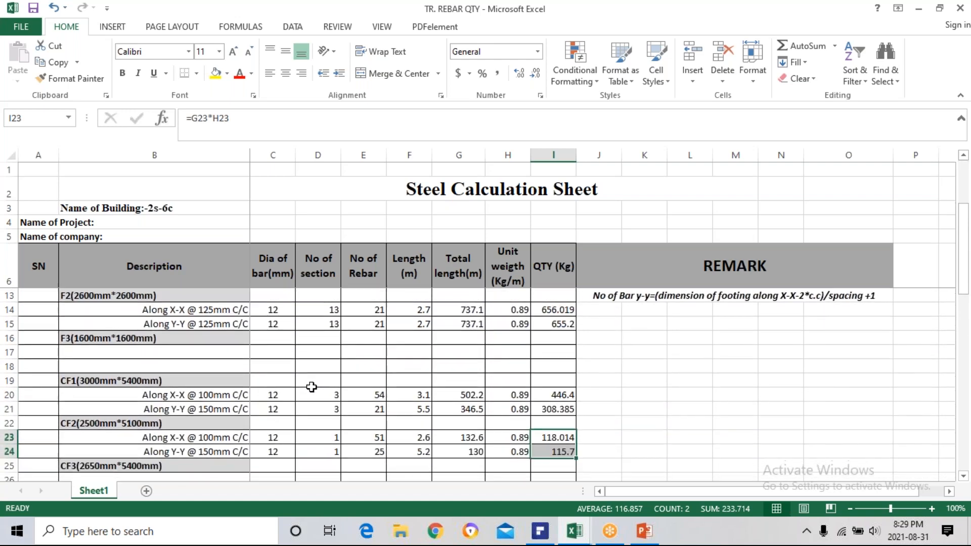
double_click(372, 452)
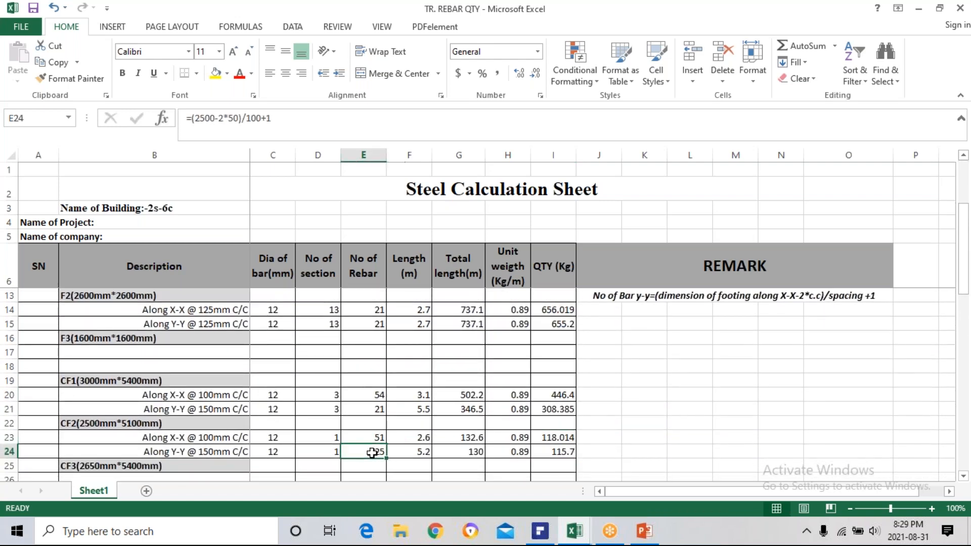
left_click(420, 452)
key("BackSpace")
key("BackSpace")
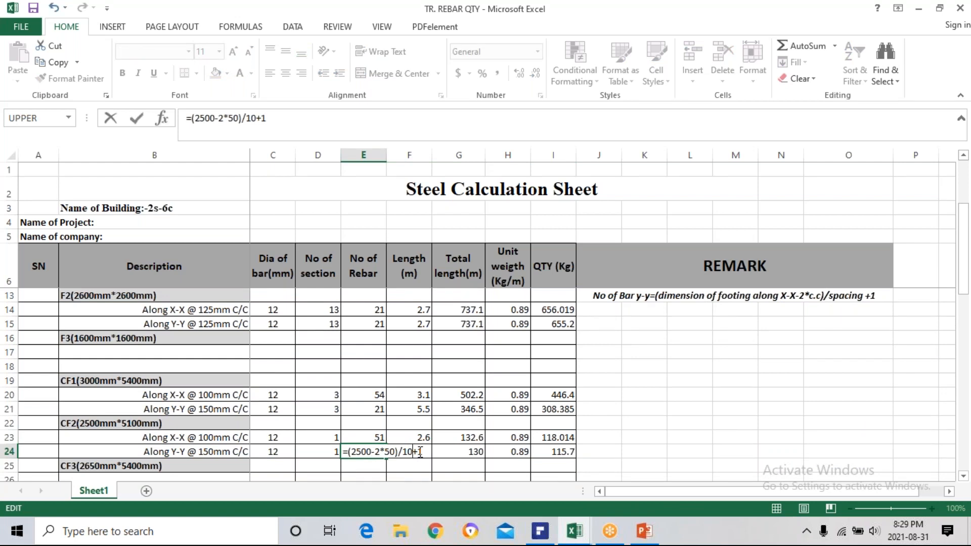
type("50")
key("Return")
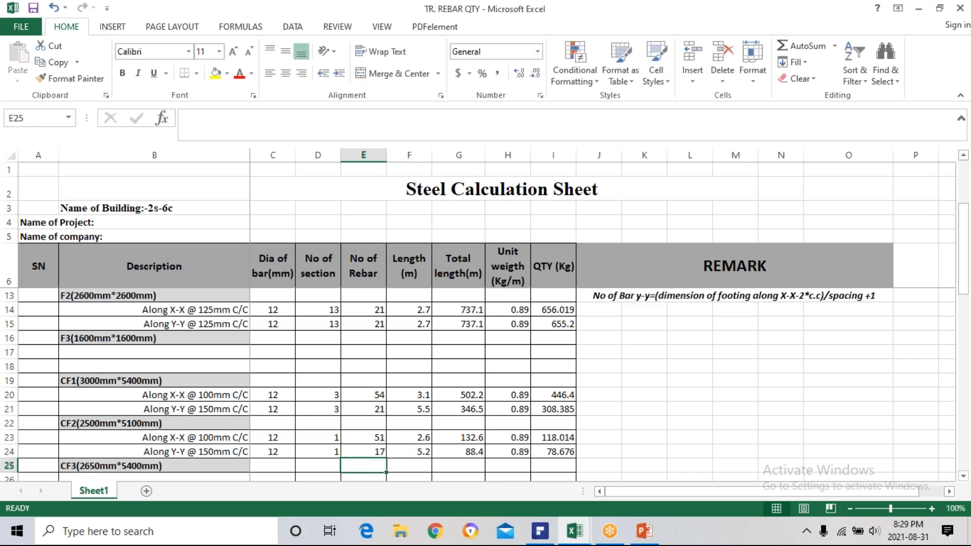
Review the rebar count formulas for CF2's X-X and Y-Y bars in E23 and E24.
left_click(366, 450)
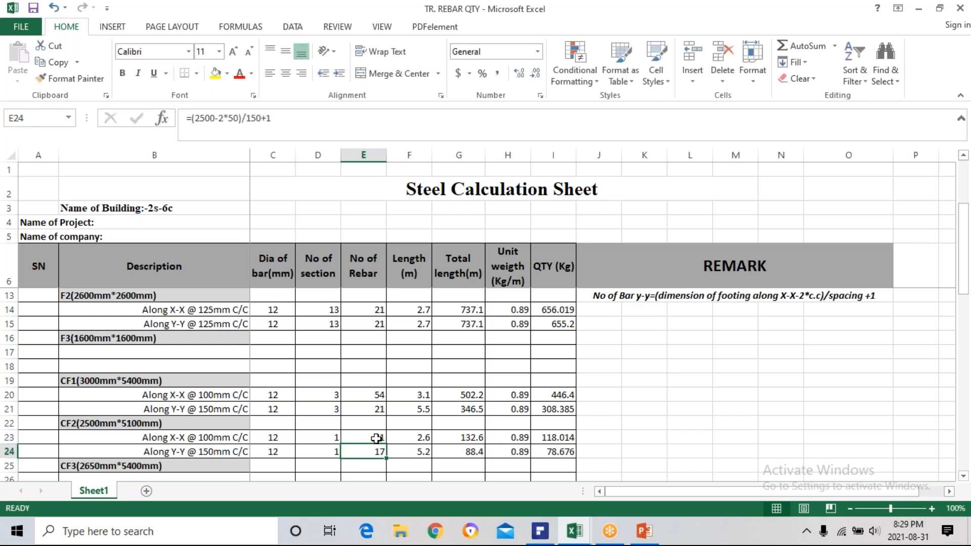
double_click(375, 439)
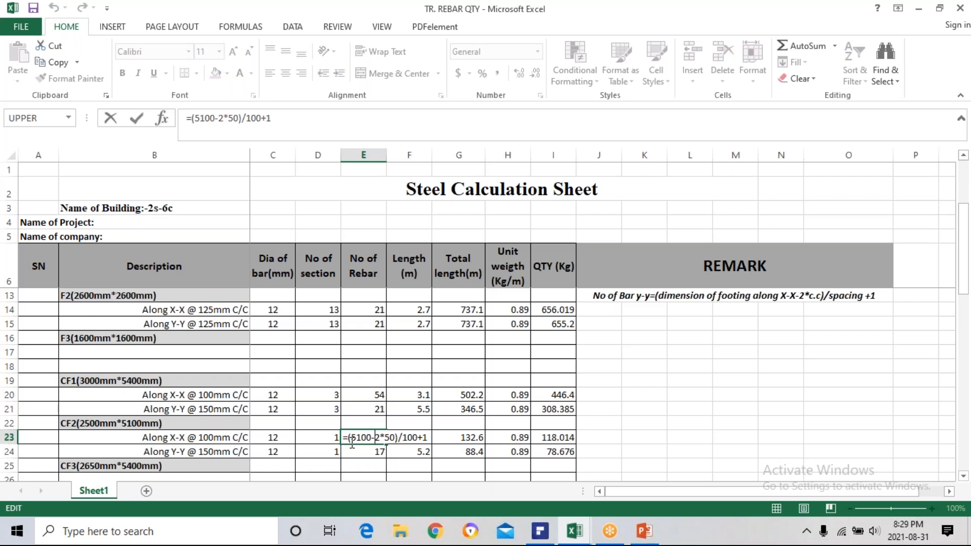
key("Escape")
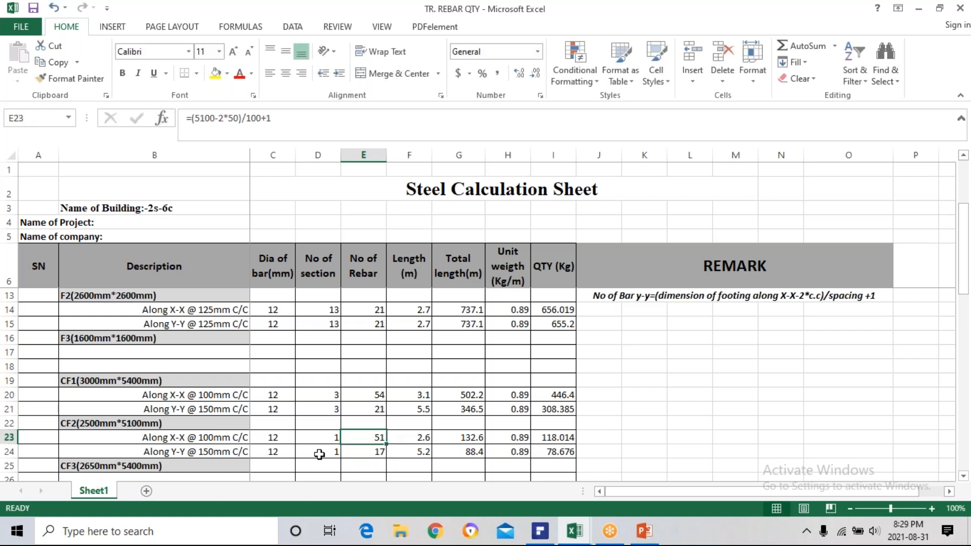
double_click(353, 451)
key("Escape")
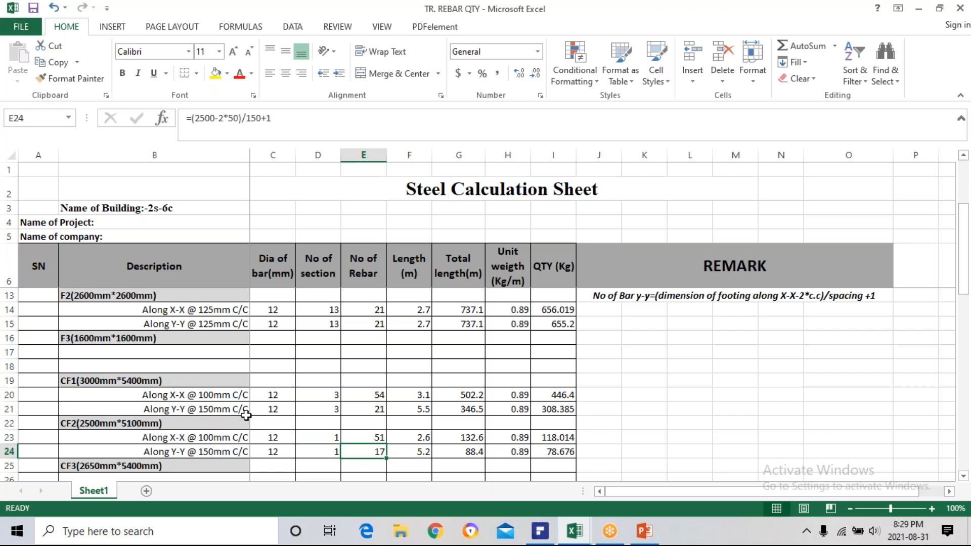
Select C29 for the CF1 combined footing beam, then switch to PDFelement and examine the beam bars and stirrups in the page 27 footing detail.
scroll(246, 415, "down", 1)
scroll(246, 415, "down", 2)
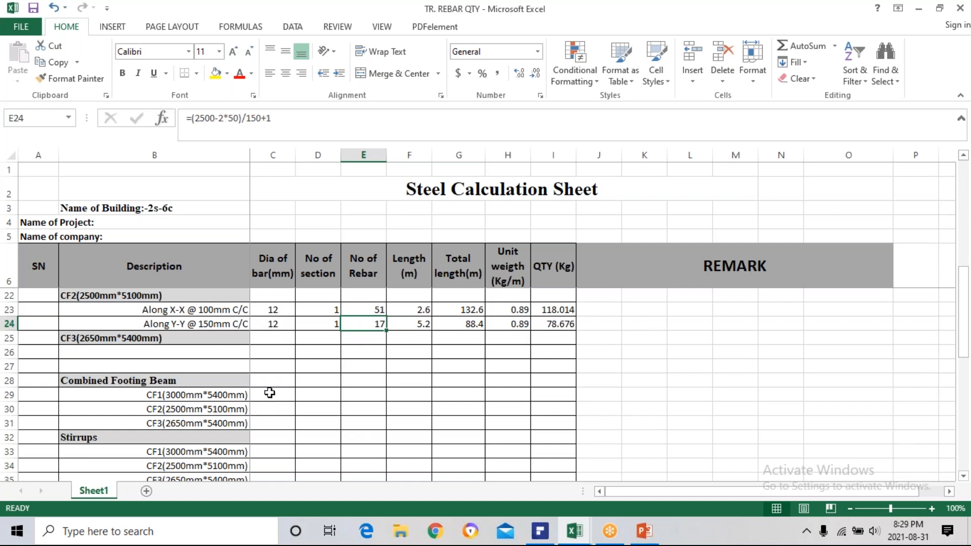
left_click(270, 394)
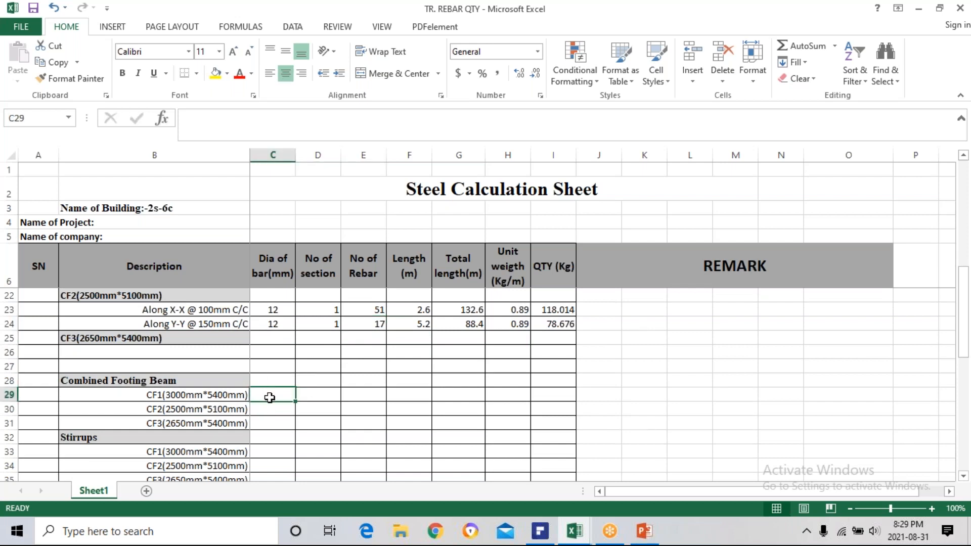
left_click(548, 532)
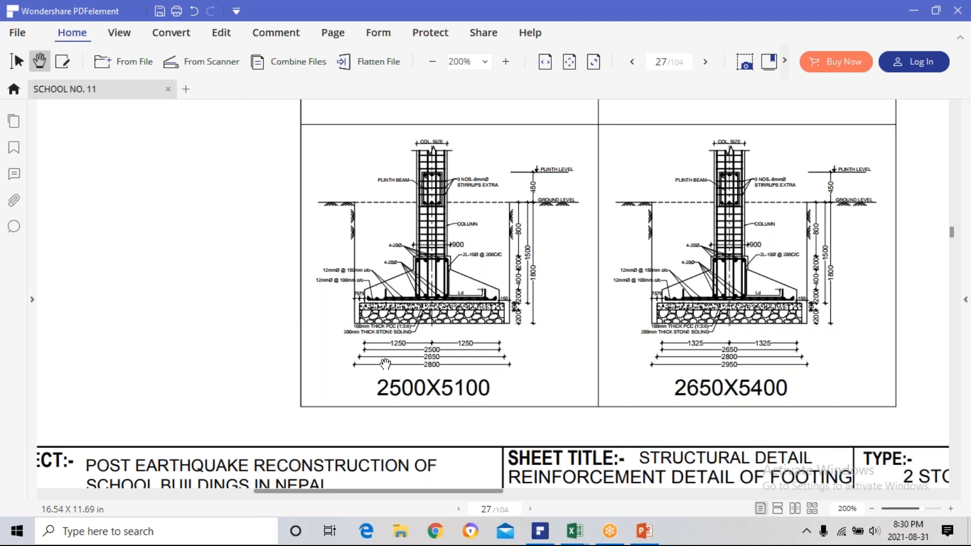
mouse_move(541, 533)
scroll(427, 284, "up", 4)
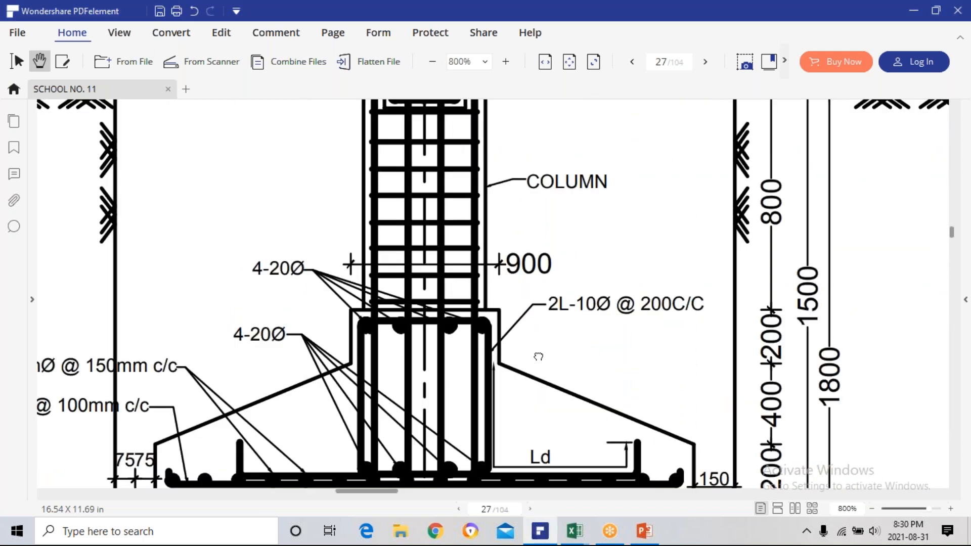
Examine the beam bars and stirrups in the combined footing detail on page 27.
scroll(536, 344, "down", 3)
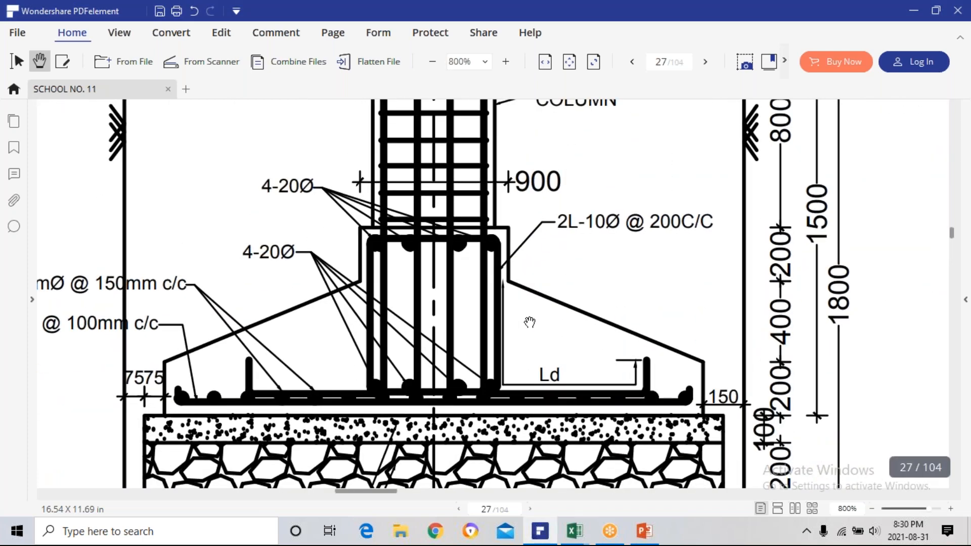
scroll(529, 318, "up", 2)
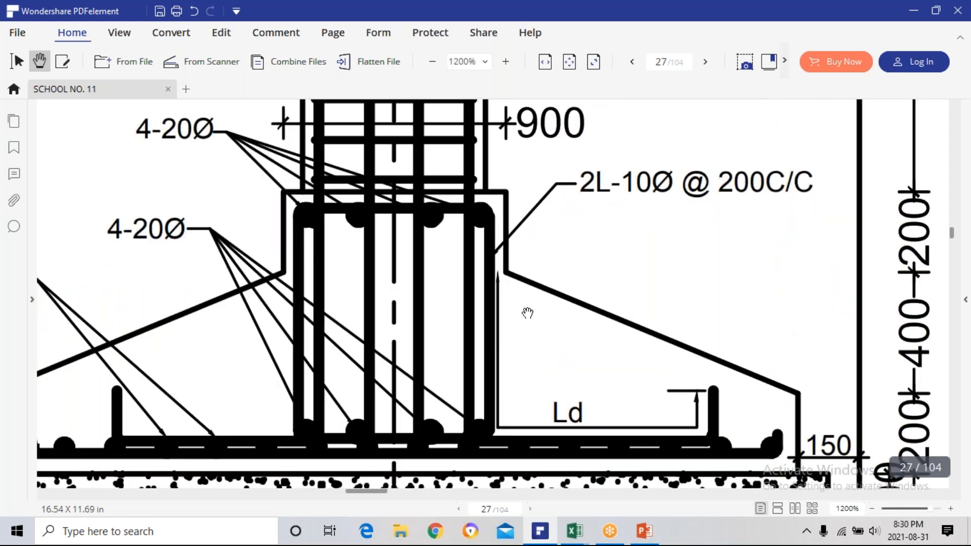
scroll(527, 313, "down", 1)
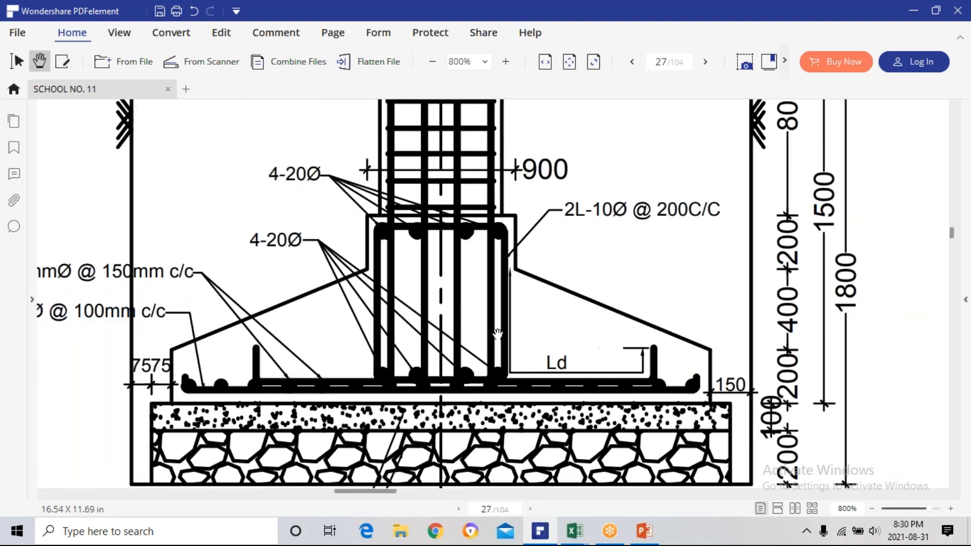
scroll(542, 306, "up", 2)
scroll(542, 305, "right", 2)
scroll(515, 345, "down", 1)
Go to the CF1 footing detail on page 27 and read its beam bars and stirrup callouts.
left_click_drag(622, 408, 612, 428)
left_click_drag(703, 302, 521, 457)
left_click_drag(804, 200, 507, 476)
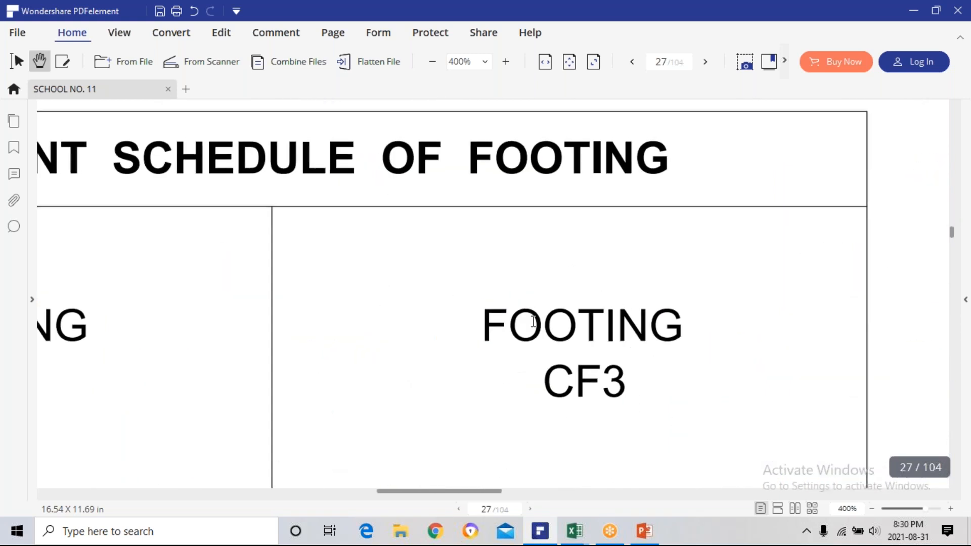
left_click_drag(571, 275, 671, 506)
left_click_drag(616, 267, 607, 507)
left_click_drag(707, 236, 694, 357)
left_click_drag(749, 242, 507, 420)
left_click_drag(790, 421, 453, 418)
left_click_drag(753, 411, 453, 416)
left_click_drag(739, 403, 555, 483)
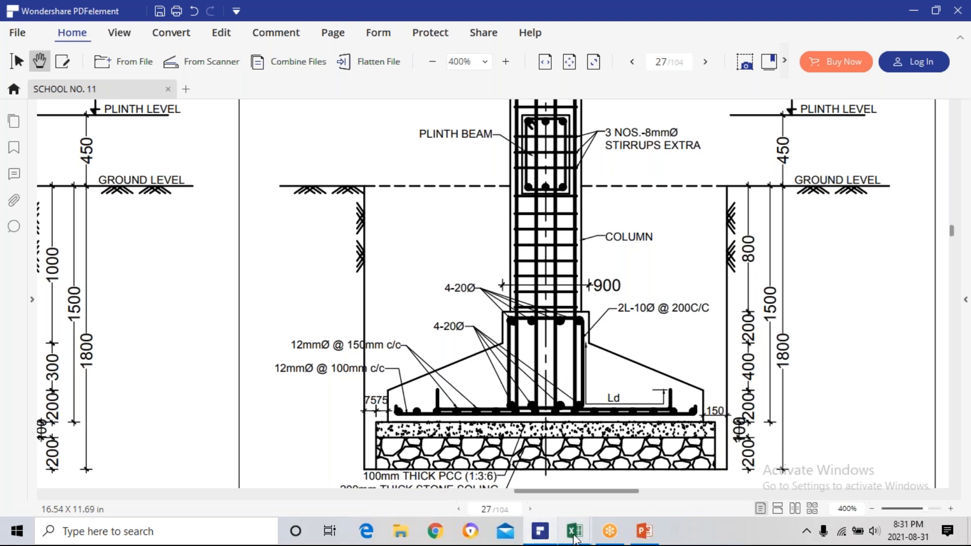
mouse_move(579, 535)
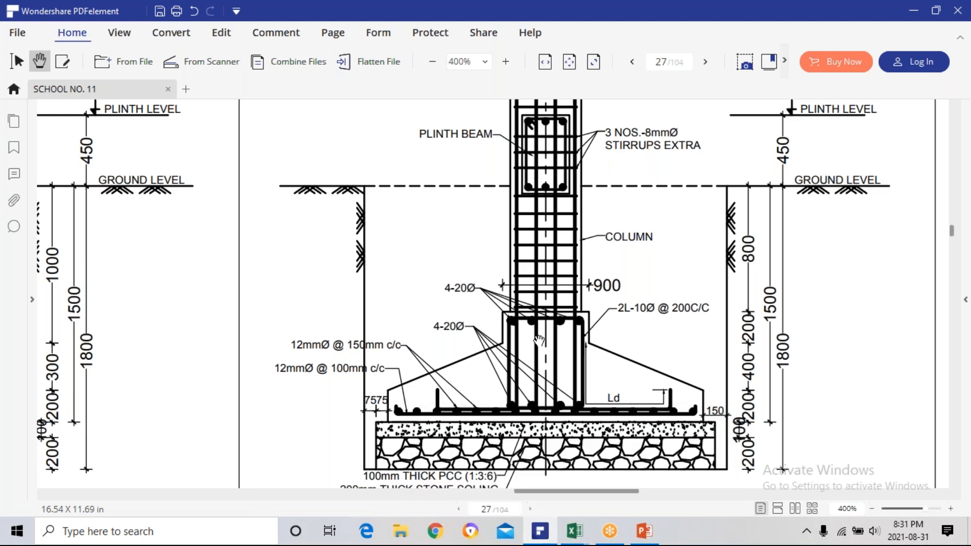
Review the combined footings on the foundation layout plan on page 26, checking where CF1 occurs.
scroll(515, 350, "down", 5)
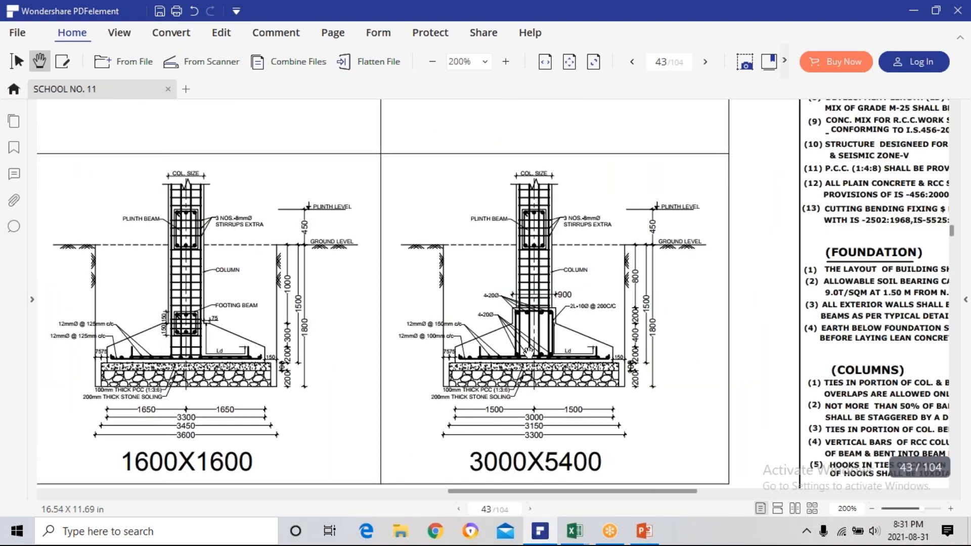
scroll(531, 328, "down", 1)
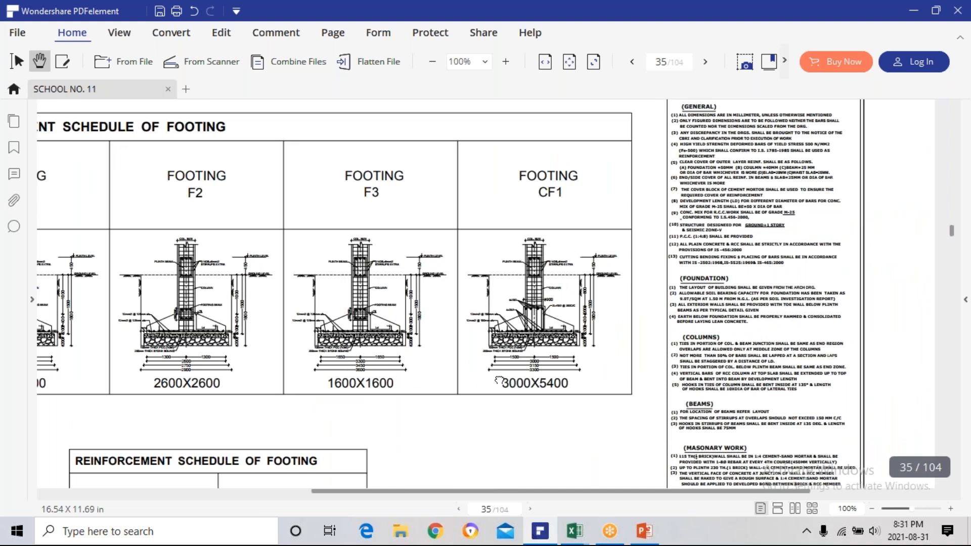
left_click_drag(492, 372, 552, 457)
scroll(456, 341, "up", 5)
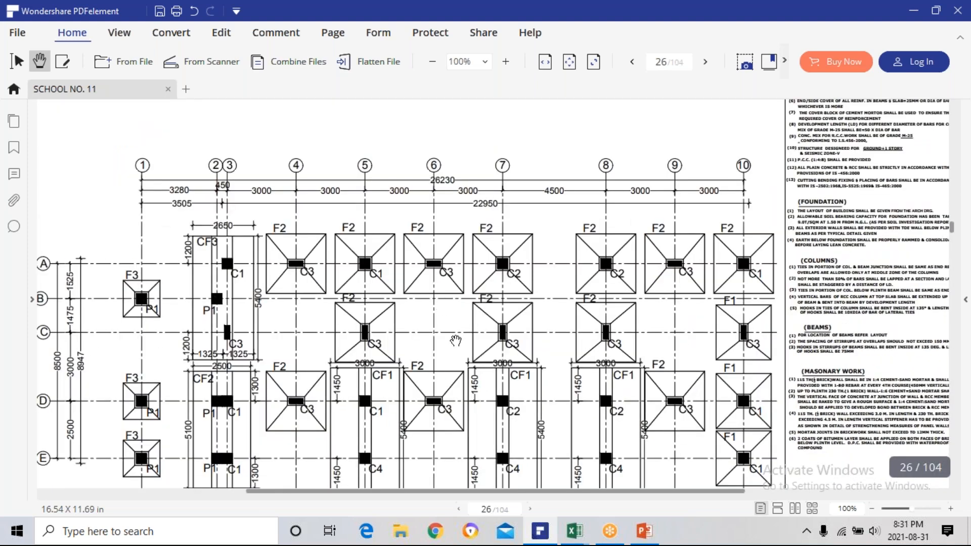
scroll(455, 340, "down", 2)
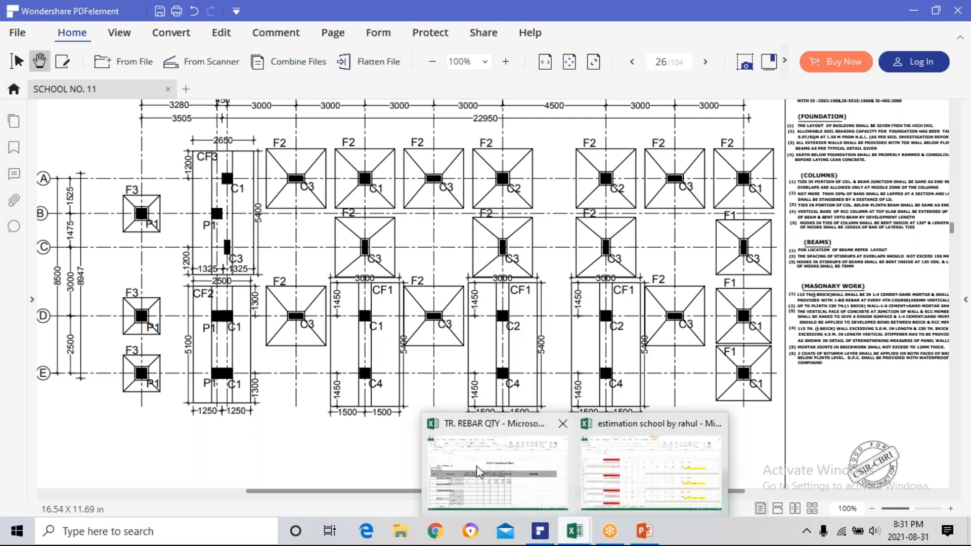
Switch to the TR. REBAR QTY workbook in Excel and enter bar diameter 20 in C29 for the CF1 combined footing beam.
left_click(476, 466)
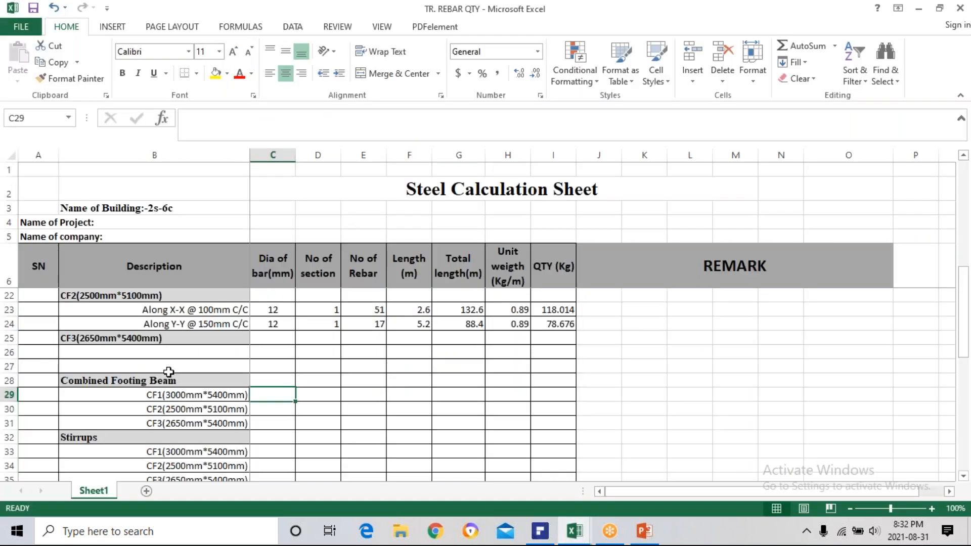
left_click(182, 399)
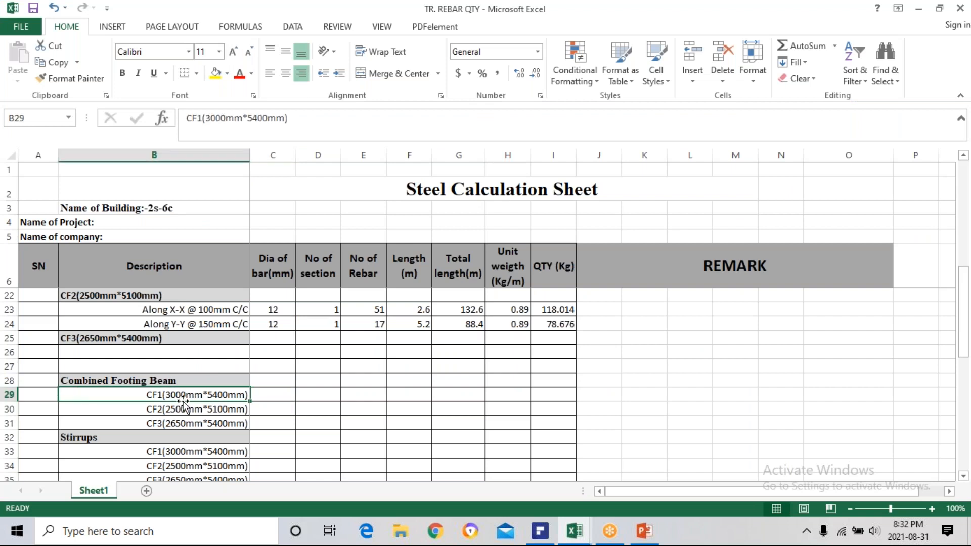
left_click(268, 395)
type("20")
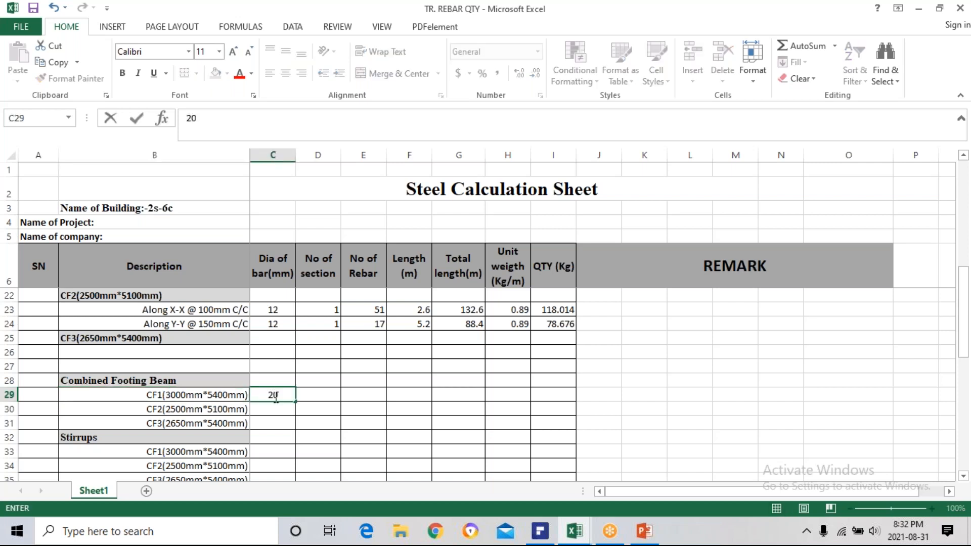
key("Return")
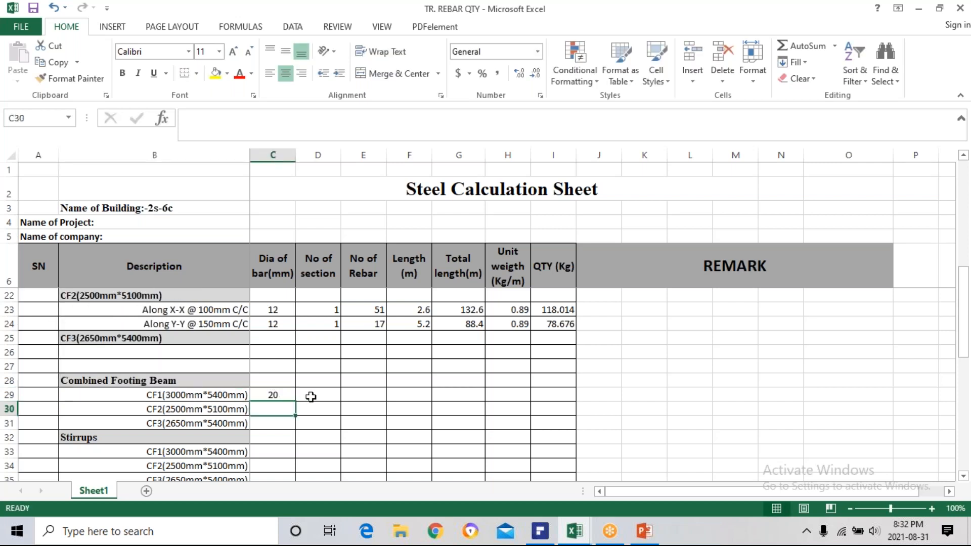
Check the CF1 section count in the rows above and enter 3 in D29 as the number of sections.
left_click(313, 395)
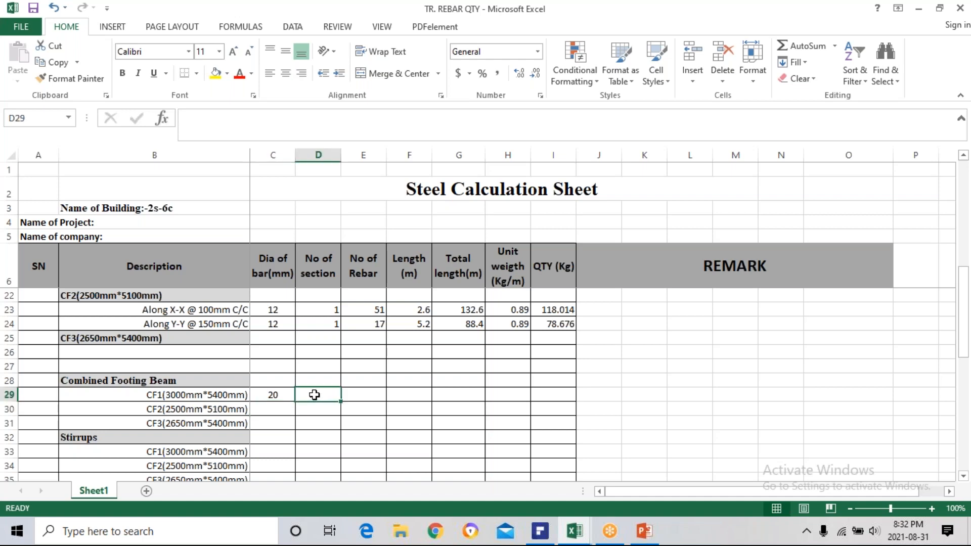
scroll(327, 364, "up", 2)
scroll(333, 356, "up", 2)
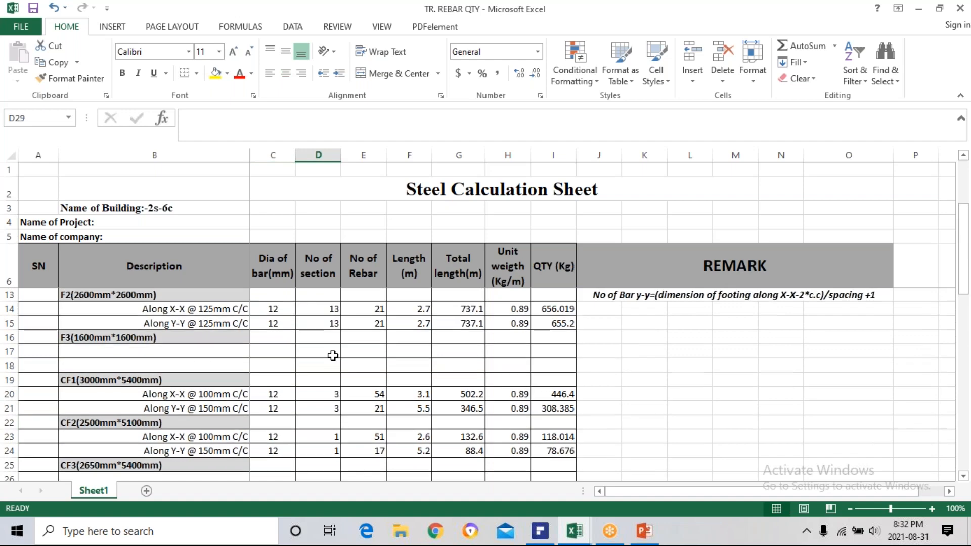
scroll(333, 356, "down", 1)
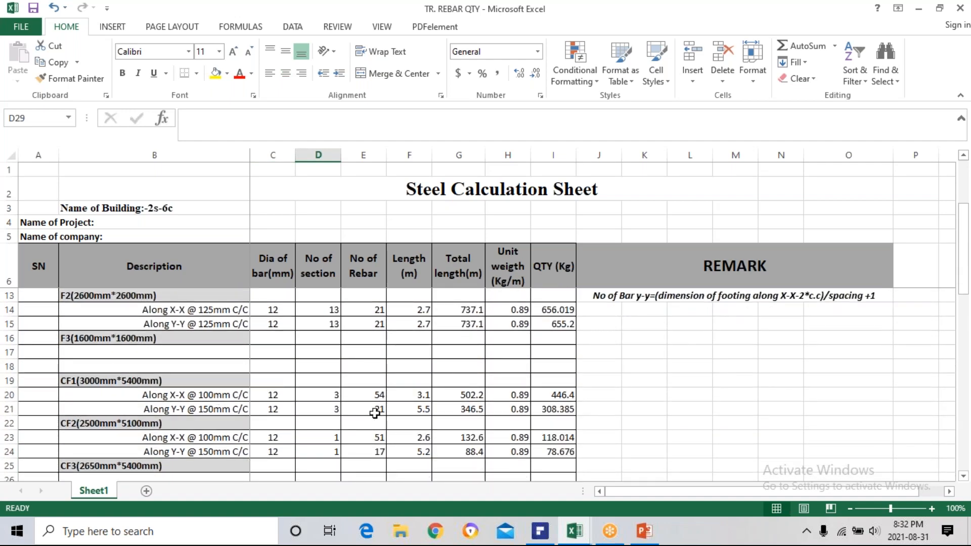
scroll(327, 395, "down", 3)
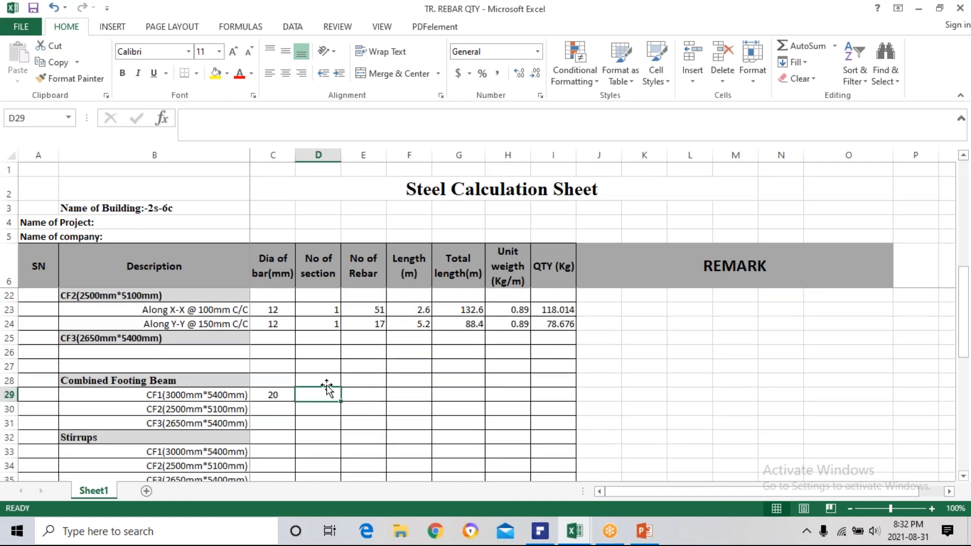
type("3")
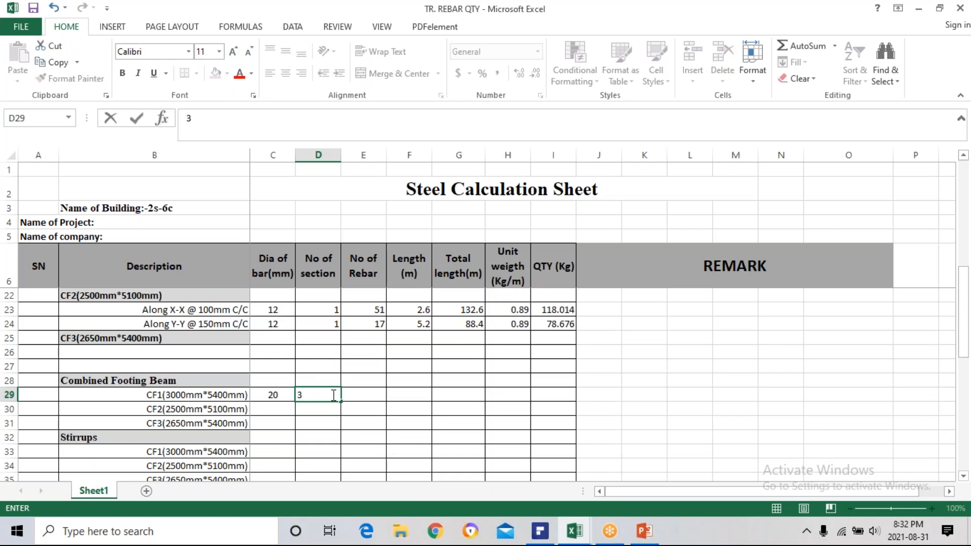
key("Return")
Enter 8 in E29 as the number of rebars for the CF1 combined footing beam.
scroll(359, 392, "up", 5)
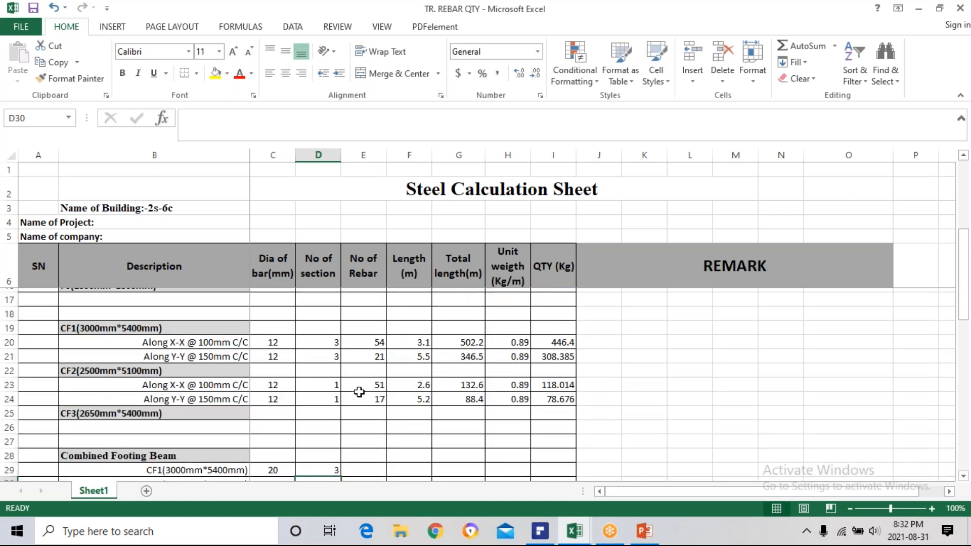
scroll(354, 385, "down", 3)
scroll(354, 384, "down", 2)
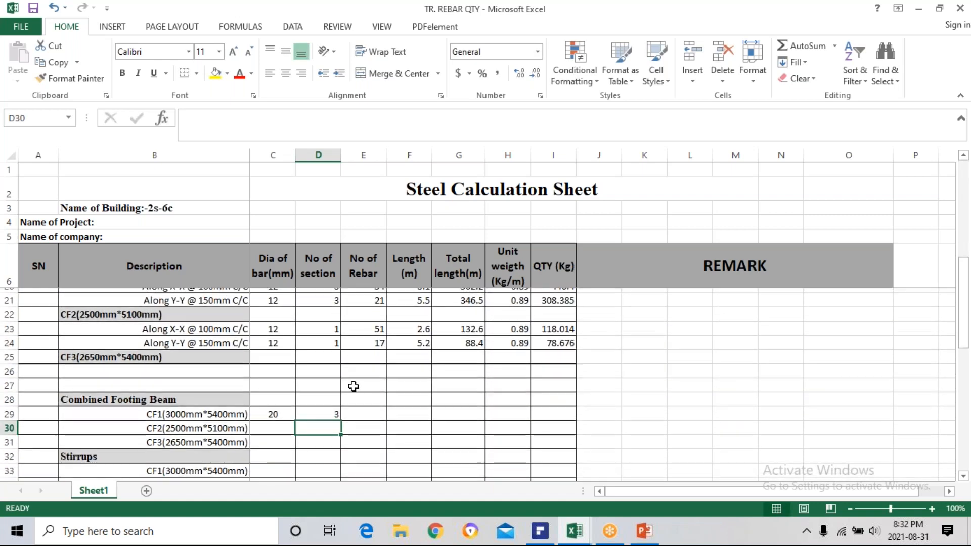
left_click(360, 394)
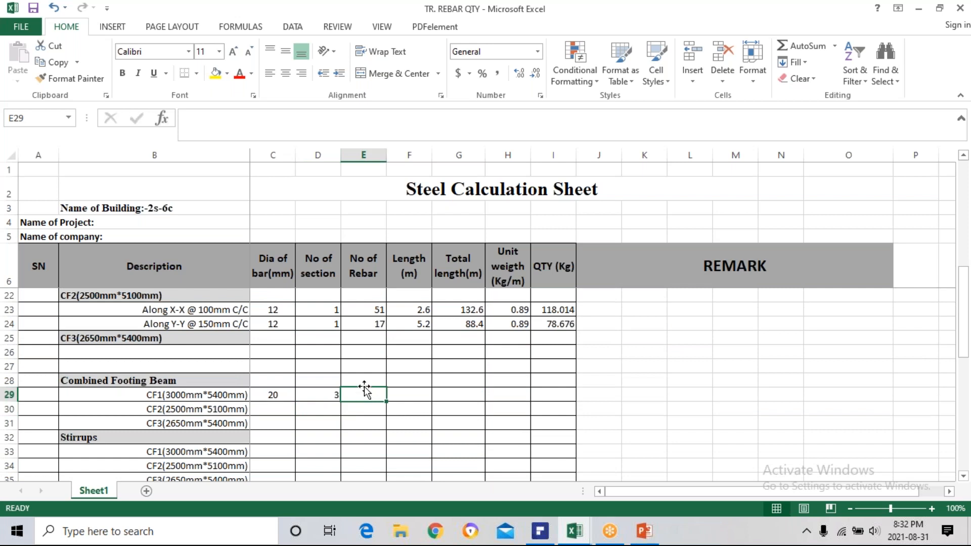
type("8")
key("Return")
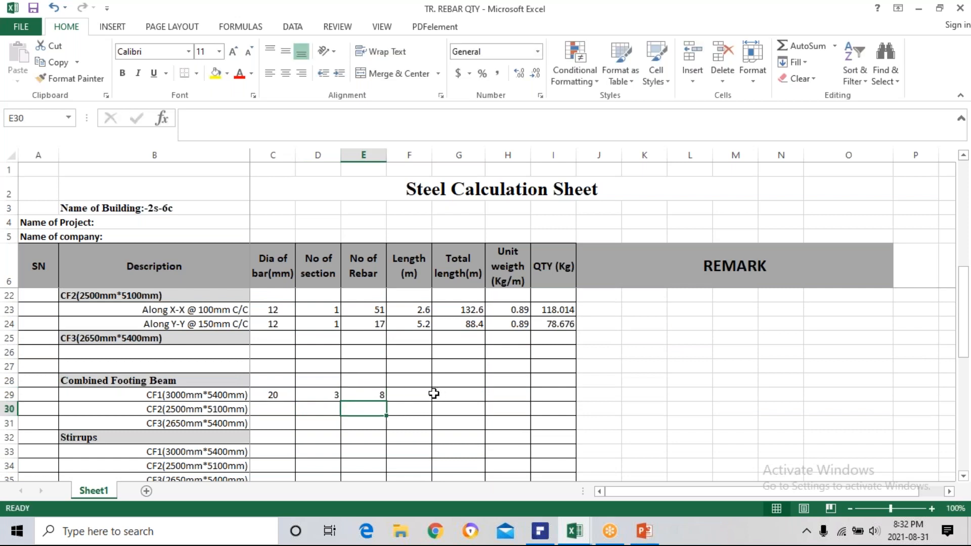
Start the CF1 beam bar length formula in F29 with =(5400-2*50+.
left_click(413, 396)
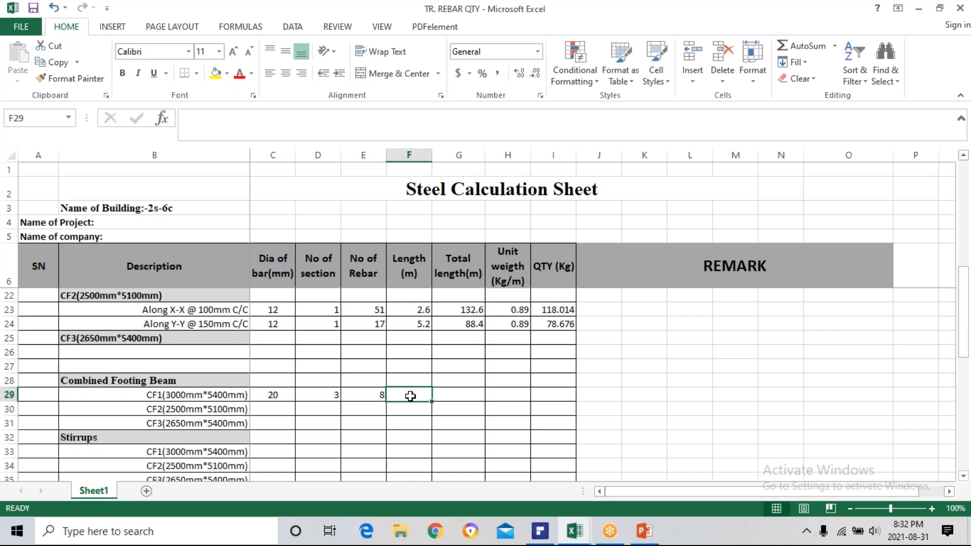
type("(")
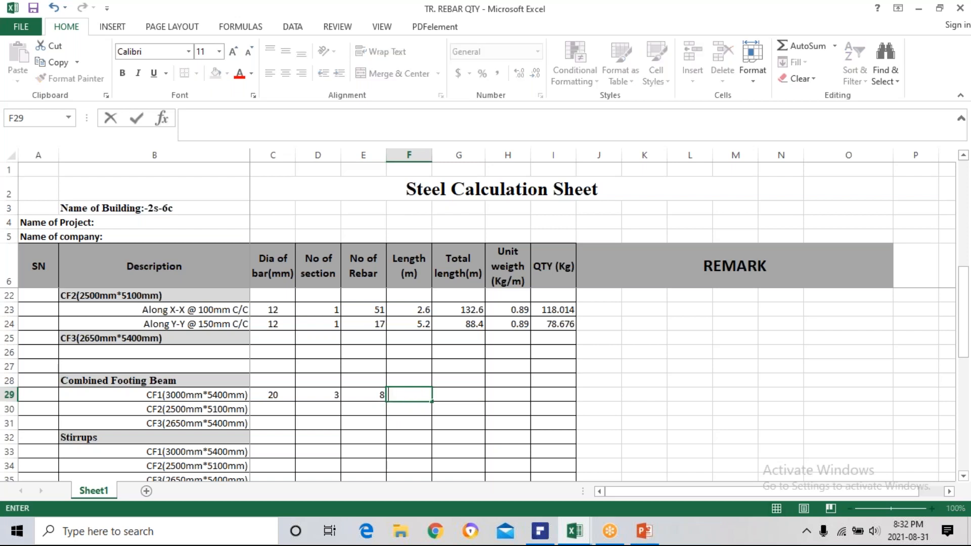
type("=(54")
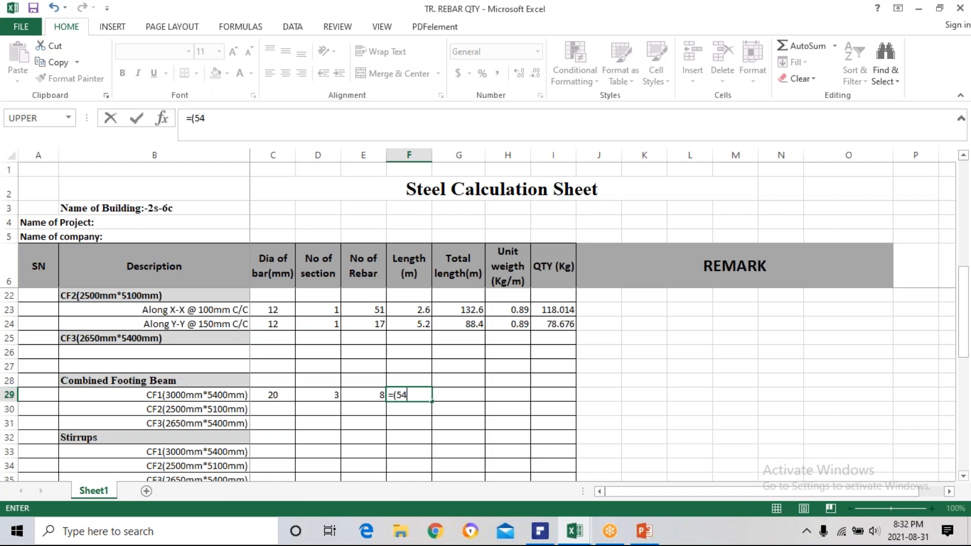
type("00")
type("50+")
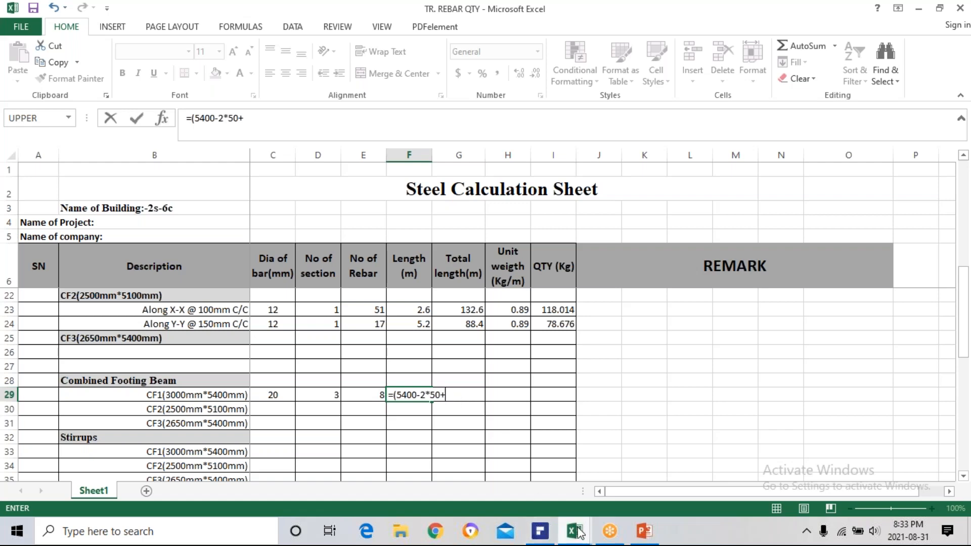
Switch to PDFelement and examine the CF1 footing detail on page 27 for the beam bars' remaining length dimensions.
left_click(542, 536)
scroll(476, 329, "down", 10)
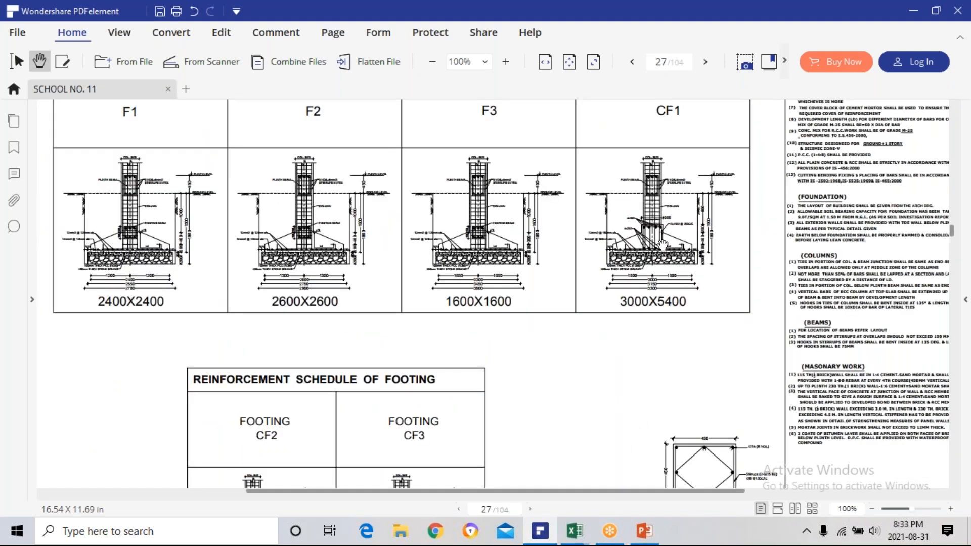
scroll(662, 244, "up", 4)
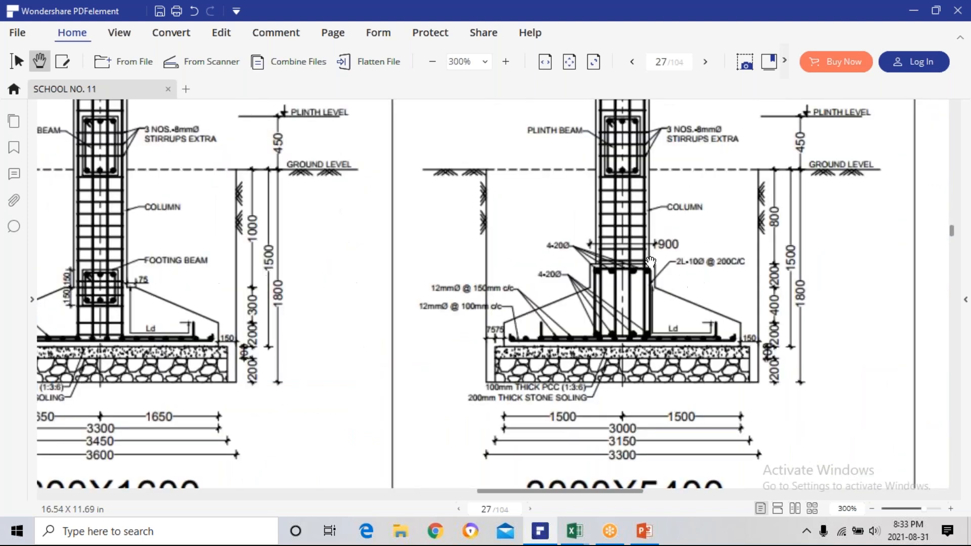
scroll(637, 338, "up", 3)
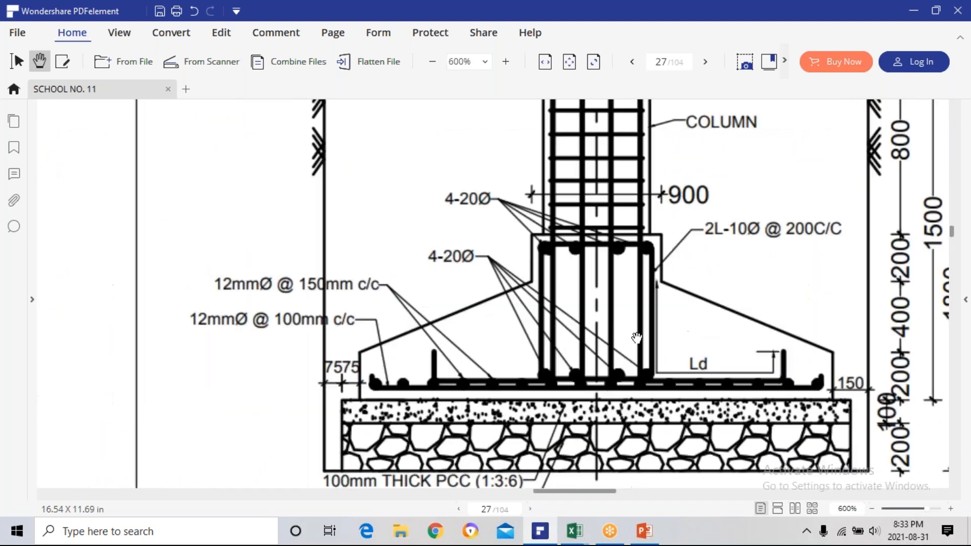
scroll(637, 338, "up", 1)
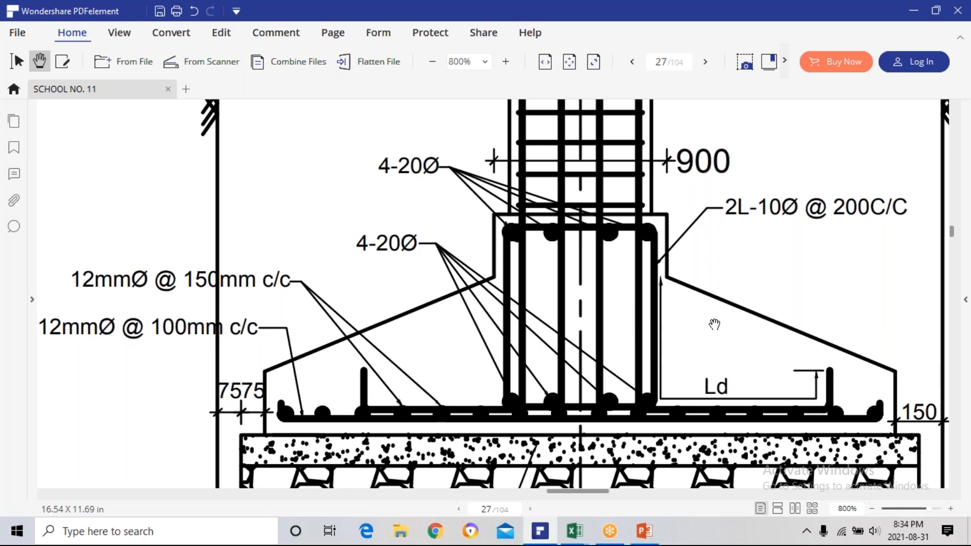
left_click_drag(740, 336, 591, 323)
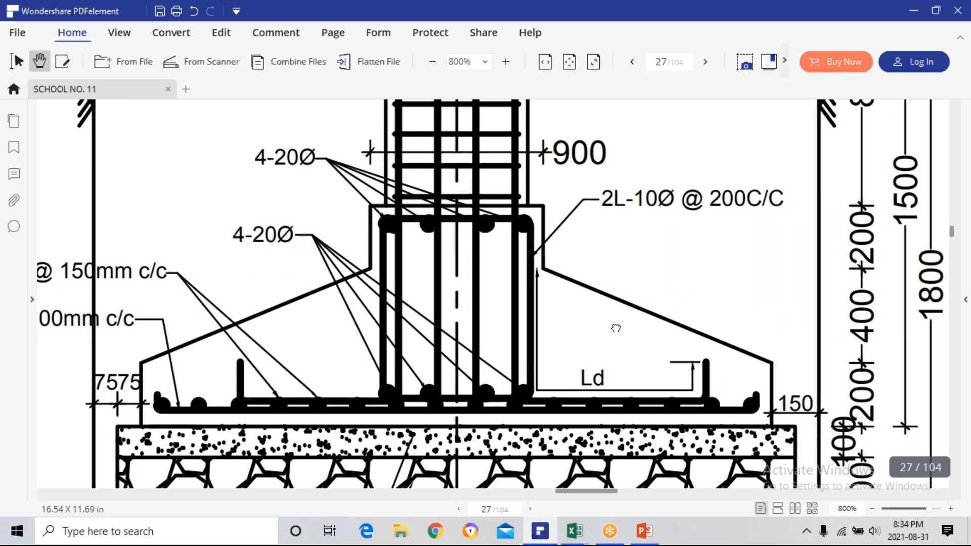
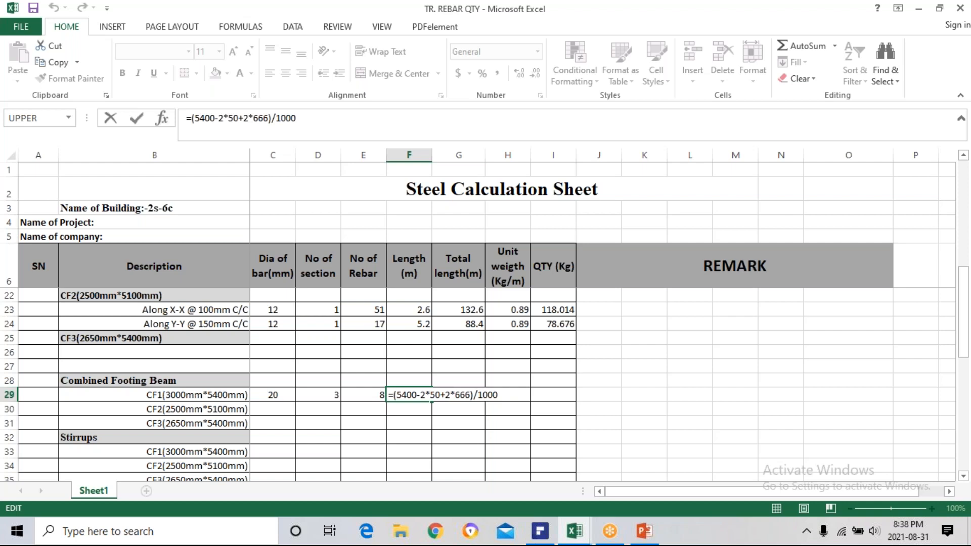
Insert a deduction of twice the bar diameter into the F29 length formula, making it =(5400-2*50+2-2*C29+666)/1000.
type("-")
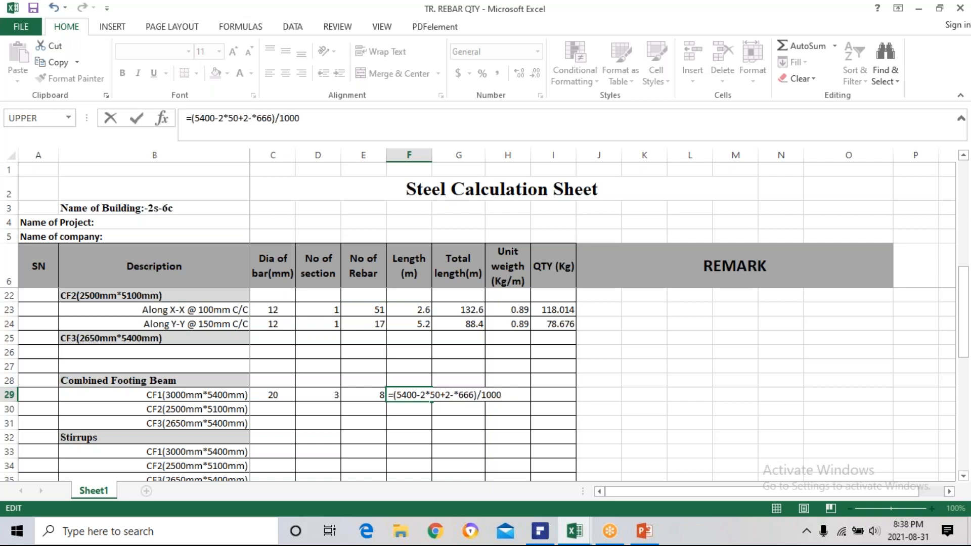
type("2*")
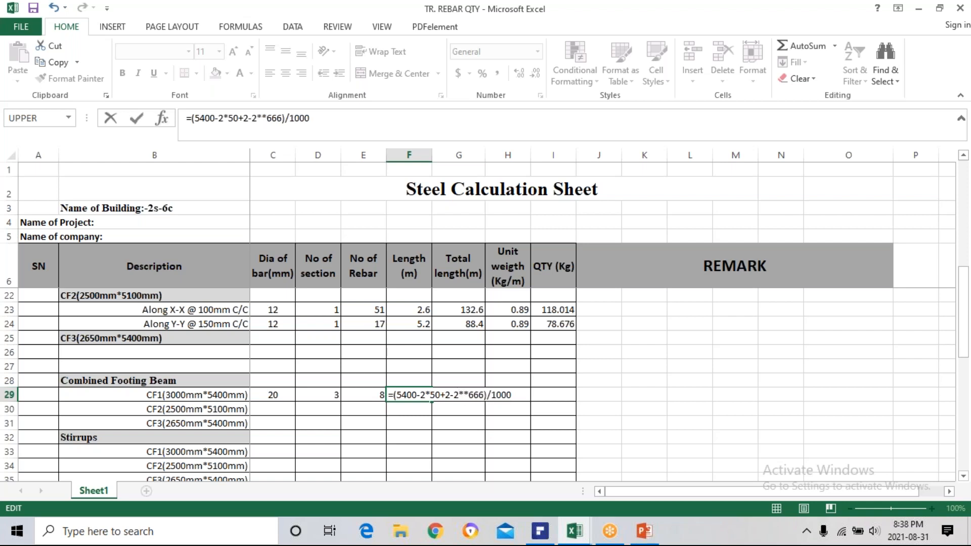
left_click(275, 394)
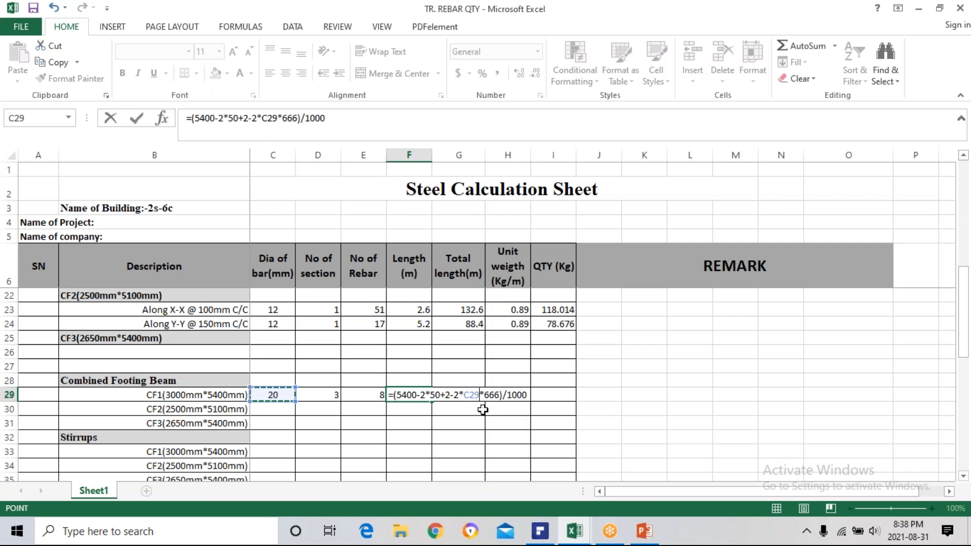
type("+")
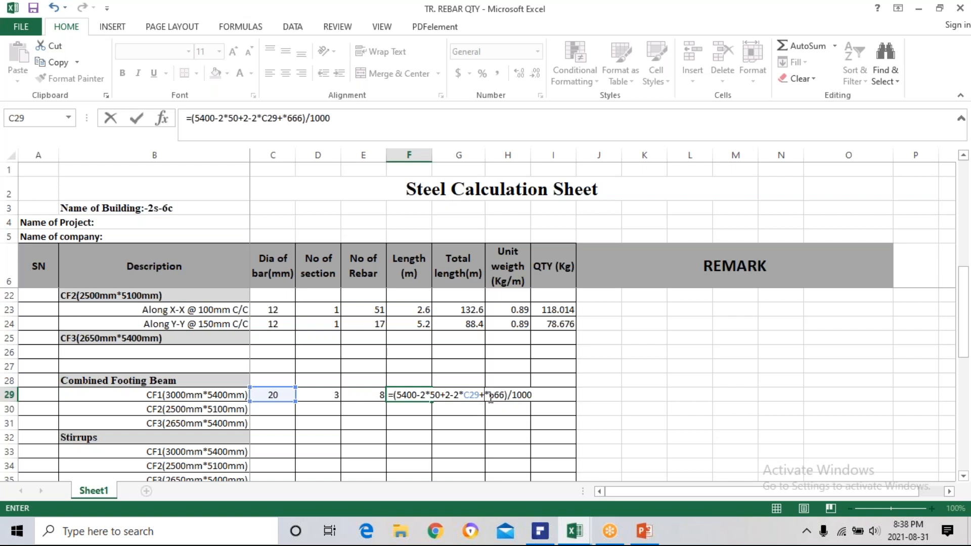
left_click(490, 395)
key("BackSpace")
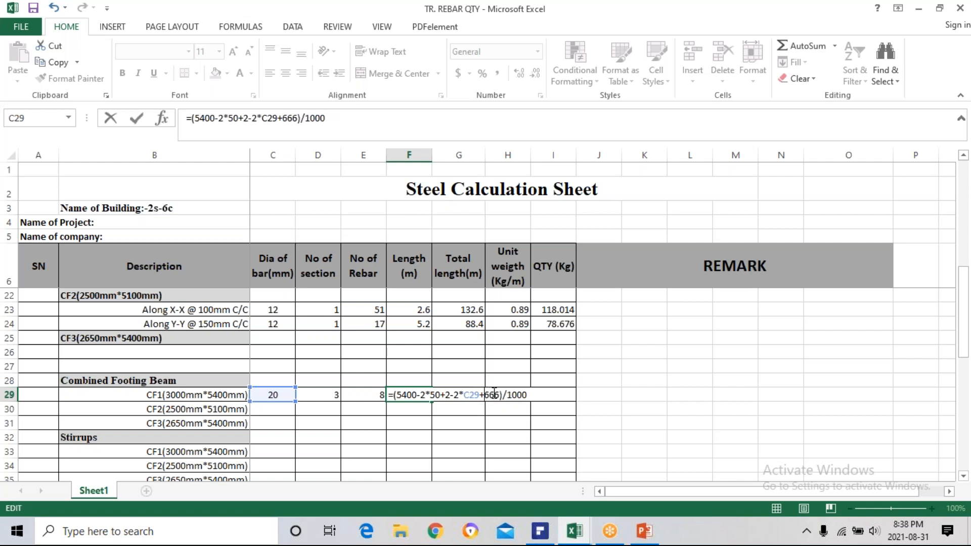
key("Return")
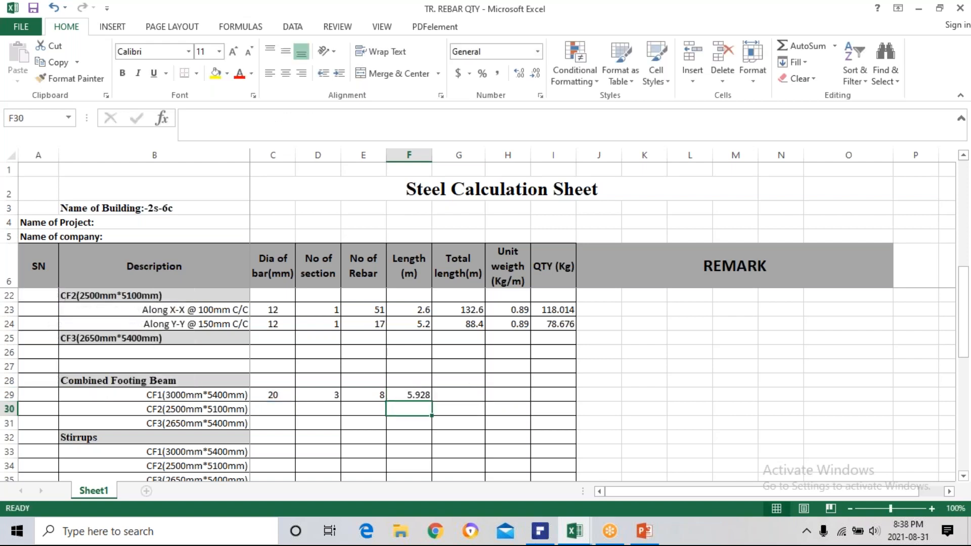
Remove the stray +2 from the F29 length formula so it reads =(5400-2*50-2*C29+666)/1000.
double_click(422, 395)
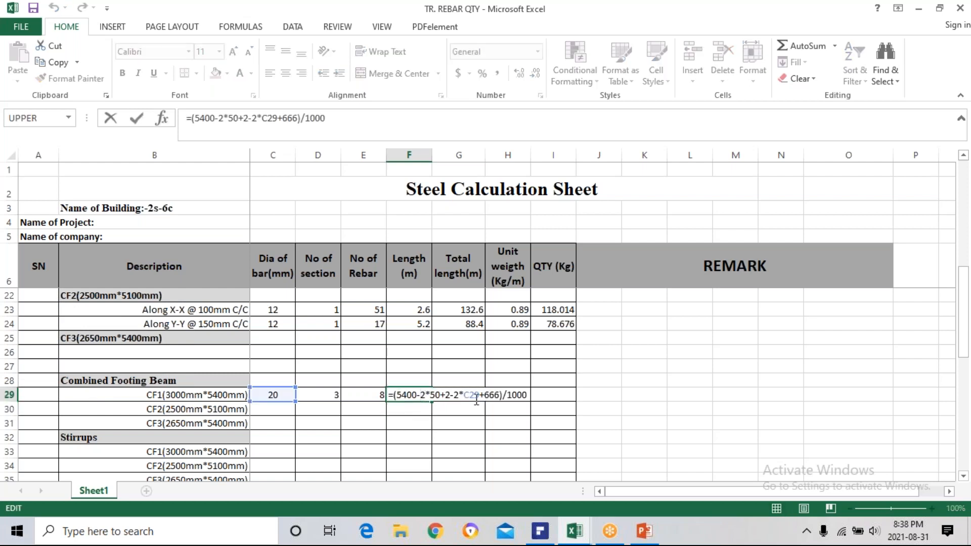
key("Escape")
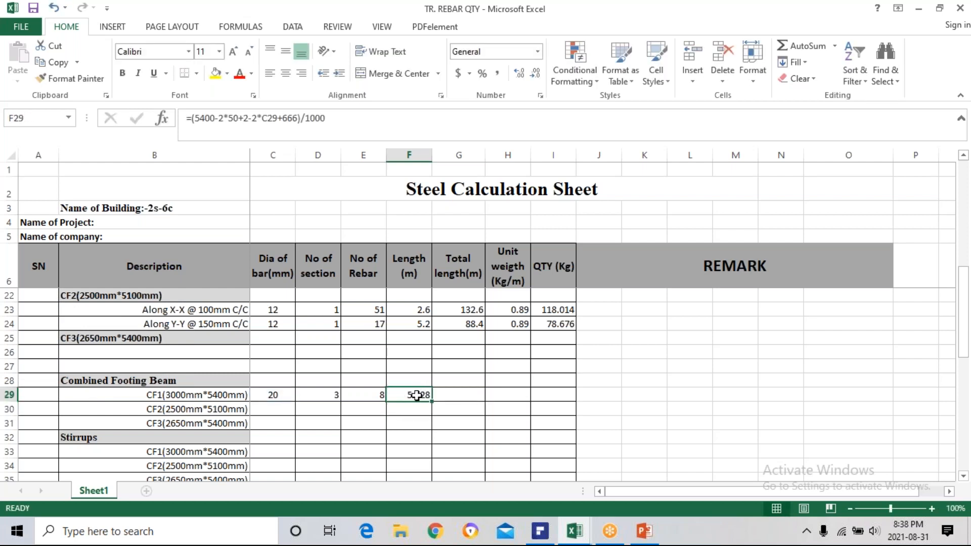
double_click(418, 396)
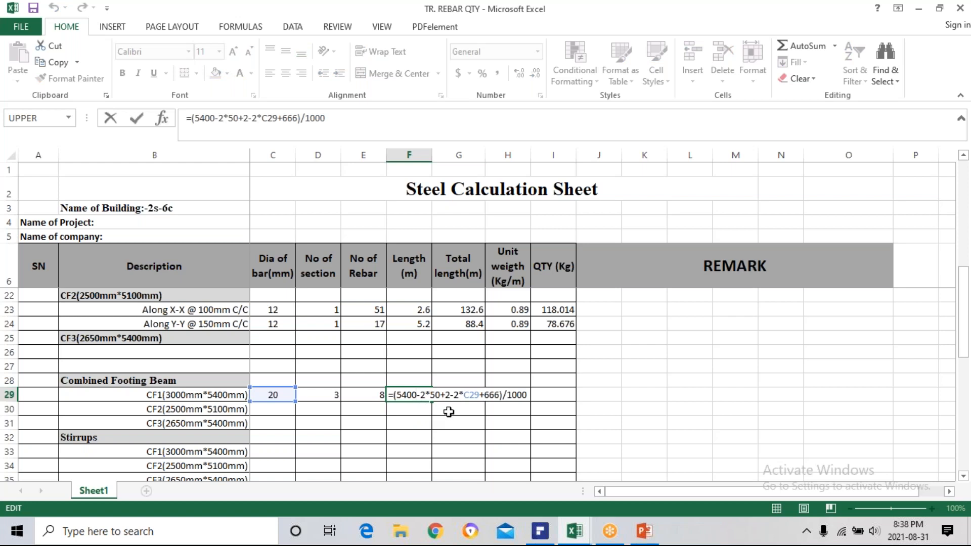
left_click(450, 395)
key("BackSpace")
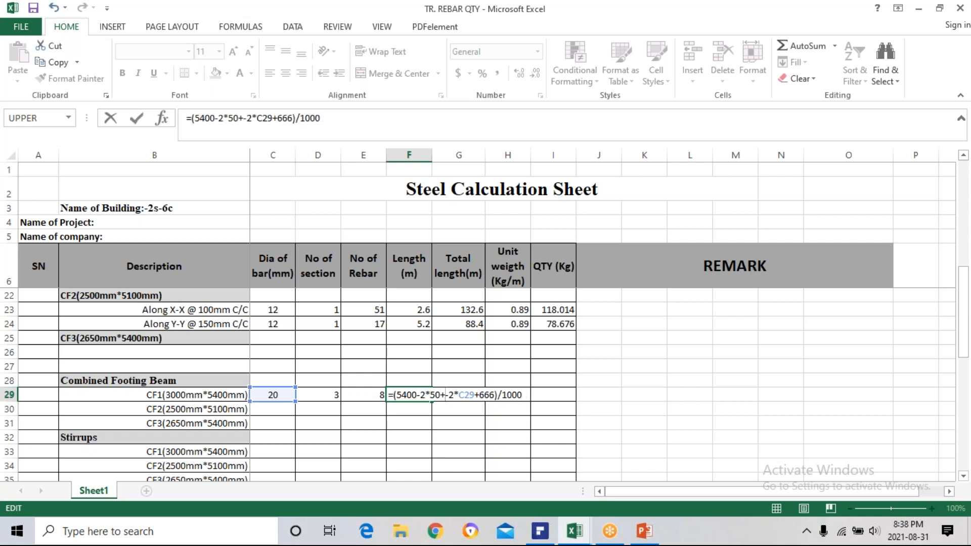
key("BackSpace")
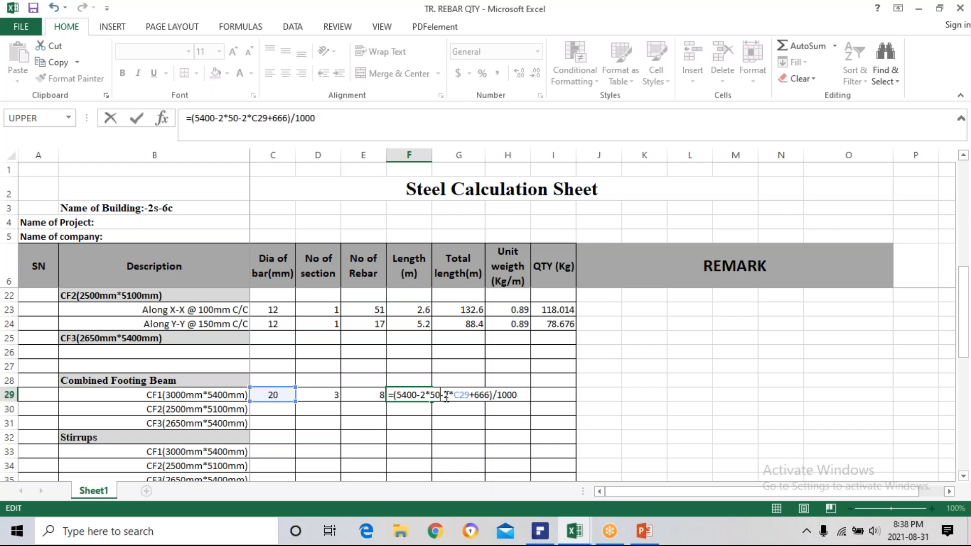
key("Return")
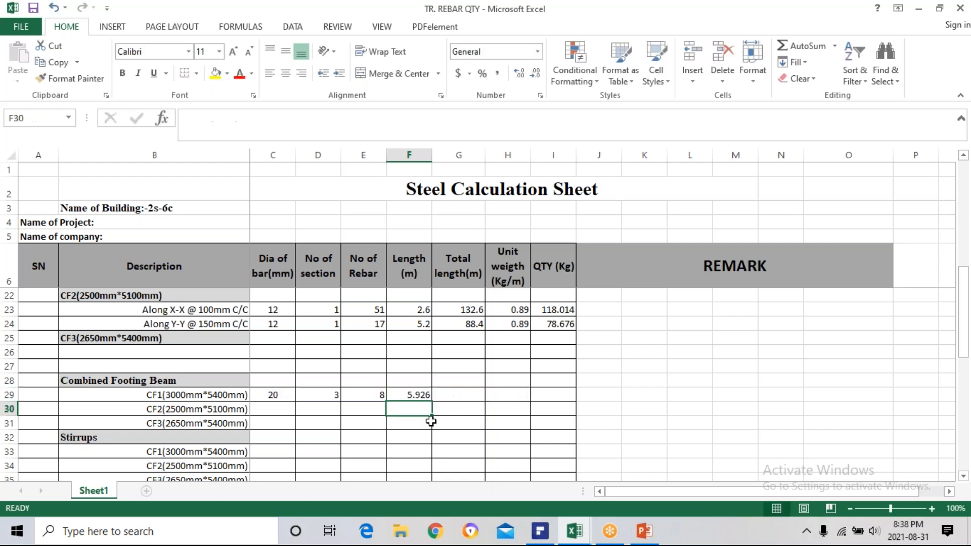
Multiply the 666 term in the F29 length formula by 2, making it =(5400-2*50-2*C29+2*666)/1000.
double_click(416, 397)
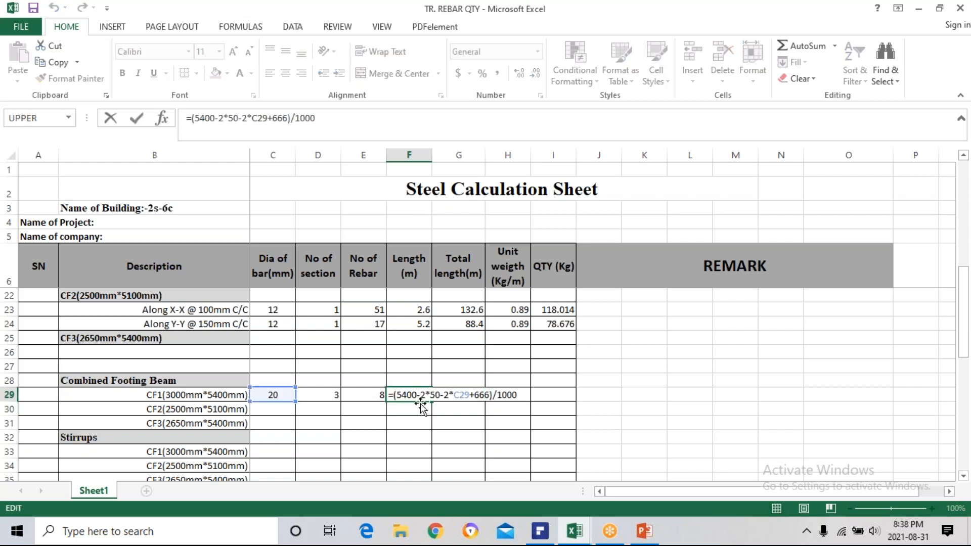
left_click(475, 396)
type("2*")
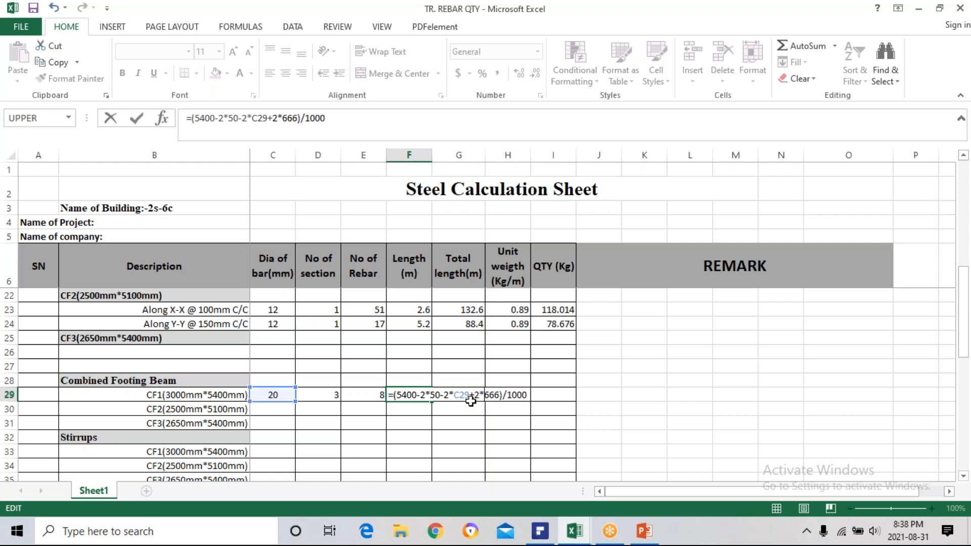
key("Return")
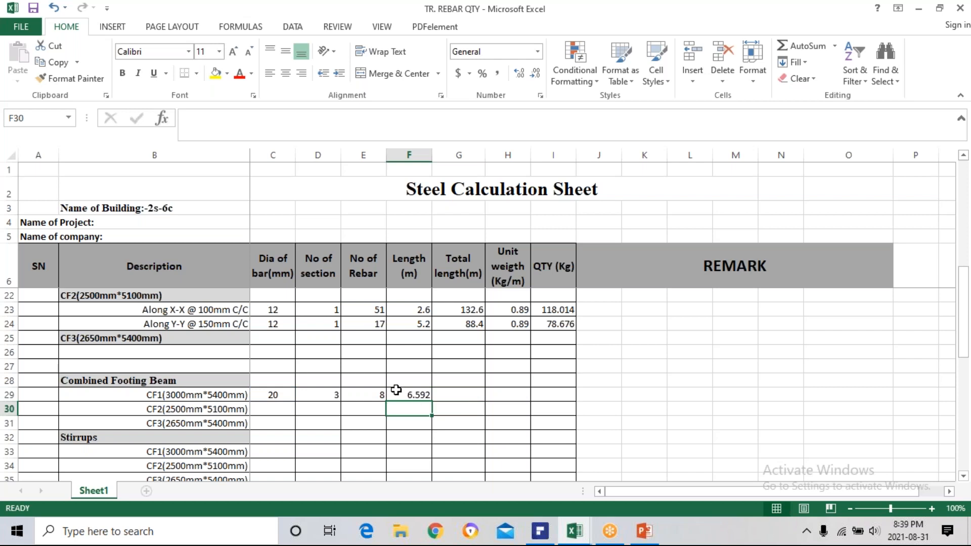
Double the bar diameter deduction in F29 so the length formula reads =(5400-2*50-2*2*C29+2*666)/1000.
left_click(413, 393)
double_click(414, 394)
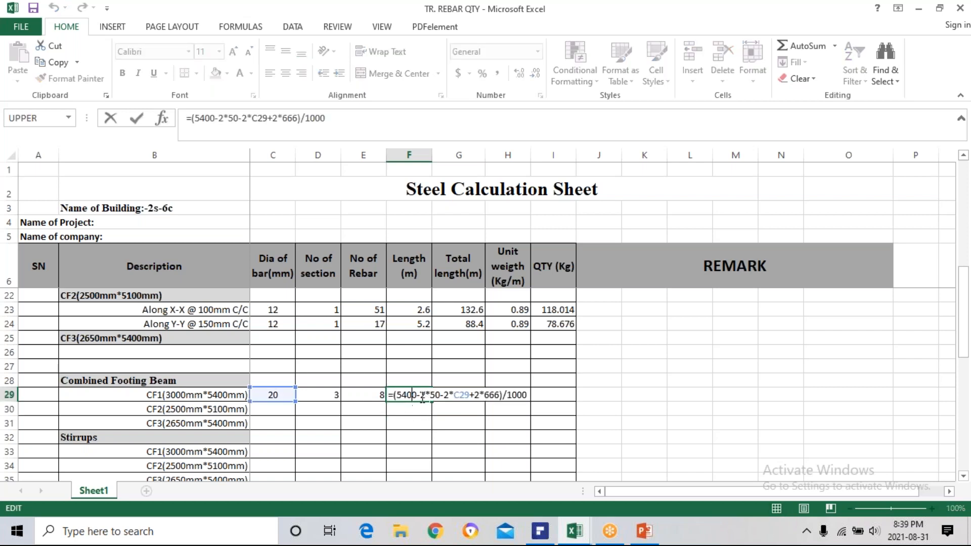
left_click(451, 395)
type("*2*")
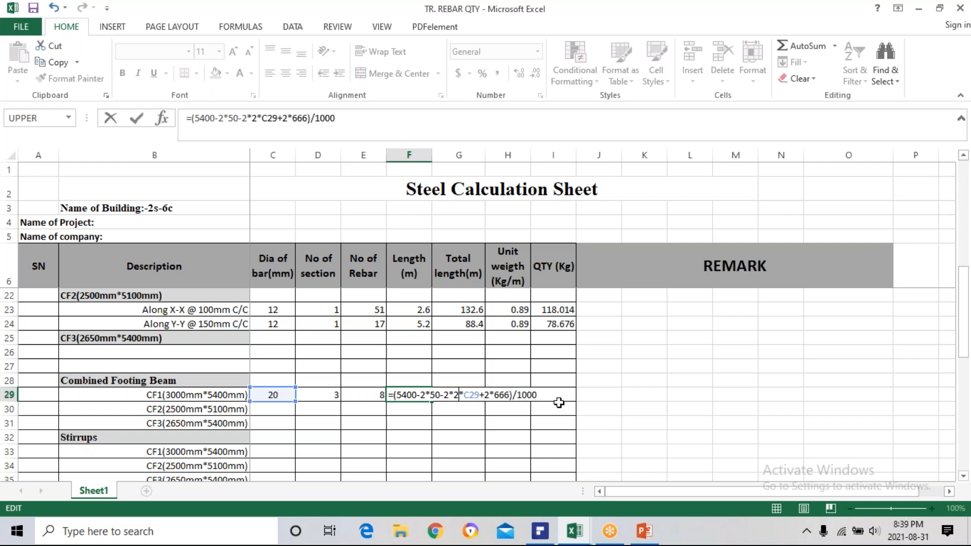
key("Return")
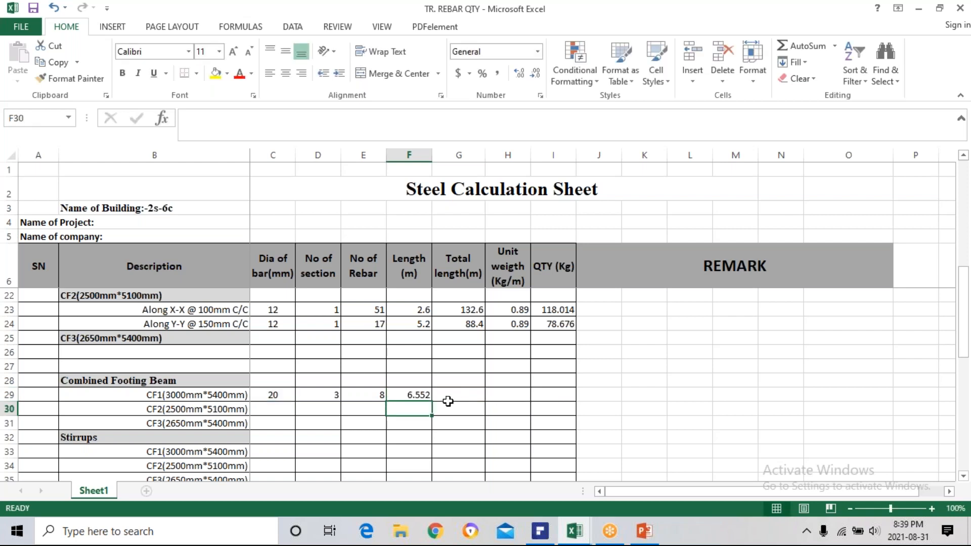
Copy the total length formula from G24 into G29 for the CF1 beam and check its cell references.
left_click(466, 323)
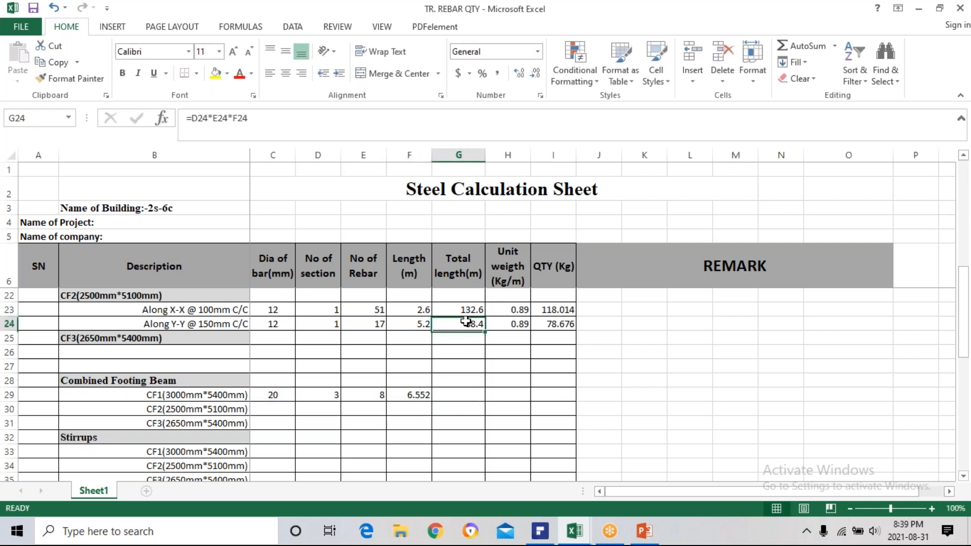
key("ctrl+c")
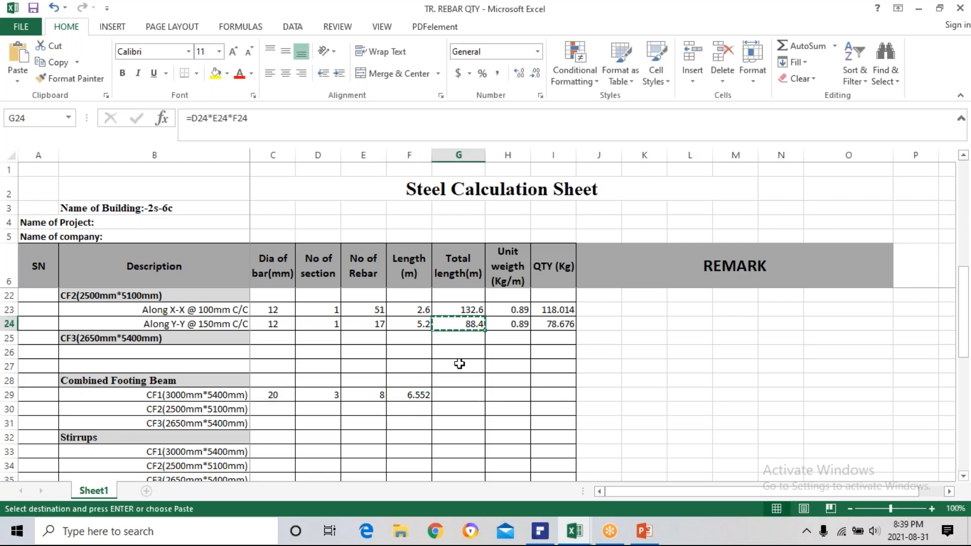
left_click(452, 393)
key("ctrl+v")
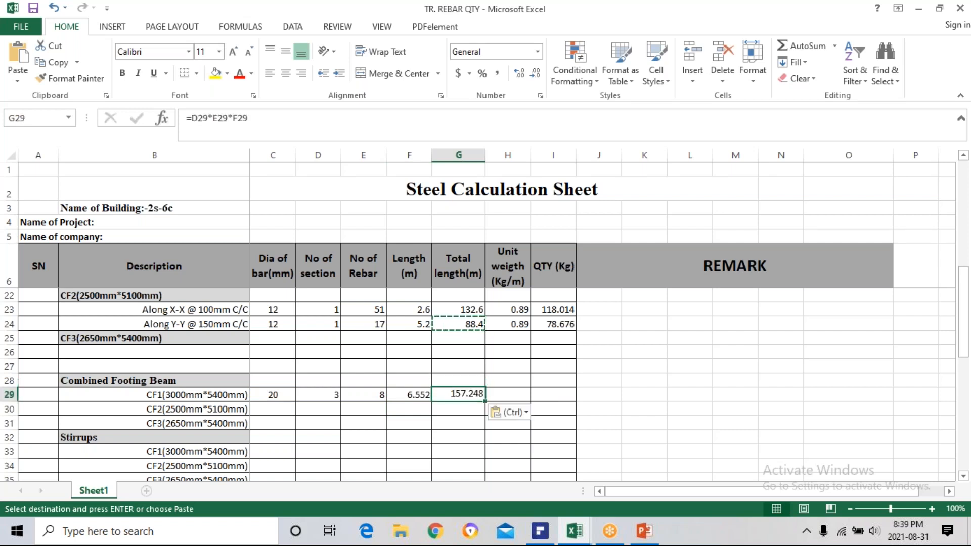
key("Escape")
double_click(455, 394)
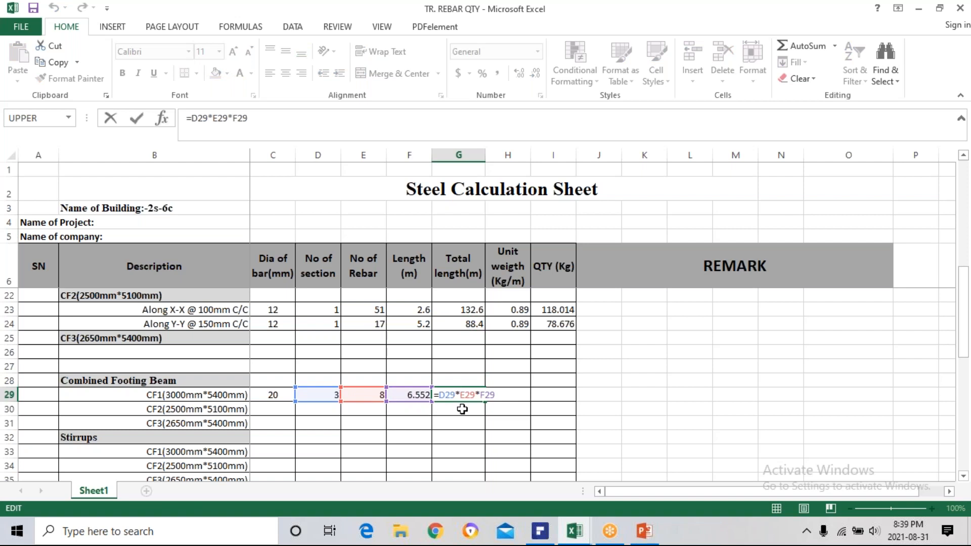
key("Escape")
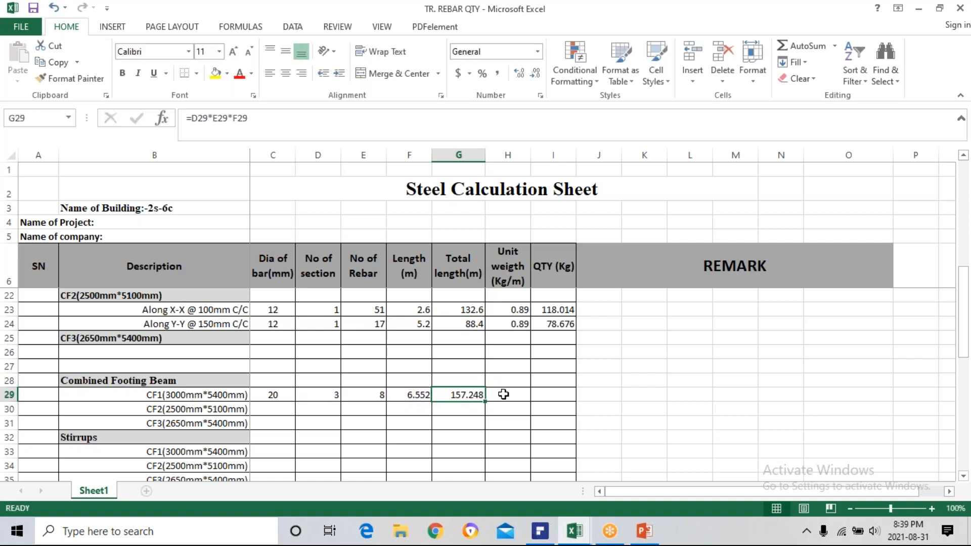
Copy the unit weight formula from H24 into H29 for the CF1 beam and check that it references C29.
left_click(501, 392)
left_click(514, 324)
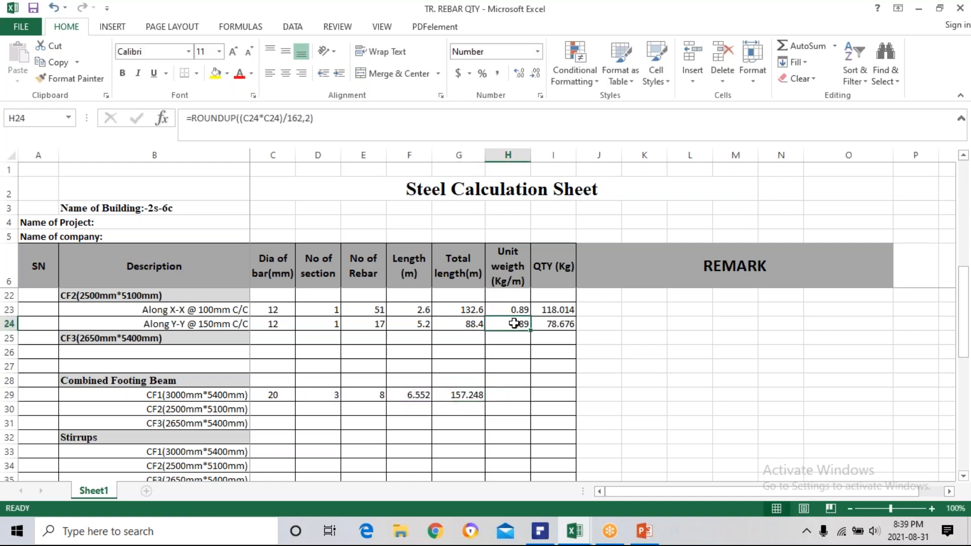
key("ctrl+c")
left_click(506, 393)
key("ctrl+v")
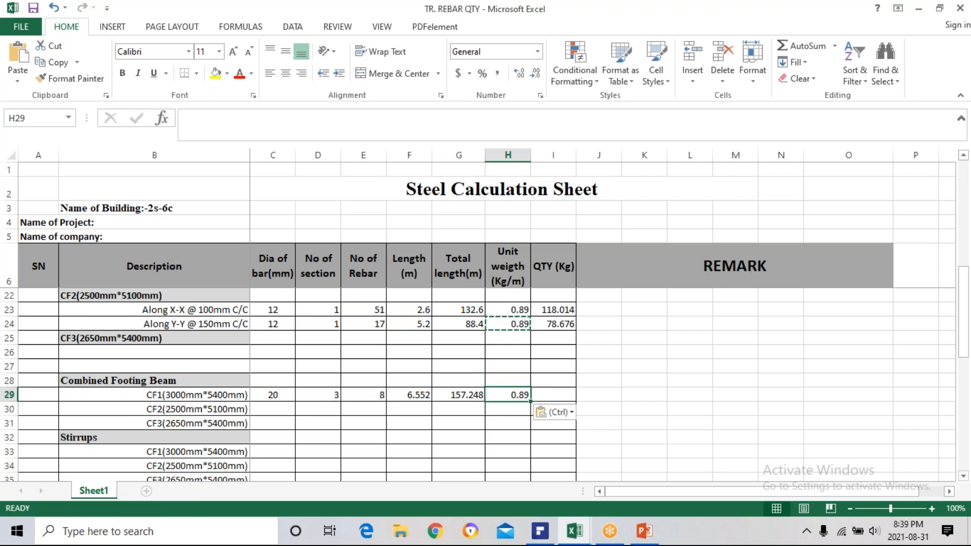
double_click(516, 395)
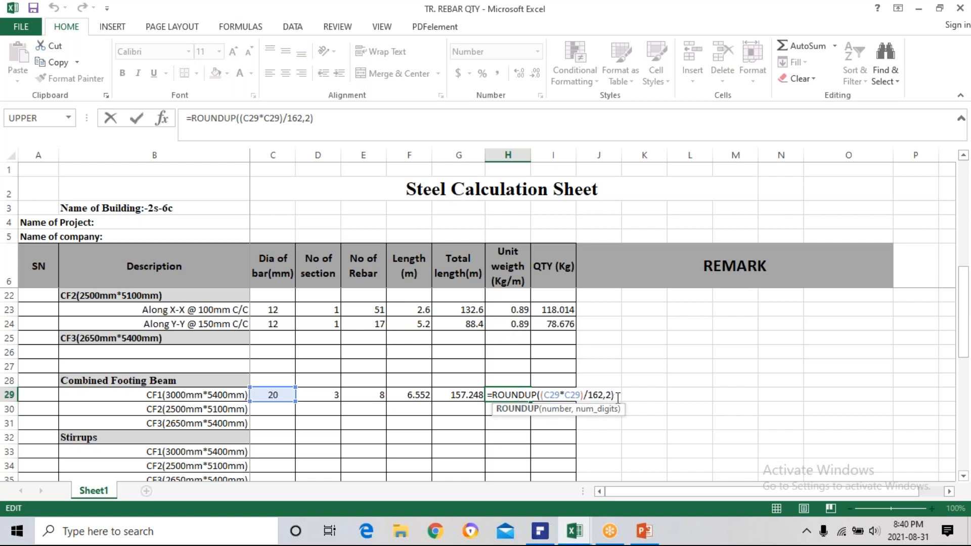
key("ctrl+Return")
Enter =G29*H29 in I29 as the CF1 combined footing beam's steel quantity, following the formula in I24.
left_click(546, 393)
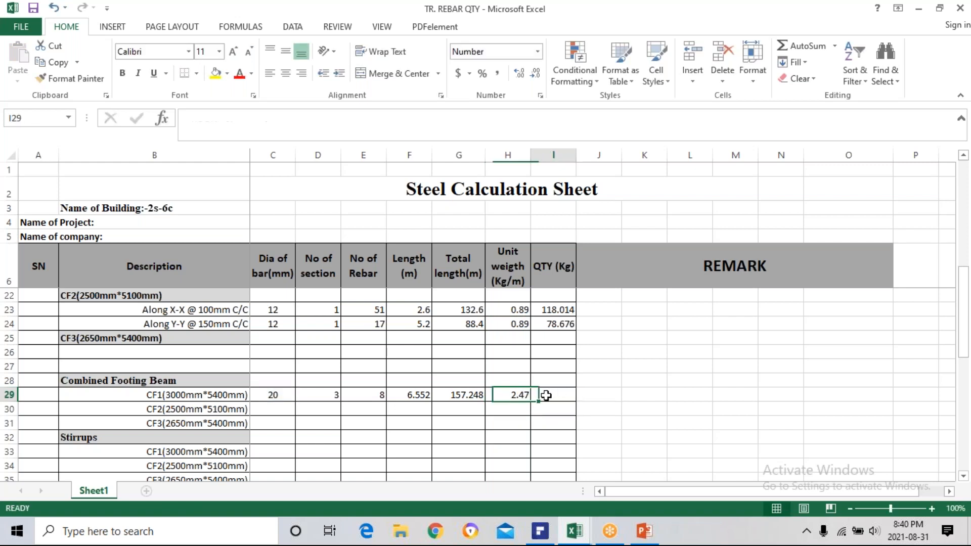
left_click(543, 330)
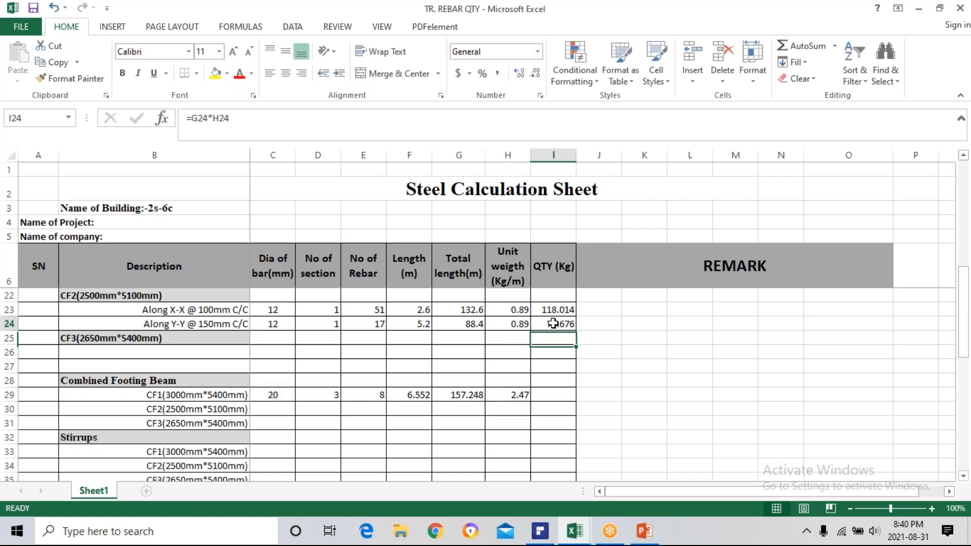
left_click(538, 395)
type("=")
left_click(465, 395)
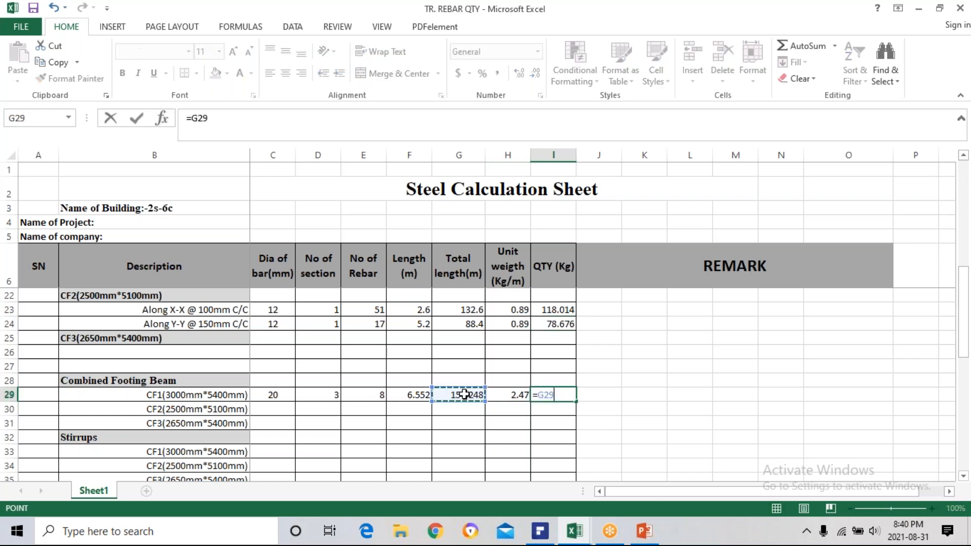
type("*")
left_click(507, 396)
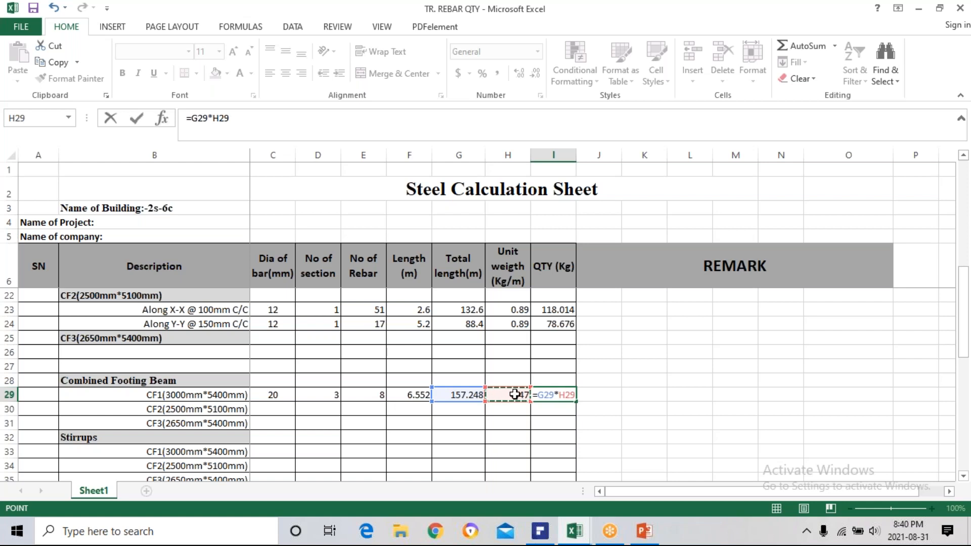
key("Return")
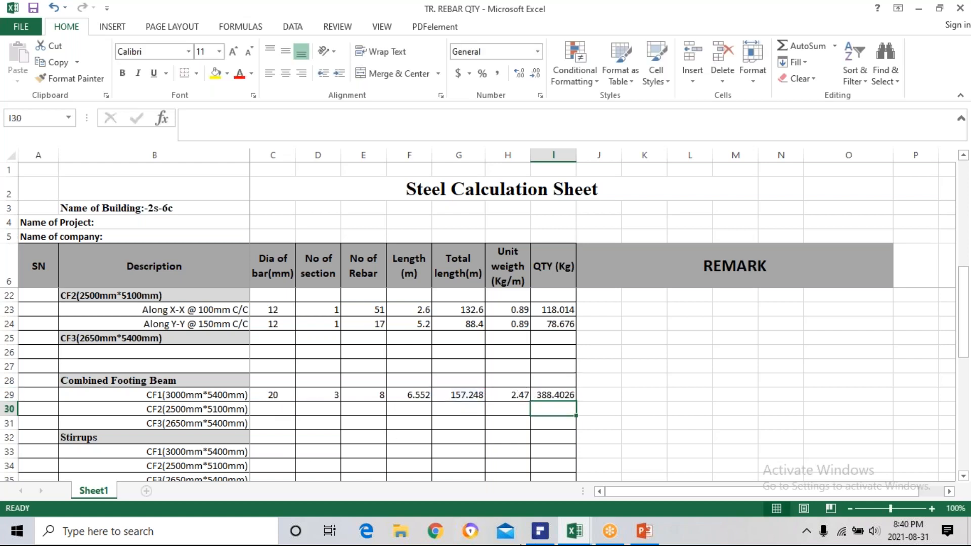
Switch to PDFelement to check the footing beam section on page 27, and return to the CF1 quantity in Excel.
mouse_move(540, 531)
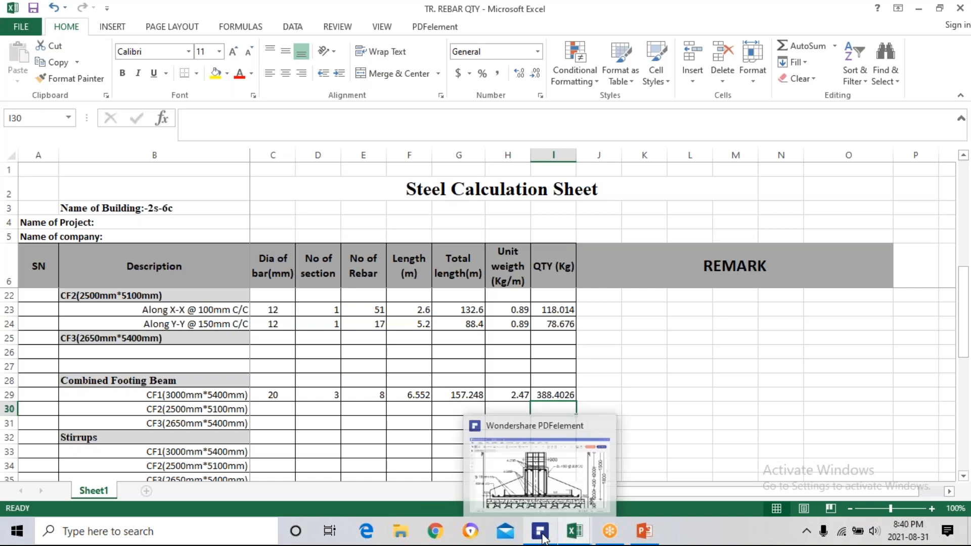
left_click(526, 501)
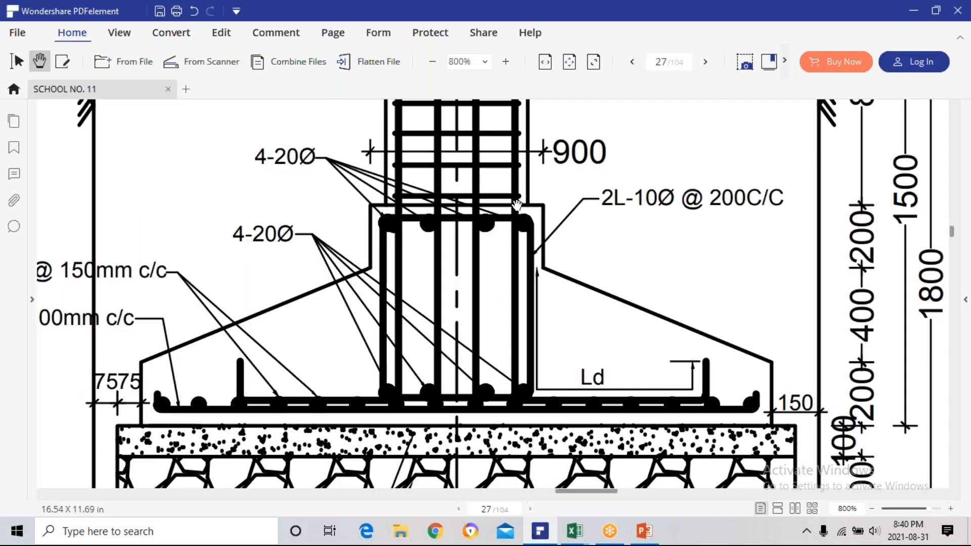
left_click(527, 540)
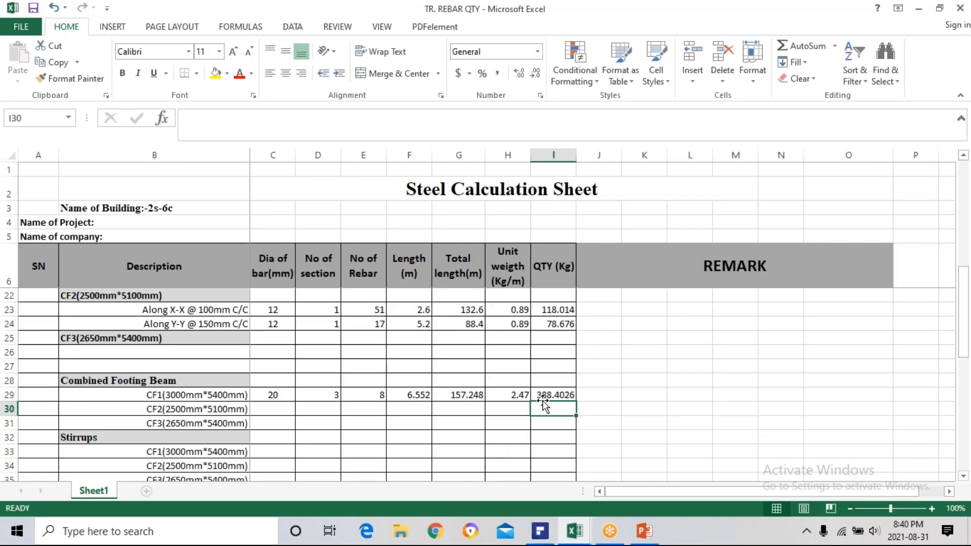
left_click(562, 395)
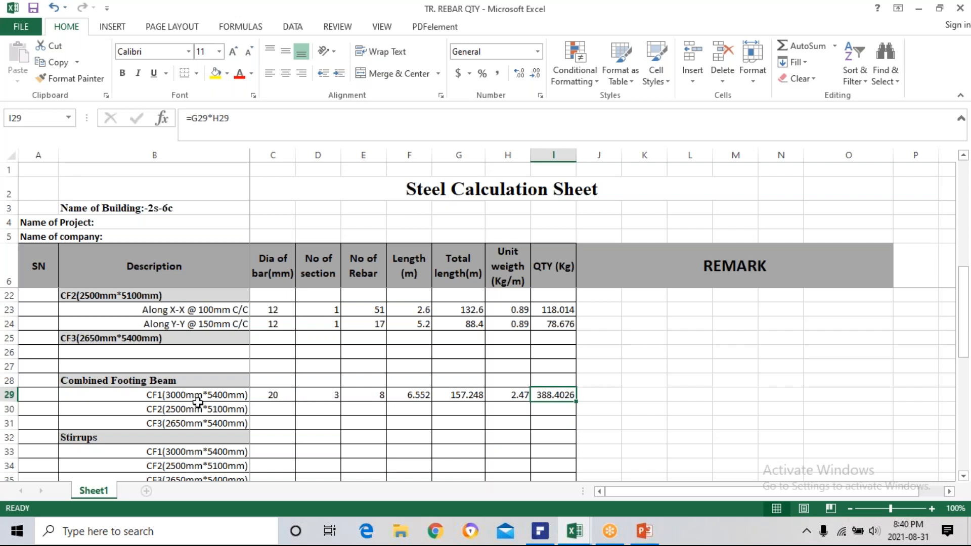
Enter 20 in C30 as the bar diameter for the CF2 combined footing beam.
left_click(282, 409)
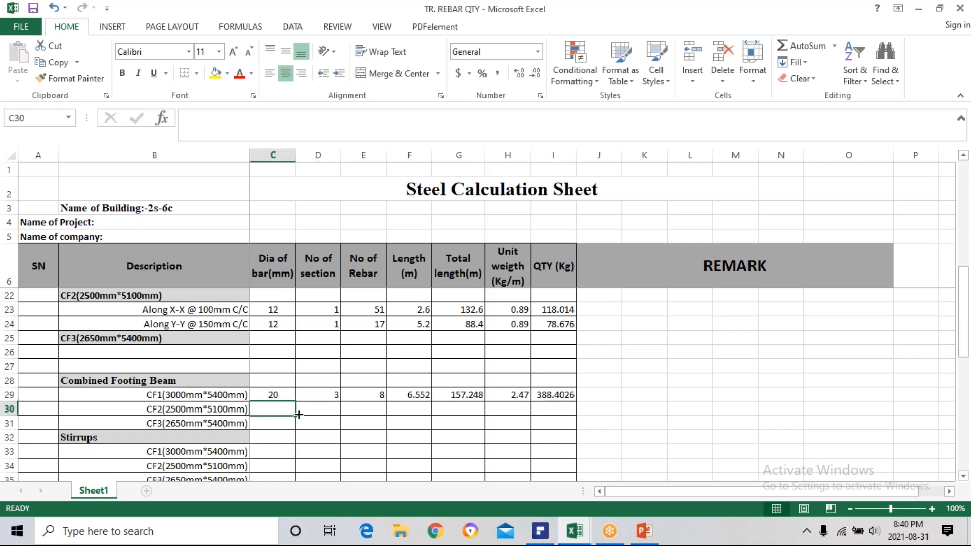
type("20")
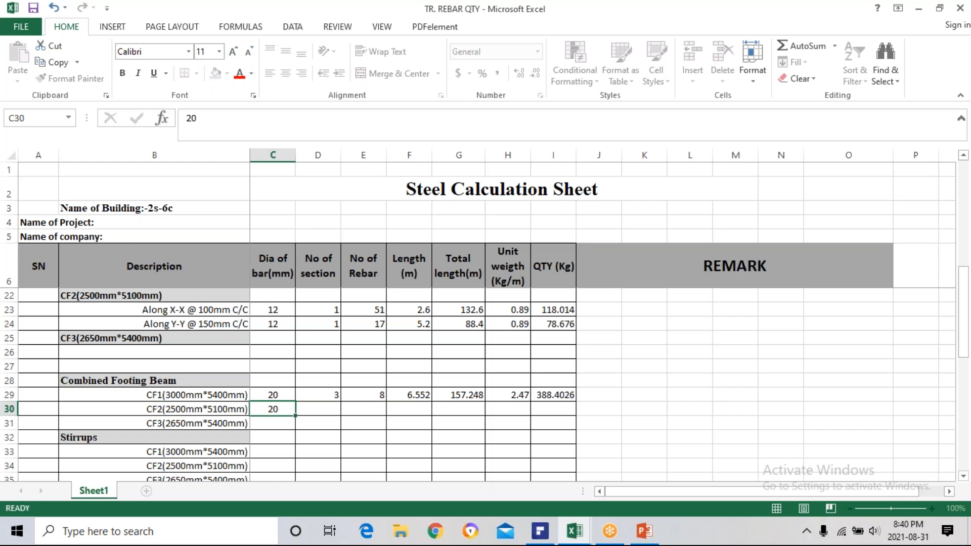
left_click(325, 409)
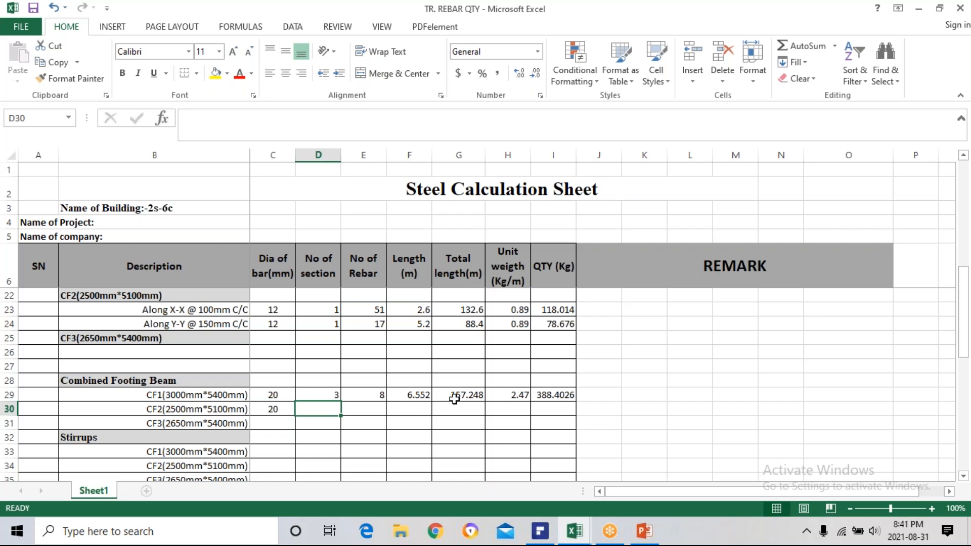
Add another factor of 2 to the CF1 beam length formula in F29, making it =(5400-2*50-2*2*2*C29+2*666)/1000.
double_click(413, 395)
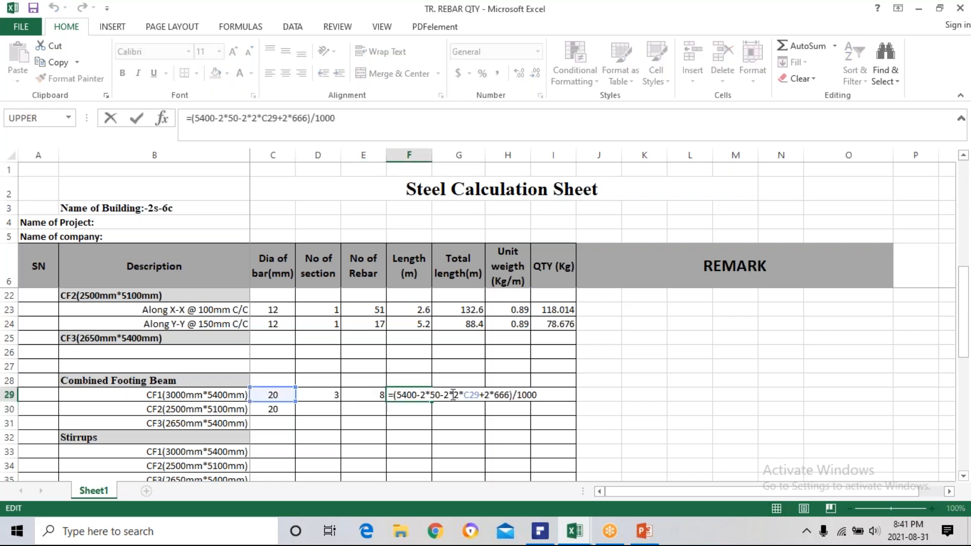
left_click(450, 394)
type("2")
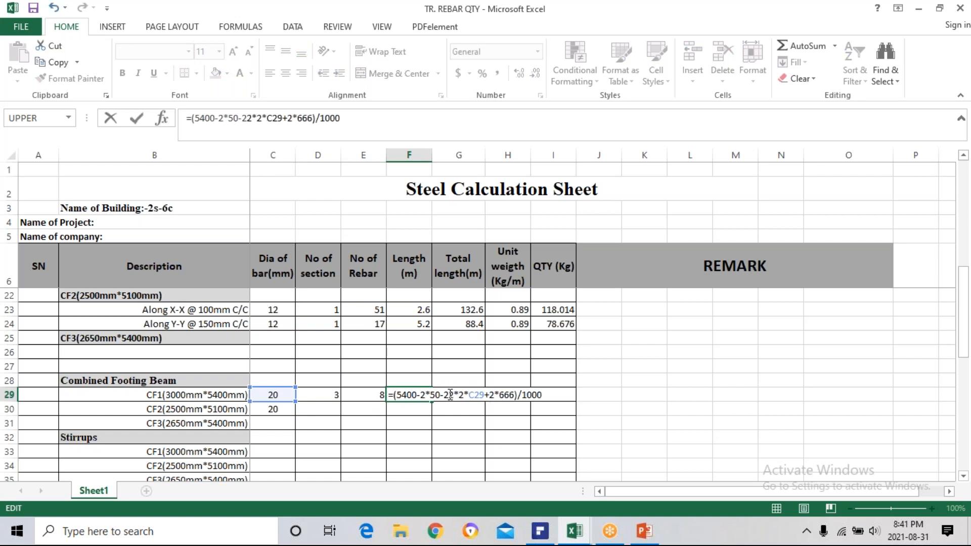
type("*")
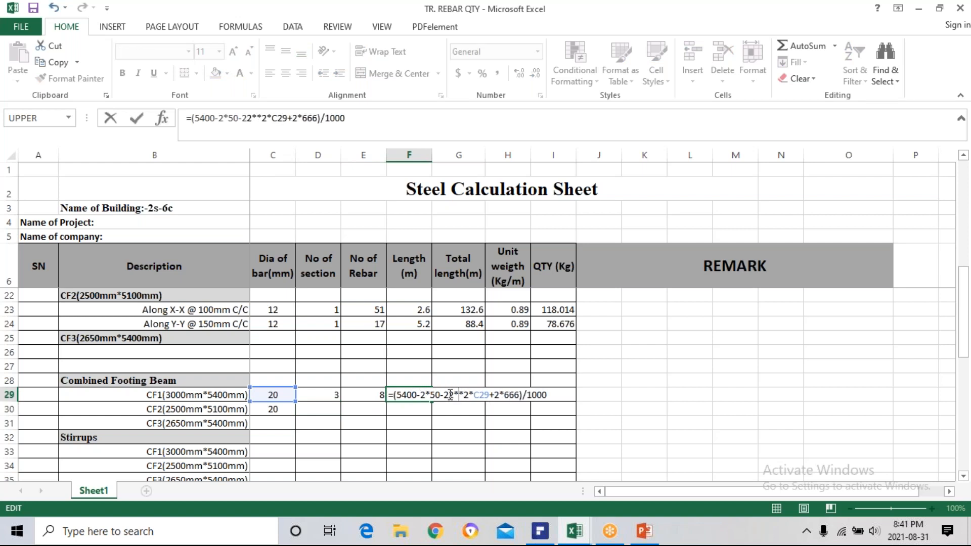
key("BackSpace")
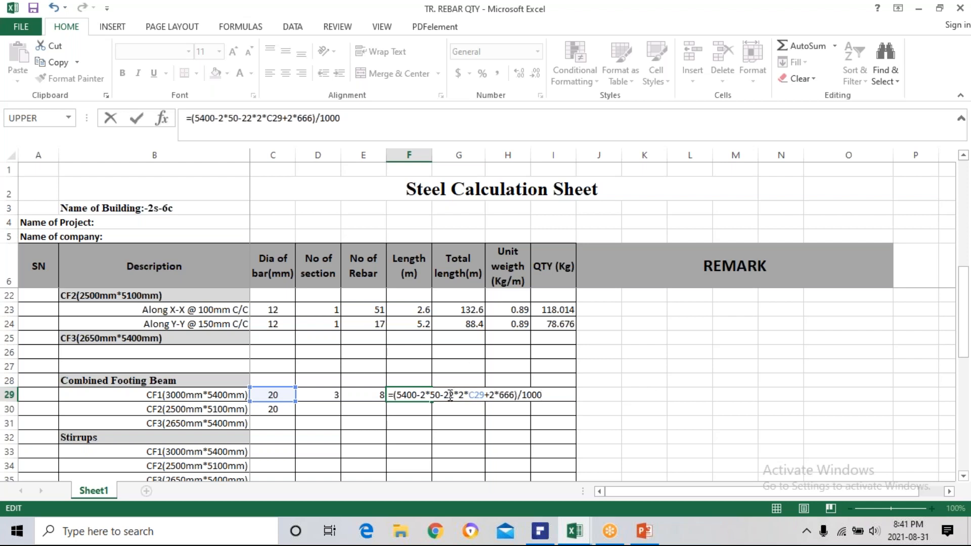
type("*")
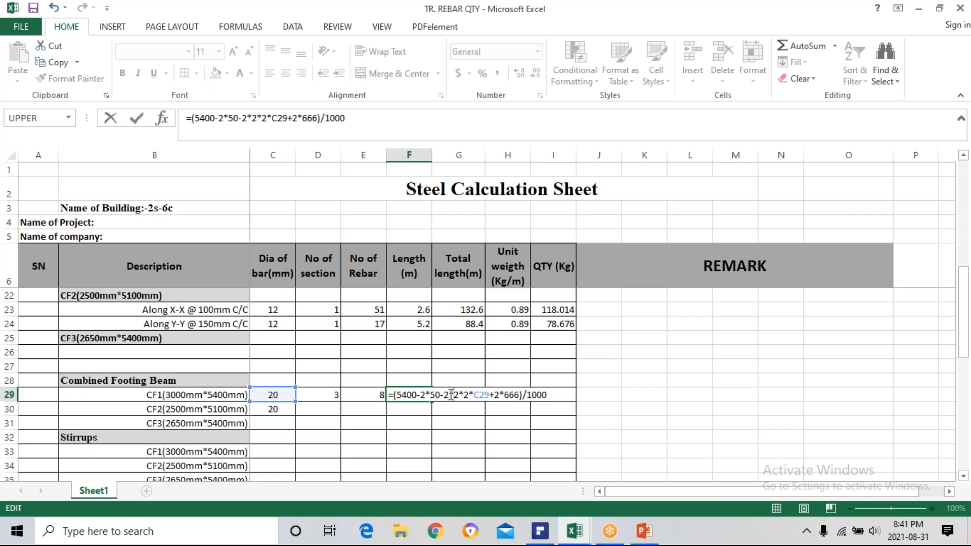
key("Return")
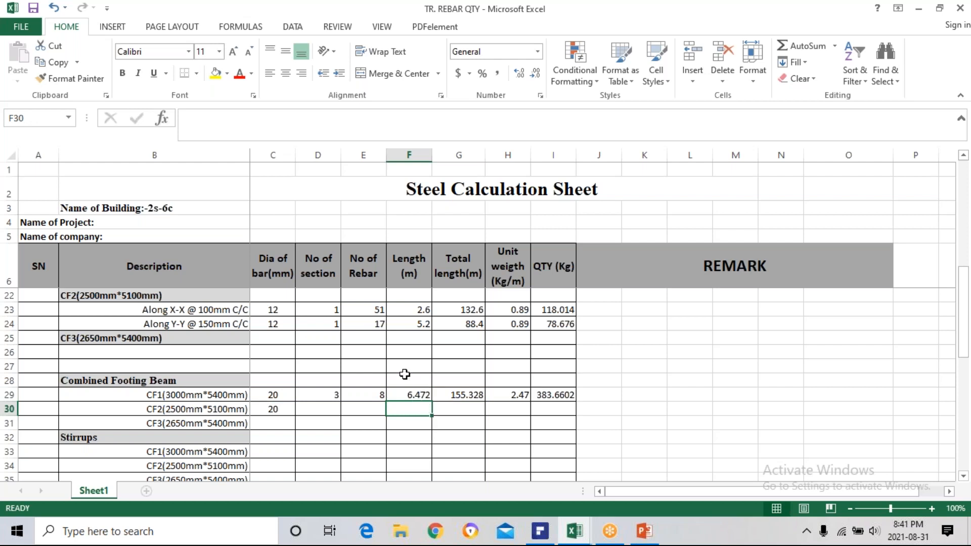
Remove the extra factor of 2 from F29, restoring the CF1 beam length formula to =(5400-2*50-2*2*C29+2*666)/1000.
double_click(420, 395)
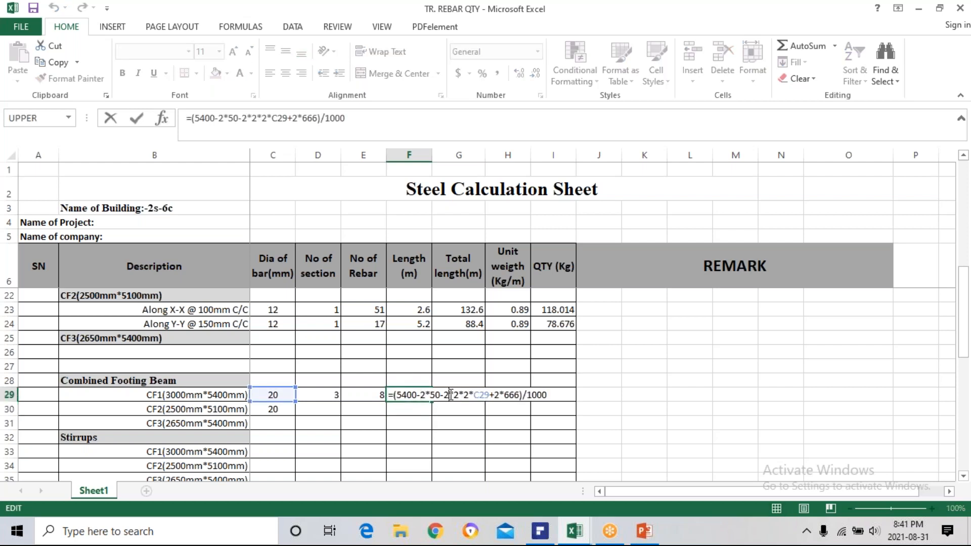
key("BackSpace")
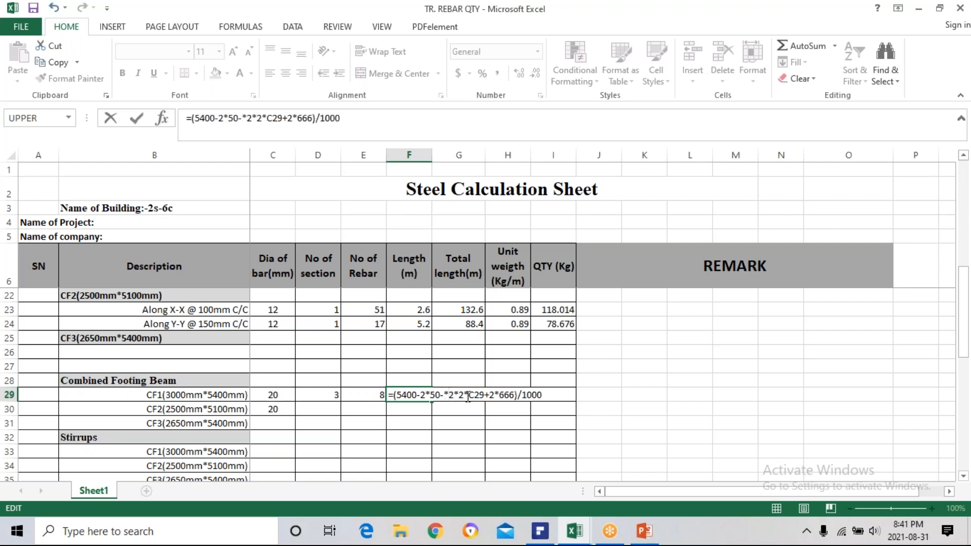
key("Delete")
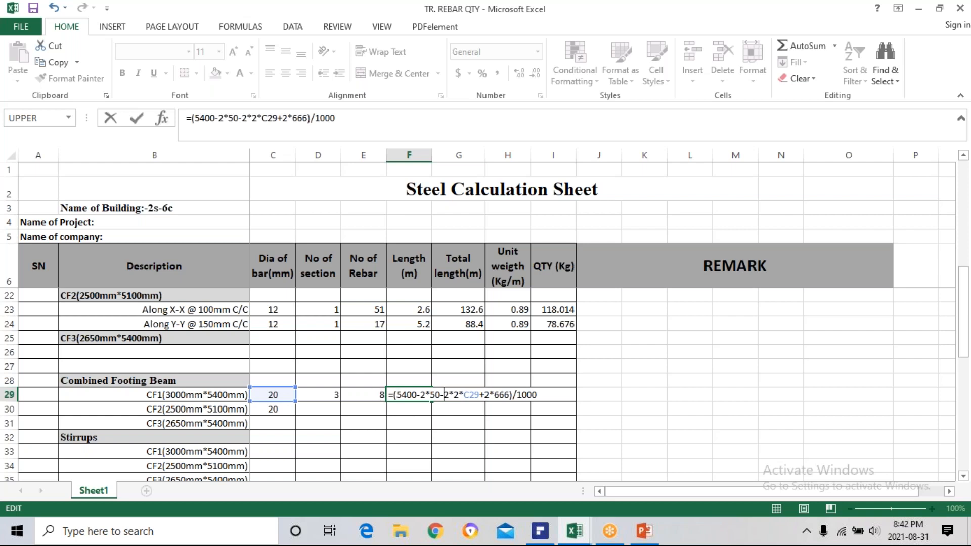
key("Return")
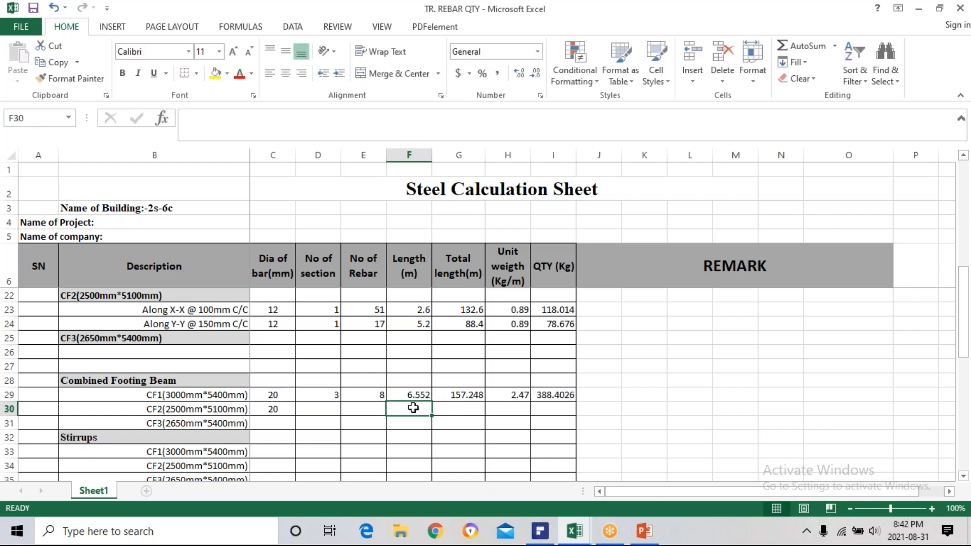
Review the CF1 beam's length formula in F29 and rebar count in E29, along with the footing rows above.
double_click(412, 392)
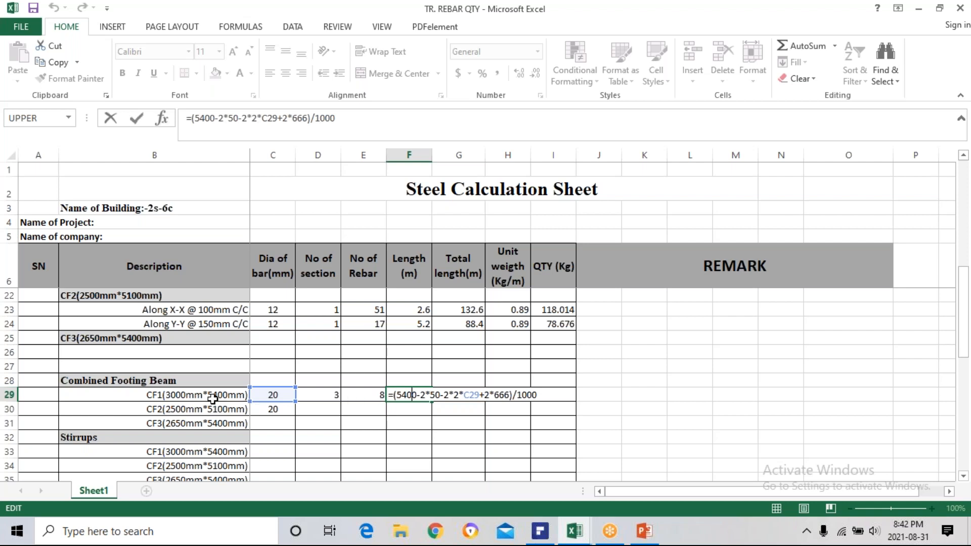
key("ctrl+Return")
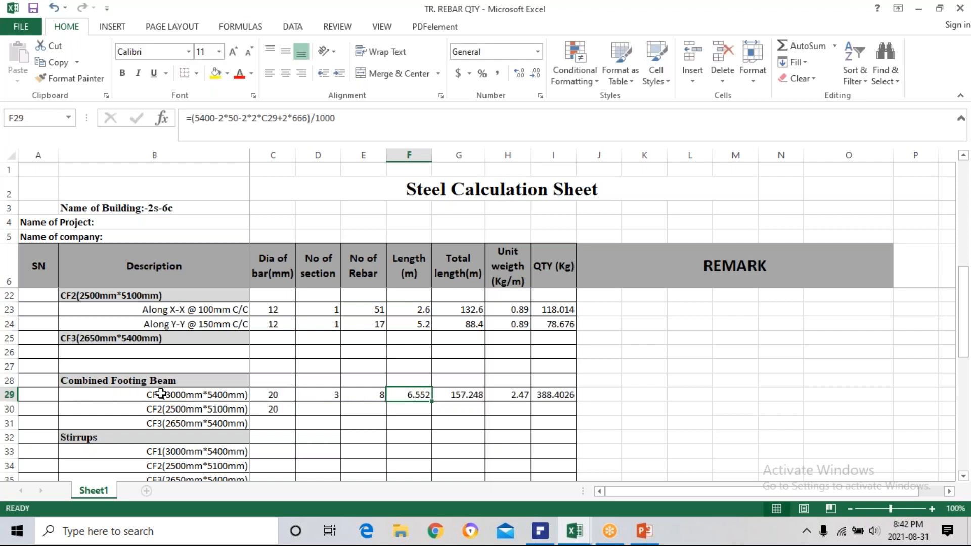
left_click(374, 399)
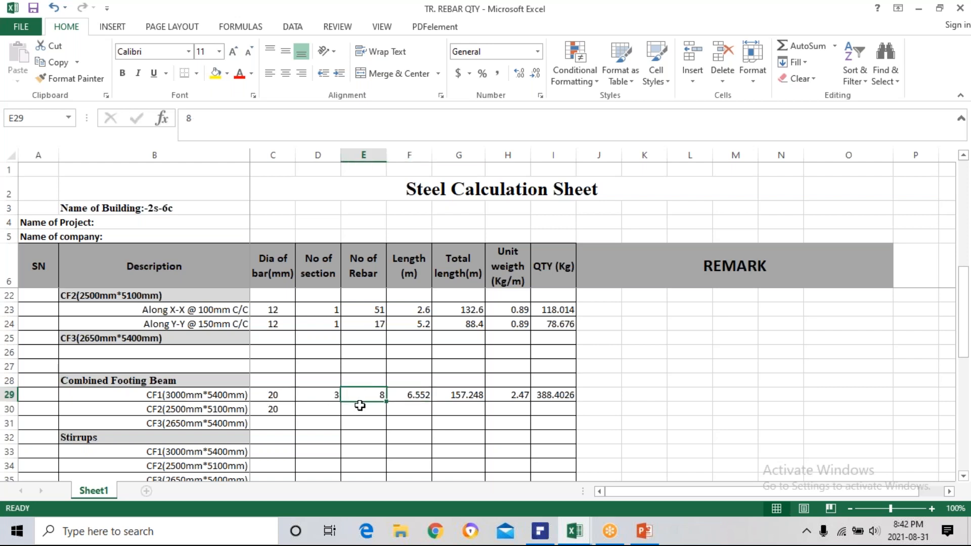
left_click(423, 395)
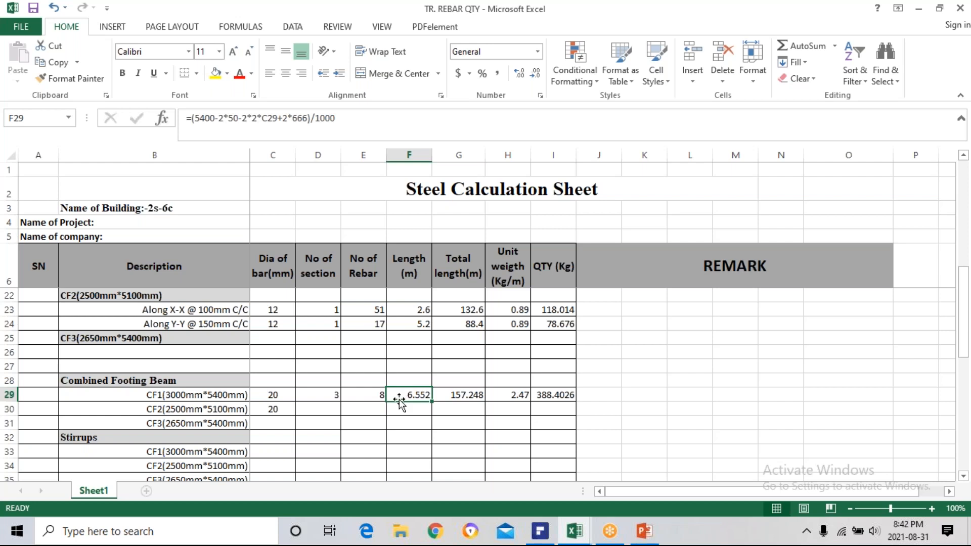
left_click(375, 394)
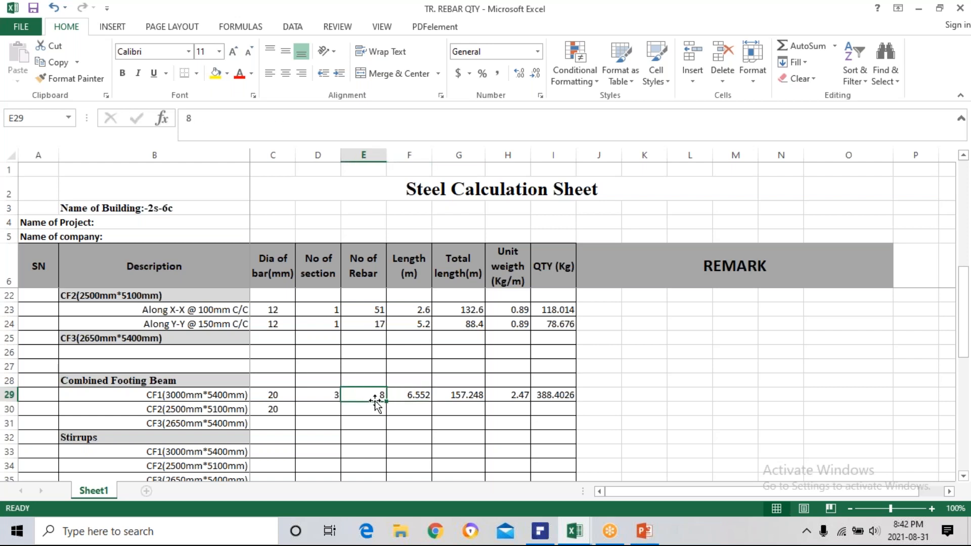
left_click(403, 398)
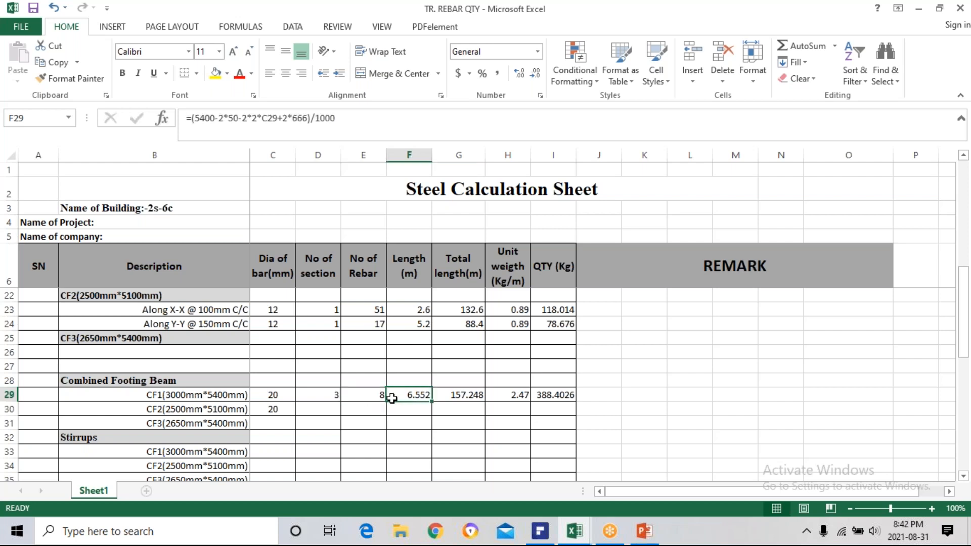
left_click(378, 395)
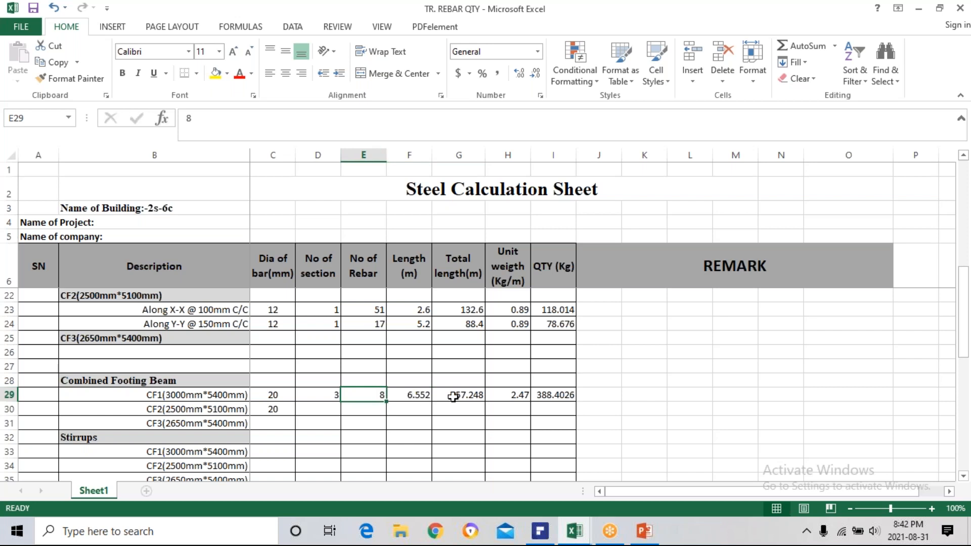
left_click(328, 406)
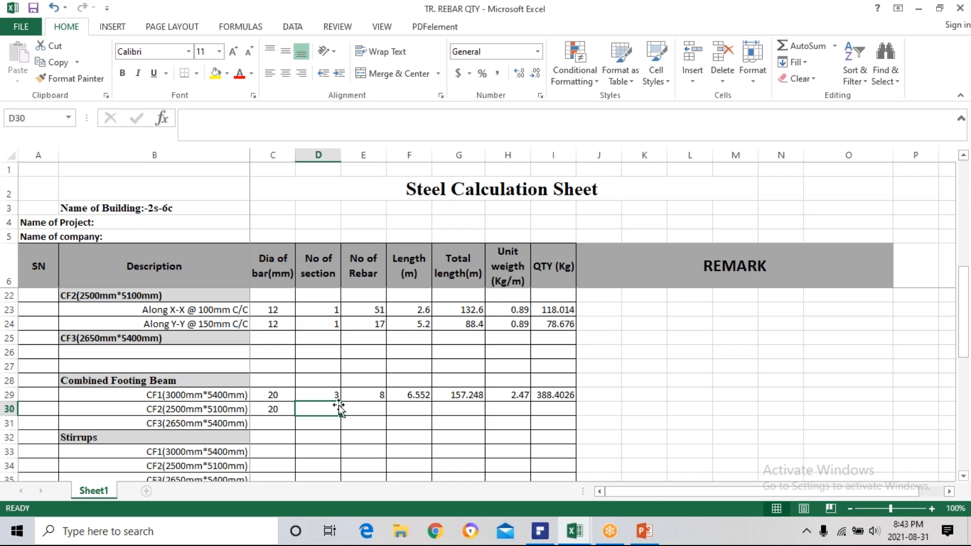
scroll(332, 380, "up", 3)
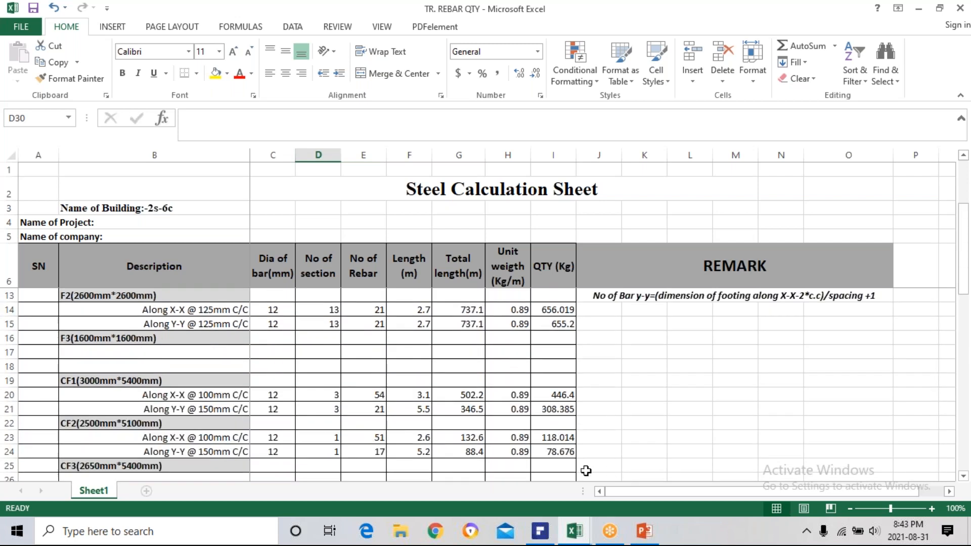
scroll(423, 395, "down", 1)
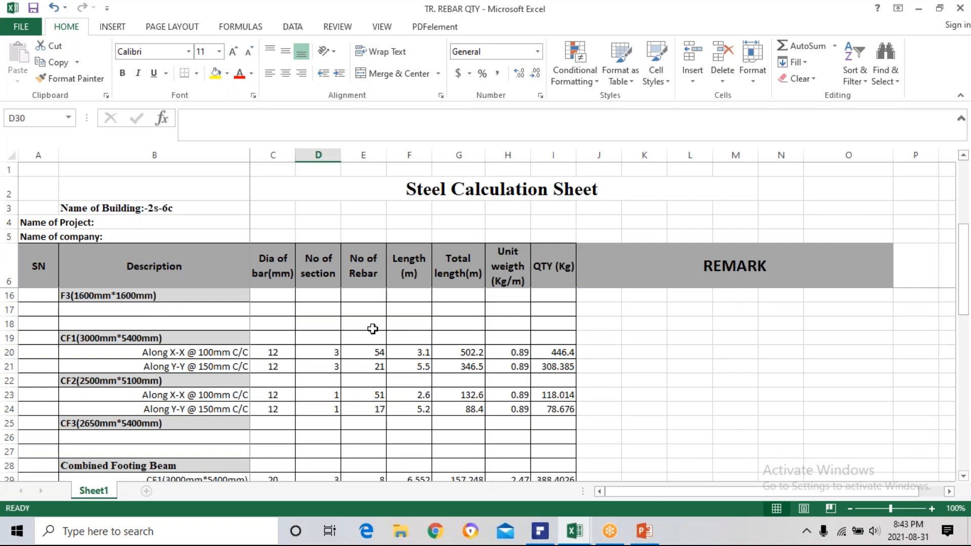
scroll(365, 338, "down", 2)
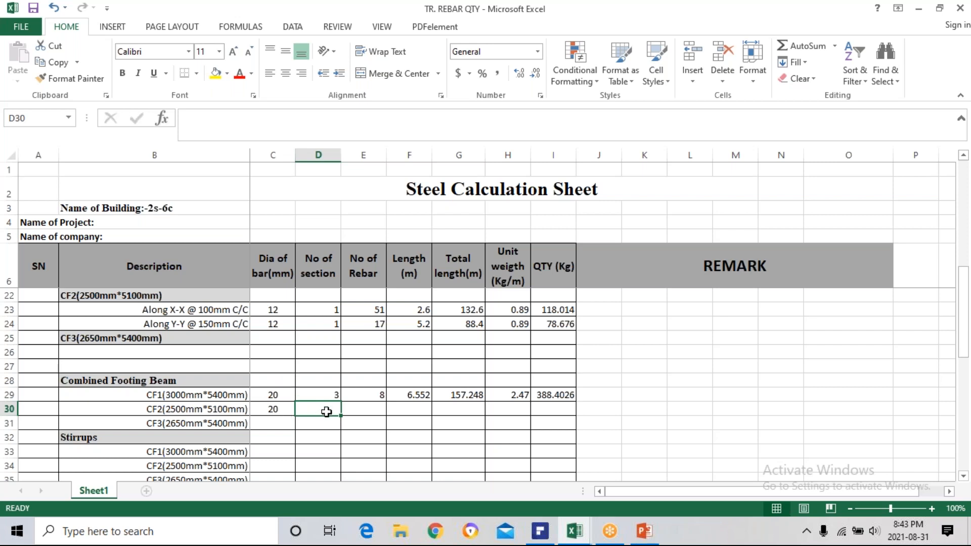
Clear the bar diameter in C30 for the CF2 combined footing beam.
left_click(280, 409)
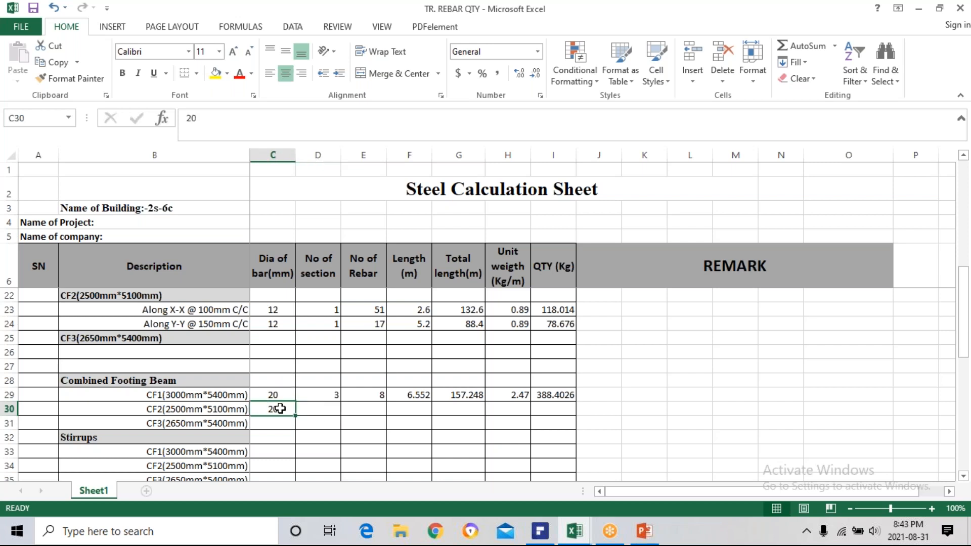
key("Delete")
left_click(846, 476)
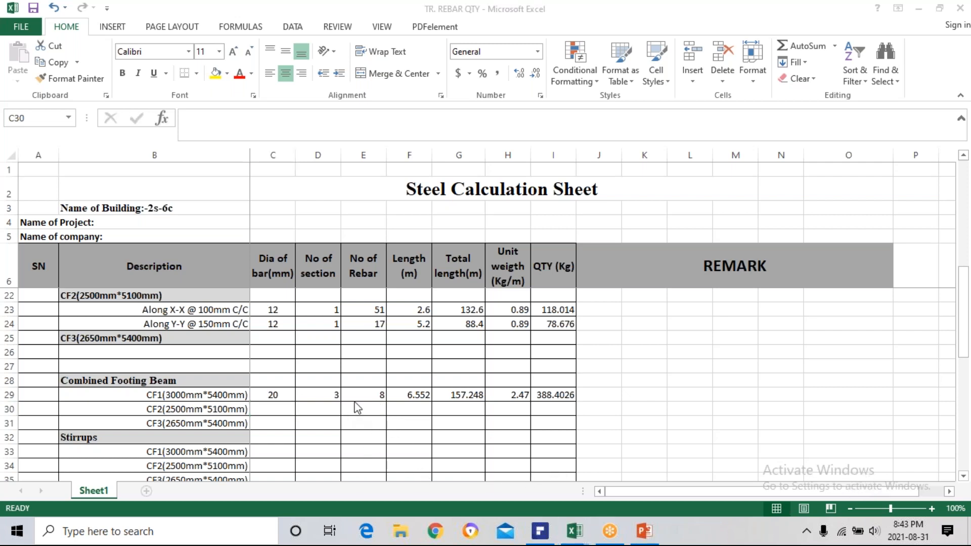
Examine the CF1 beam's section count in D29 and length formula in F29, and the stirrup rows below.
left_click(413, 395)
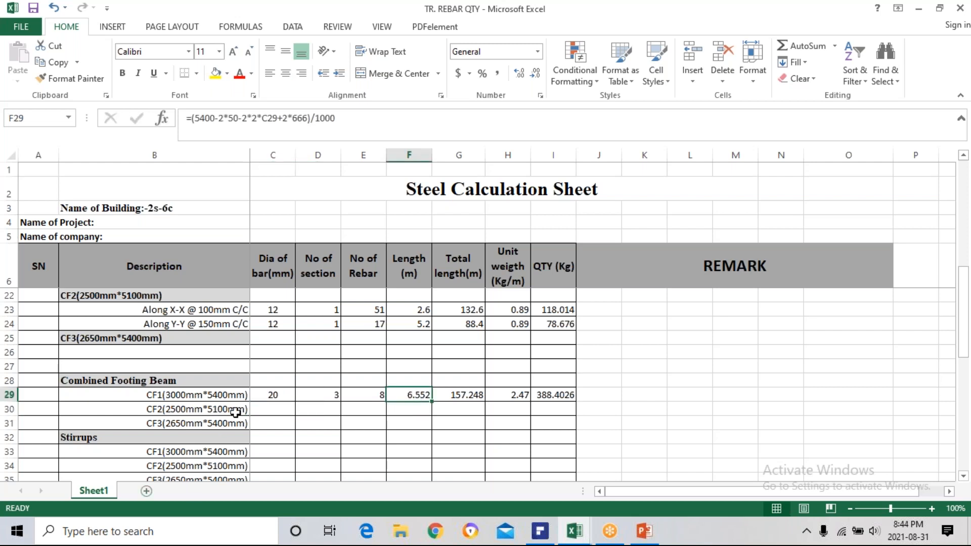
scroll(304, 471, "down", 2)
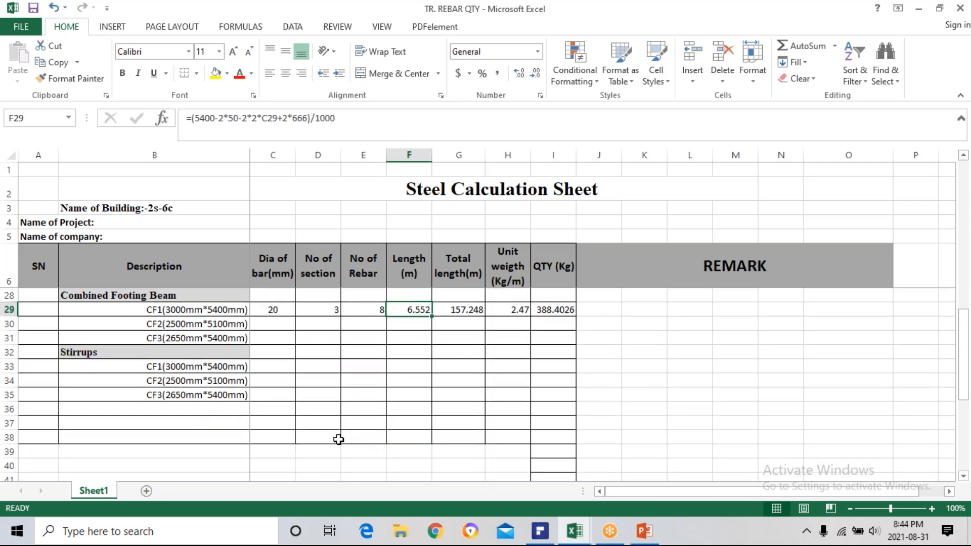
scroll(338, 440, "up", 2)
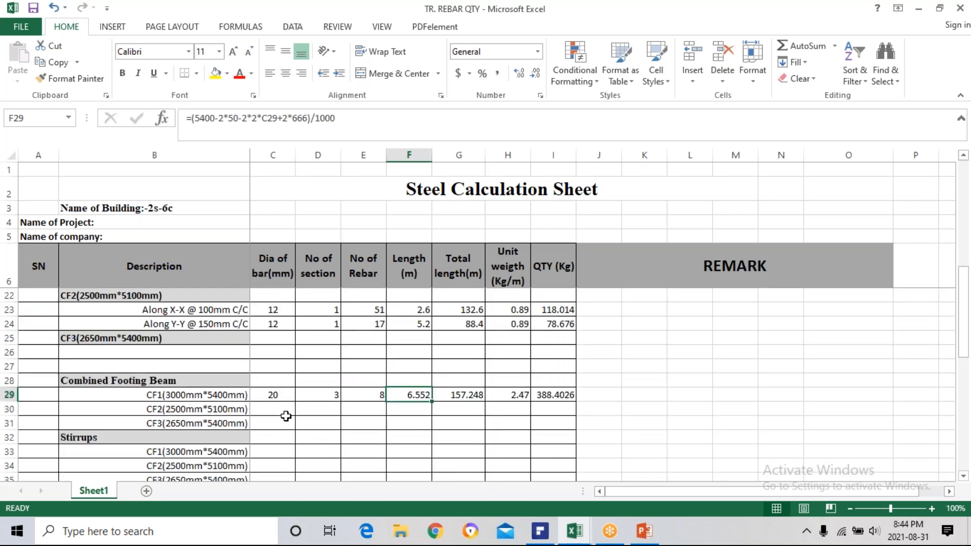
left_click(272, 408)
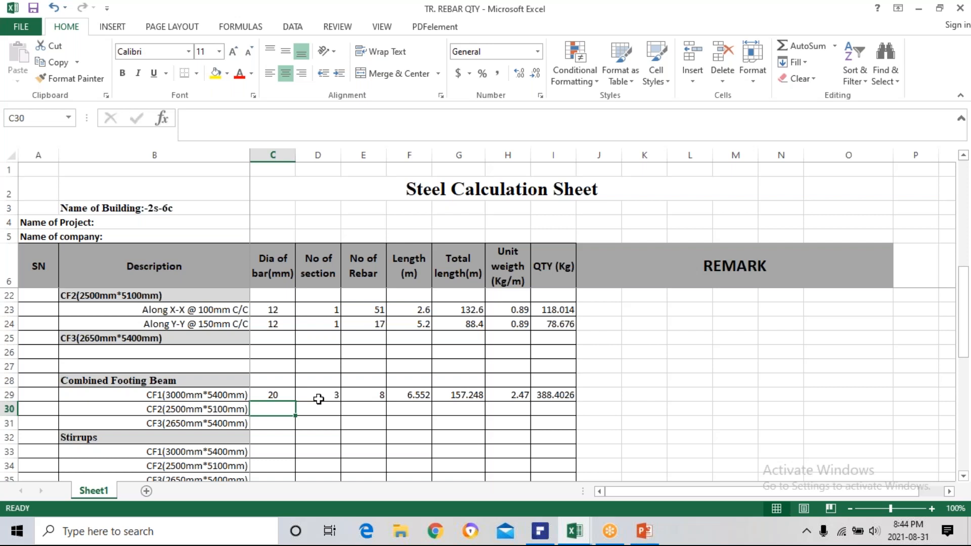
left_click(320, 395)
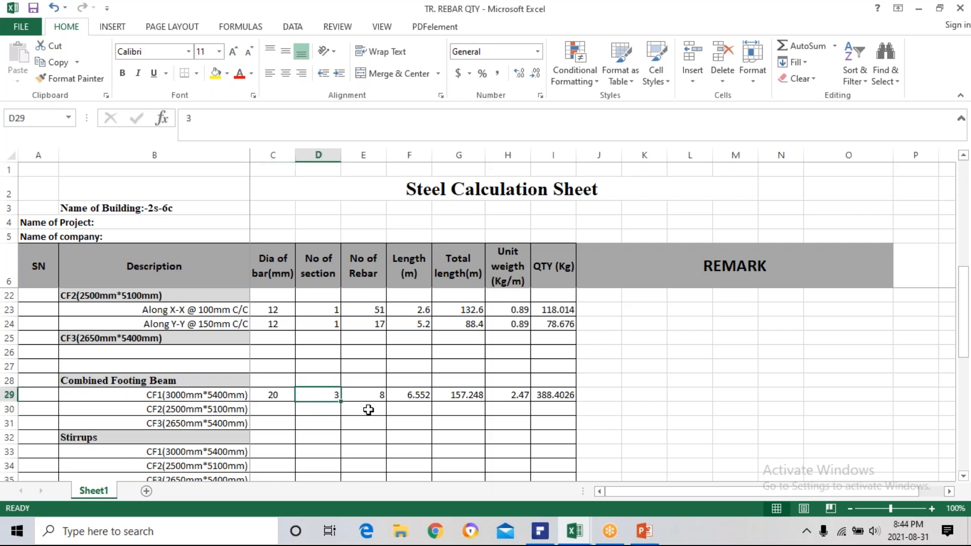
left_click(410, 395)
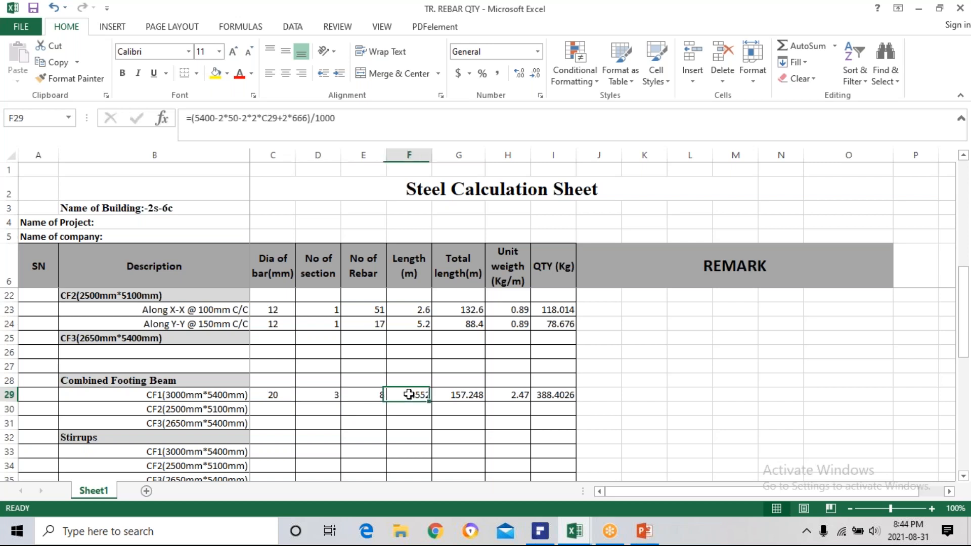